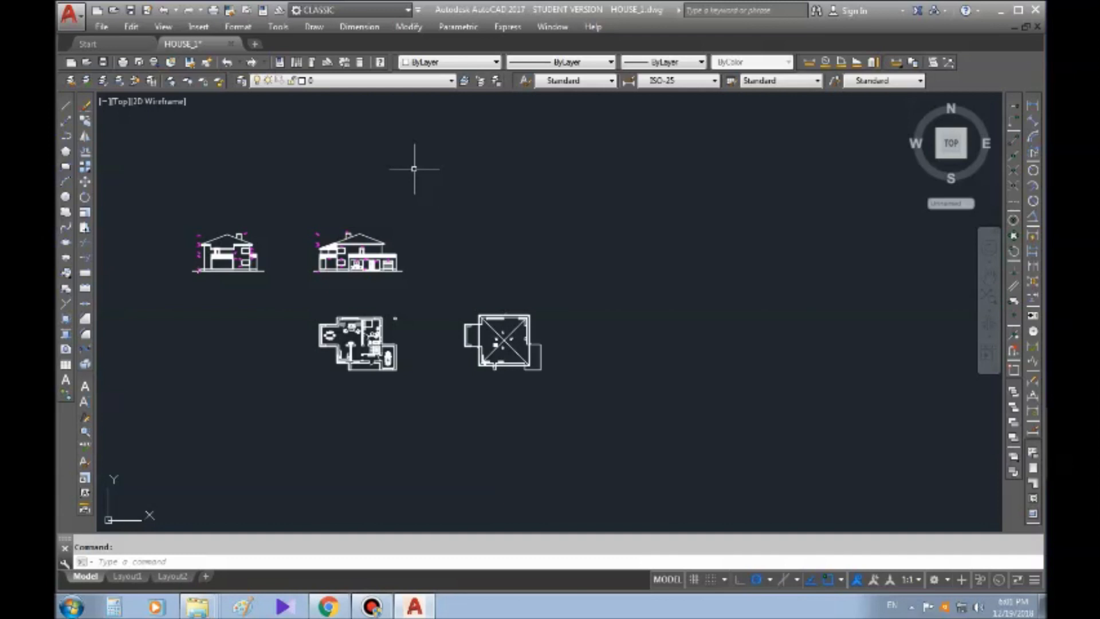
# - Start a line in the empty area to the right of the roof plan, toggling polar tracking off and back on
pyautogui.moveTo(394, 178); pyautogui.dragTo(459, 191, button='middle')
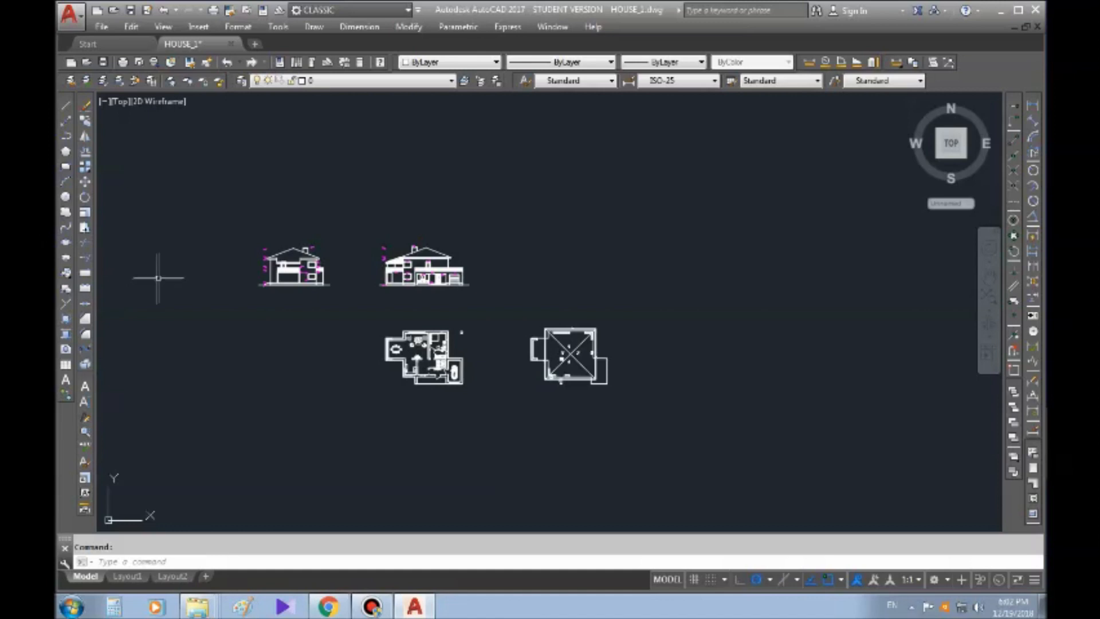
pyautogui.moveTo(417, 221); pyautogui.dragTo(156, 233, button='middle')
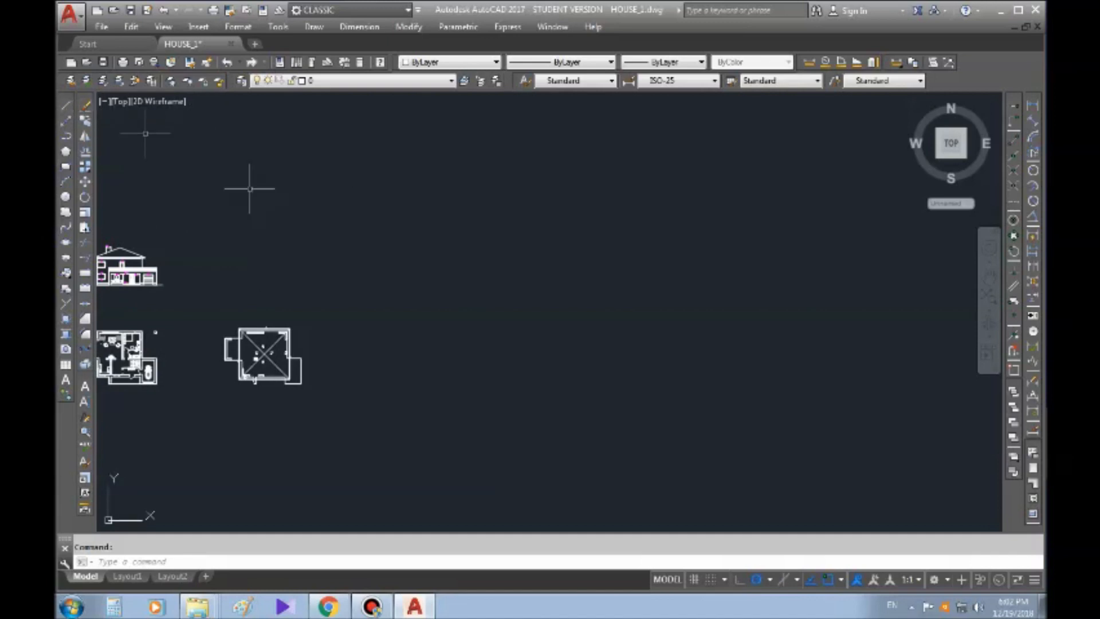
pyautogui.click(67, 108)
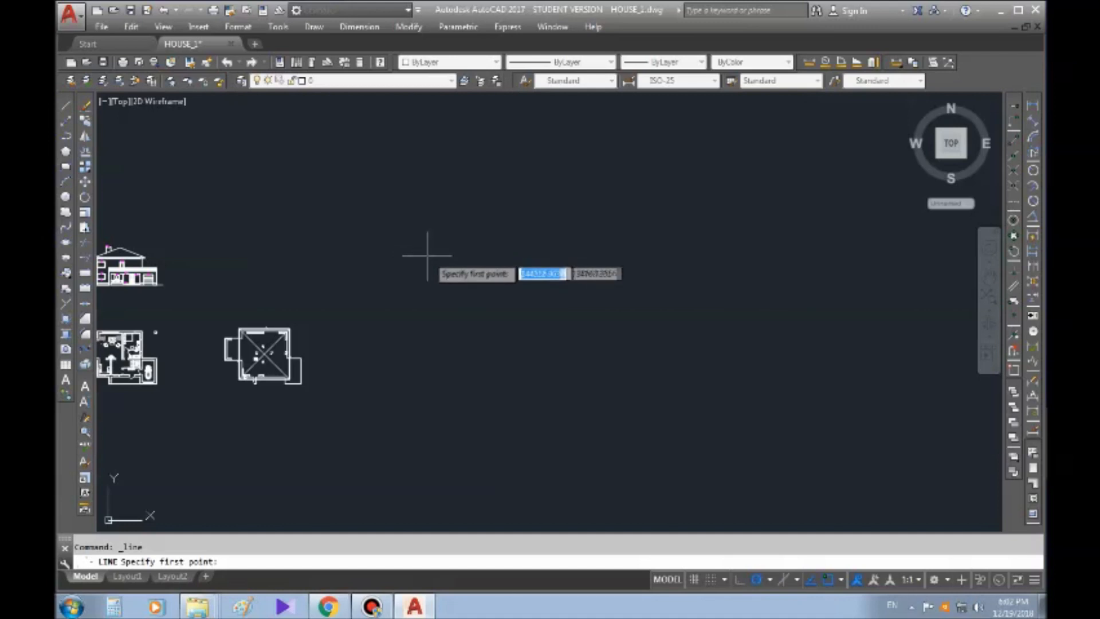
pyautogui.scroll(2, 430, 256)
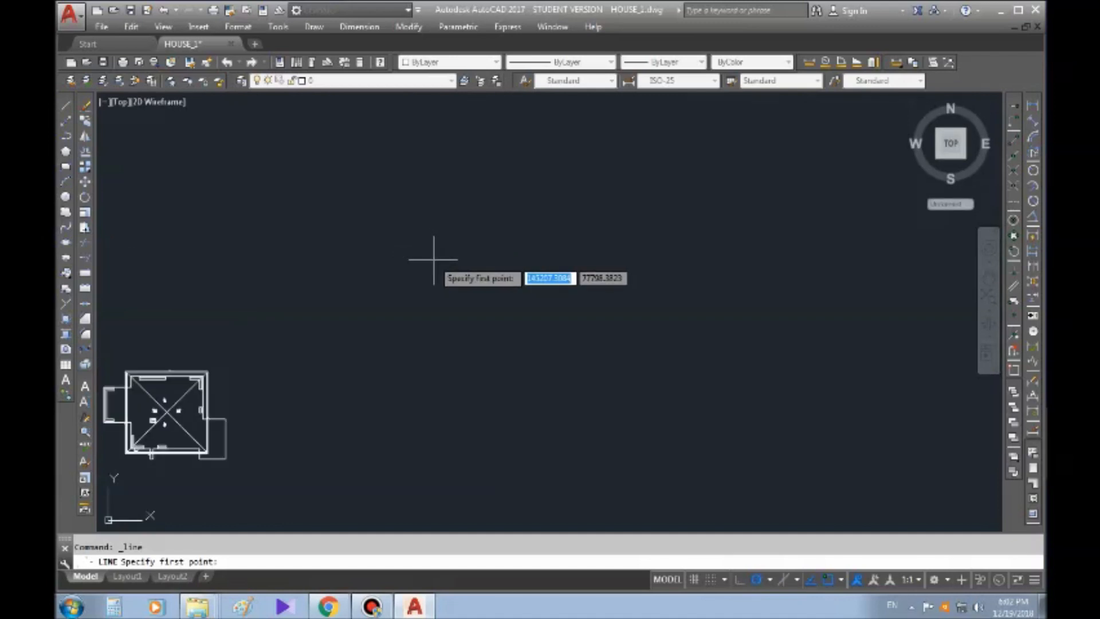
pyautogui.click(433, 260)
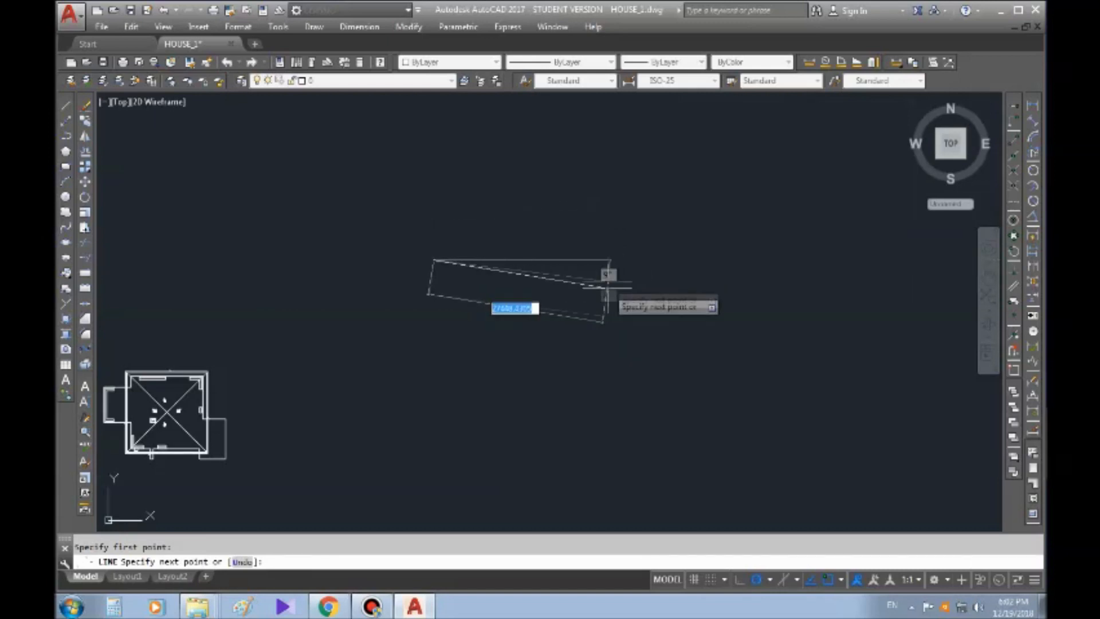
pyautogui.click(757, 580)
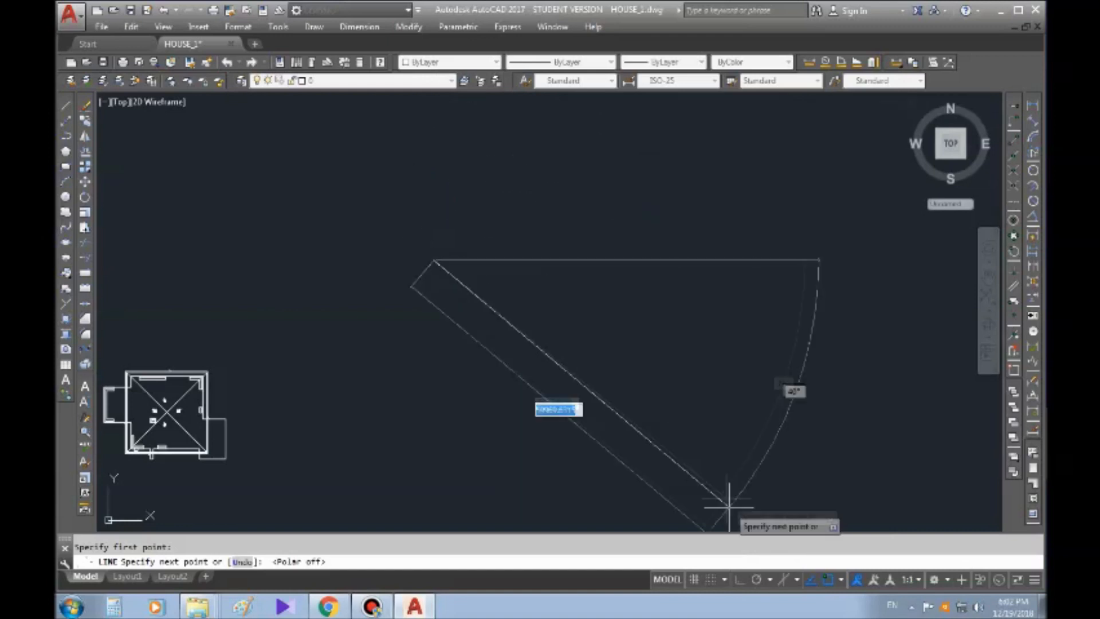
pyautogui.click(756, 579)
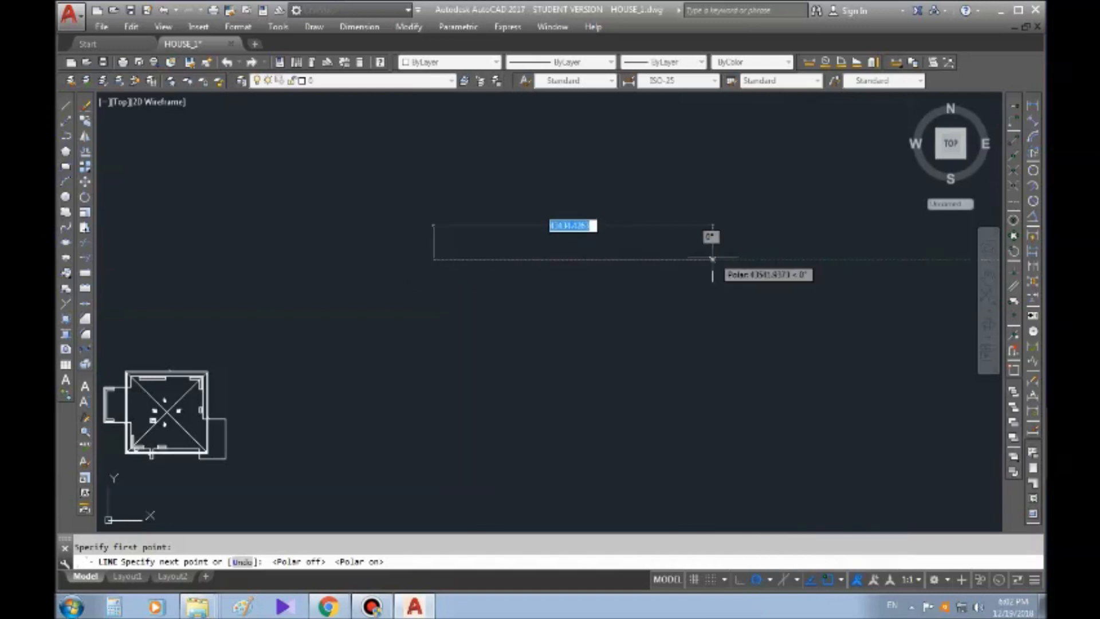
# - Draw the line's first segment horizontally to the right, 1000 units long
pyautogui.moveTo(737, 239); pyautogui.dragTo(690, 307, button='middle')
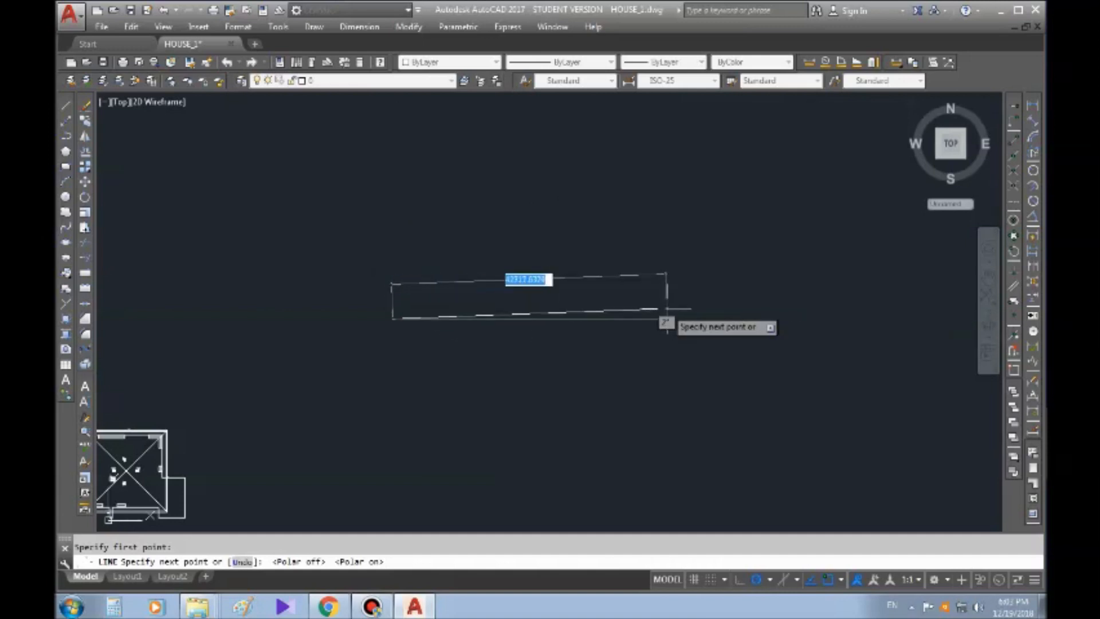
pyautogui.scroll(3, 435, 324)
pyautogui.scroll(5, 349, 307)
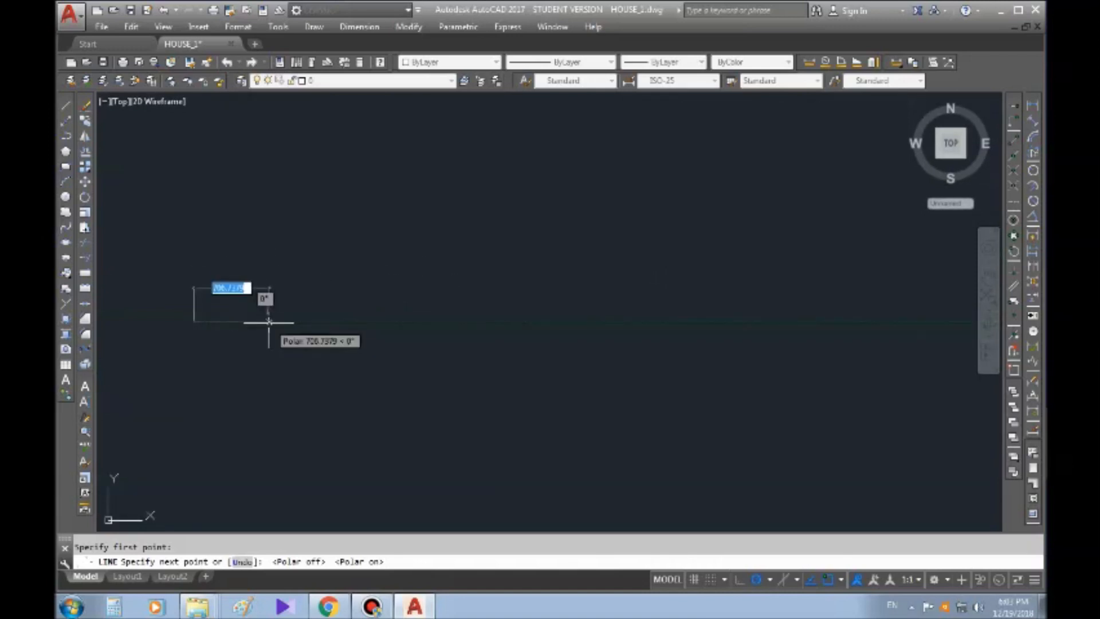
pyautogui.write('10')
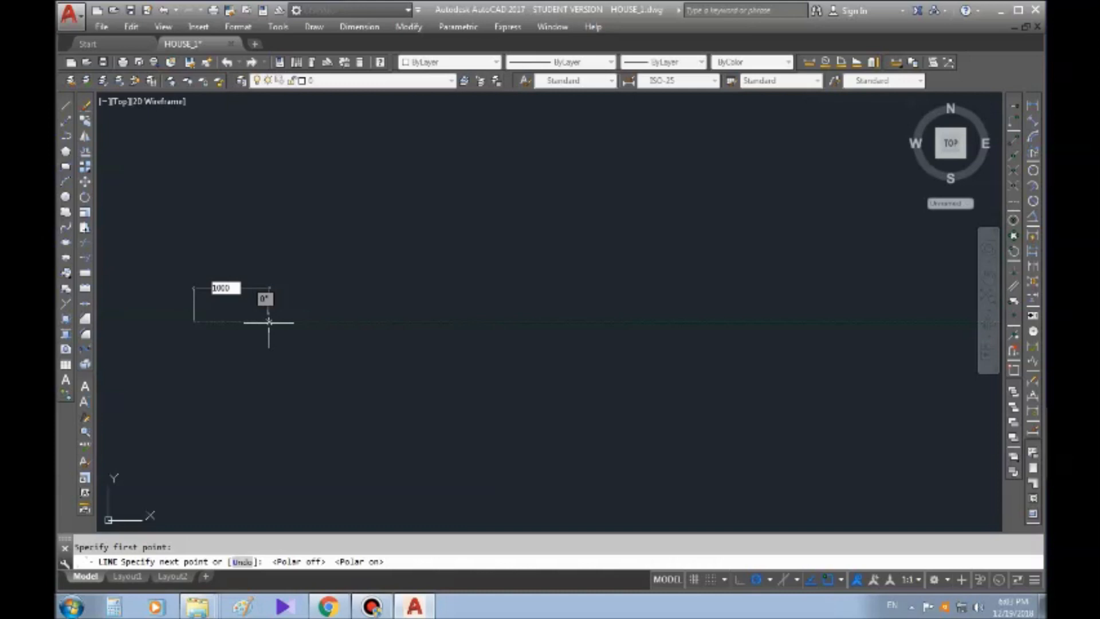
pyautogui.write('00')
pyautogui.press('Return')
# - Add a 1000-unit vertical segment downward from the horizontal segment's end and finish the line
pyautogui.scroll(4, 344, 344)
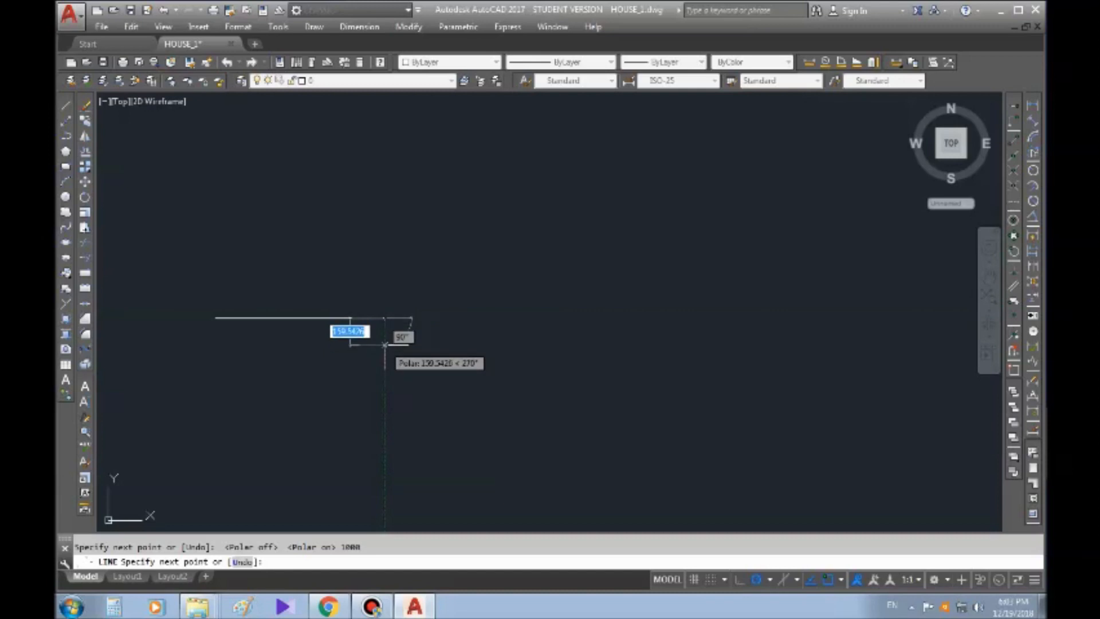
pyautogui.moveTo(386, 396); pyautogui.dragTo(403, 295, button='middle')
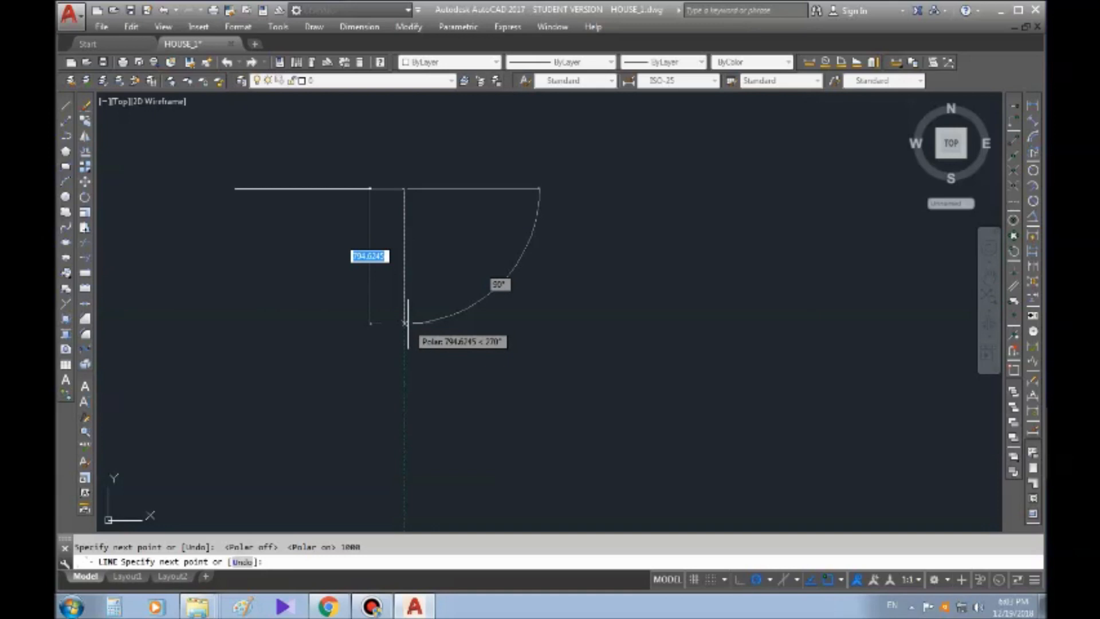
pyautogui.write('1000')
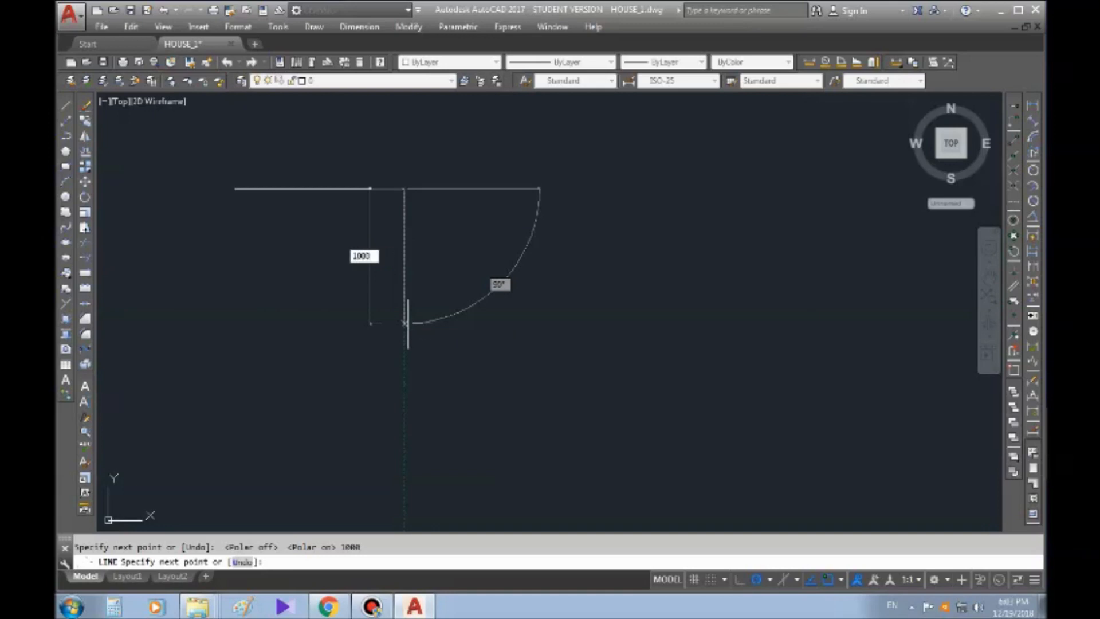
pyautogui.press('Return')
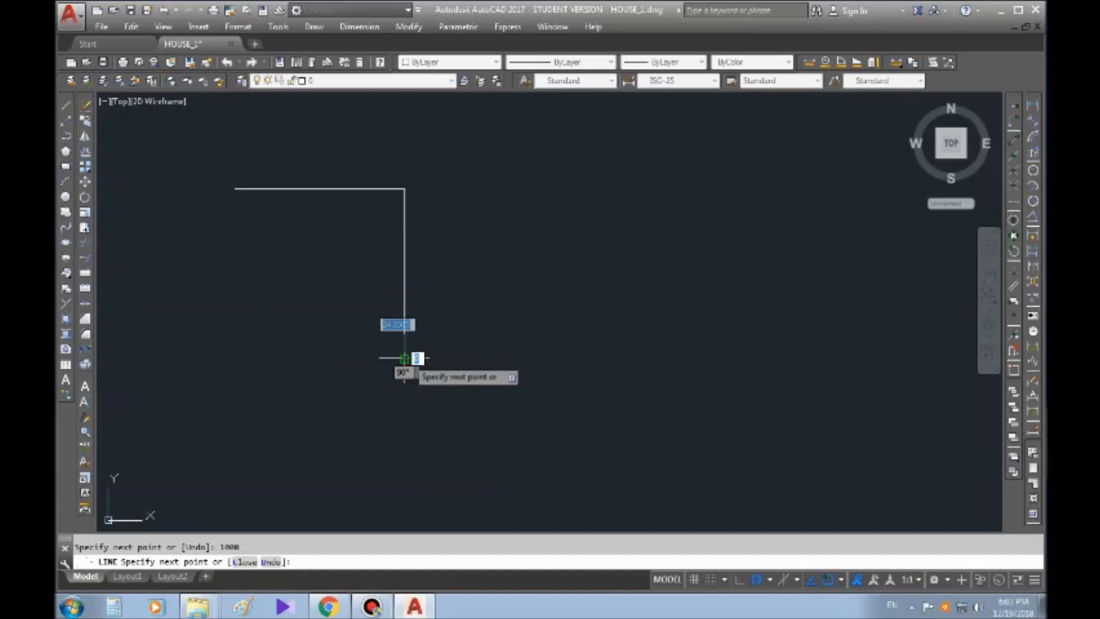
pyautogui.press('Escape')
pyautogui.moveTo(467, 265); pyautogui.dragTo(516, 238, button='middle')
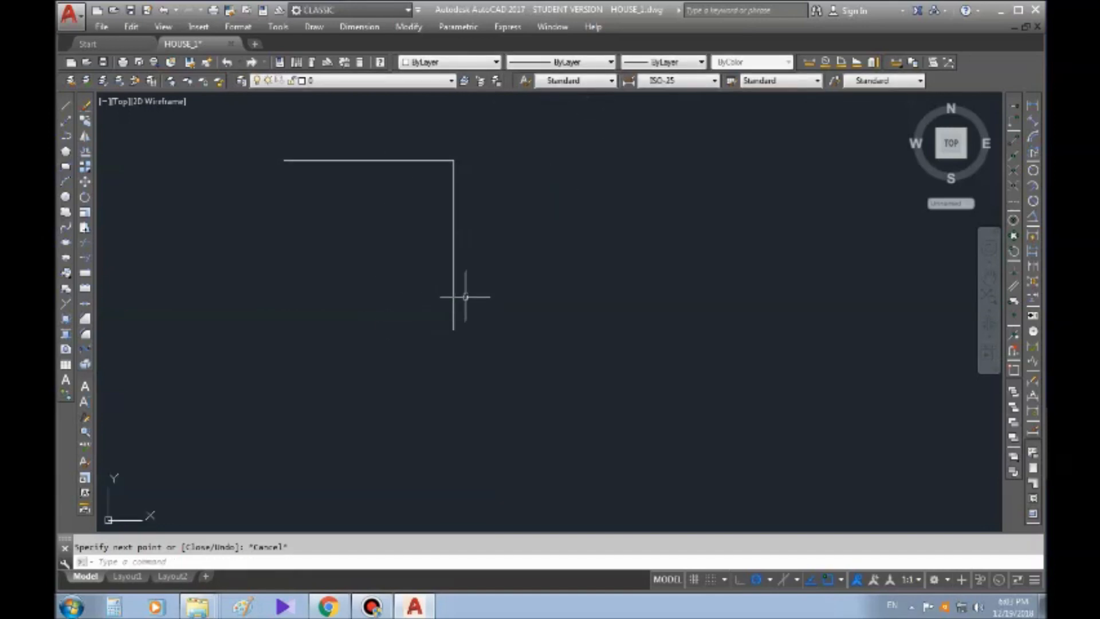
pyautogui.scroll(2, 323, 234)
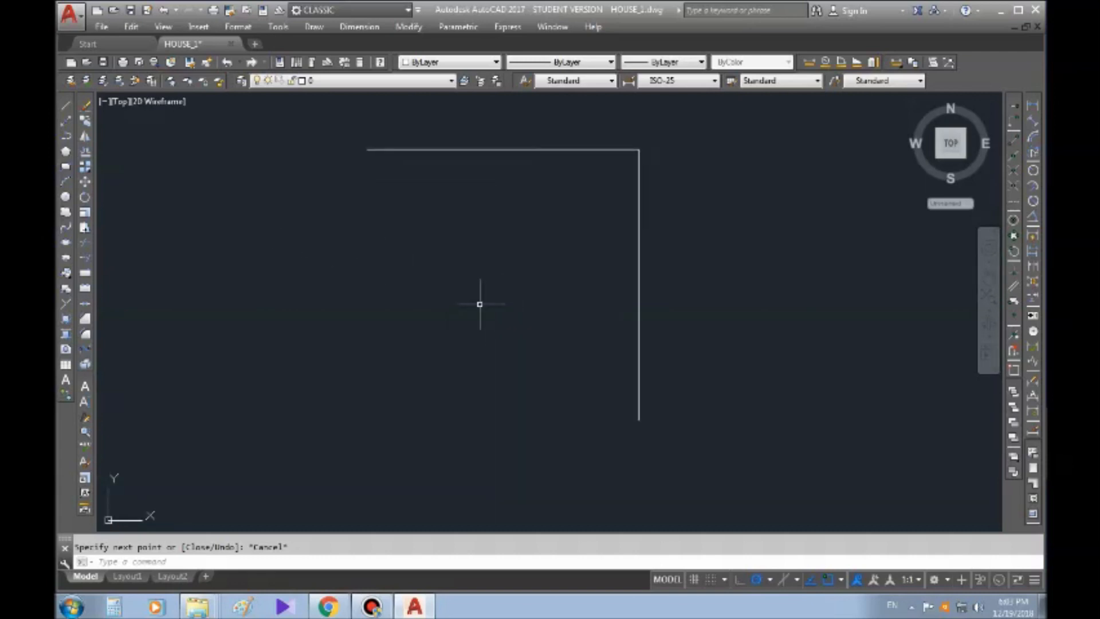
pyautogui.press('Return')
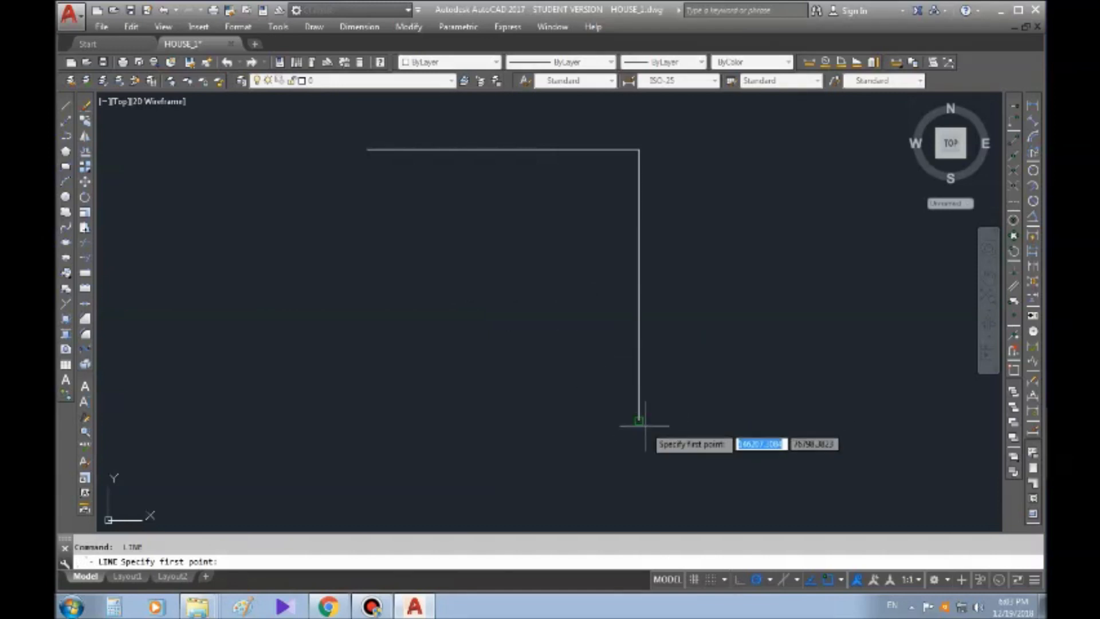
pyautogui.press('Escape')
pyautogui.moveTo(596, 386); pyautogui.dragTo(553, 330, button='middle')
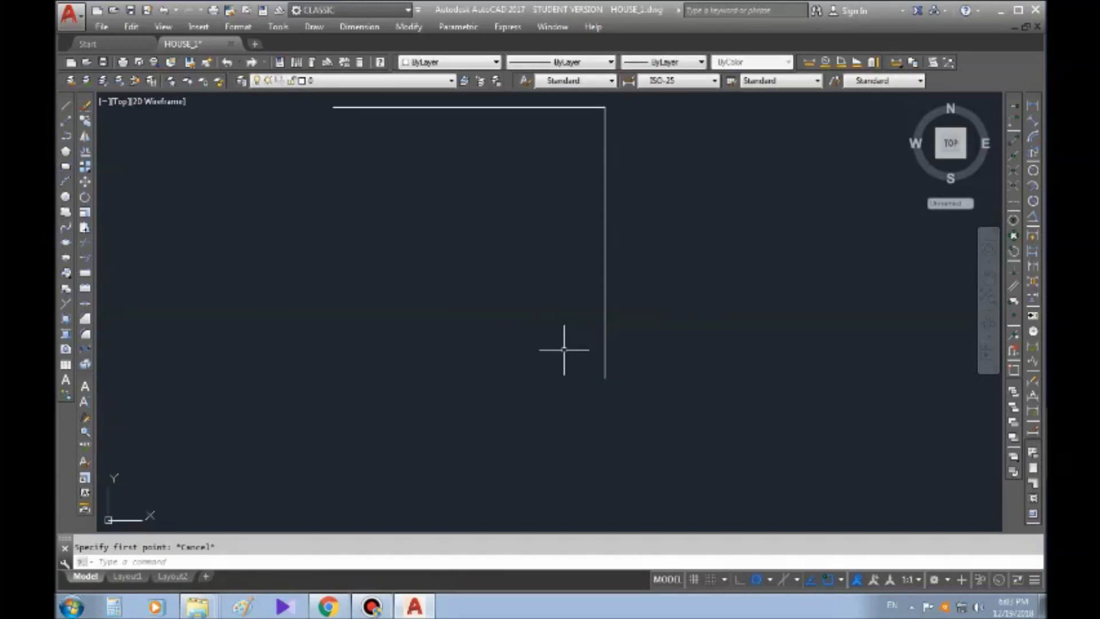
pyautogui.press('Escape')
# - Draw a freehand polyline of three slanted segments starting at the lower end of the vertical line
pyautogui.click(64, 138)
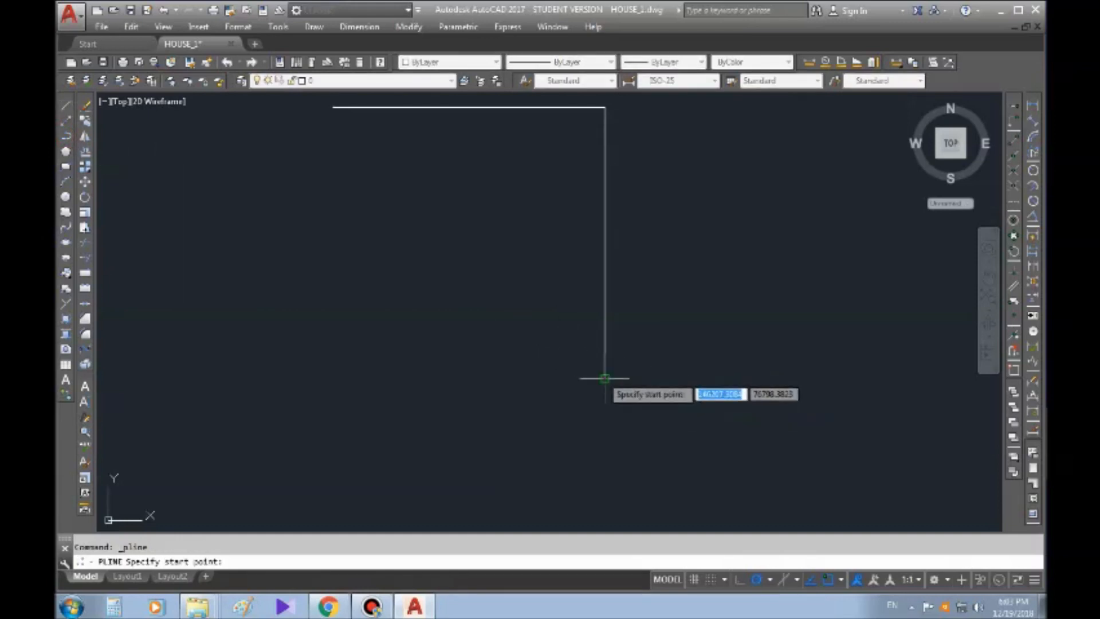
pyautogui.click(605, 378)
pyautogui.click(475, 331)
pyautogui.click(414, 362)
pyautogui.click(384, 427)
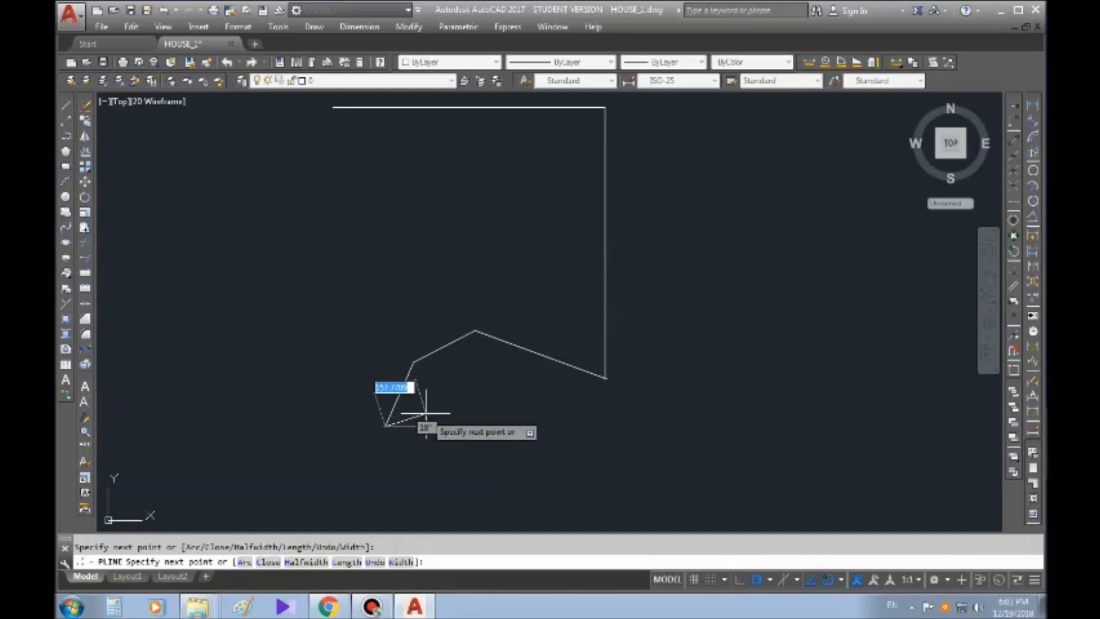
pyautogui.press('Escape')
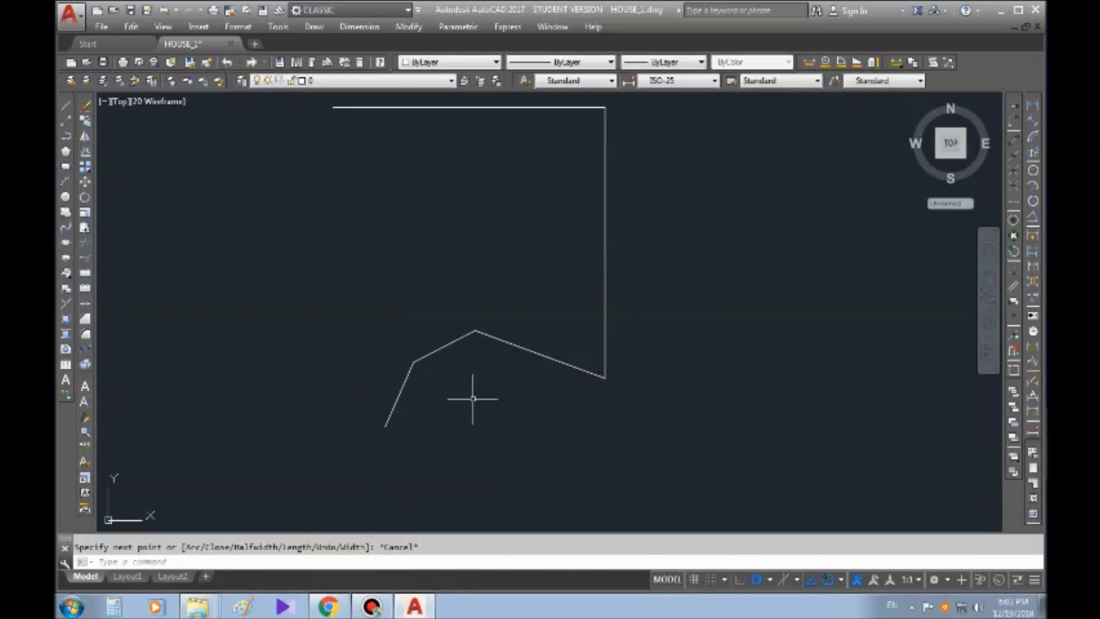
# - Draw a second freehand three-segment polyline extending from the end of the first polyline
pyautogui.press('Return')
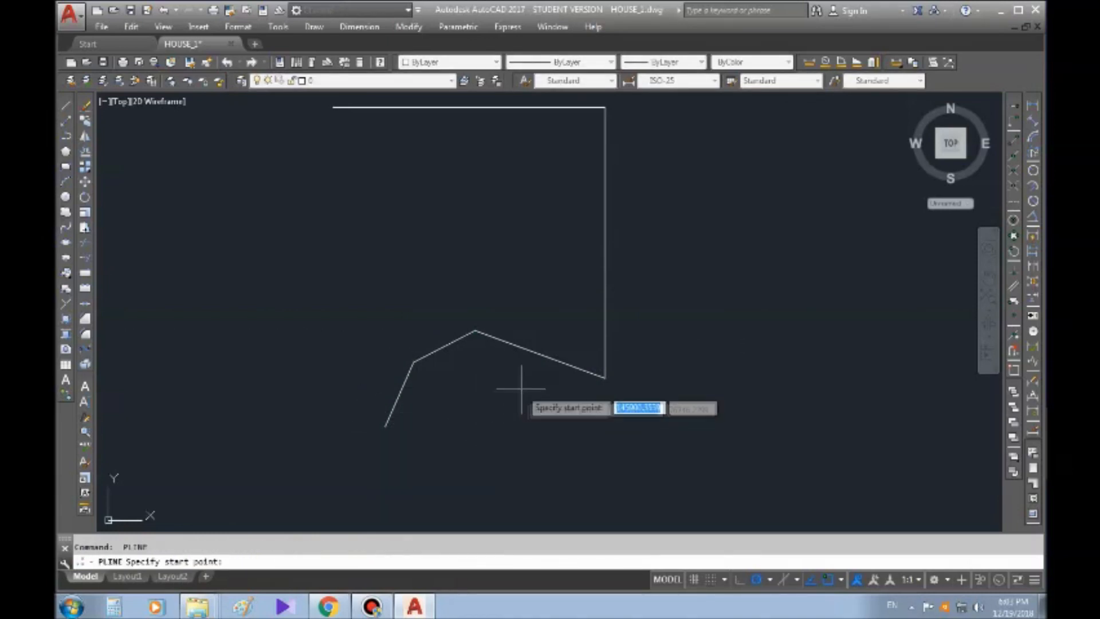
pyautogui.moveTo(529, 410); pyautogui.dragTo(565, 392, button='middle')
pyautogui.click(424, 407)
pyautogui.click(397, 333)
pyautogui.click(329, 332)
pyautogui.click(338, 378)
pyautogui.press('Escape')
# - Undo the freehand polylines so only the two 1000-unit line segments are kept
pyautogui.hotkey('ctrl', 'z')
pyautogui.hotkey('ctrl', 'z')
pyautogui.hotkey('ctrl', 'z')
pyautogui.hotkey('ctrl', 'z')
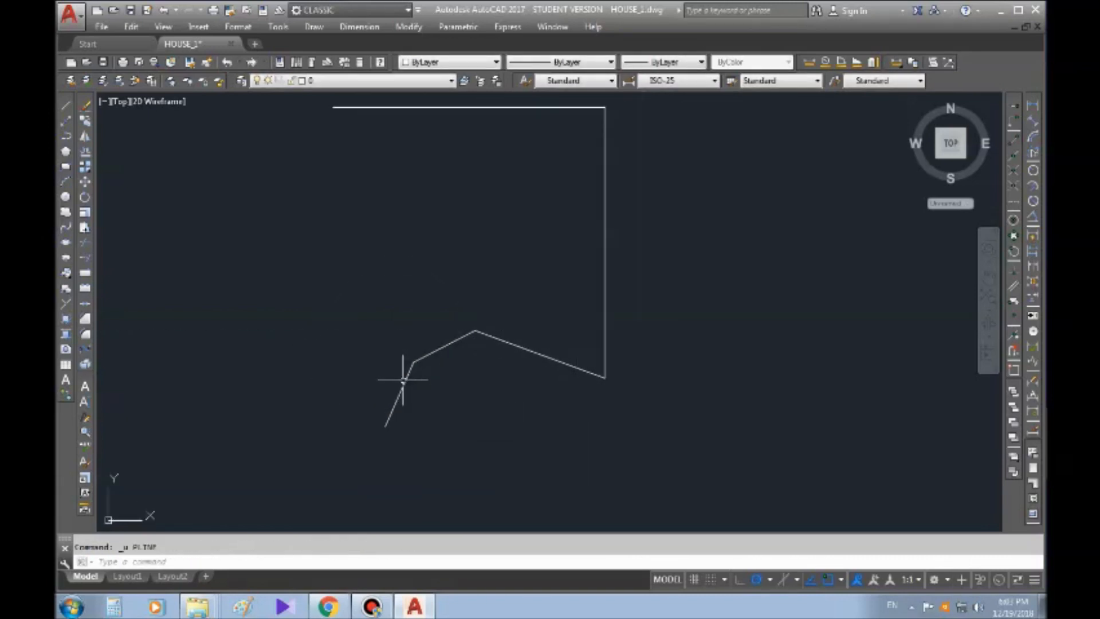
pyautogui.moveTo(561, 397); pyautogui.dragTo(442, 276, button='middle')
pyautogui.press('Escape')
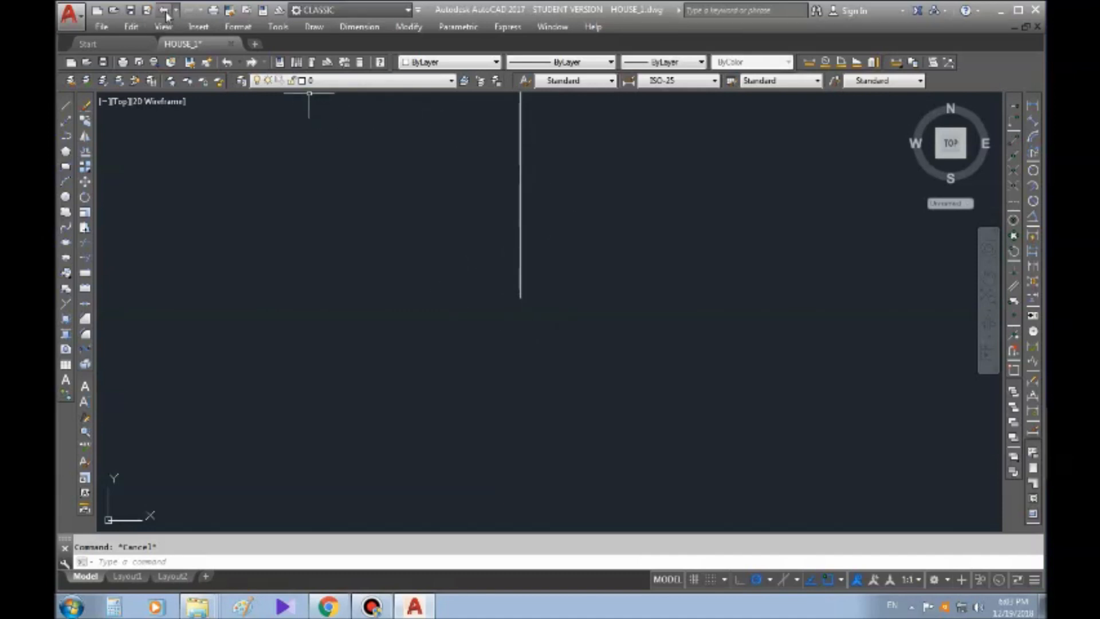
# - Start a new line with its first point at the relative coordinates @0,0
pyautogui.moveTo(399, 177); pyautogui.dragTo(413, 223, button='middle')
pyautogui.moveTo(614, 300); pyautogui.dragTo(598, 321, button='middle')
pyautogui.moveTo(490, 286); pyautogui.dragTo(481, 285, button='middle')
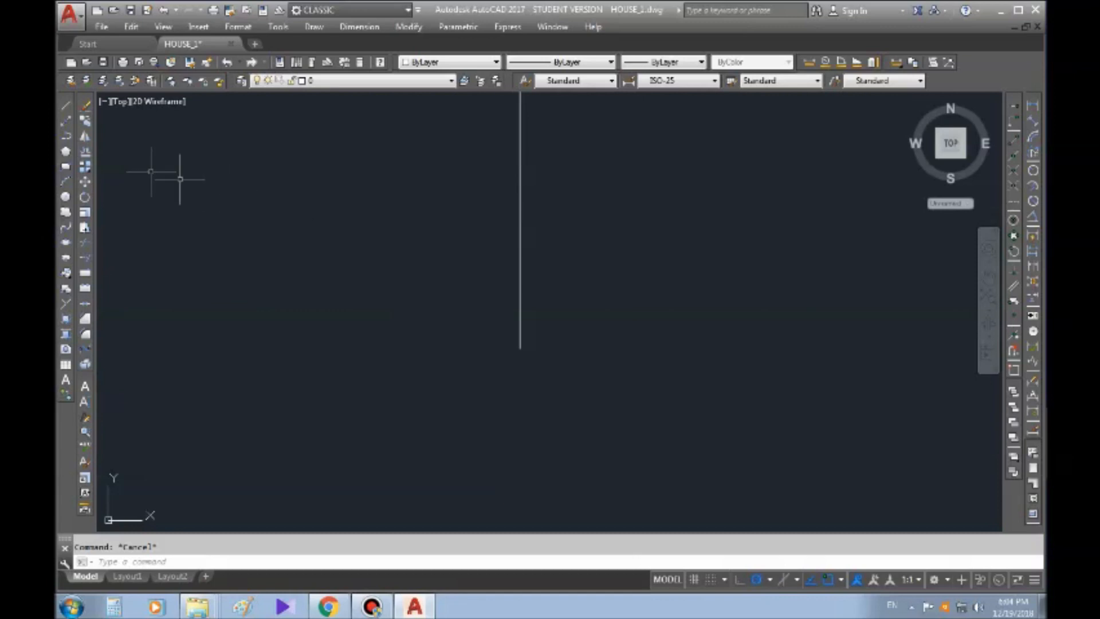
pyautogui.click(66, 106)
pyautogui.moveTo(563, 355)
pyautogui.mouseDown(button='middle')
pyautogui.moveTo(493, 314)
pyautogui.moveTo(450, 336)
pyautogui.moveTo(374, 312)
pyautogui.mouseUp(button='middle')
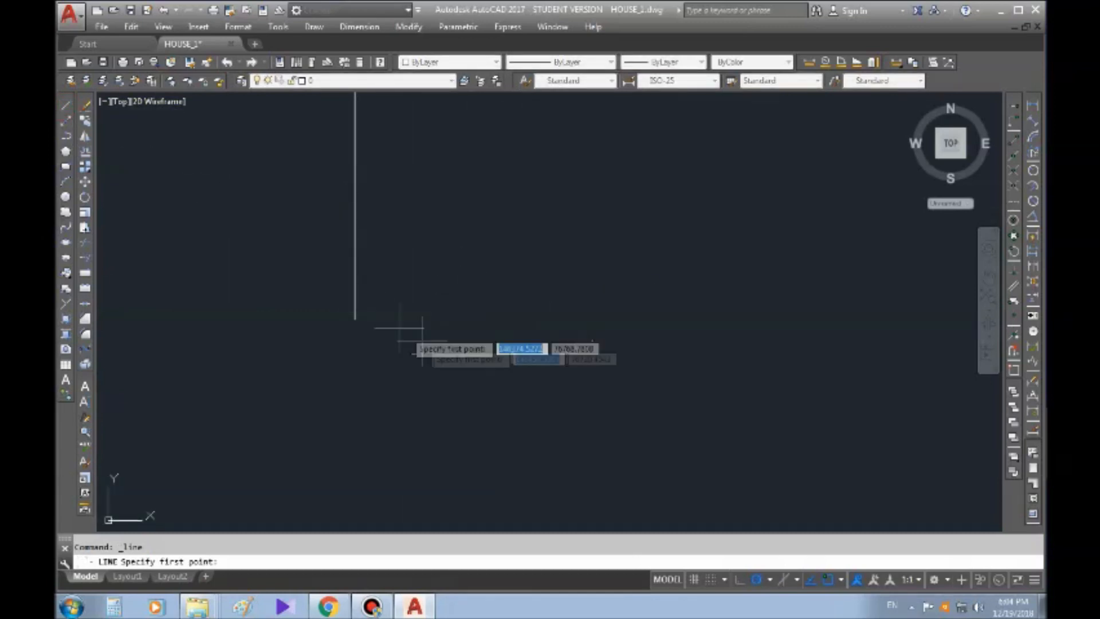
pyautogui.scroll(-2, 424, 341)
pyautogui.scroll(-4, 349, 447)
pyautogui.moveTo(349, 447)
pyautogui.mouseDown(button='middle')
pyautogui.moveTo(446, 419)
pyautogui.moveTo(544, 333)
pyautogui.mouseUp(button='middle')
pyautogui.scroll(-4, 501, 306)
pyautogui.scroll(-5, 441, 313)
pyautogui.scroll(5, 314, 373)
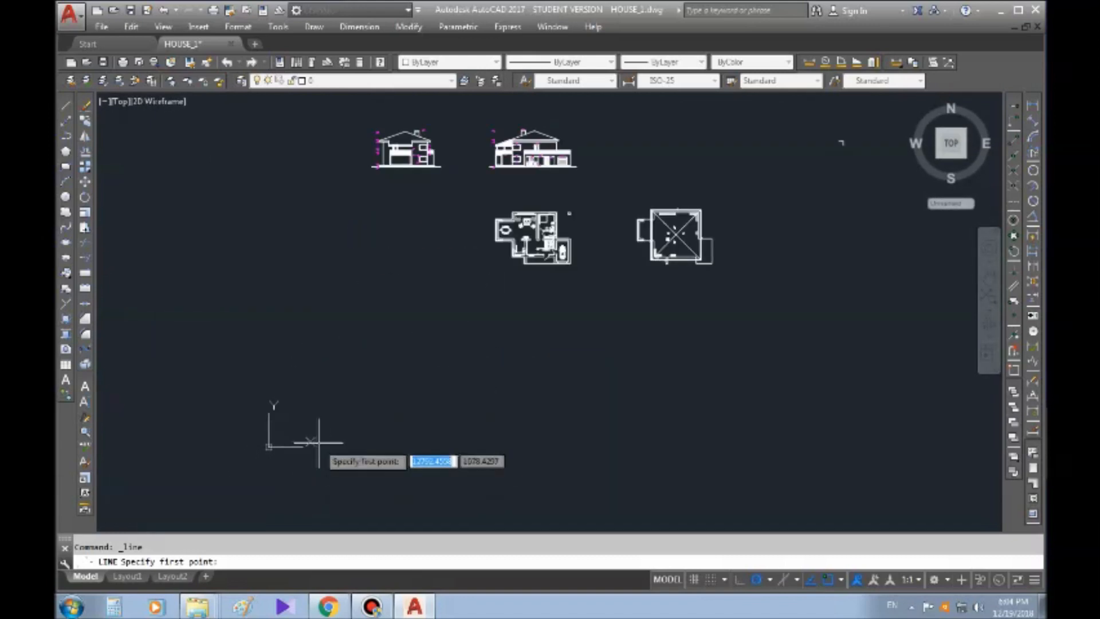
pyautogui.moveTo(455, 417); pyautogui.dragTo(460, 411, button='middle')
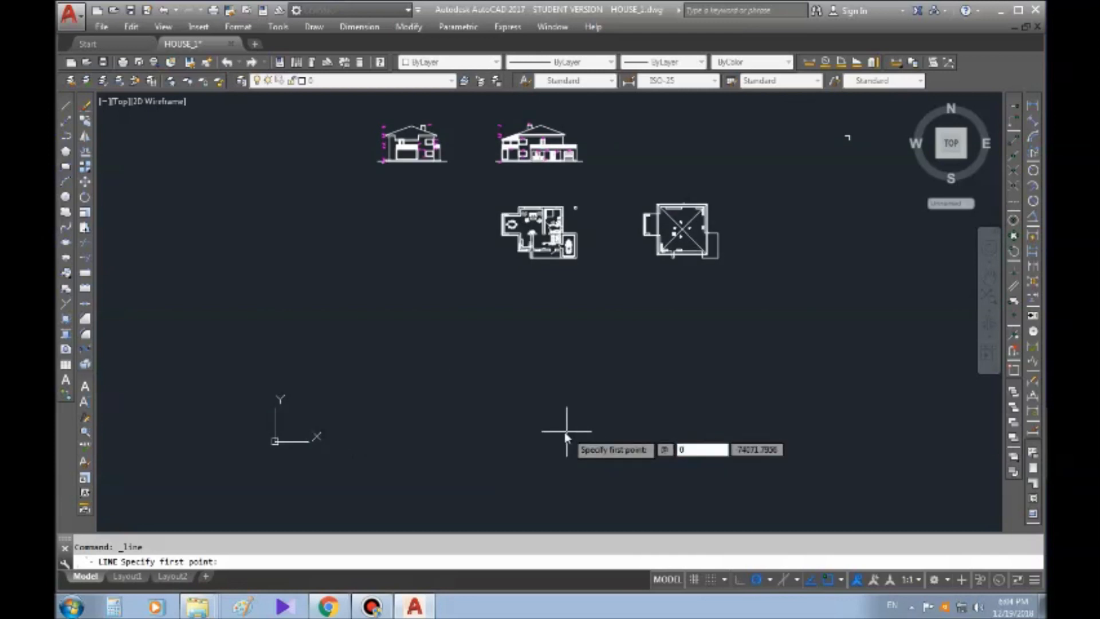
pyautogui.press('Tab')
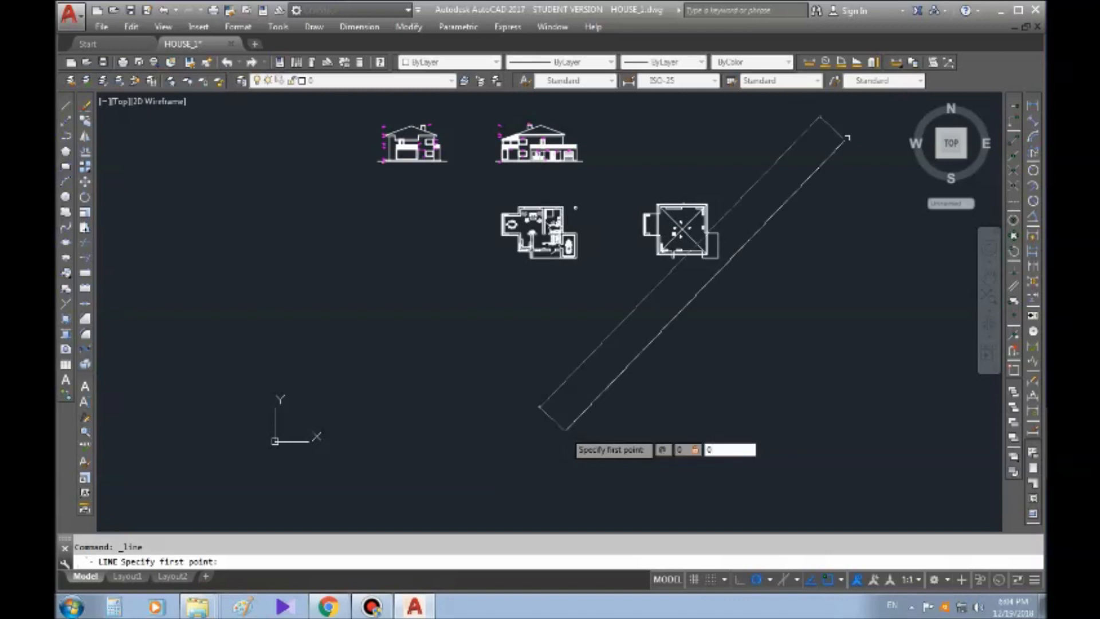
pyautogui.press('Return')
# - Draw a horizontal 1000-unit segment to the right from that start point and end the line
pyautogui.moveTo(884, 145); pyautogui.dragTo(549, 218, button='middle')
pyautogui.scroll(4, 549, 219)
pyautogui.scroll(6, 347, 132)
pyautogui.moveTo(678, 287); pyautogui.dragTo(420, 240, button='middle')
pyautogui.scroll(4, 596, 397)
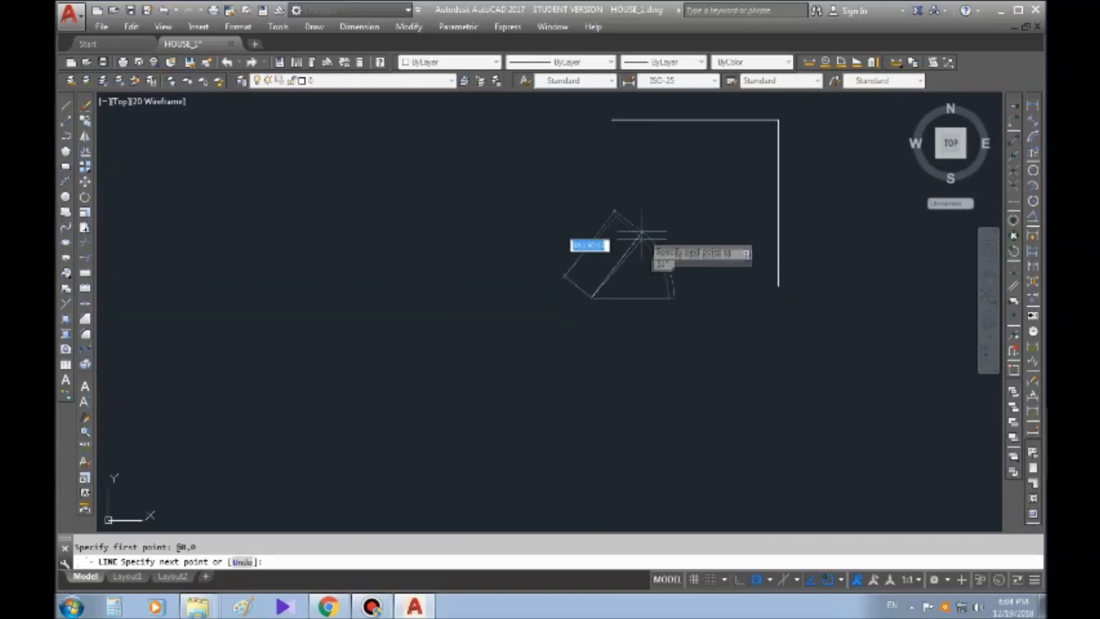
pyautogui.write('1000')
pyautogui.press('Return')
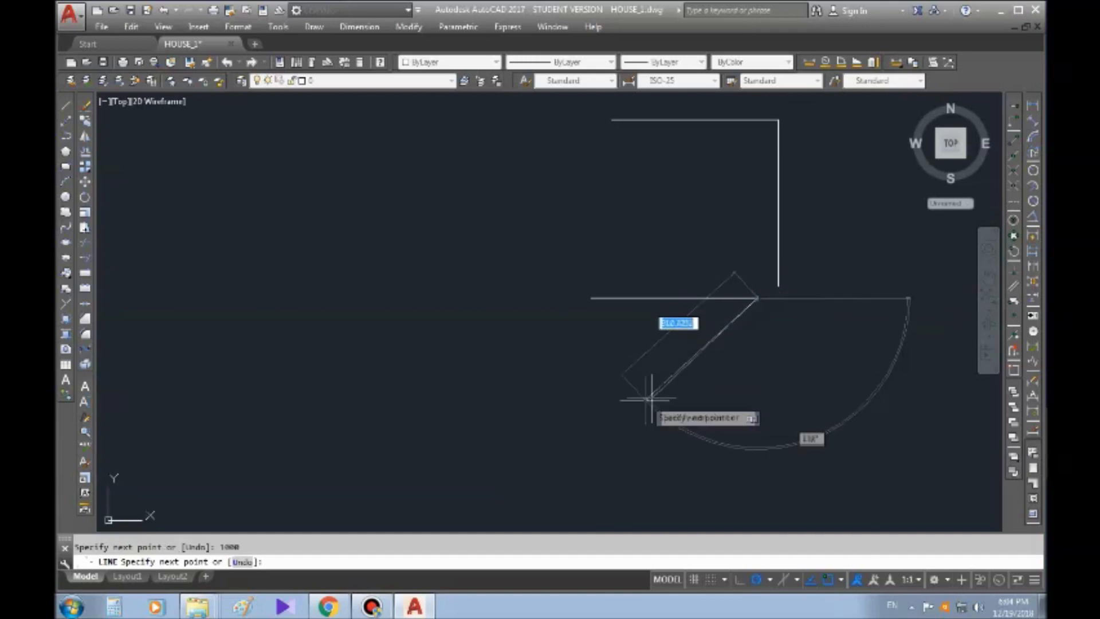
pyautogui.press('Escape')
pyautogui.moveTo(742, 248); pyautogui.dragTo(667, 293, button='middle')
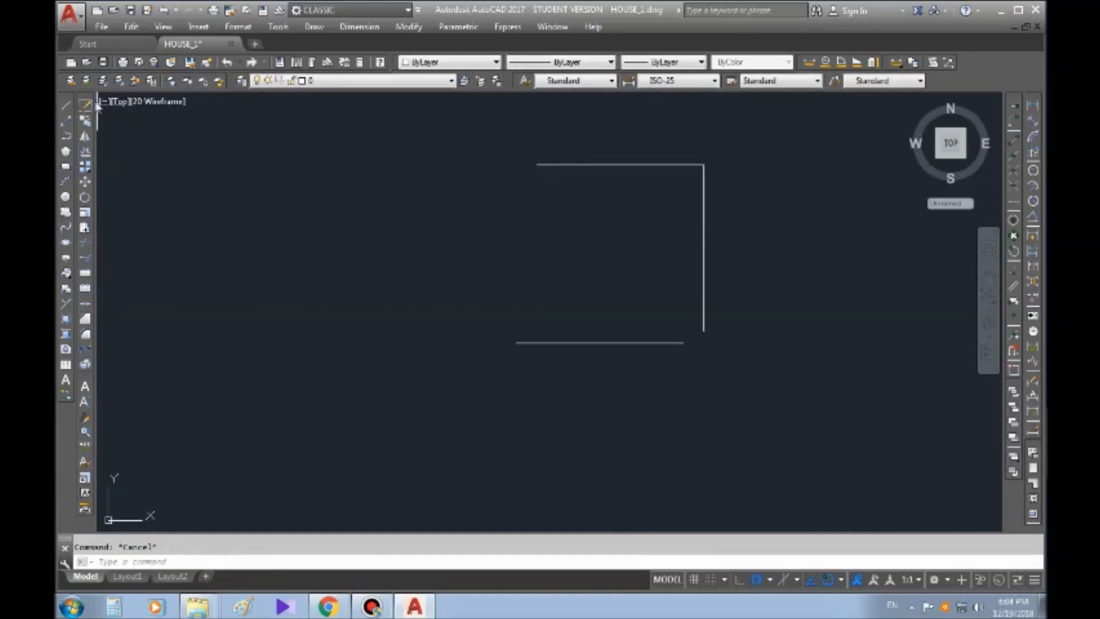
pyautogui.moveTo(647, 227); pyautogui.dragTo(557, 247, button='middle')
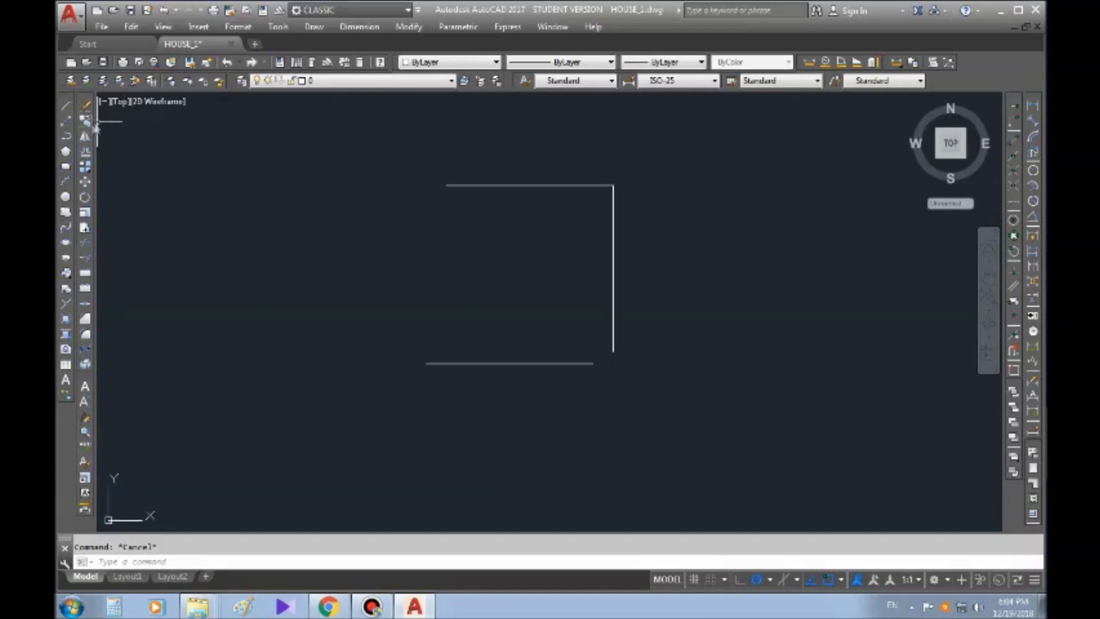
pyautogui.click(65, 122)
pyautogui.moveTo(348, 297); pyautogui.dragTo(421, 295, button='middle')
pyautogui.moveTo(657, 195); pyautogui.dragTo(513, 286, button='middle')
pyautogui.scroll(2, 479, 272)
pyautogui.moveTo(318, 246); pyautogui.dragTo(336, 288, button='middle')
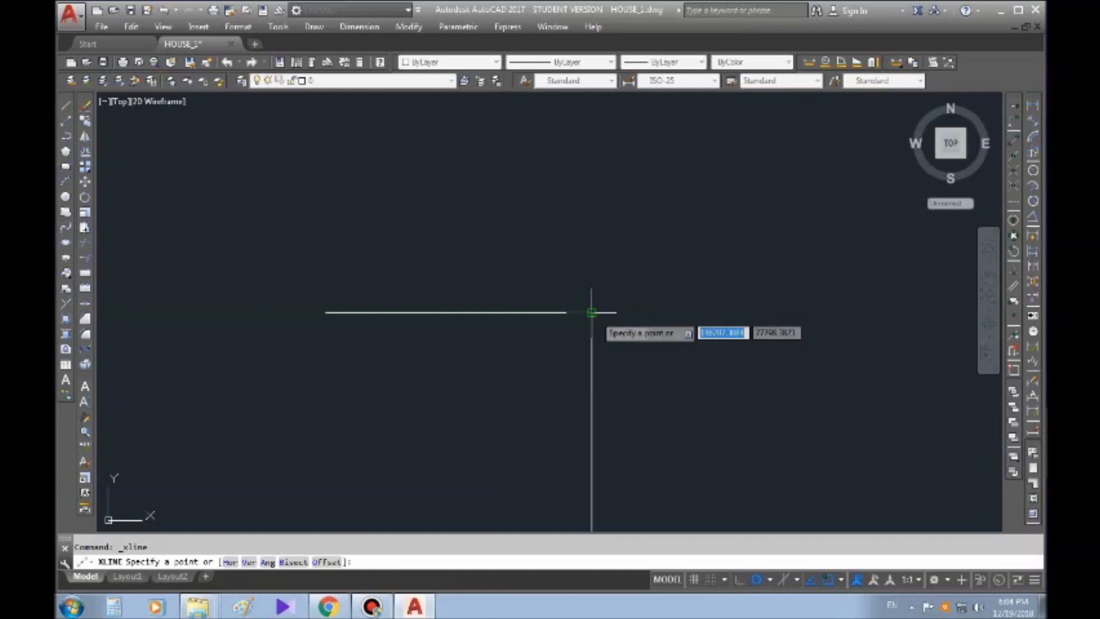
pyautogui.moveTo(655, 253); pyautogui.dragTo(565, 274, button='middle')
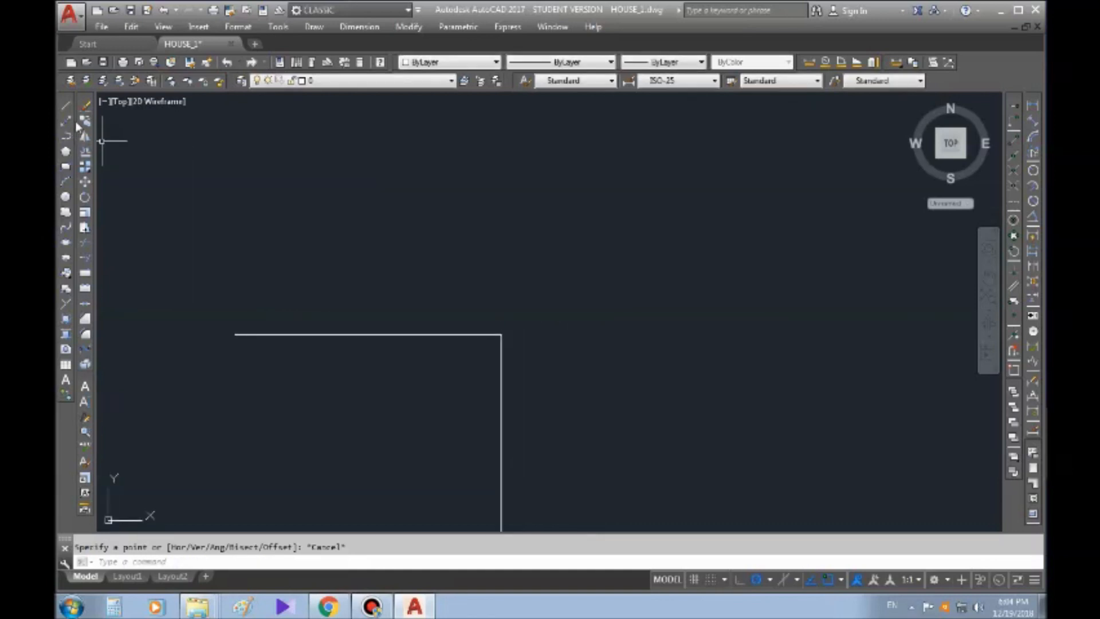
pyautogui.moveTo(659, 203); pyautogui.dragTo(373, 164, button='middle')
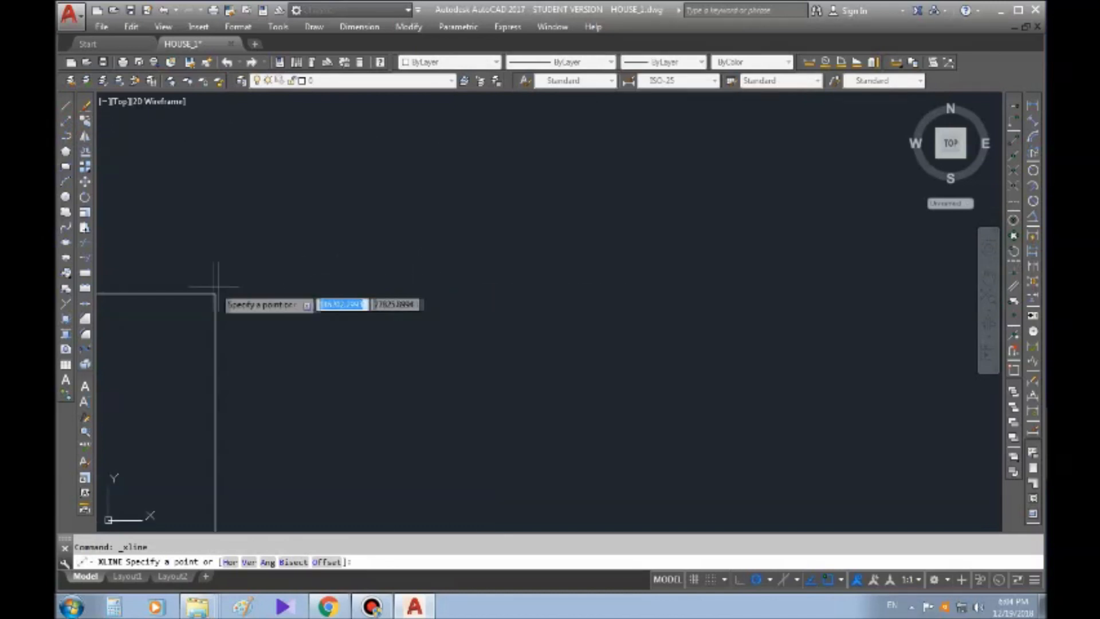
pyautogui.moveTo(275, 289); pyautogui.dragTo(346, 284, button='middle')
pyautogui.click(286, 289)
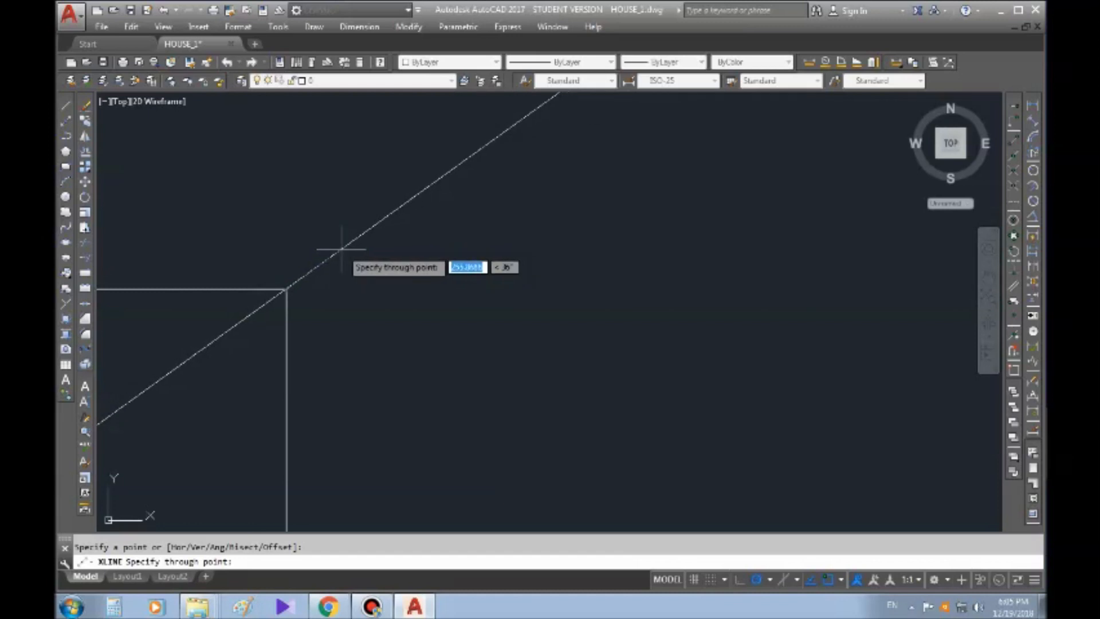
pyautogui.press('Return')
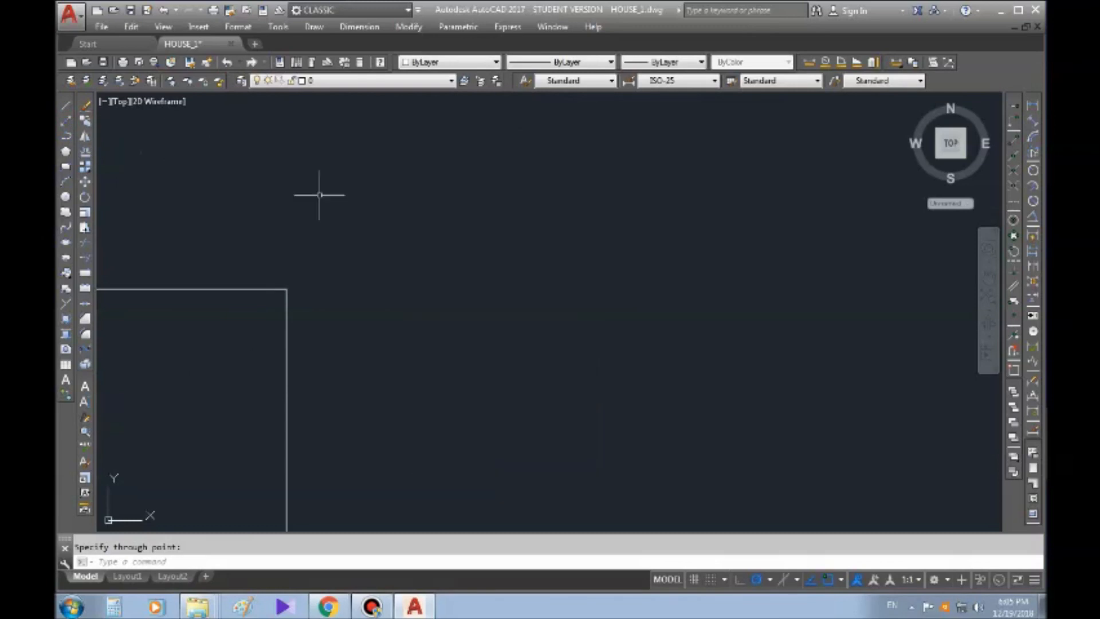
# - Draw a horizontal construction line above the corner of the two 1000-unit segments using the Hor option
pyautogui.click(68, 124)
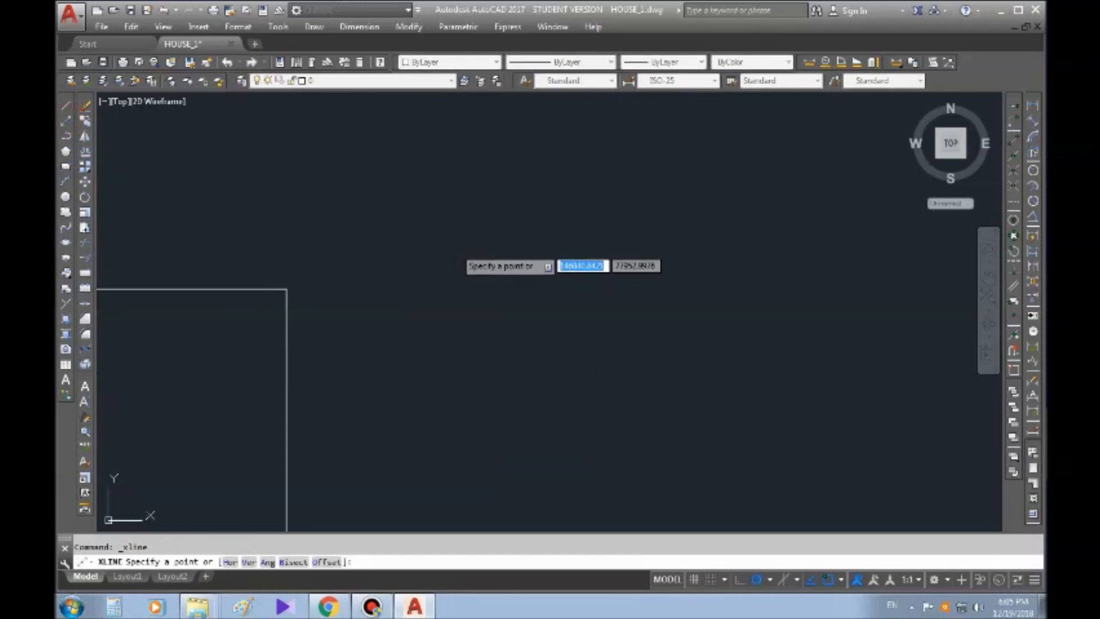
pyautogui.rightClick(457, 252)
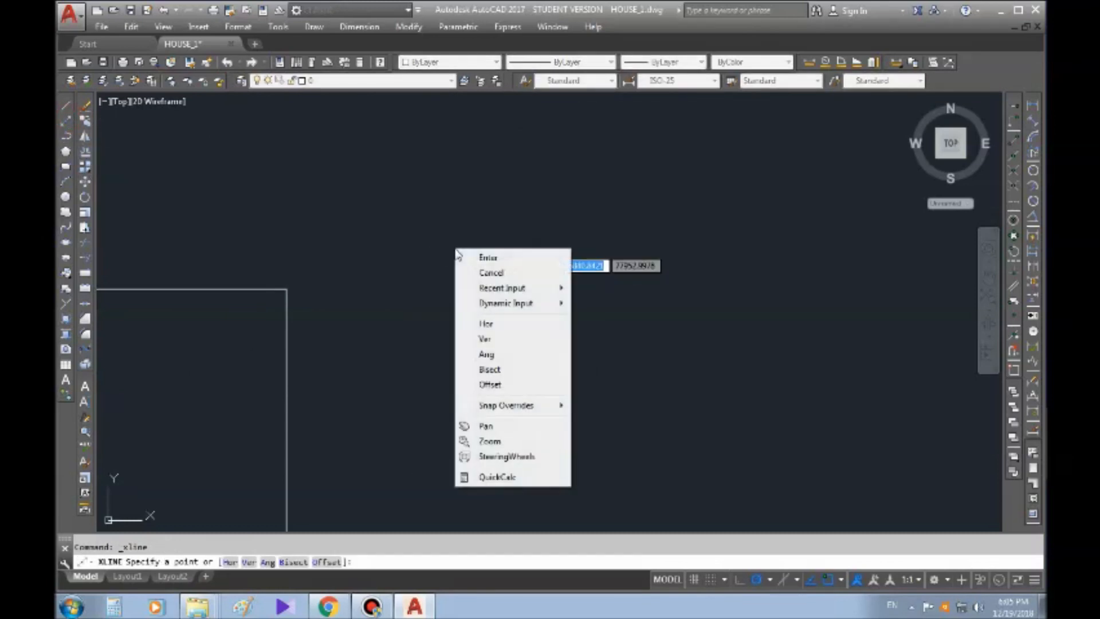
pyautogui.click(503, 326)
pyautogui.press('Escape')
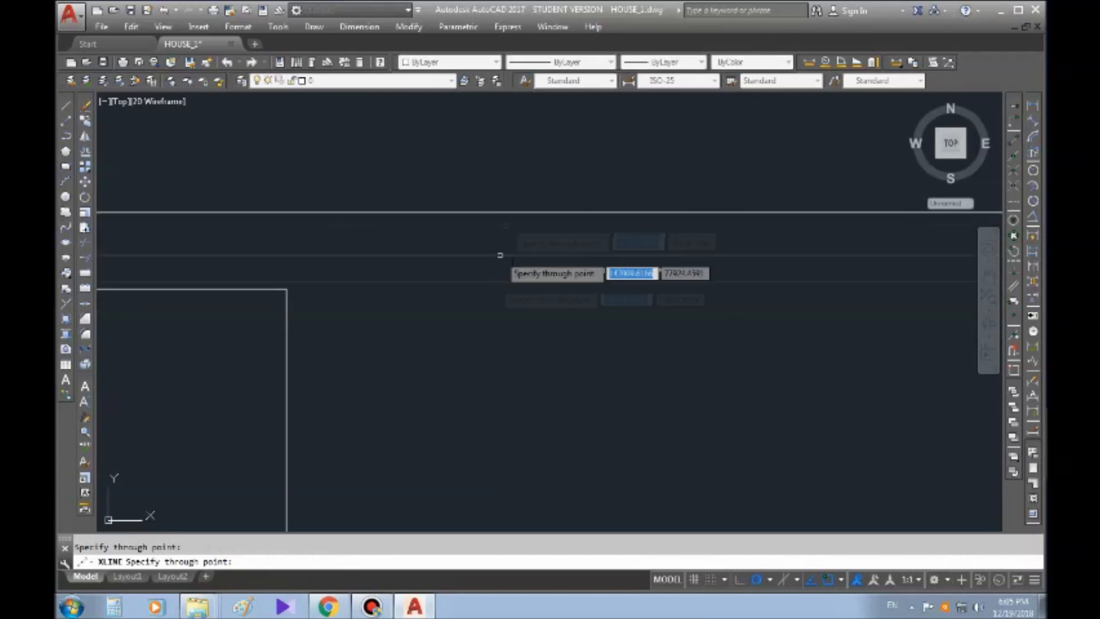
# - Draw a vertical construction line crossing the horizontal one, east of the corner, using the Ver option
pyautogui.press('Return')
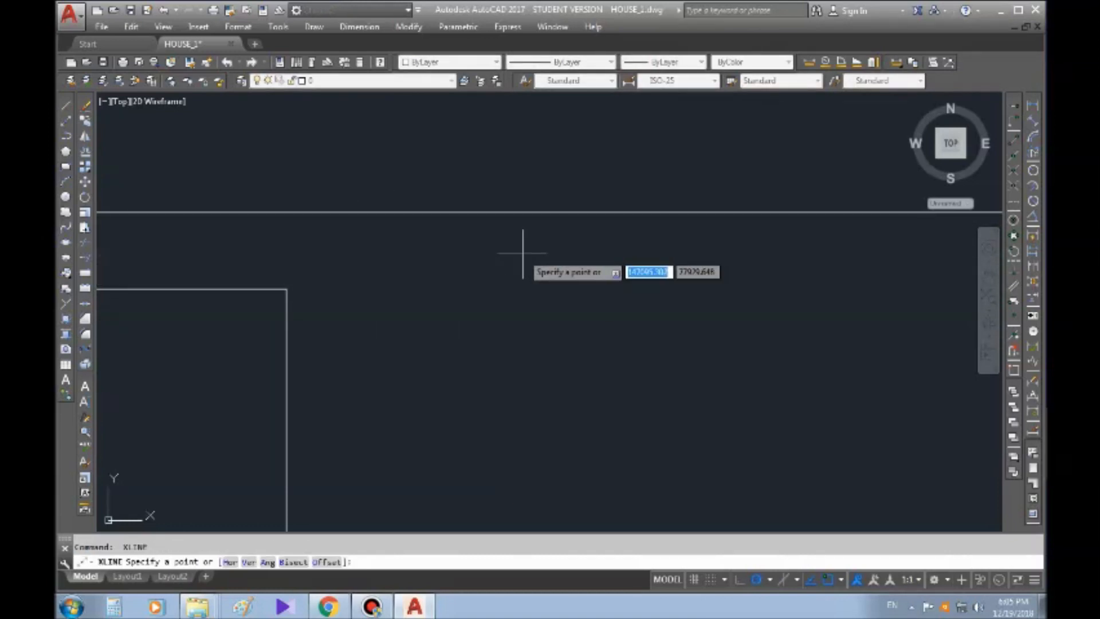
pyautogui.rightClick(524, 254)
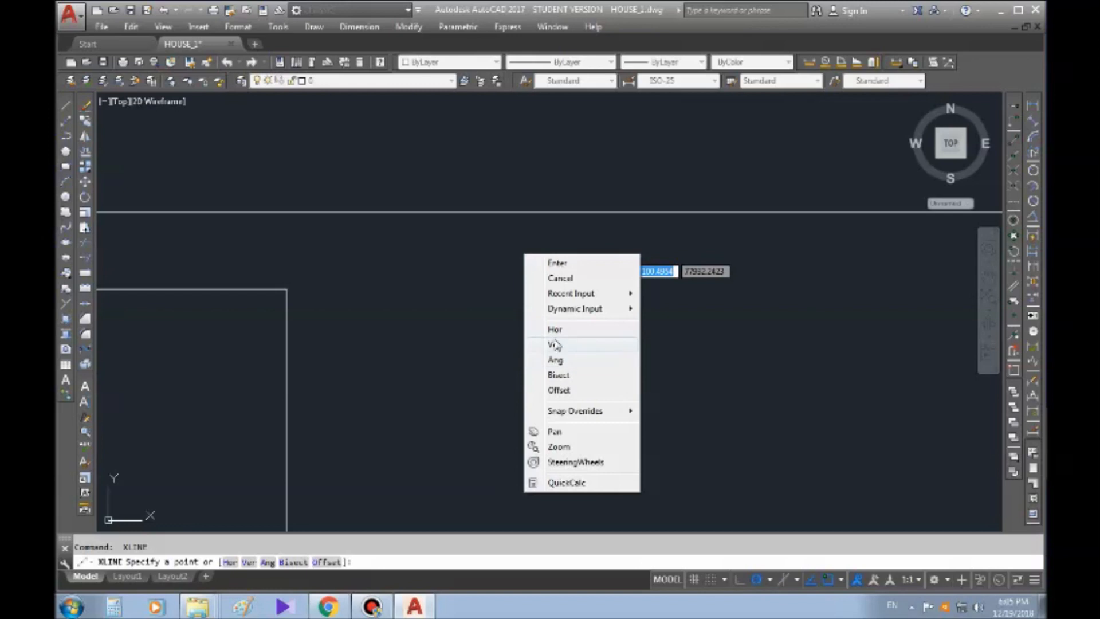
pyautogui.click(554, 344)
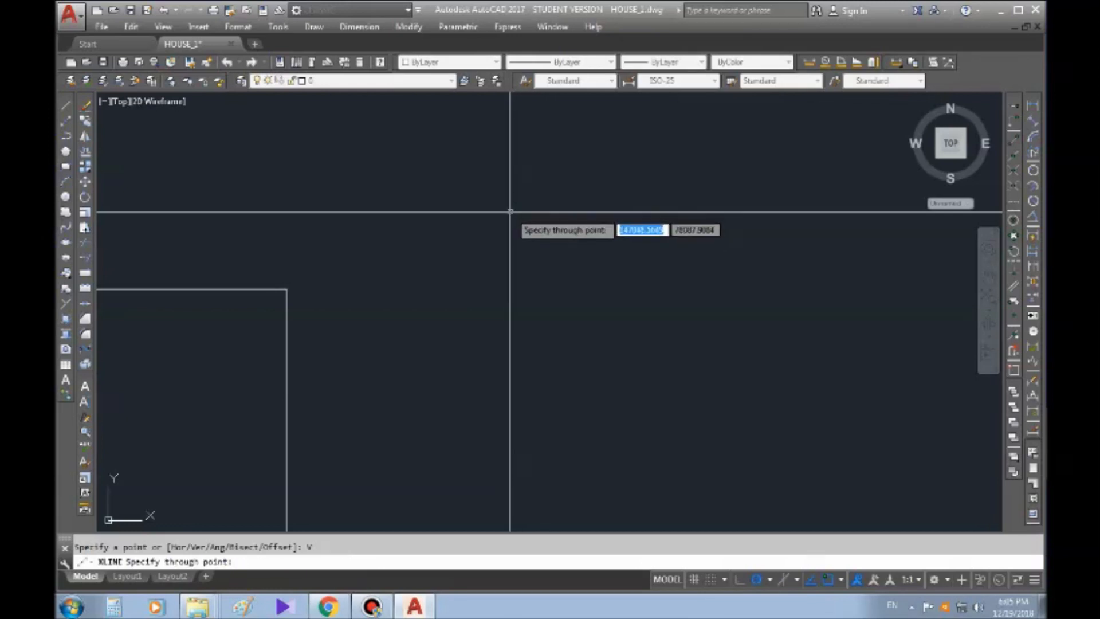
pyautogui.press('F3')
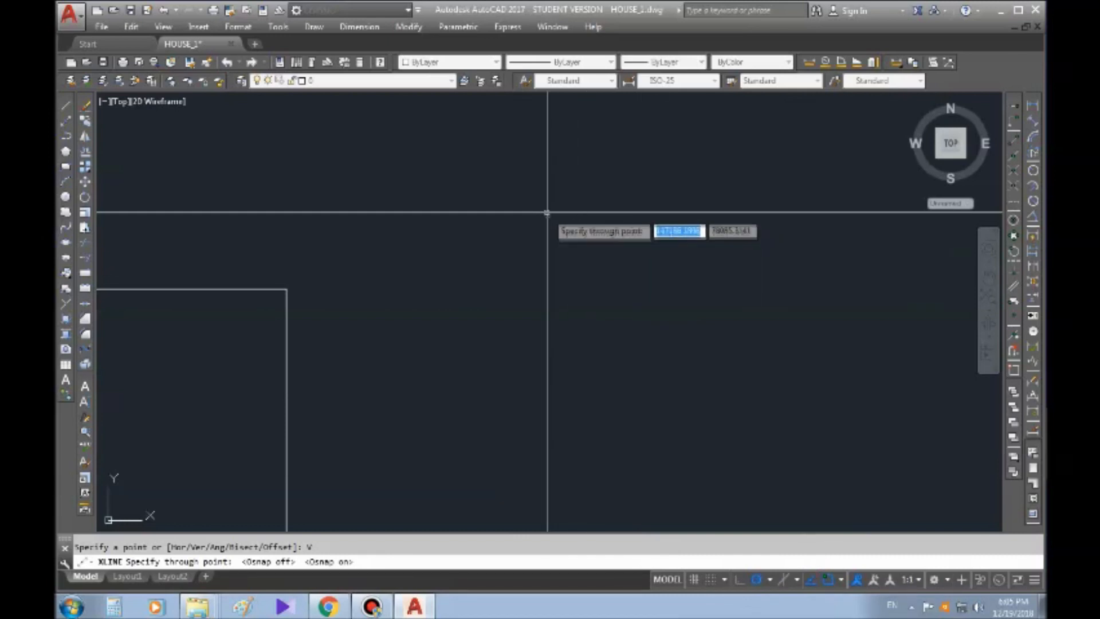
pyautogui.rightClick(828, 581)
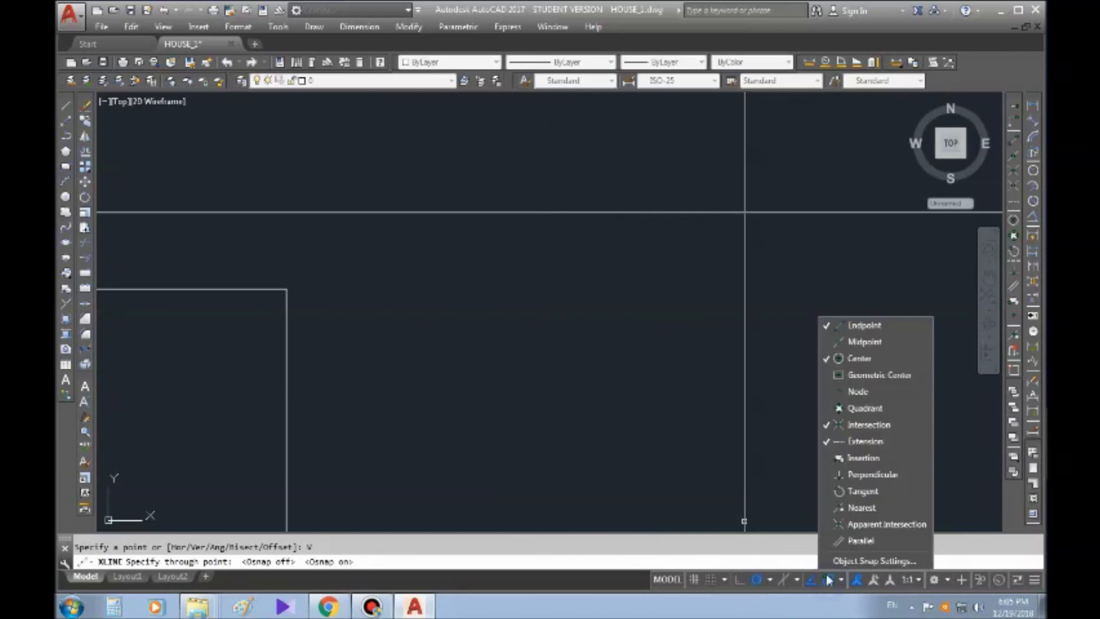
pyautogui.click(563, 199)
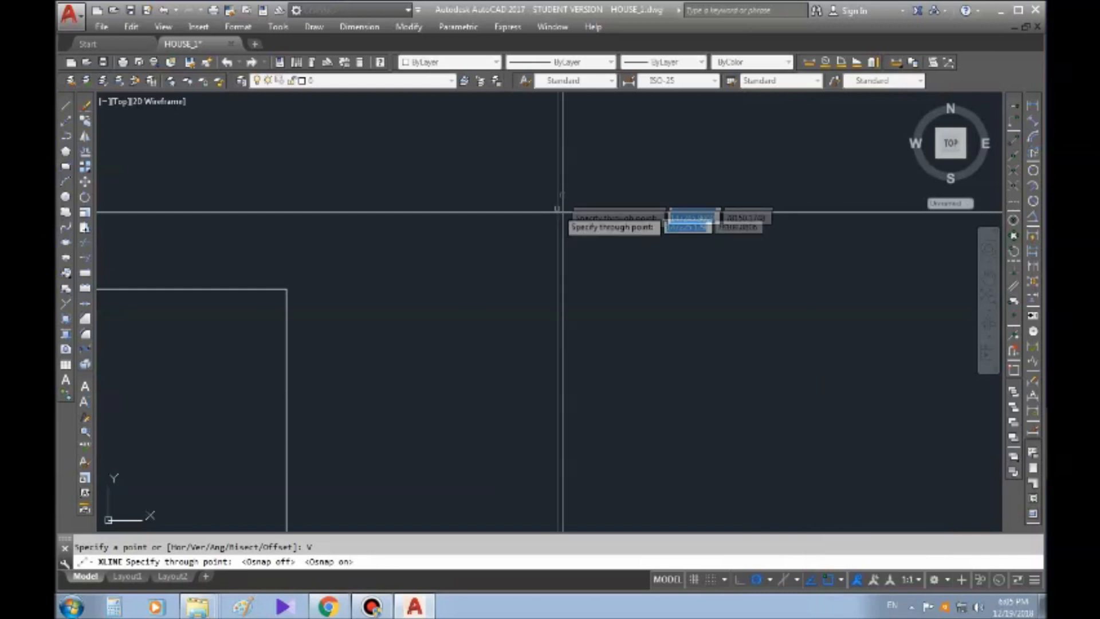
pyautogui.click(553, 212)
pyautogui.press('Escape')
pyautogui.moveTo(326, 173); pyautogui.dragTo(230, 173, button='middle')
pyautogui.press('Escape')
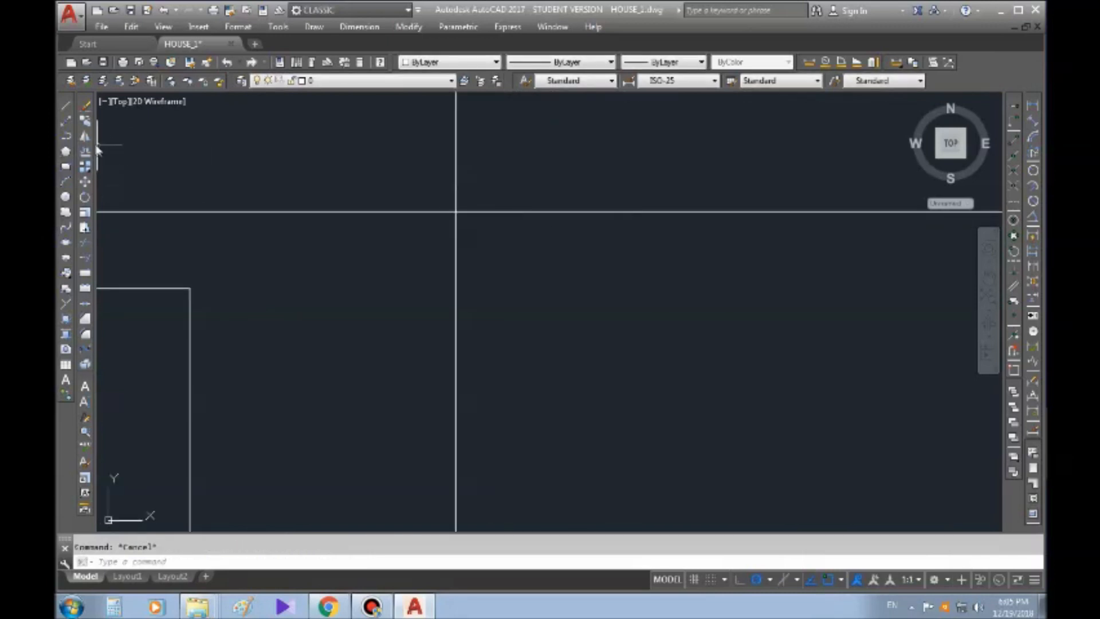
# - Draw a construction line at a 45-degree angle through a point on the horizontal one, and select it briefly to inspect it
pyautogui.click(66, 124)
pyautogui.rightClick(560, 266)
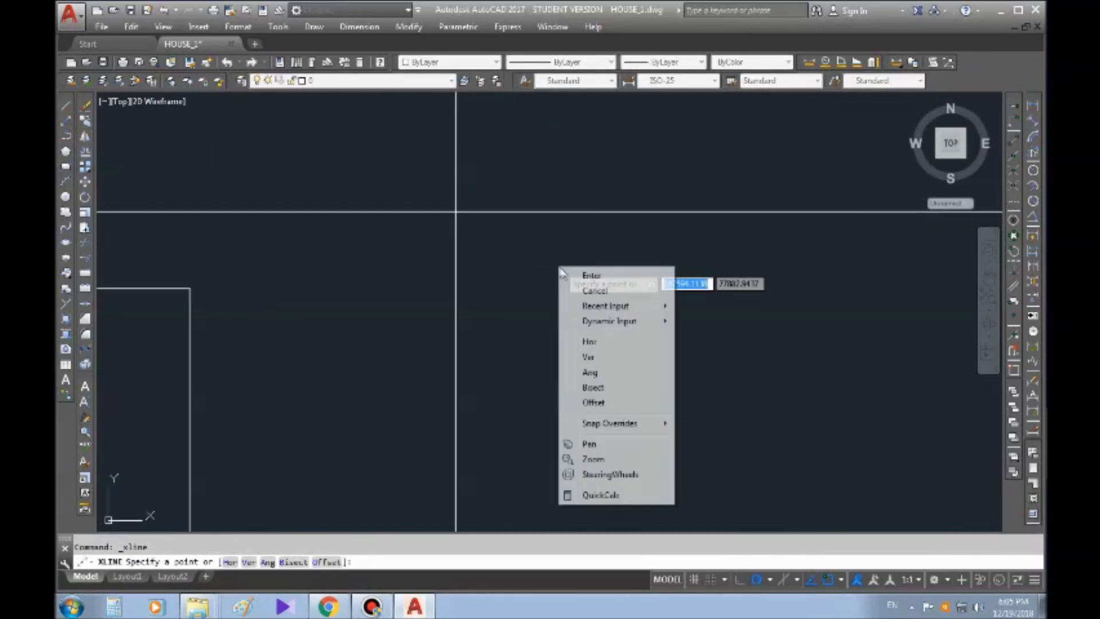
pyautogui.click(590, 372)
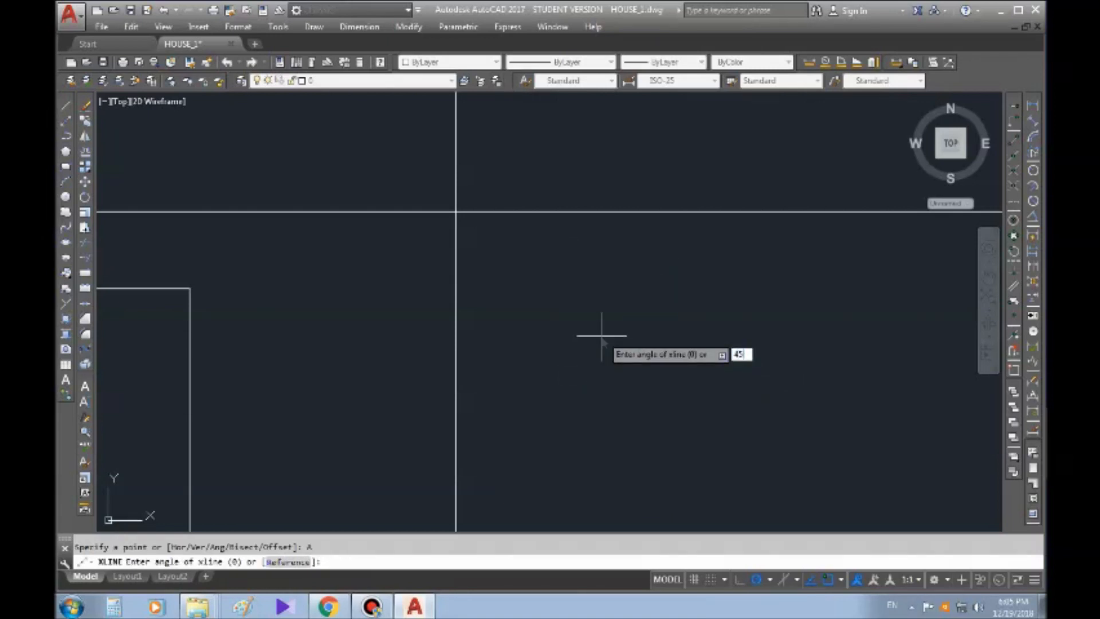
pyautogui.write('45')
pyautogui.press('Return')
pyautogui.click(514, 212)
pyautogui.press('Escape')
pyautogui.scroll(3, 513, 235)
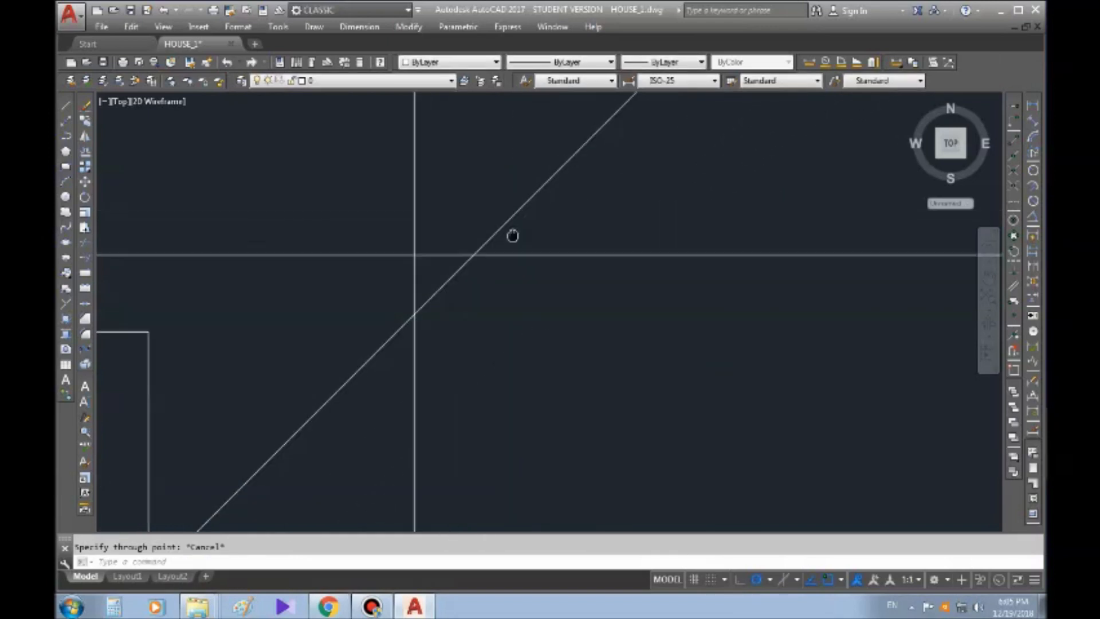
pyautogui.click(500, 231)
pyautogui.click(459, 237)
pyautogui.moveTo(639, 228); pyautogui.dragTo(575, 158, button='middle')
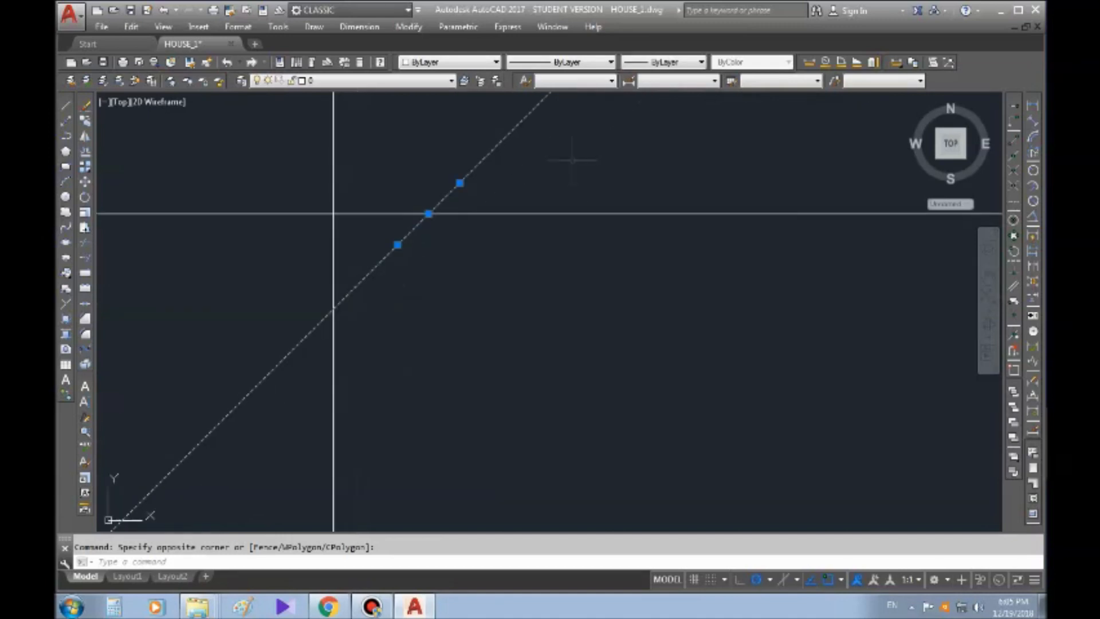
pyautogui.press('Escape')
# - Draw a second inclined construction line through a point farther along the horizontal one, entering 45 for its through point
pyautogui.click(67, 124)
pyautogui.moveTo(601, 231)
pyautogui.mouseDown(button='middle')
pyautogui.moveTo(464, 255)
pyautogui.moveTo(402, 238)
pyautogui.mouseUp(button='middle')
pyautogui.click(417, 237)
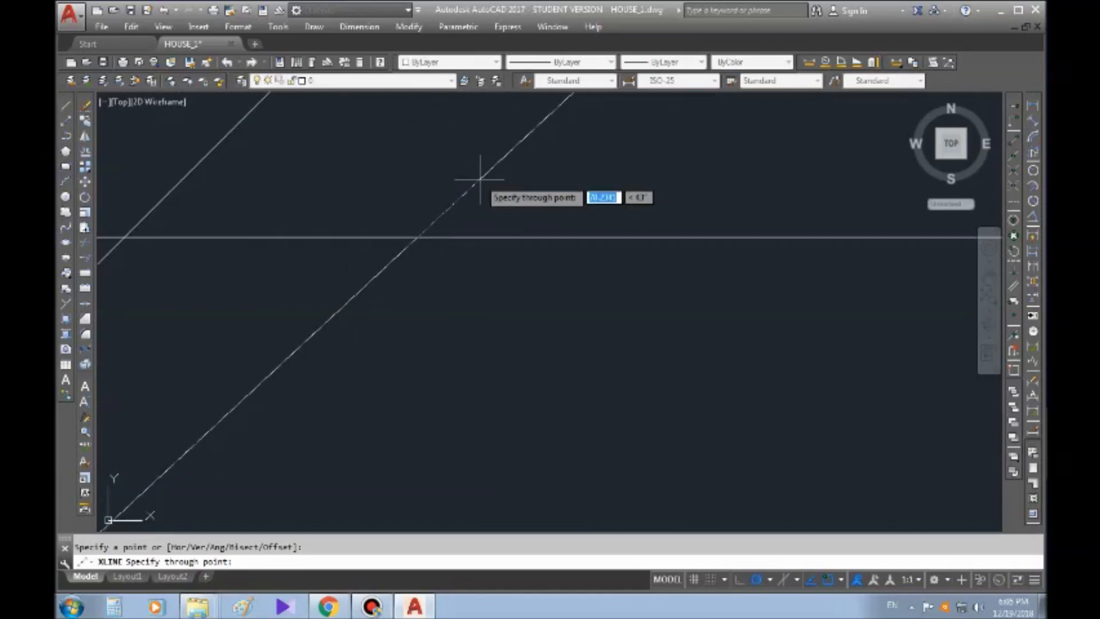
pyautogui.press('shift')
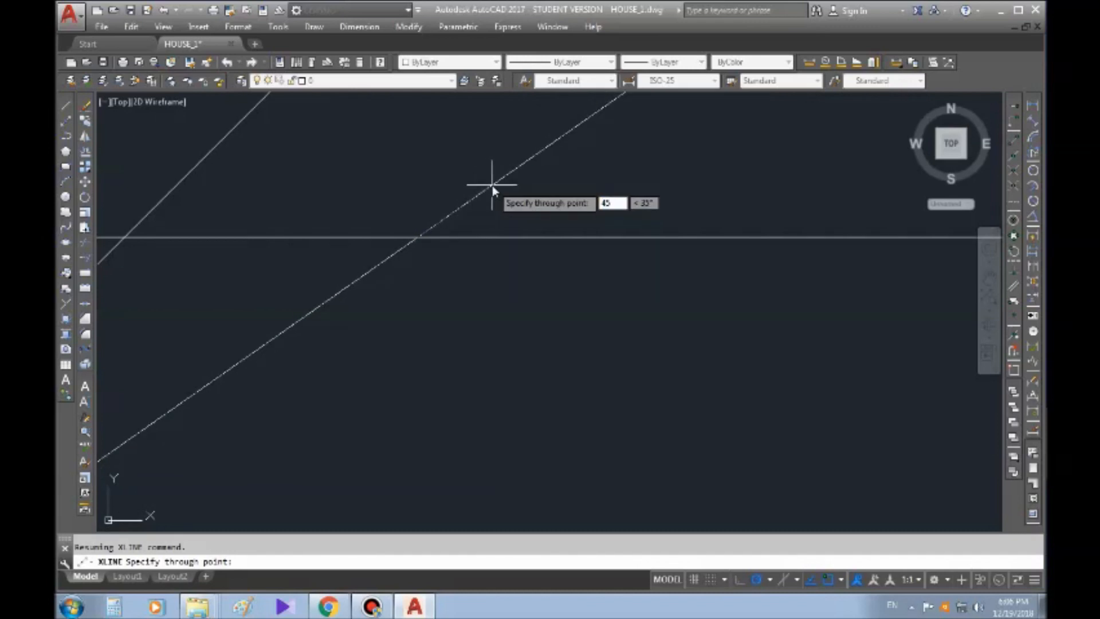
pyautogui.press('Escape')
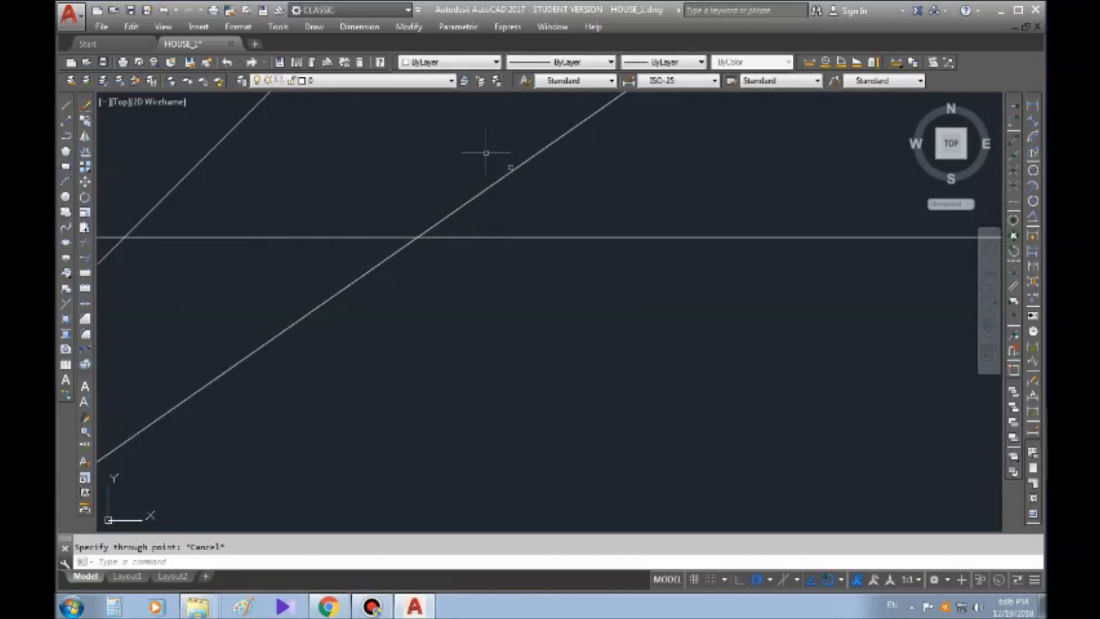
pyautogui.press('Escape')
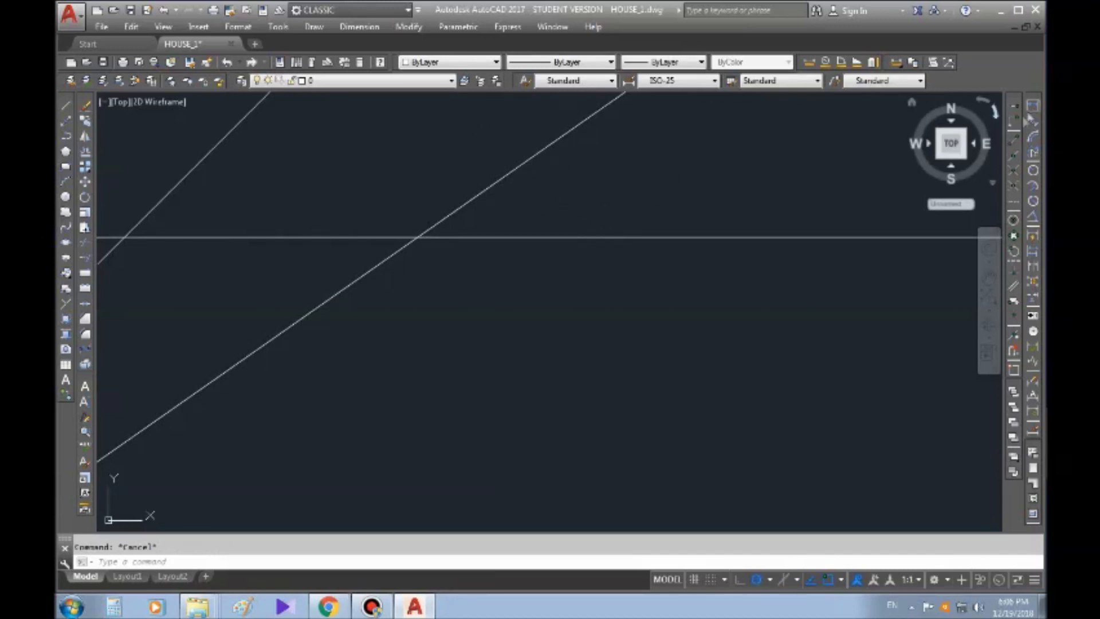
# - Try to measure the angle between the horizontal and the new inclined construction line
pyautogui.click(838, 62)
pyautogui.click(469, 235)
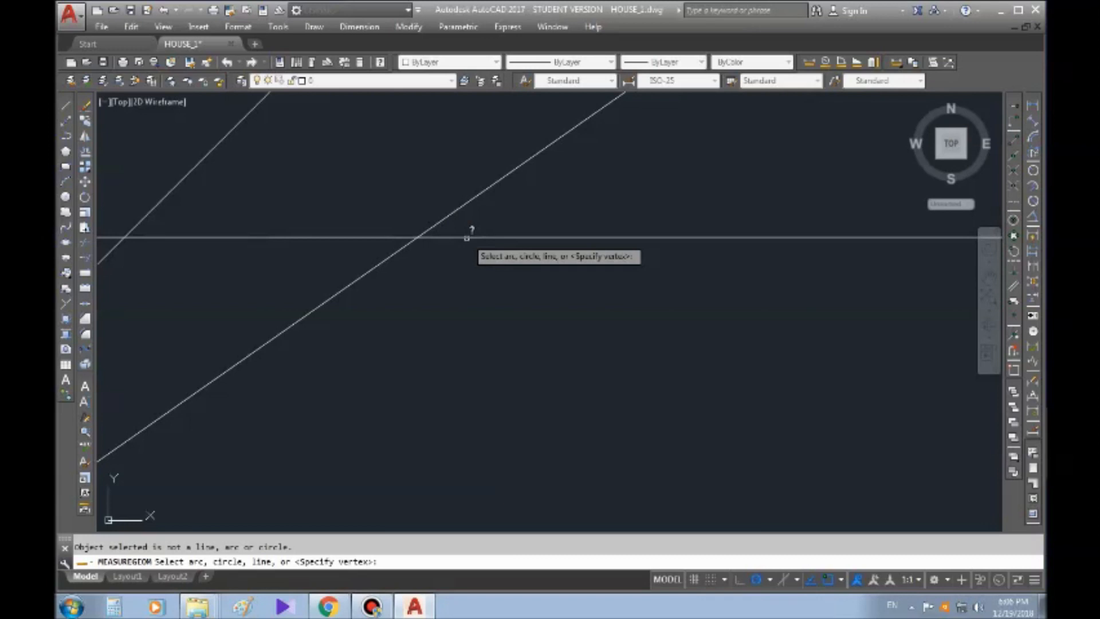
pyautogui.press('Escape')
pyautogui.click(1033, 221)
pyautogui.press('Escape')
# - Draw two line segments from the intersection, one along the inclined and one along the horizontal construction line
pyautogui.click(65, 106)
pyautogui.click(417, 236)
pyautogui.press('Escape')
pyautogui.write('l')
pyautogui.press('Return')
pyautogui.click(417, 236)
pyautogui.press('Escape')
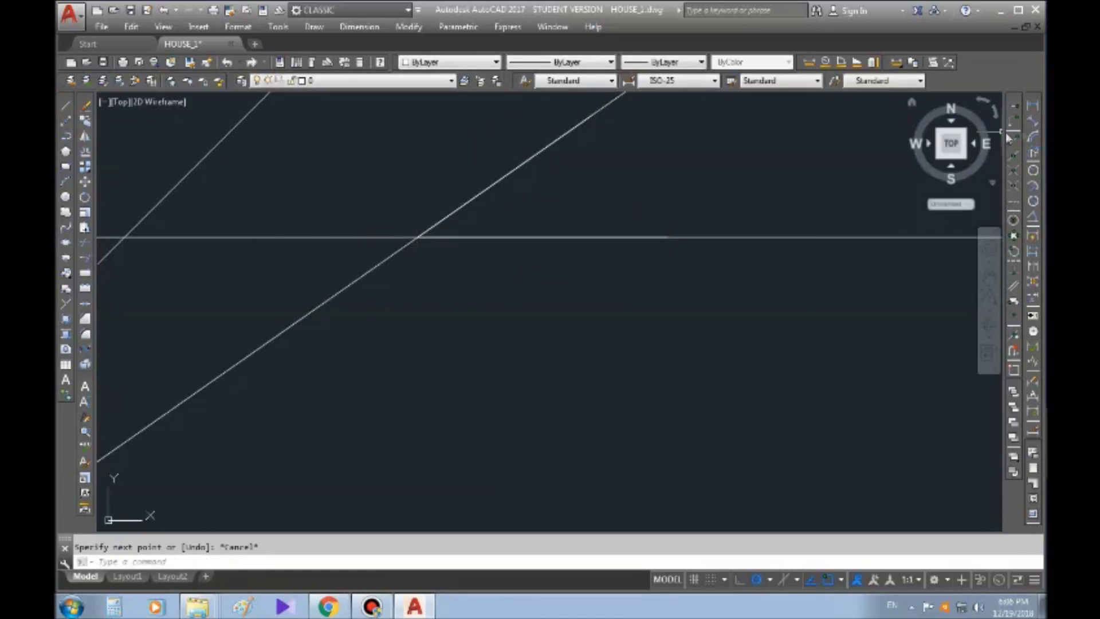
# - Check the angle between the two segments with an Angular dimension preview, without placing the dimension
pyautogui.click(1033, 221)
pyautogui.click(478, 193)
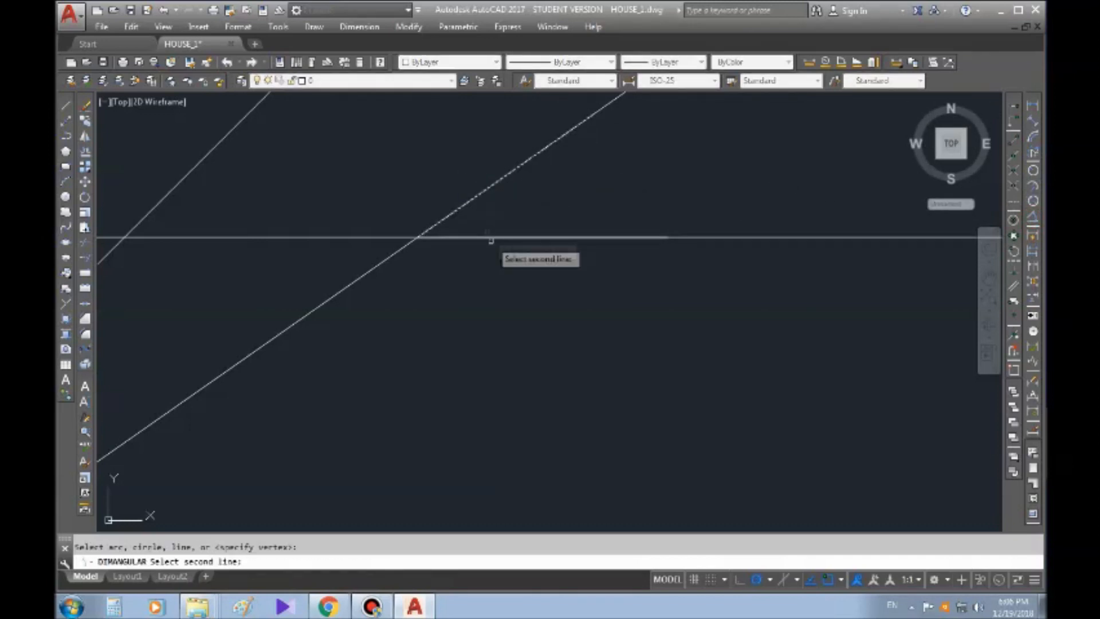
pyautogui.click(494, 236)
pyautogui.scroll(3, 490, 196)
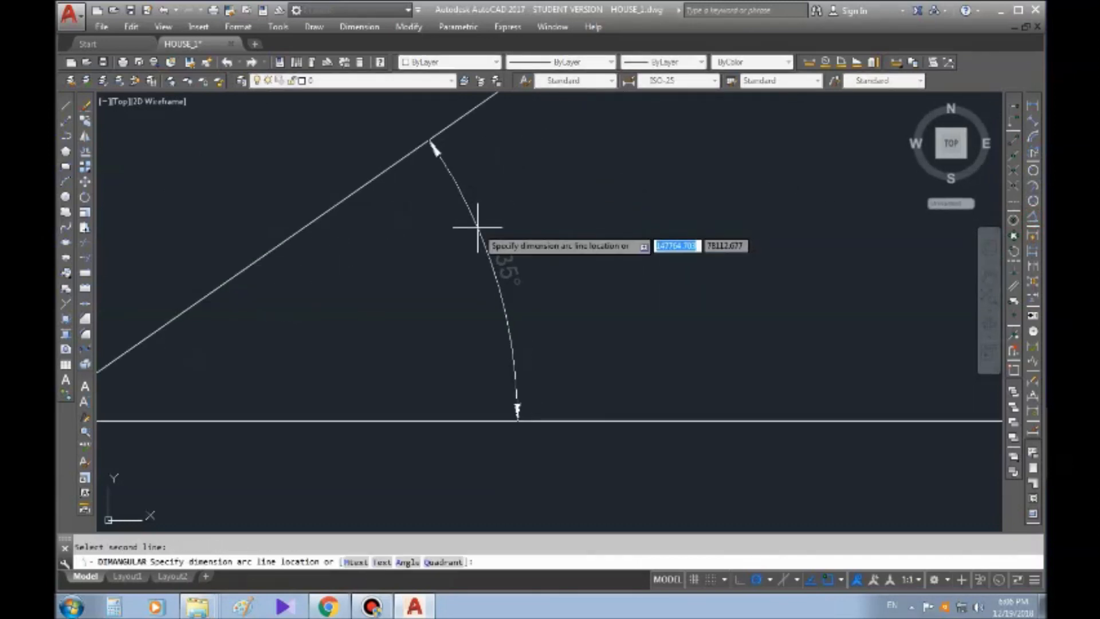
pyautogui.press('Escape')
pyautogui.scroll(-5, 510, 228)
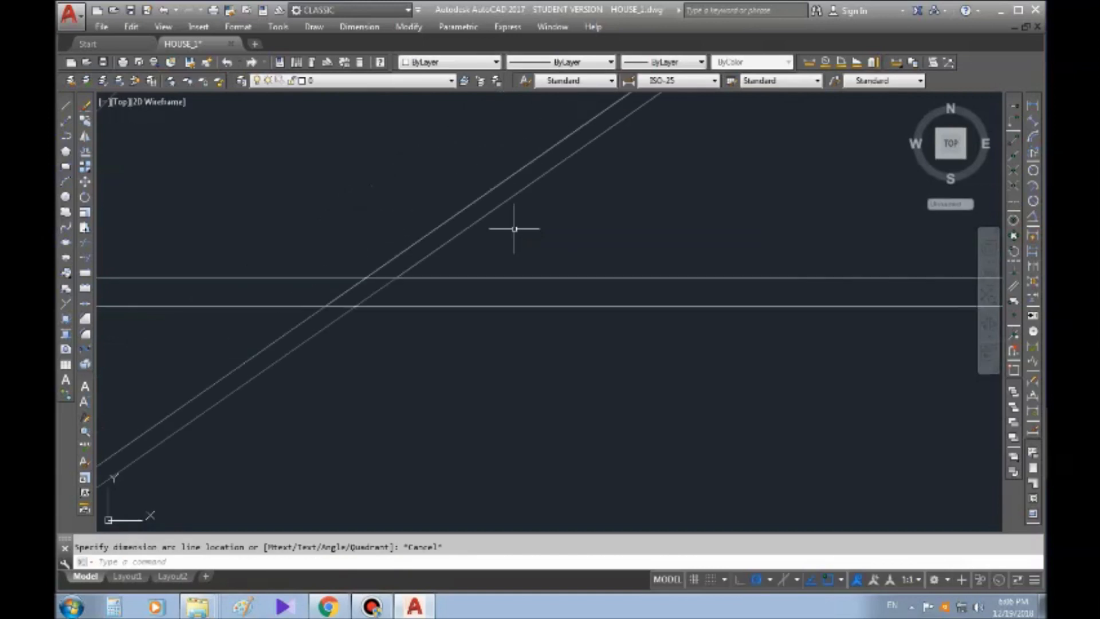
# - Draw a steeper construction line through the same intersection of the horizontal and inclined lines
pyautogui.click(66, 121)
pyautogui.click(395, 278)
pyautogui.press('Escape')
pyautogui.press('space')
pyautogui.click(395, 278)
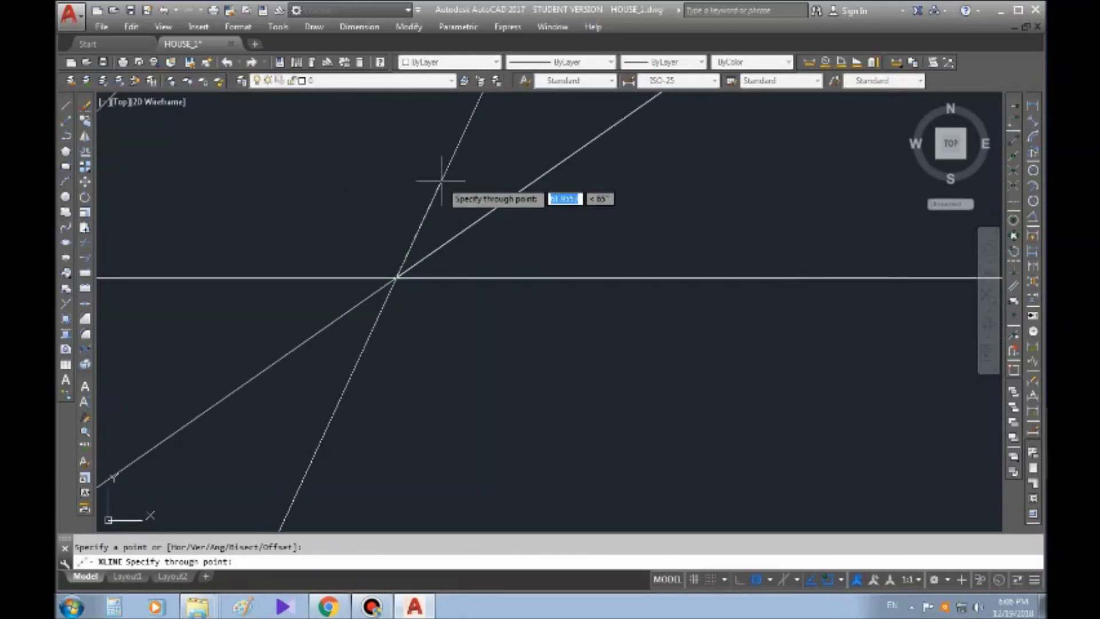
pyautogui.press('Return')
pyautogui.click(471, 223)
pyautogui.press('Escape')
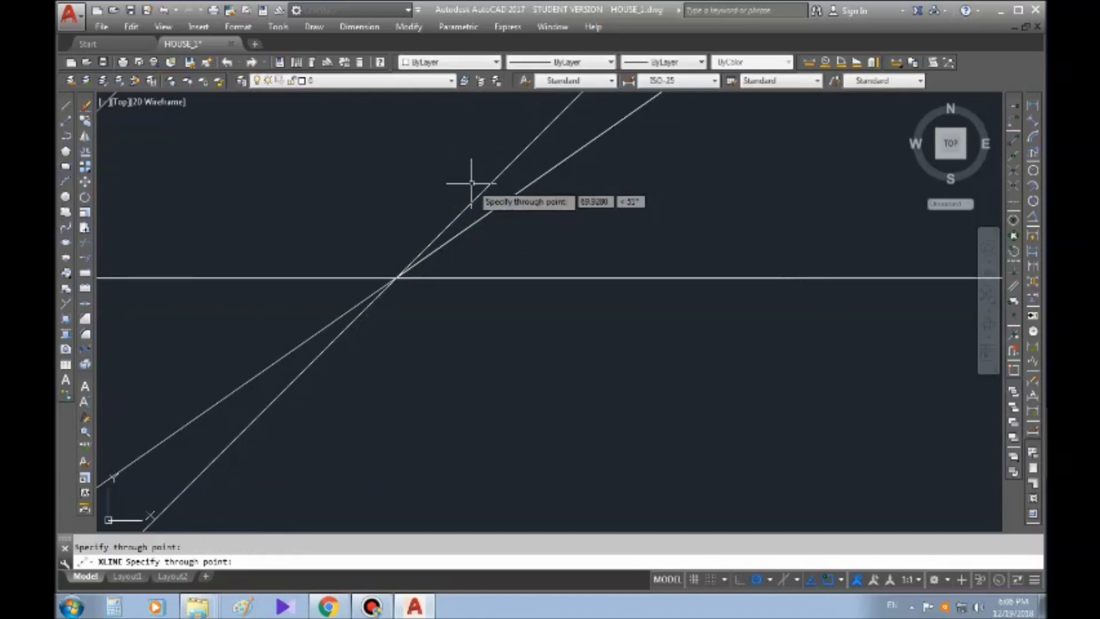
pyautogui.press('Escape')
pyautogui.click(490, 209)
pyautogui.moveTo(547, 221); pyautogui.dragTo(524, 283, button='middle')
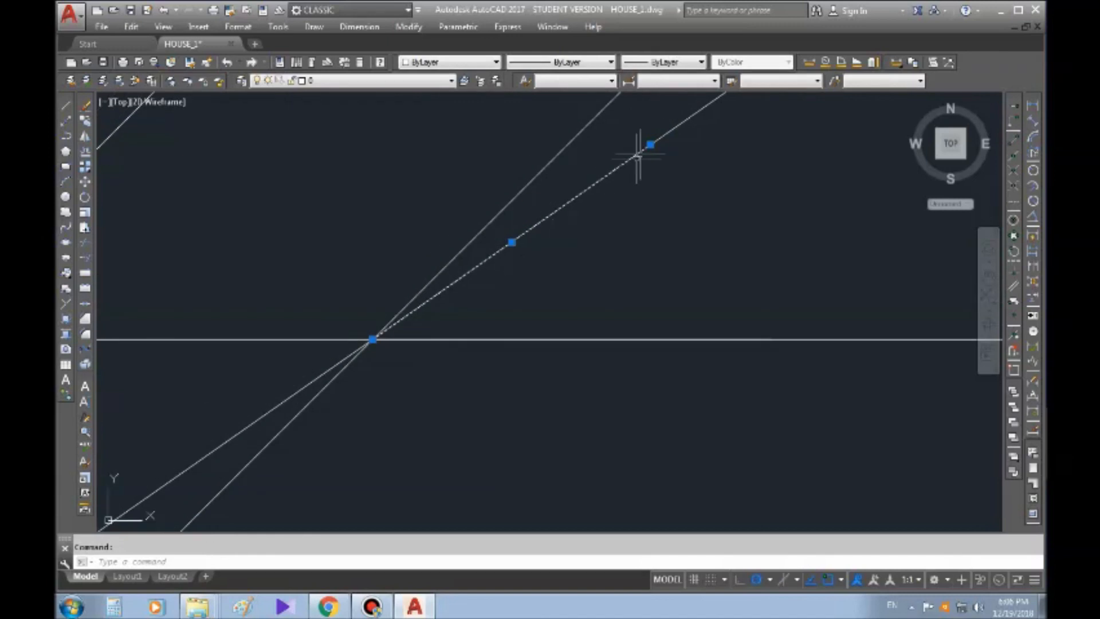
pyautogui.click(650, 145)
pyautogui.press('Escape')
pyautogui.press('Escape')
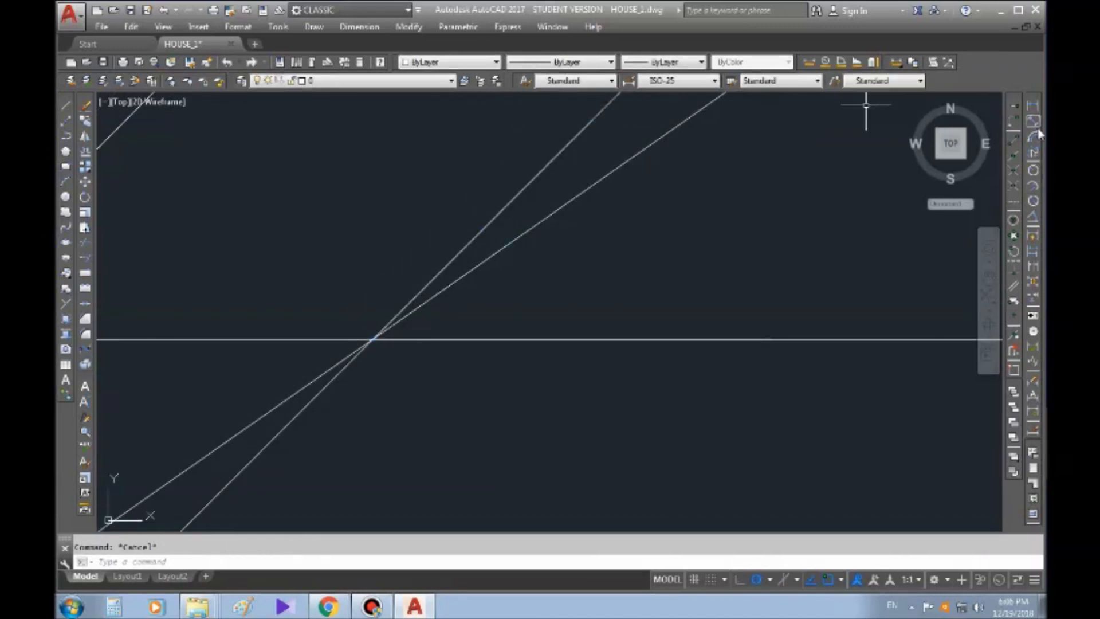
# - Try to add an Angular dimension between the horizontal segment and the steeper construction line
pyautogui.click(1032, 201)
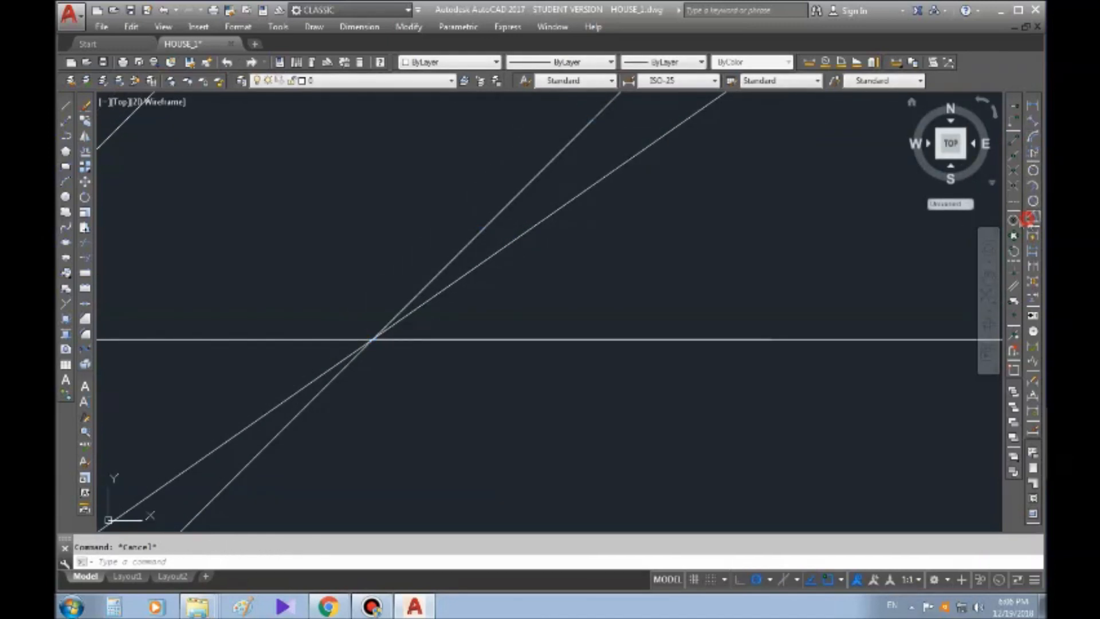
pyautogui.click(547, 340)
pyautogui.click(547, 339)
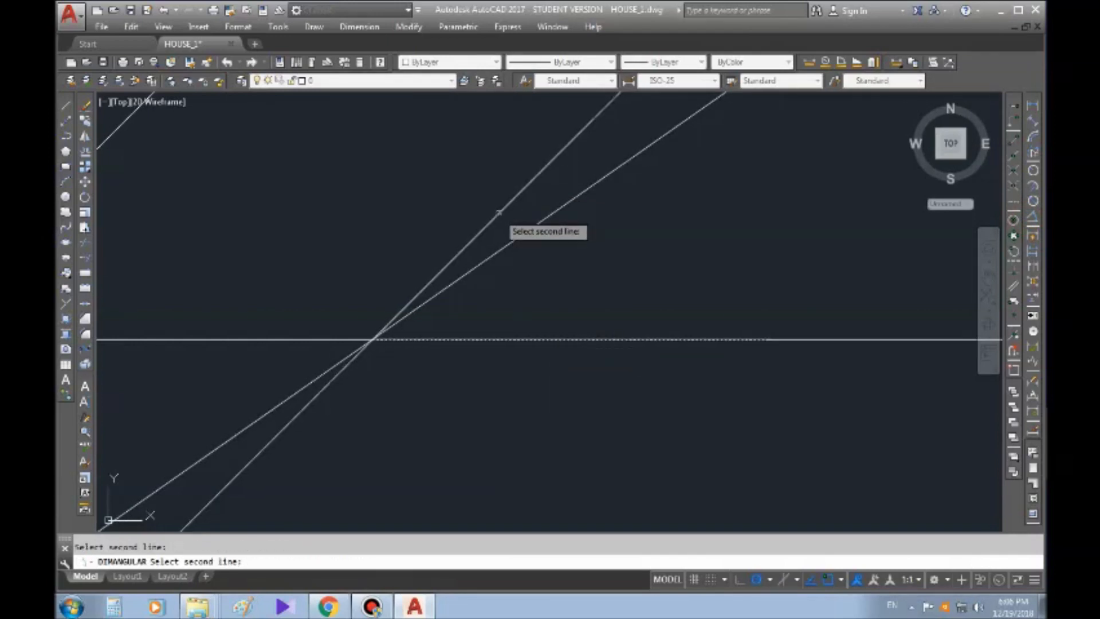
pyautogui.press('Escape')
# - Delete the steeper construction line and place an Angular dimension between the steeper segment and the horizontal segment
pyautogui.click(435, 274)
pyautogui.press('Delete')
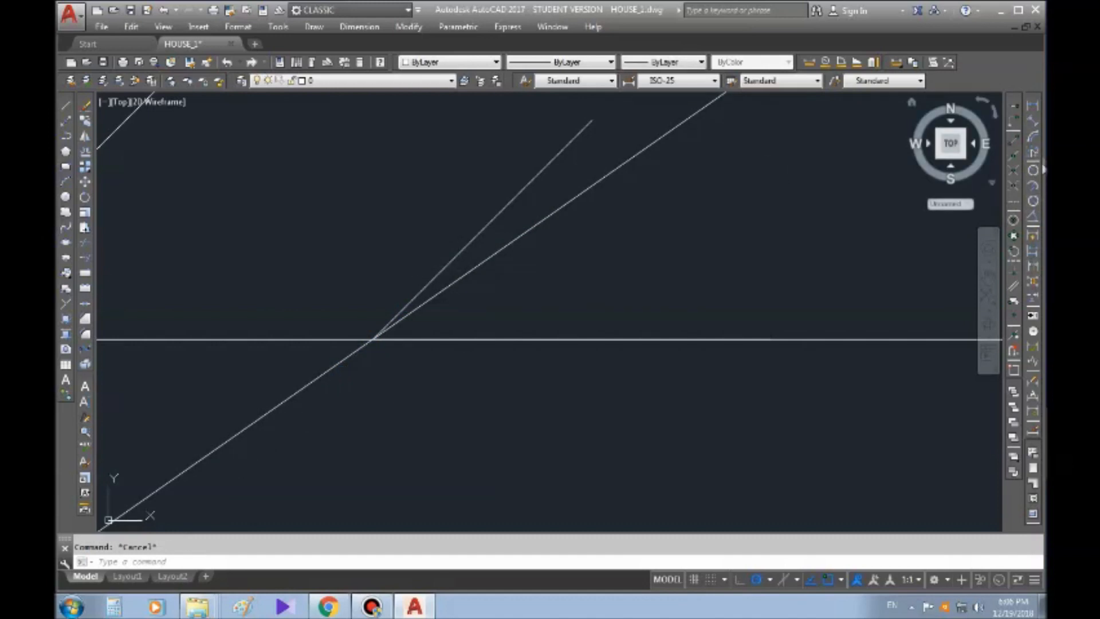
pyautogui.click(1034, 217)
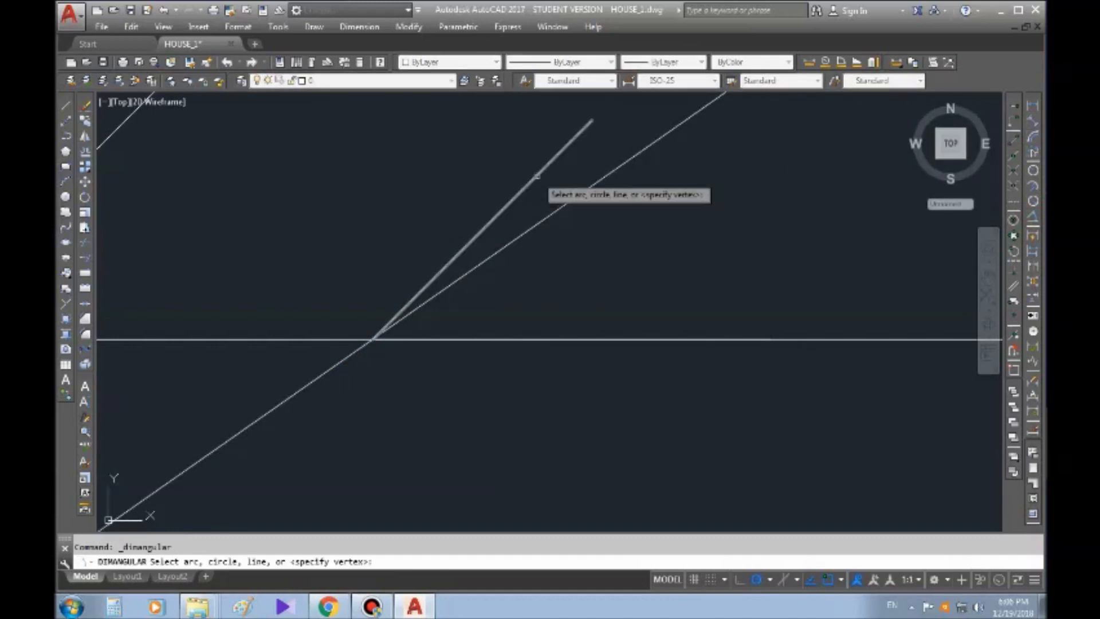
pyautogui.click(530, 182)
pyautogui.click(512, 340)
pyautogui.scroll(4, 530, 287)
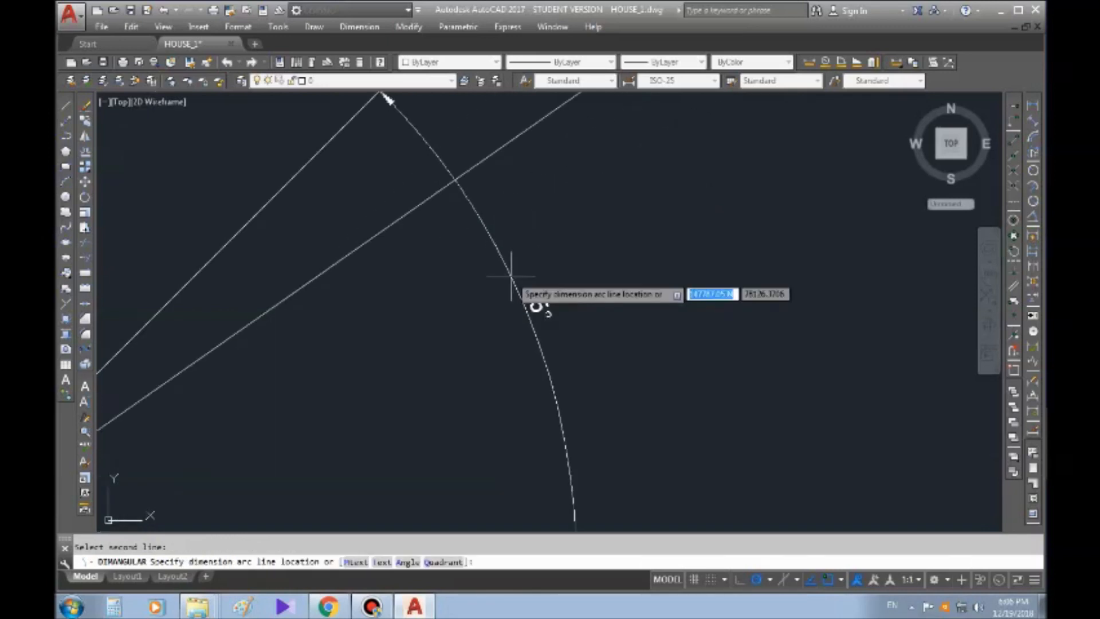
pyautogui.click(690, 346)
pyautogui.click(727, 255)
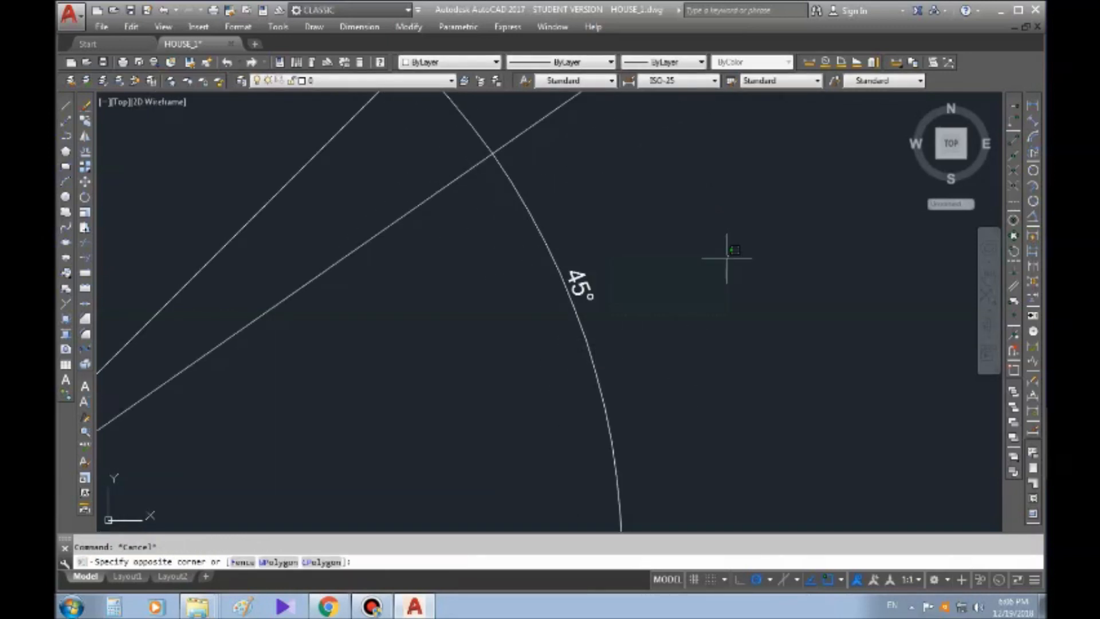
pyautogui.press('Escape')
pyautogui.scroll(-3, 705, 272)
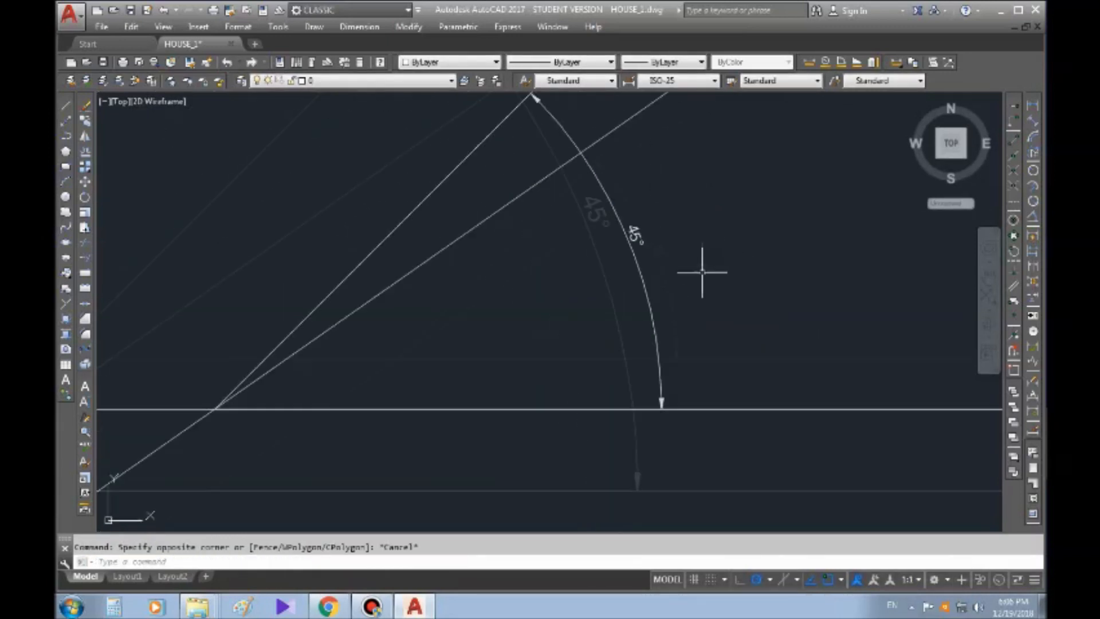
pyautogui.press('Escape')
pyautogui.moveTo(275, 129); pyautogui.dragTo(289, 217, button='middle')
pyautogui.click(66, 106)
pyautogui.moveTo(418, 216); pyautogui.dragTo(516, 197, button='middle')
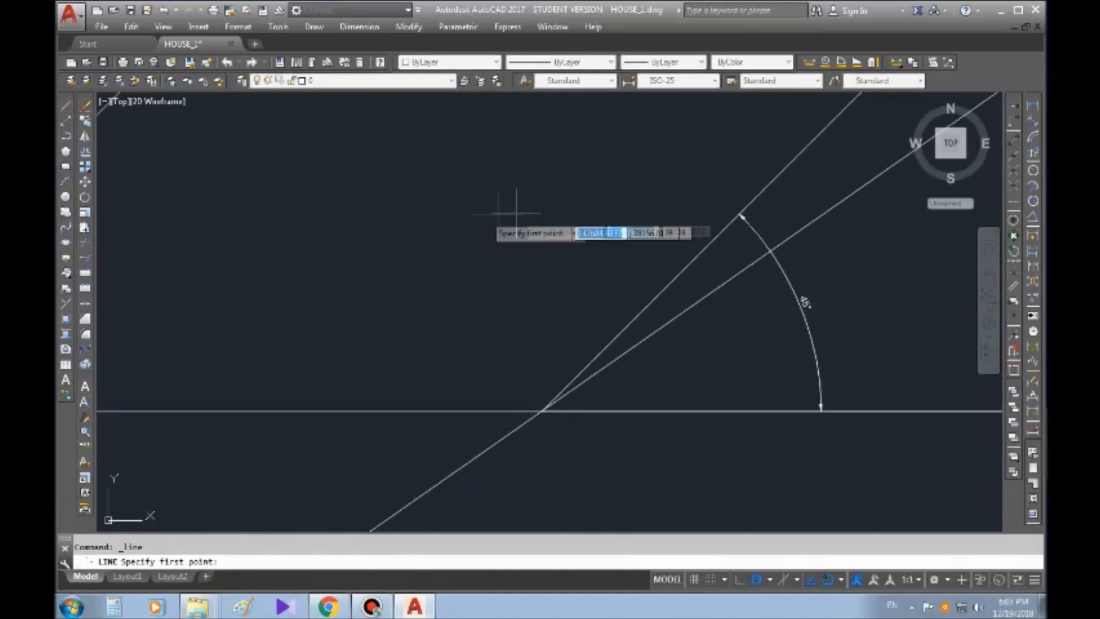
pyautogui.press('Escape')
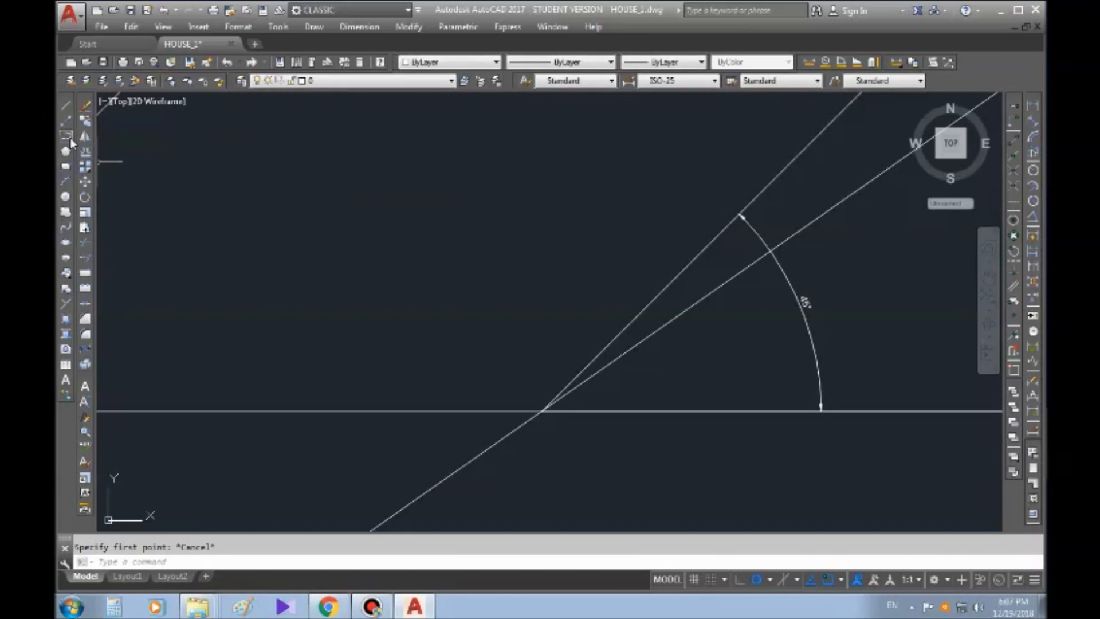
pyautogui.click(66, 137)
pyautogui.scroll(-6, 373, 224)
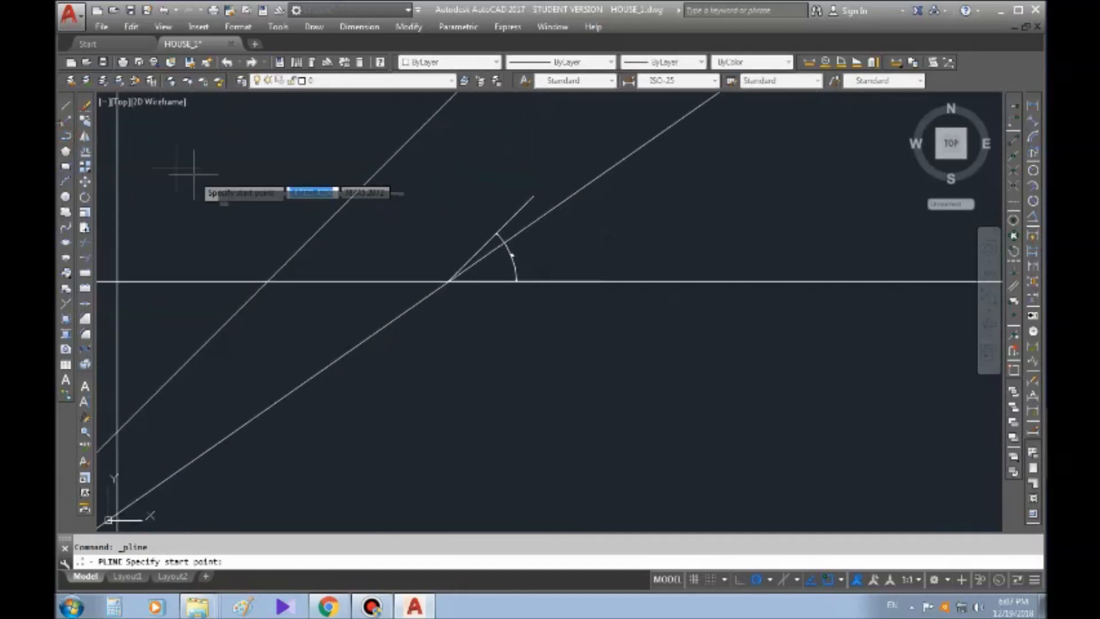
pyautogui.press('Escape')
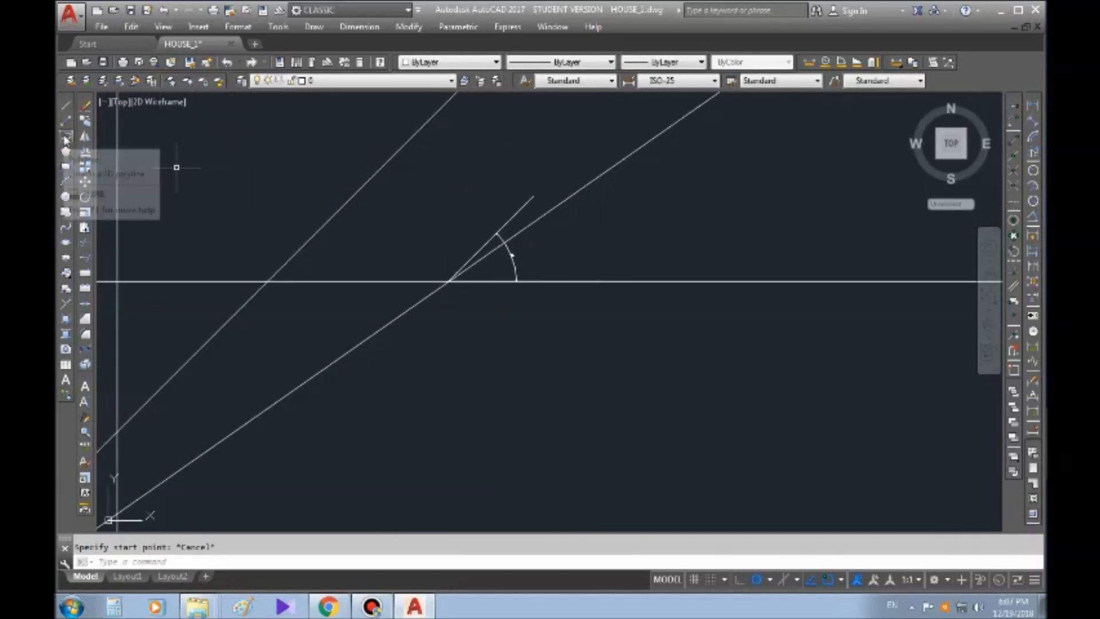
# - Delete the horizontal and inclined construction lines together with the segments and the angular dimension at their intersection
pyautogui.moveTo(432, 228); pyautogui.dragTo(528, 181, button='middle')
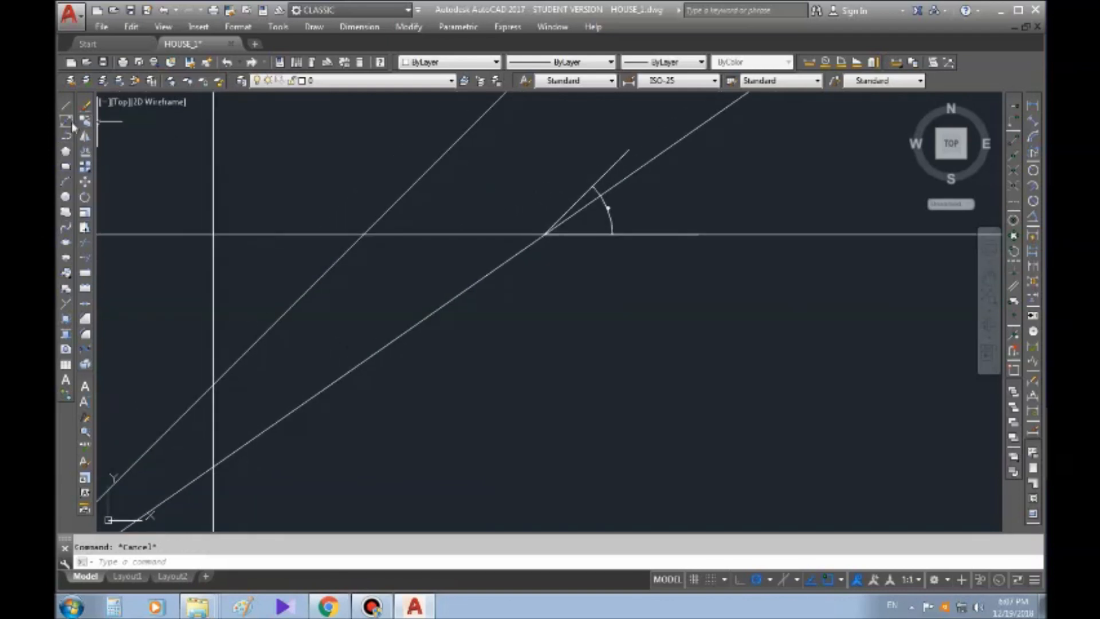
pyautogui.click(654, 106)
pyautogui.click(582, 288)
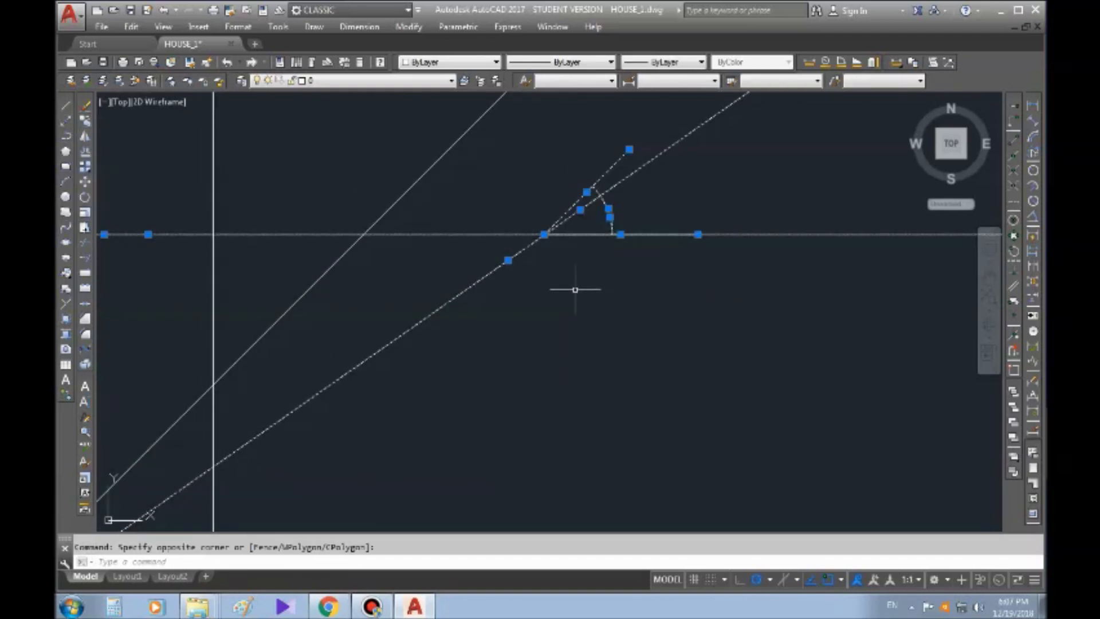
pyautogui.press('Delete')
pyautogui.moveTo(507, 331); pyautogui.dragTo(458, 268, button='middle')
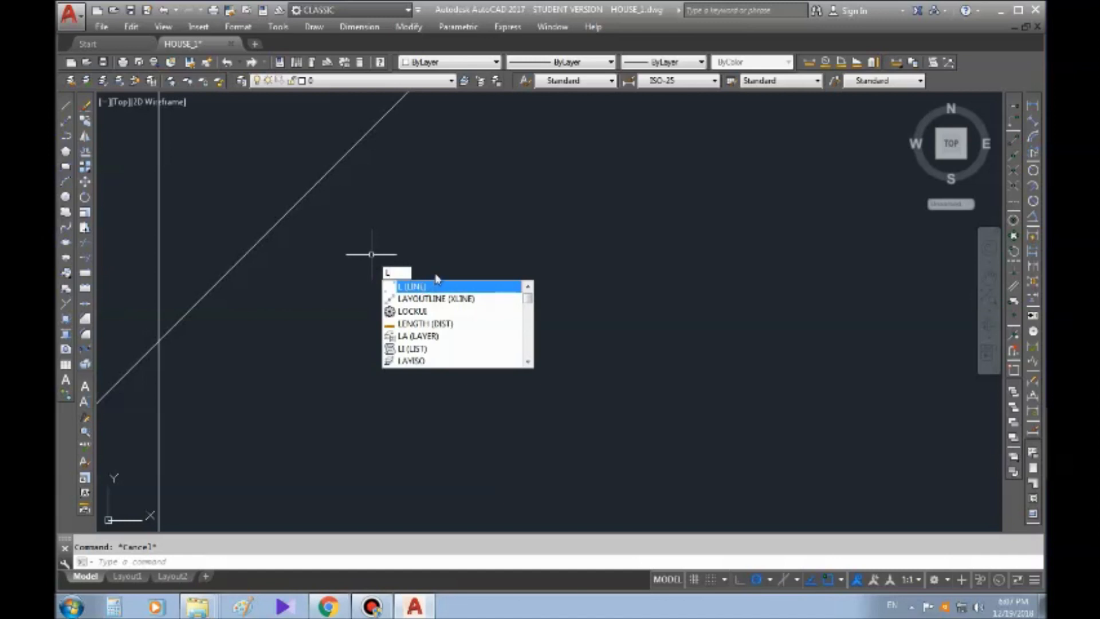
pyautogui.press('Escape')
pyautogui.click(423, 201)
pyautogui.press('Escape')
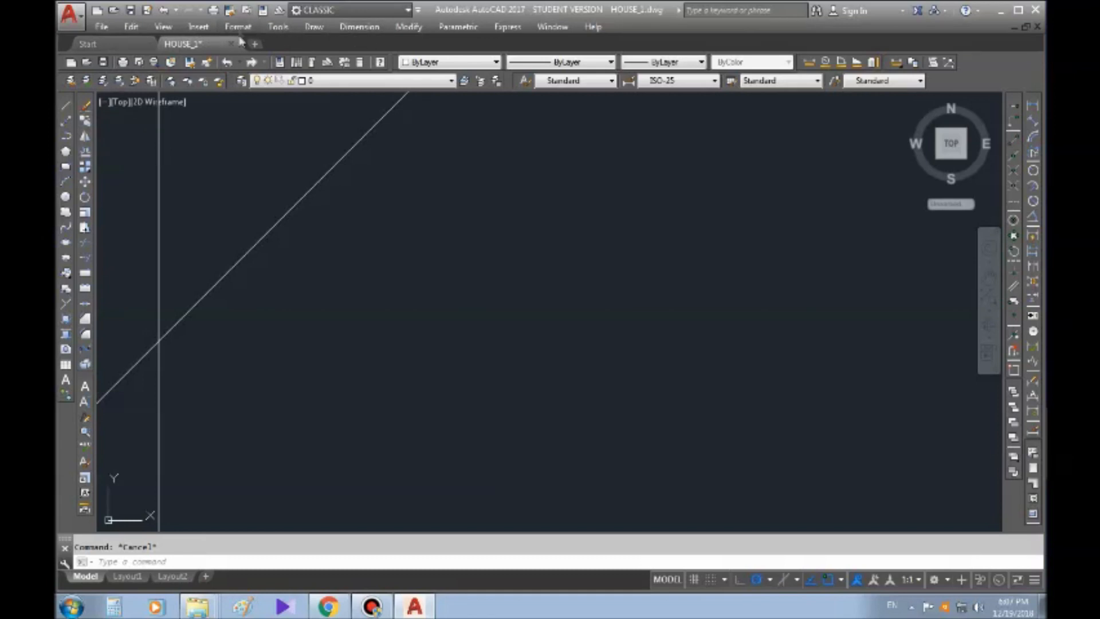
pyautogui.click(314, 28)
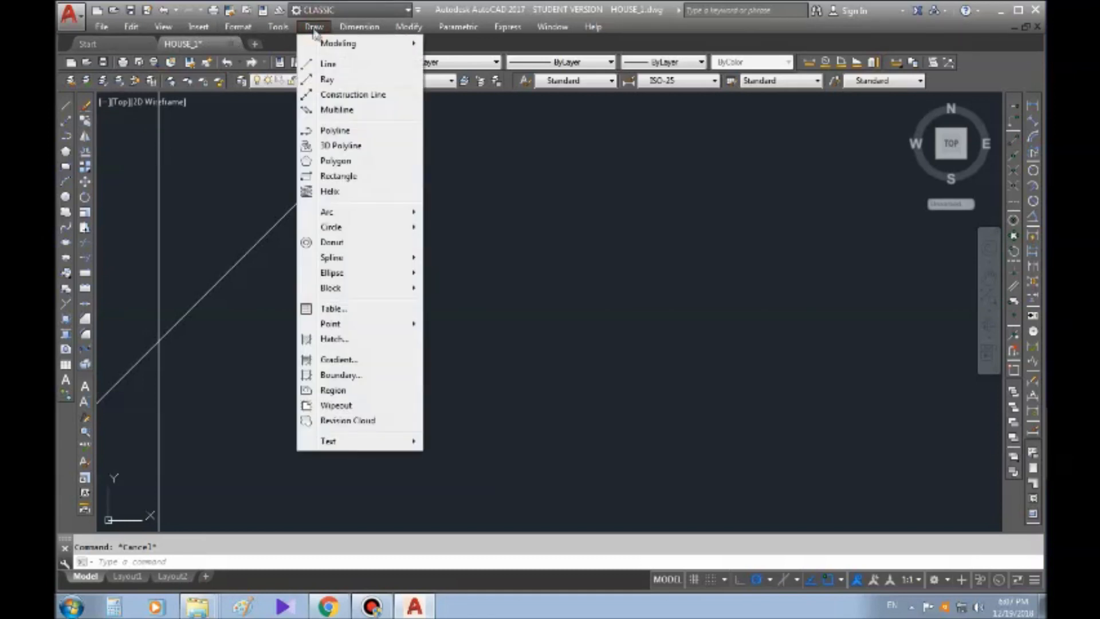
pyautogui.click(336, 82)
pyautogui.scroll(-1, 193, 161)
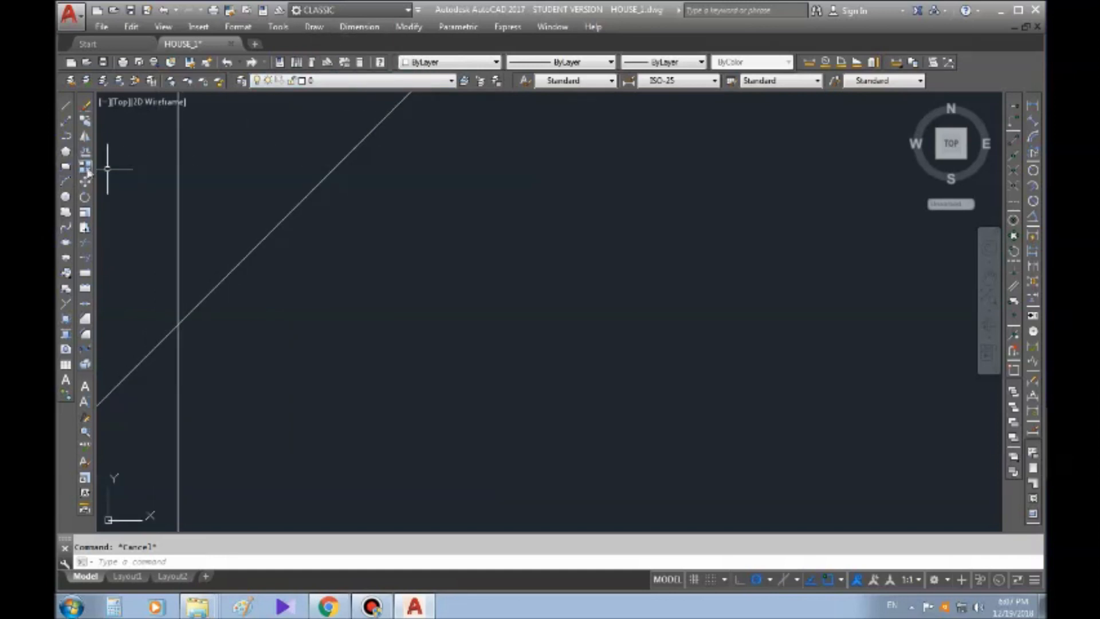
# - Start a polyline in the empty area to the right of the vertical construction line with a 2800 horizontal segment
pyautogui.click(66, 138)
pyautogui.scroll(4, 479, 316)
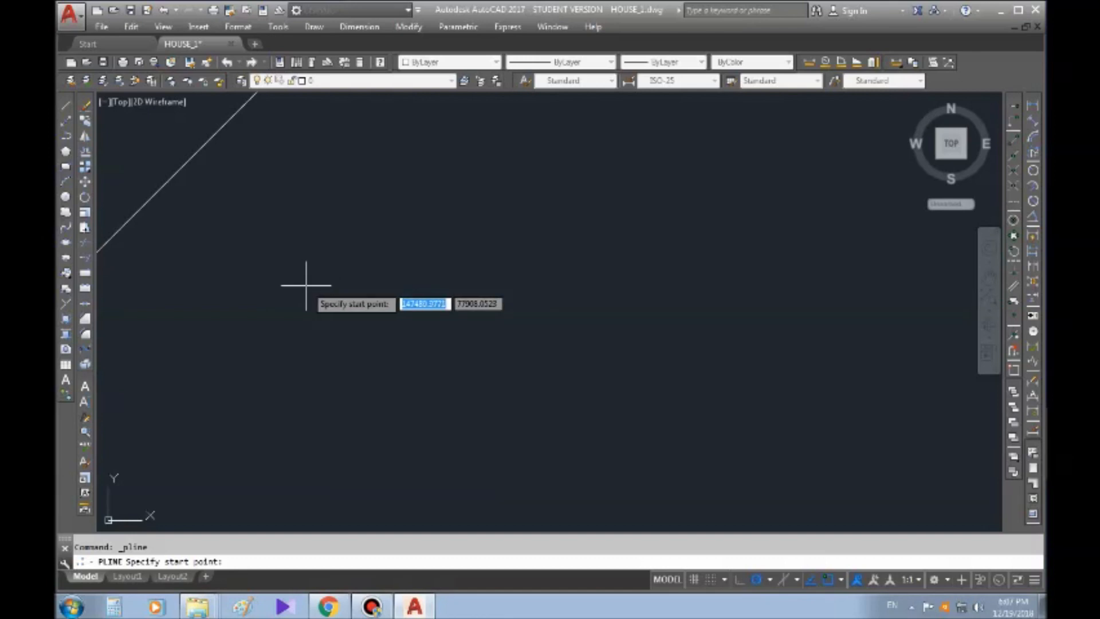
pyautogui.moveTo(368, 209)
pyautogui.mouseDown(button='middle')
pyautogui.moveTo(454, 307)
pyautogui.moveTo(412, 345)
pyautogui.mouseUp(button='middle')
pyautogui.moveTo(286, 237); pyautogui.dragTo(373, 334, button='middle')
pyautogui.moveTo(381, 254); pyautogui.dragTo(408, 278, button='middle')
pyautogui.scroll(-5, 425, 221)
pyautogui.moveTo(484, 265); pyautogui.dragTo(430, 326, button='middle')
pyautogui.scroll(2, 425, 276)
pyautogui.scroll(-2, 426, 276)
pyautogui.moveTo(544, 282); pyautogui.dragTo(473, 261, button='middle')
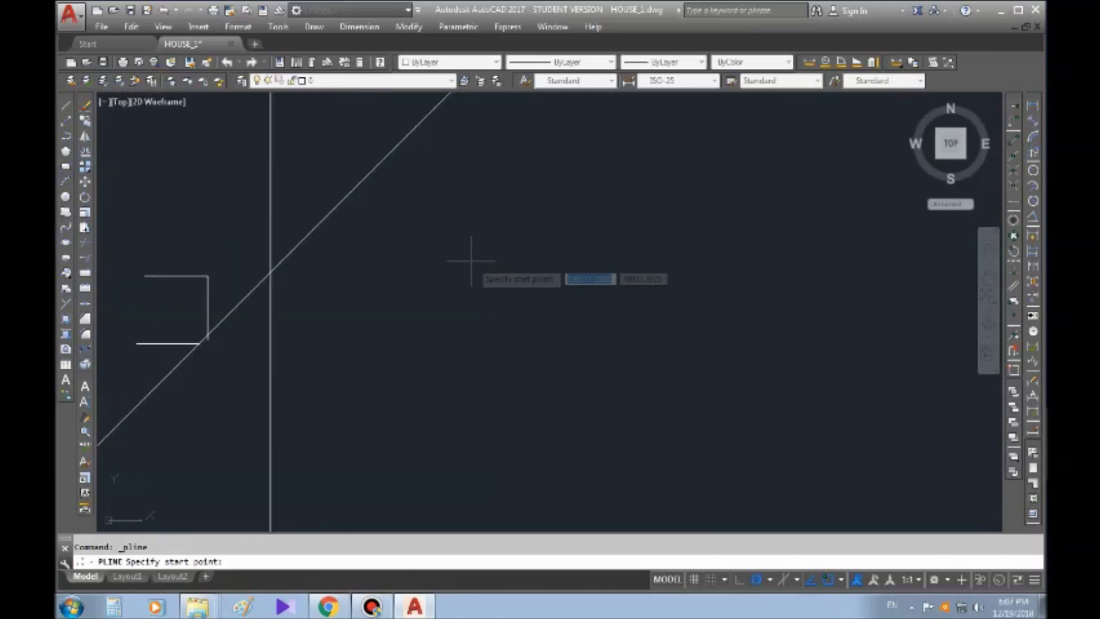
pyautogui.click(412, 255)
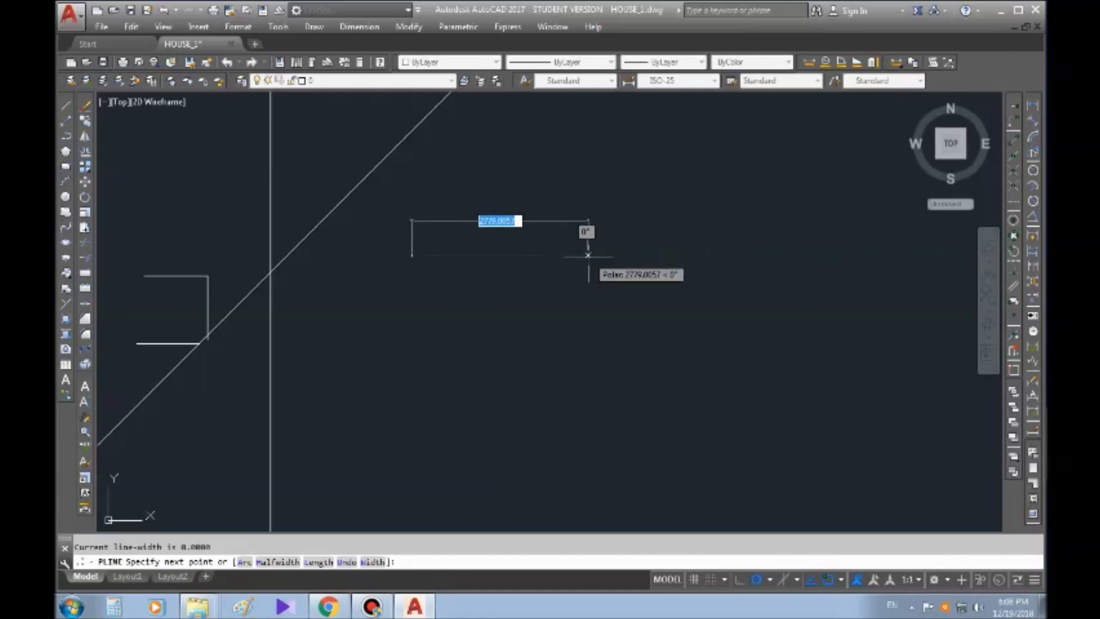
pyautogui.write('200')
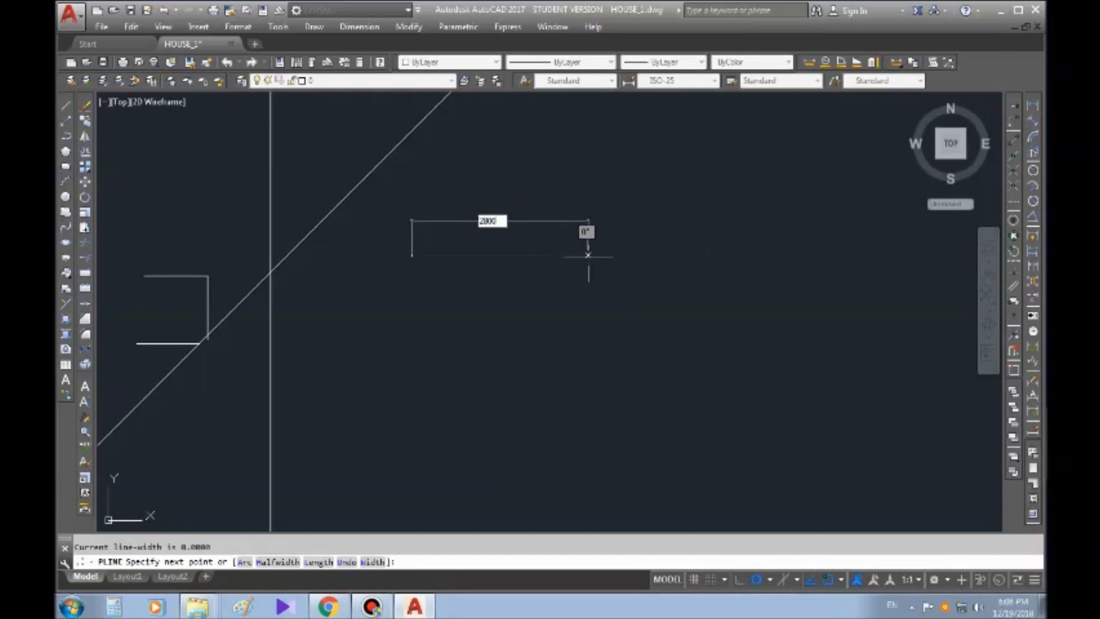
pyautogui.write('0')
pyautogui.press('Return')
# - Continue the polyline with a segment 500 upward and a segment 2800 to the right
pyautogui.scroll(3, 589, 263)
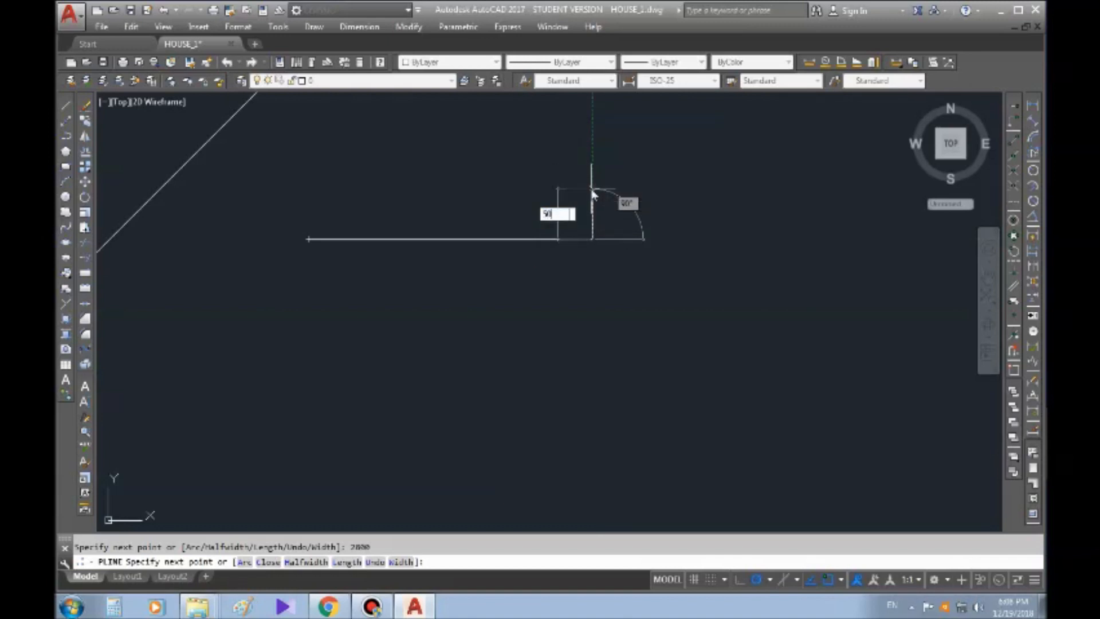
pyautogui.press('Return')
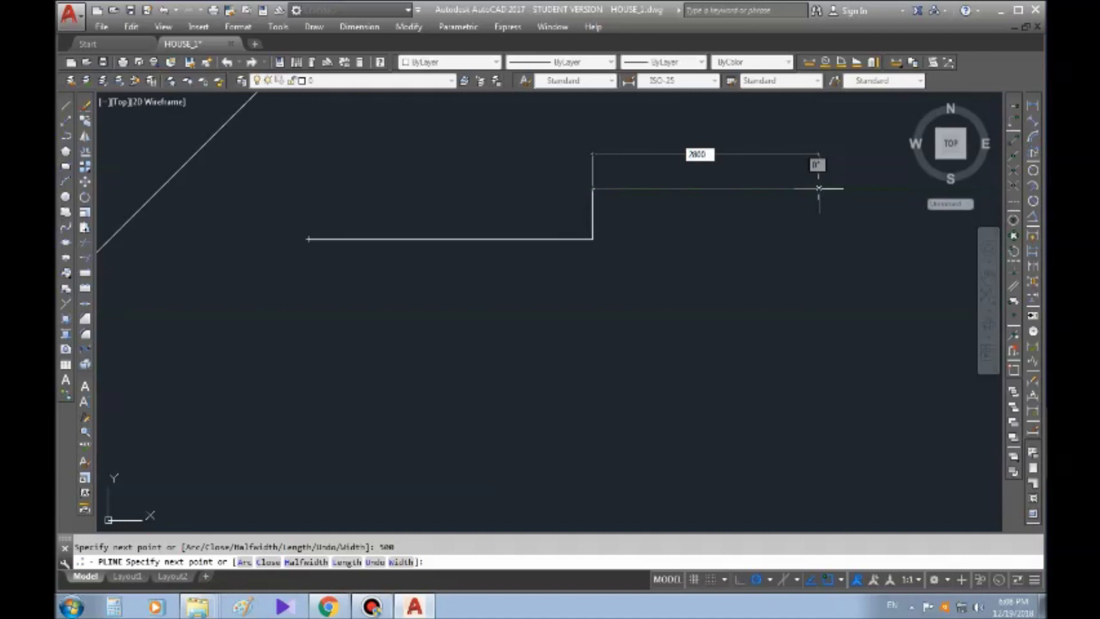
pyautogui.press('Return')
# - Toggle Ortho mode on and off while previewing the polyline's next segment, without placing a point
pyautogui.moveTo(839, 361); pyautogui.dragTo(704, 339, button='middle')
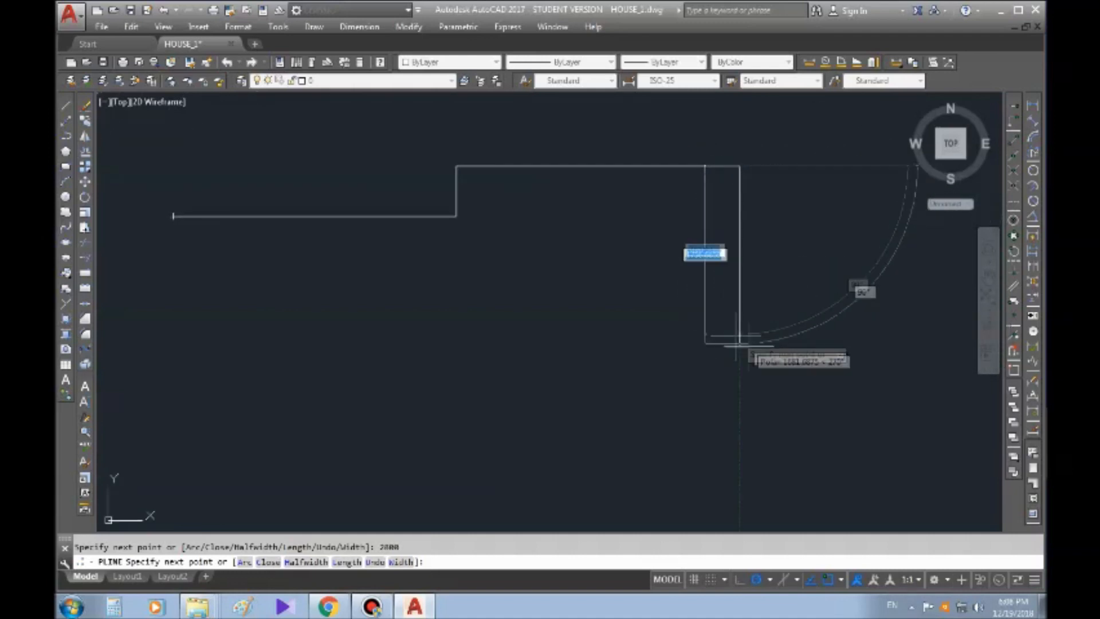
pyautogui.moveTo(727, 380); pyautogui.dragTo(720, 326, button='middle')
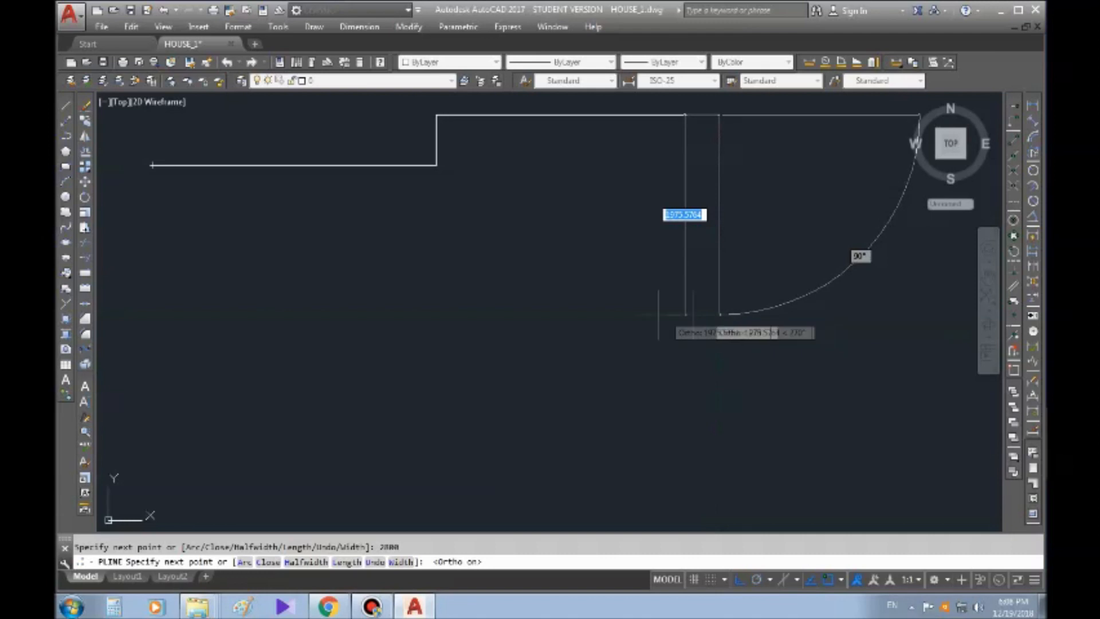
pyautogui.press('F8')
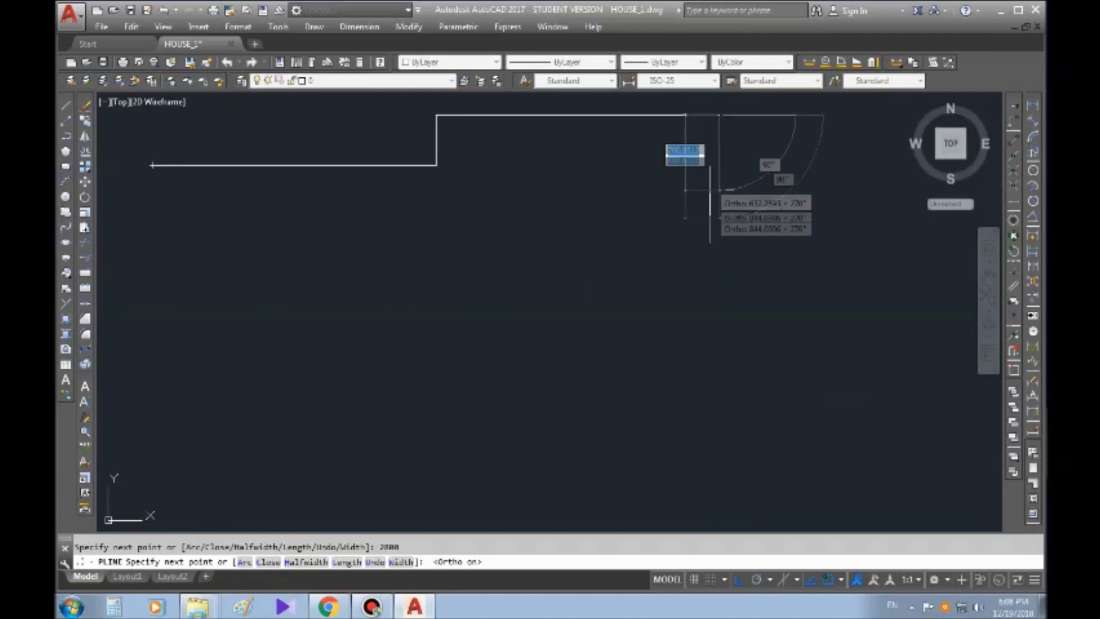
pyautogui.moveTo(810, 167); pyautogui.dragTo(714, 336, button='middle')
pyautogui.click(636, 250)
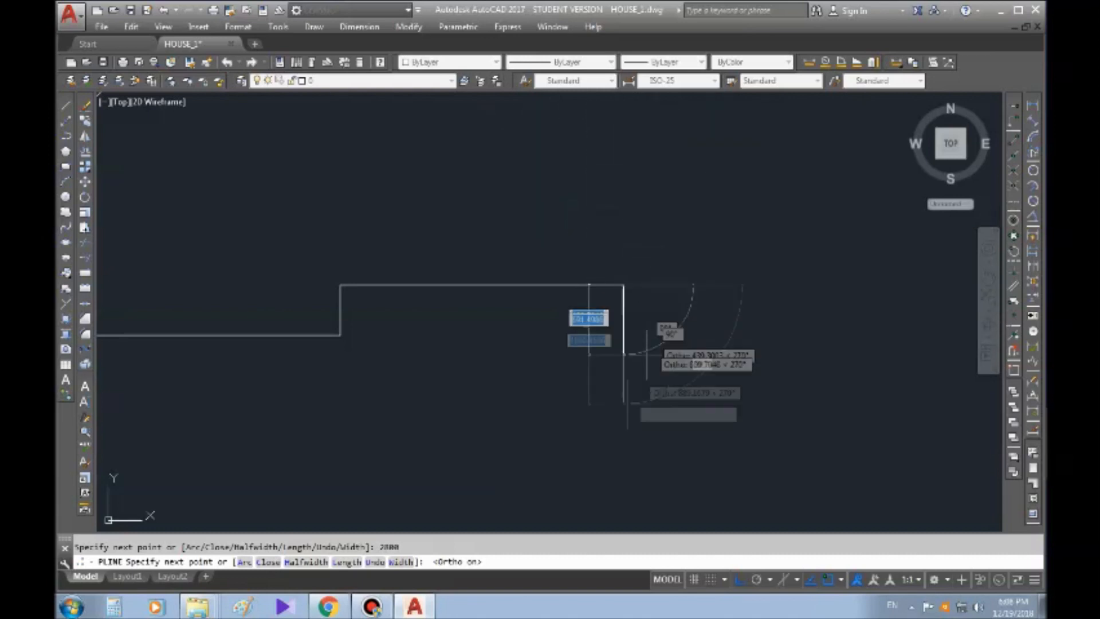
pyautogui.press('F8')
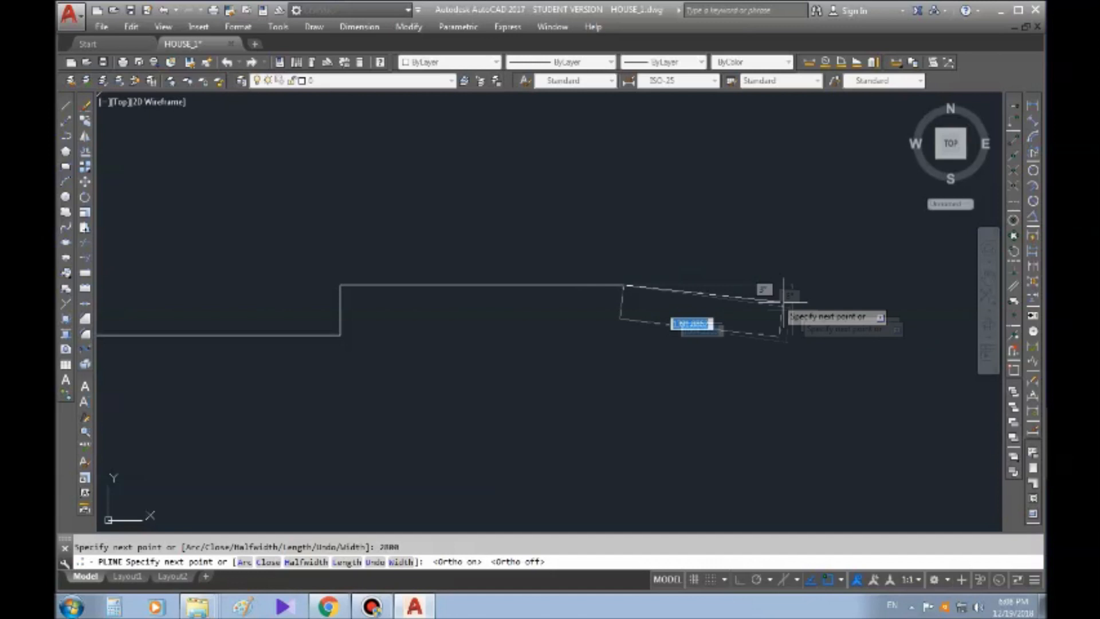
pyautogui.click(739, 579)
pyautogui.click(739, 579)
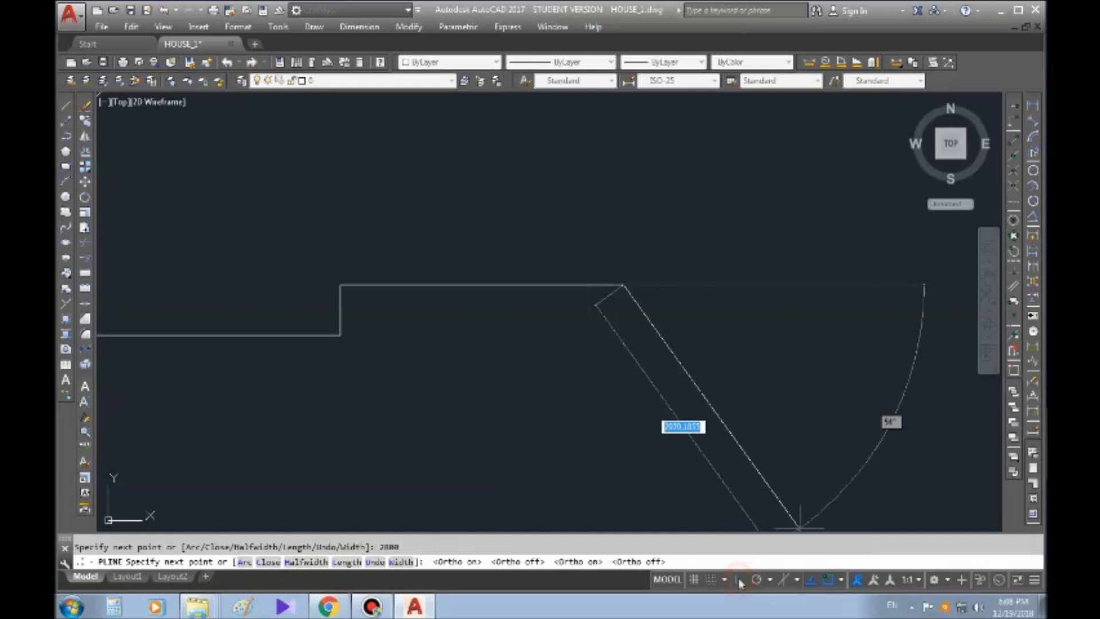
# - Turn Ortho mode on and add a vertical polyline segment 5000 downward
pyautogui.moveTo(657, 241); pyautogui.dragTo(634, 133, button='middle')
pyautogui.press('F8')
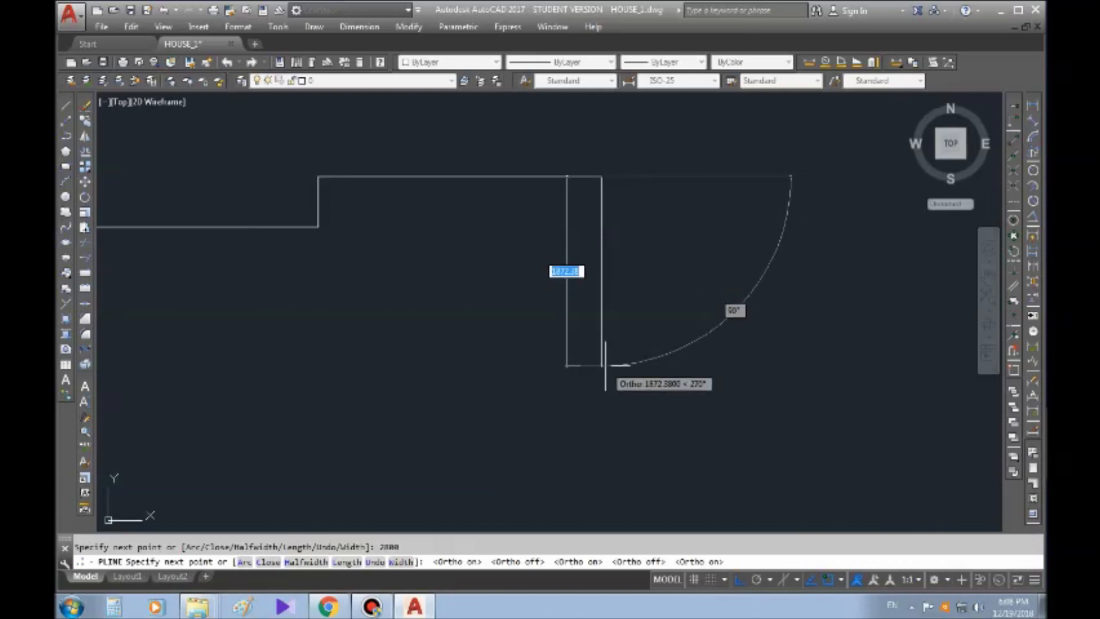
pyautogui.write('5000')
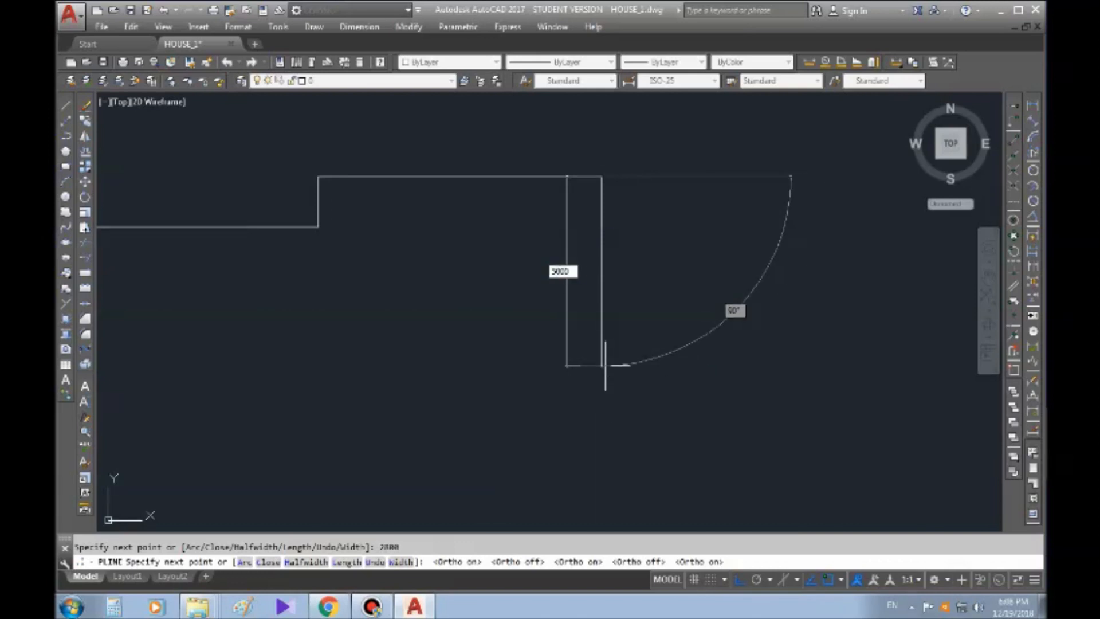
pyautogui.press('Return')
# - Add a horizontal polyline segment 5600 to the left, back below the polyline's start point
pyautogui.scroll(-4, 518, 253)
pyautogui.scroll(1, 582, 281)
pyautogui.scroll(1, 405, 286)
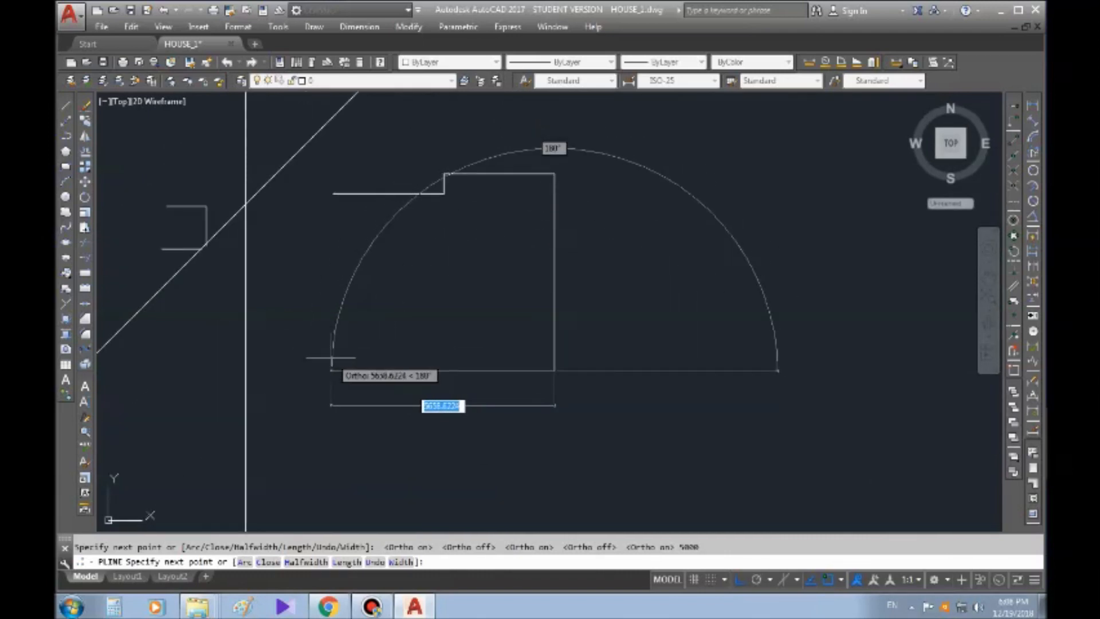
pyautogui.write('5')
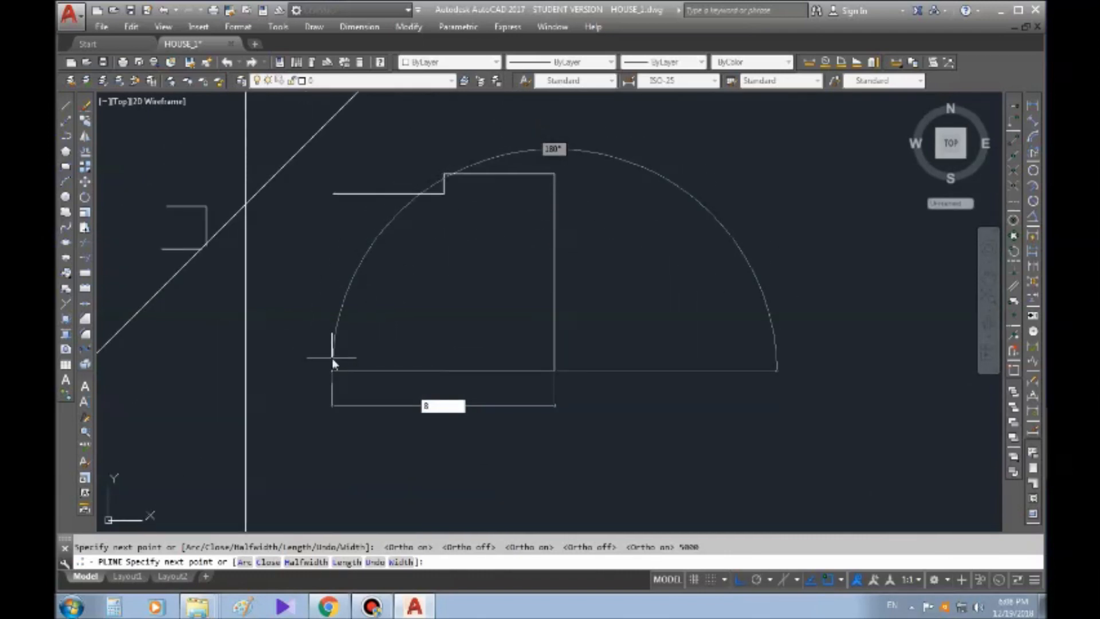
pyautogui.write('000')
pyautogui.press('Return')
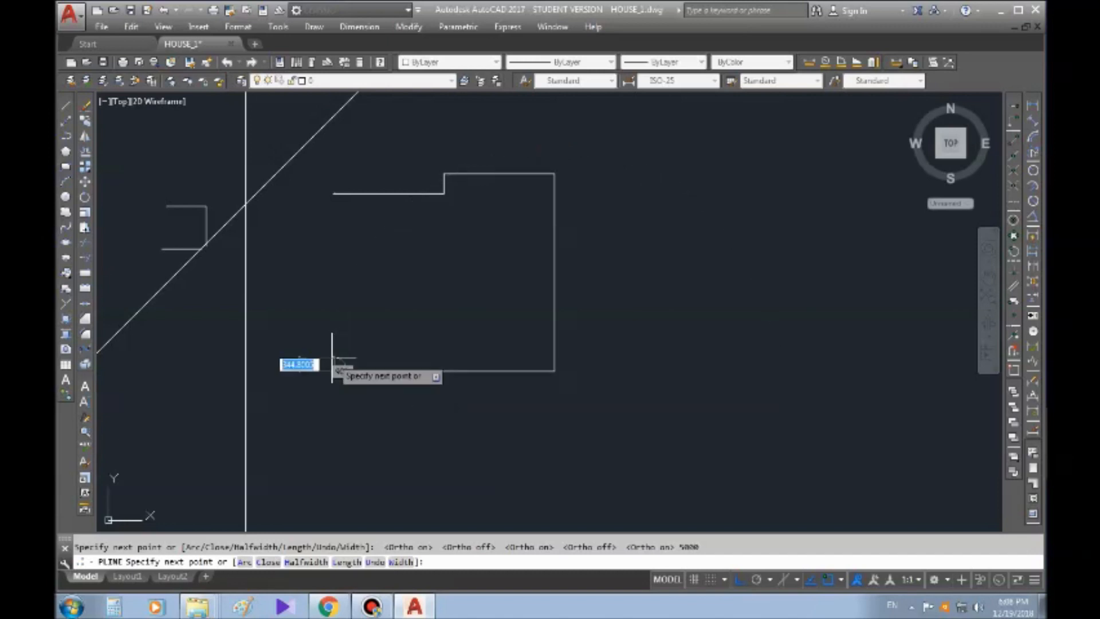
# - Toggle object snap off and on, then close the polyline by snapping its last segment to the start endpoint
pyautogui.scroll(5, 339, 185)
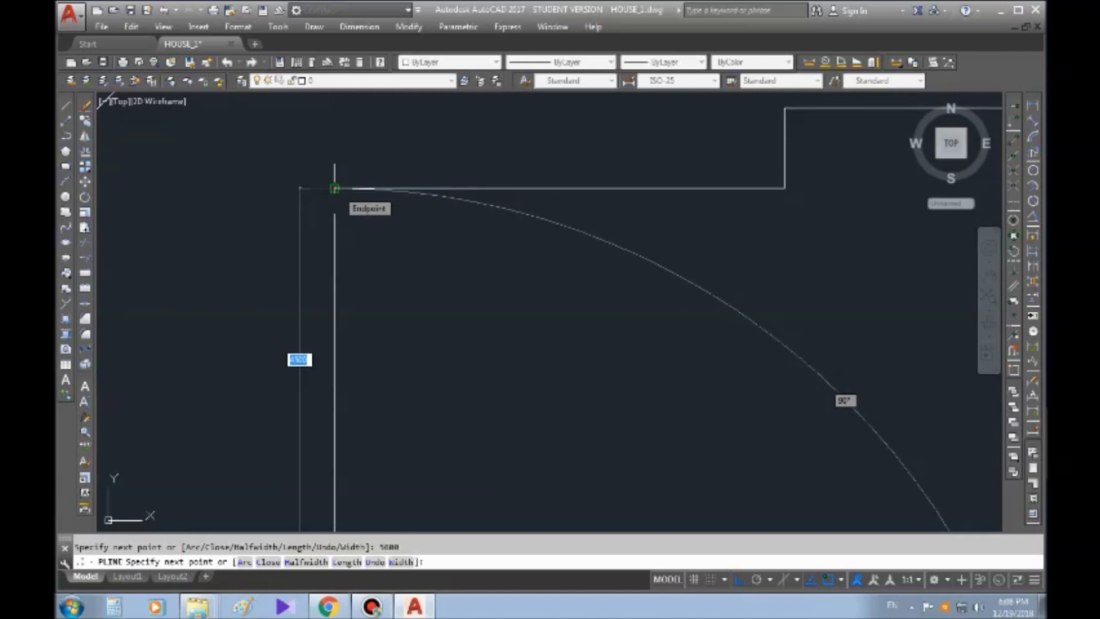
pyautogui.press('F3')
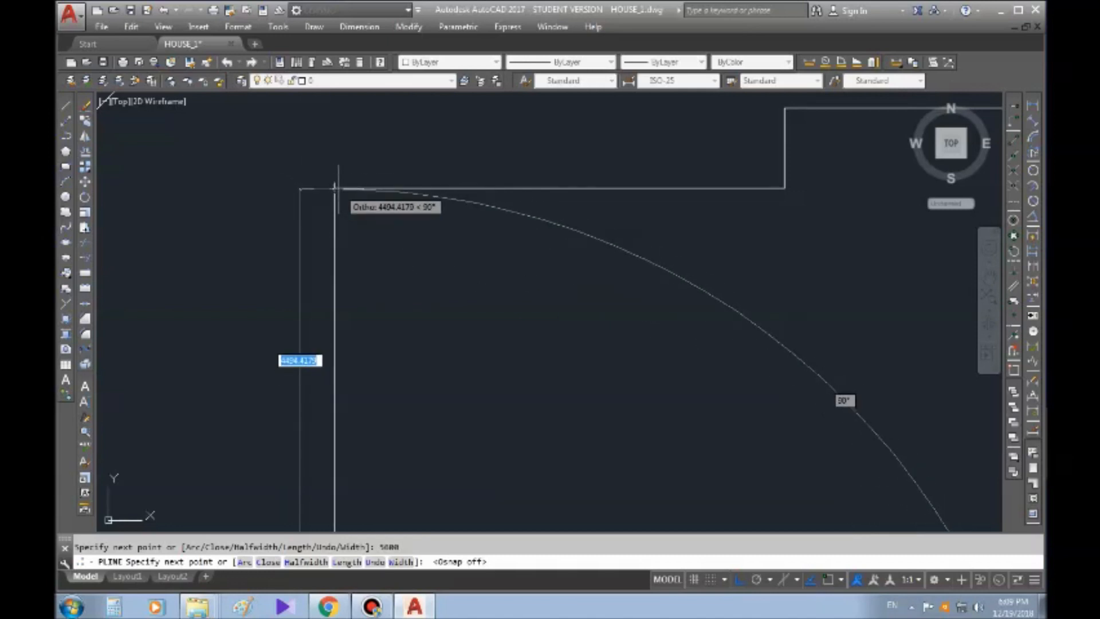
pyautogui.press('F3')
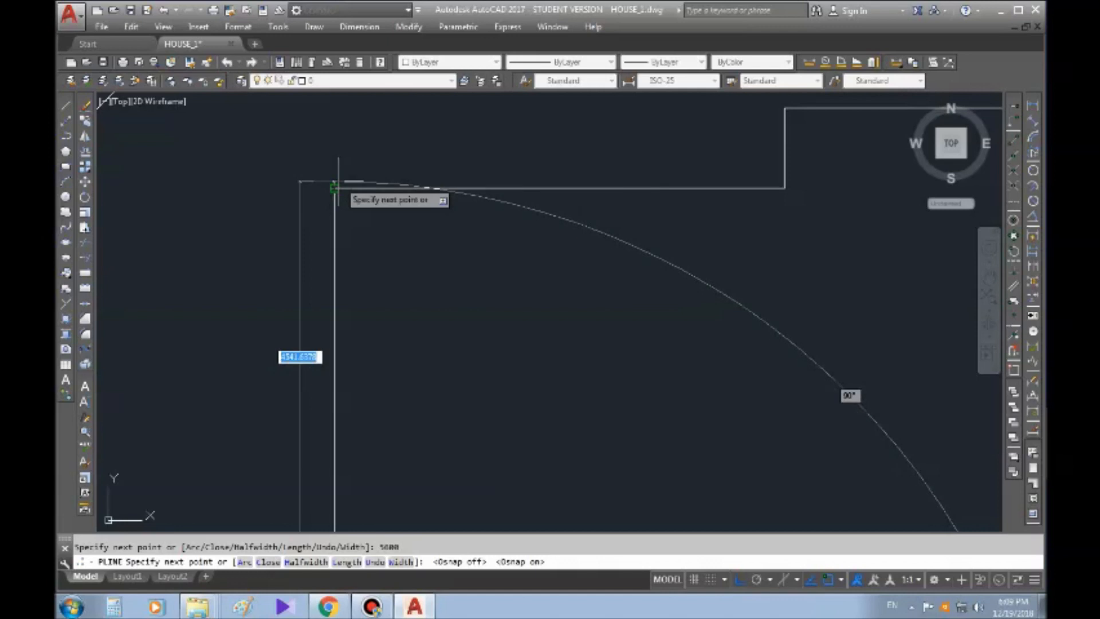
pyautogui.click(1013, 143)
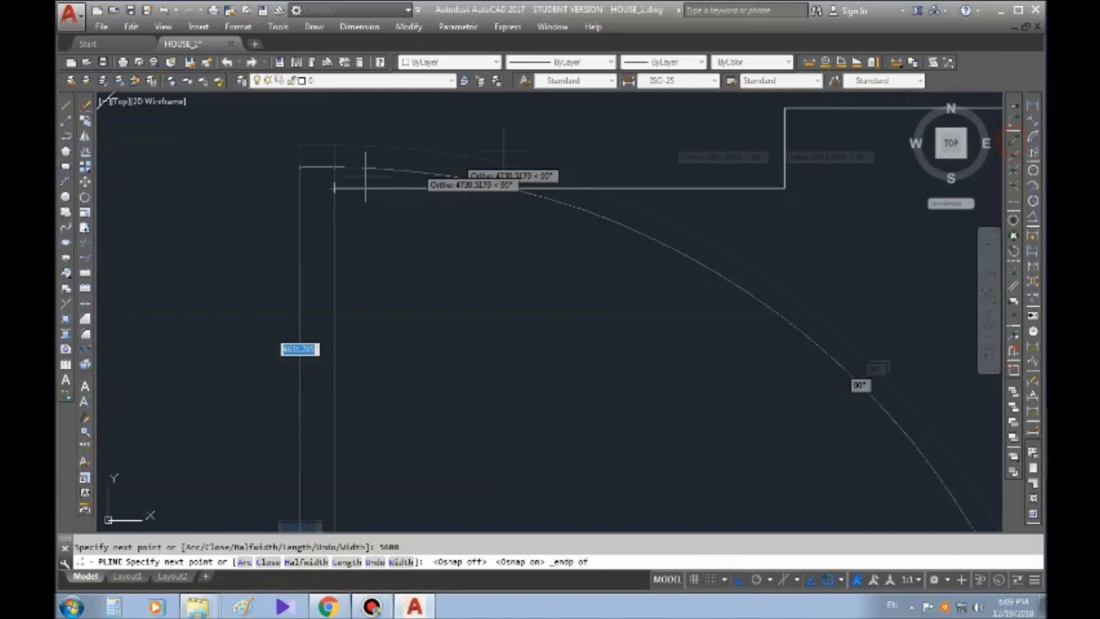
pyautogui.click(335, 188)
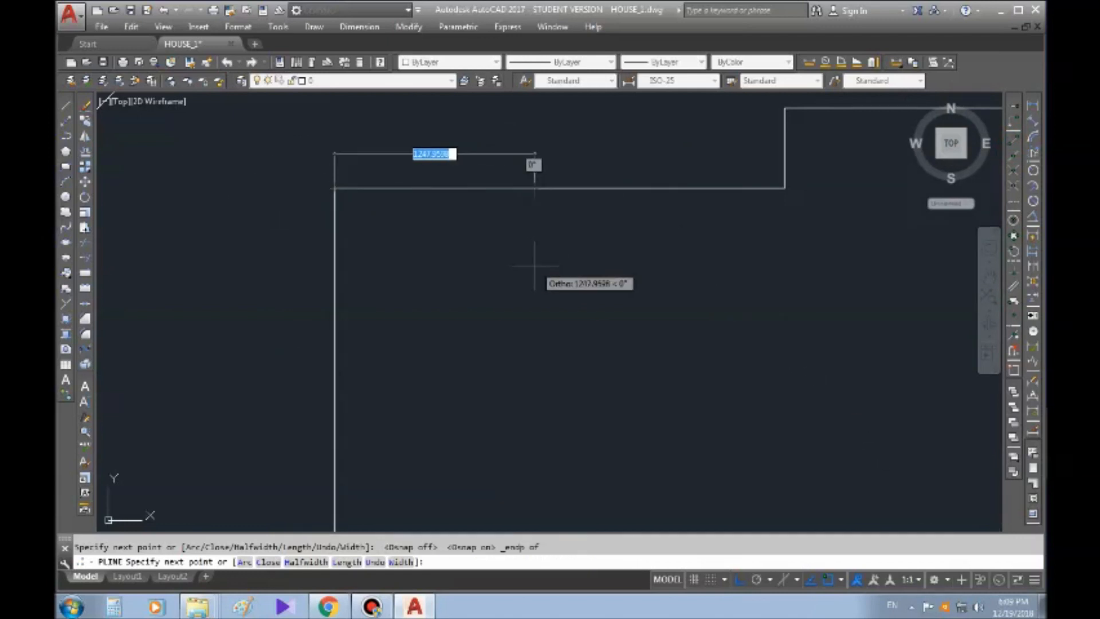
pyautogui.press('Escape')
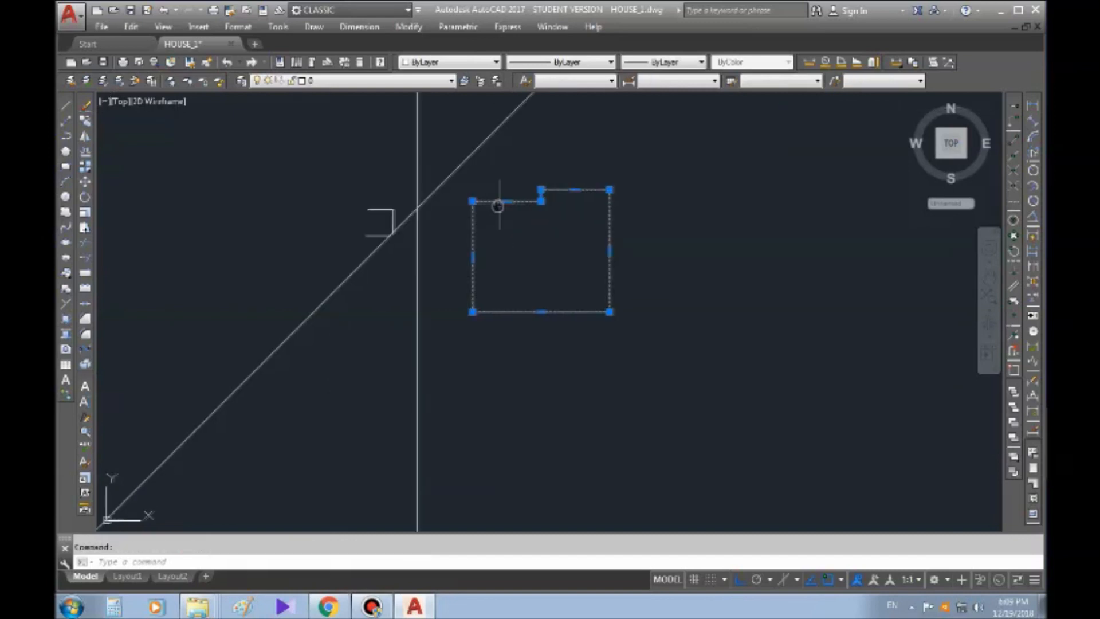
# - View the properties of the selected closed polyline outline
pyautogui.scroll(4, 497, 205)
pyautogui.scroll(-2, 393, 182)
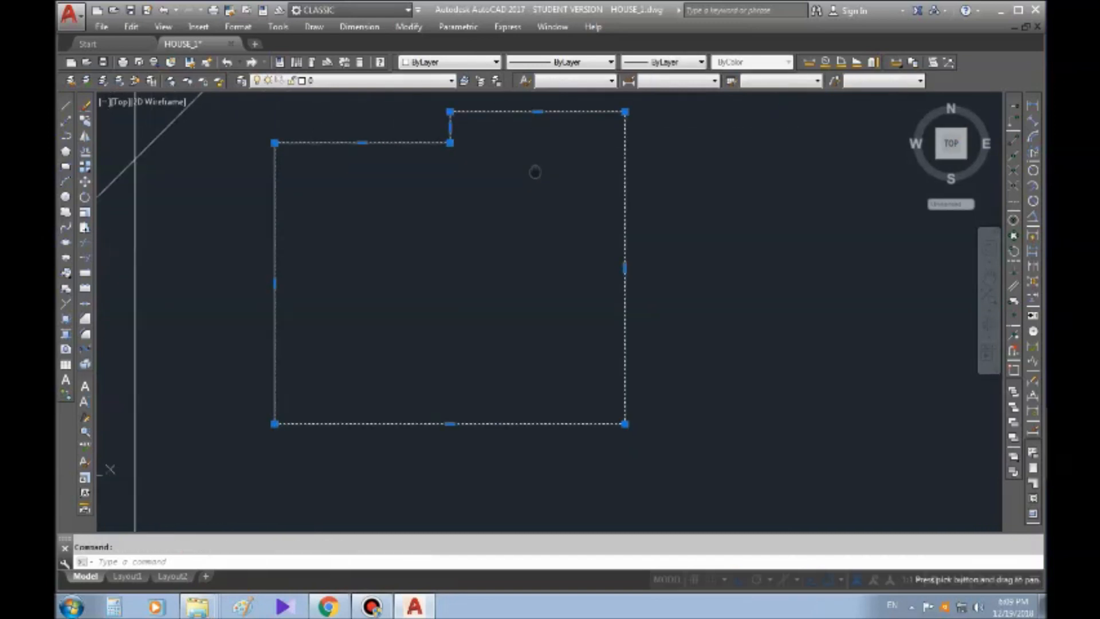
pyautogui.moveTo(359, 191); pyautogui.dragTo(362, 233, button='middle')
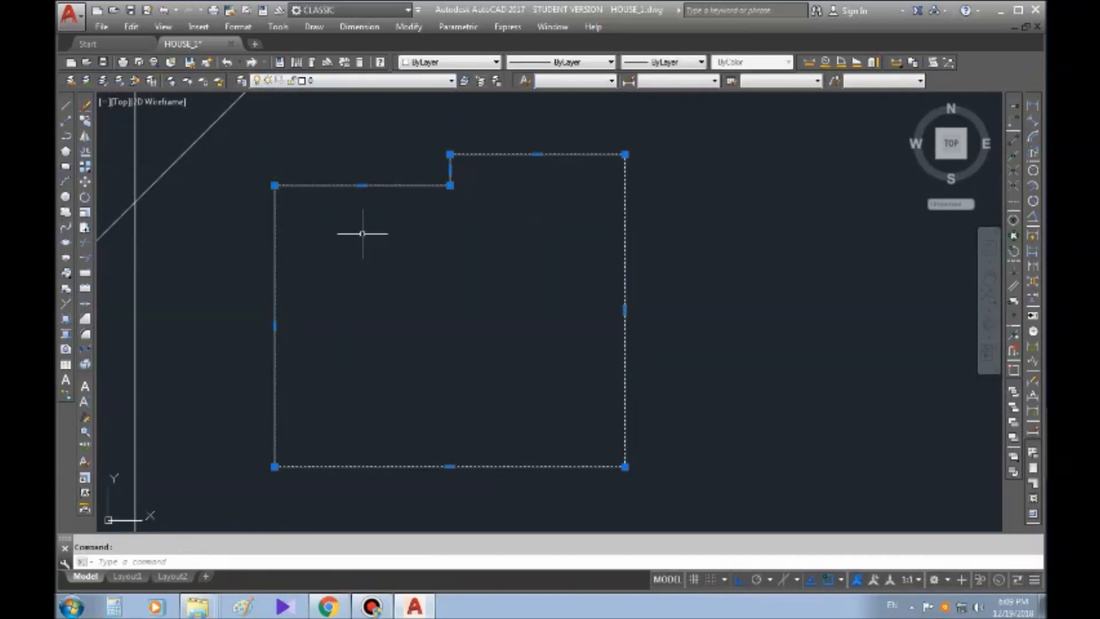
pyautogui.scroll(2, 406, 233)
pyautogui.scroll(-2, 471, 208)
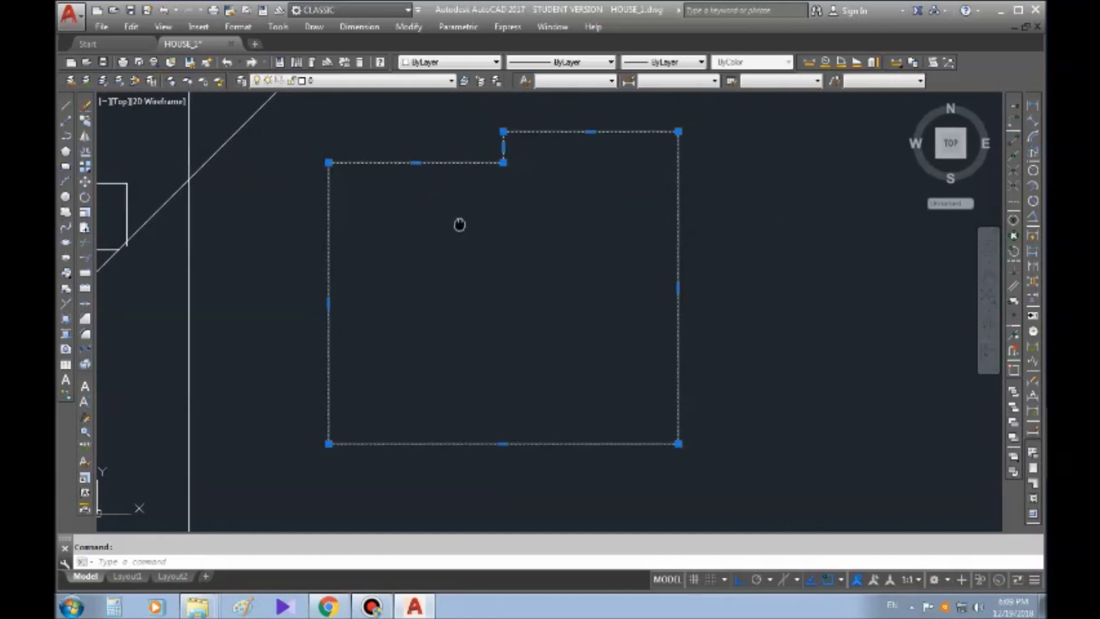
pyautogui.click(263, 11)
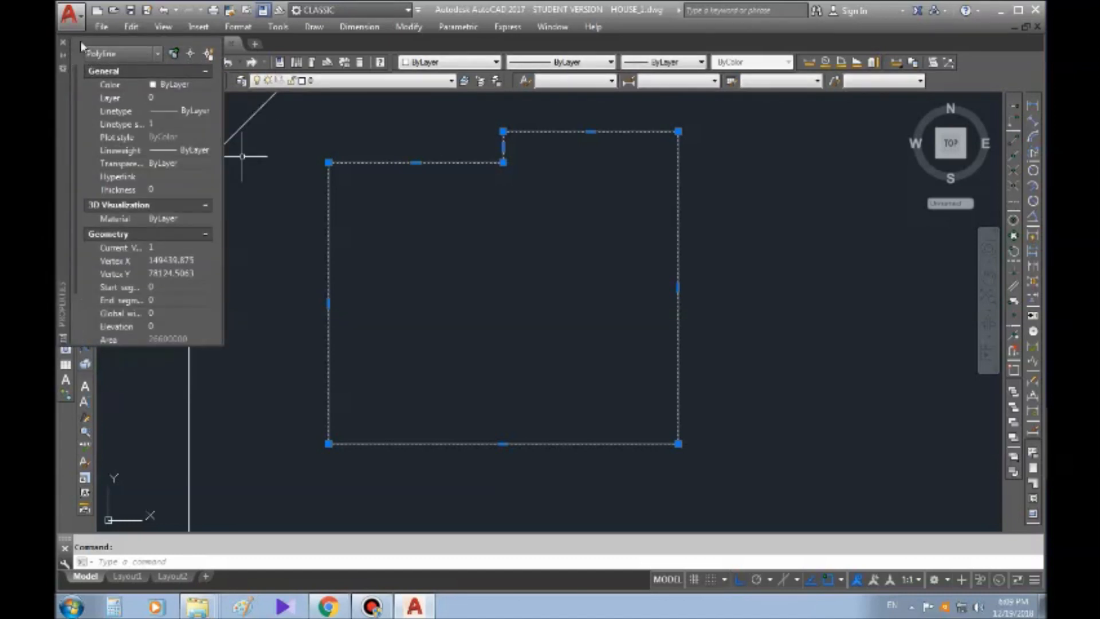
pyautogui.click(63, 43)
# - Look up the Properties option for the outline, then bring its properties up once more and close them
pyautogui.rightClick(533, 213)
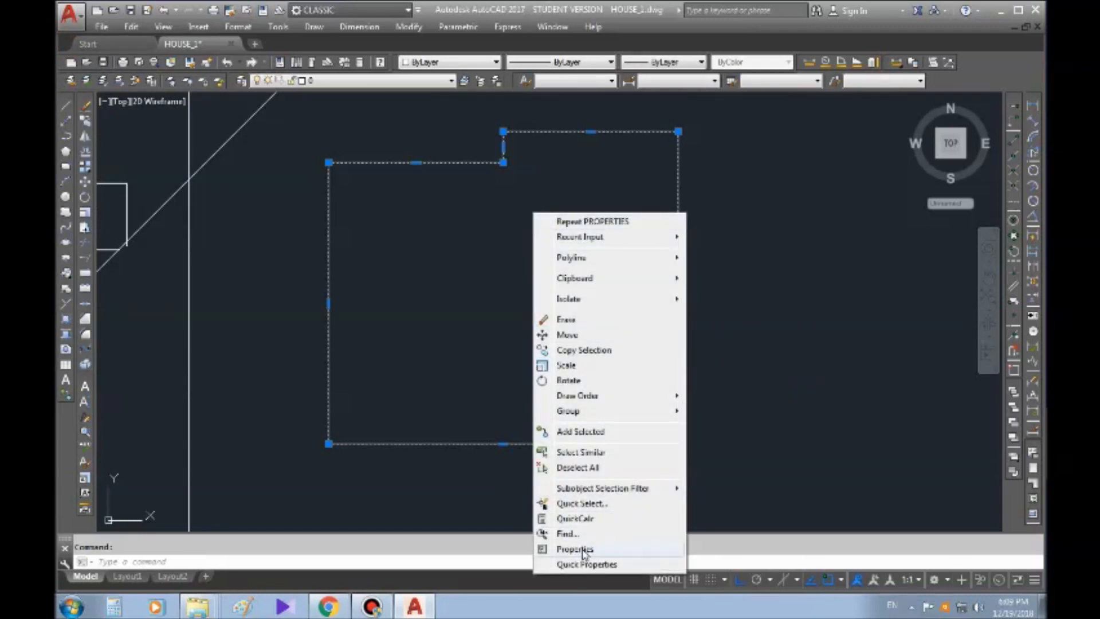
pyautogui.click(462, 366)
pyautogui.press('Escape')
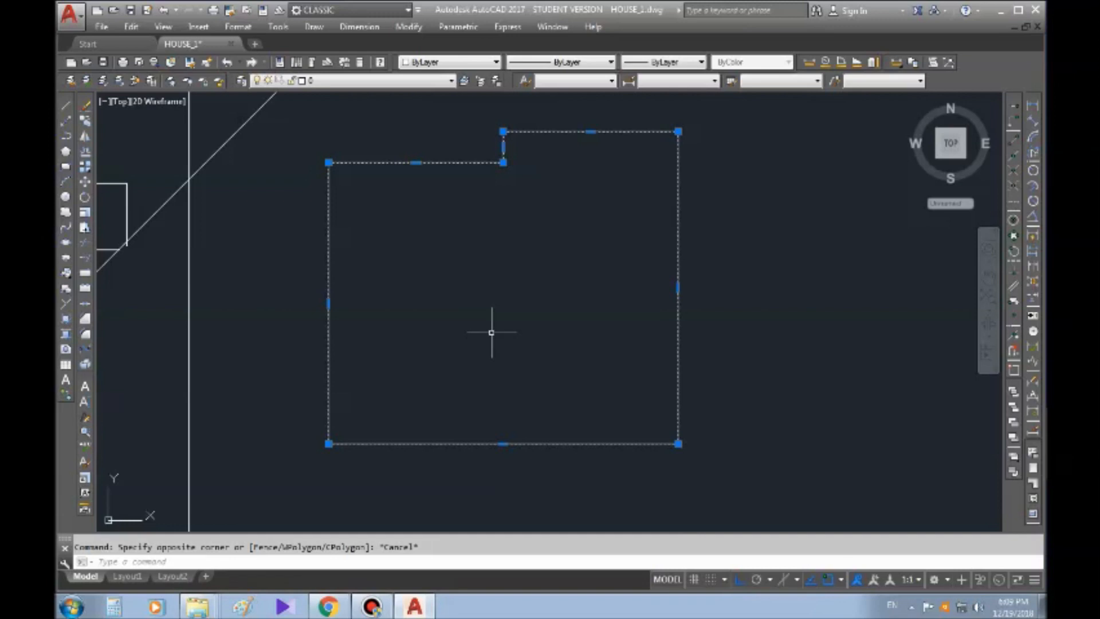
pyautogui.hotkey('ctrl', '1')
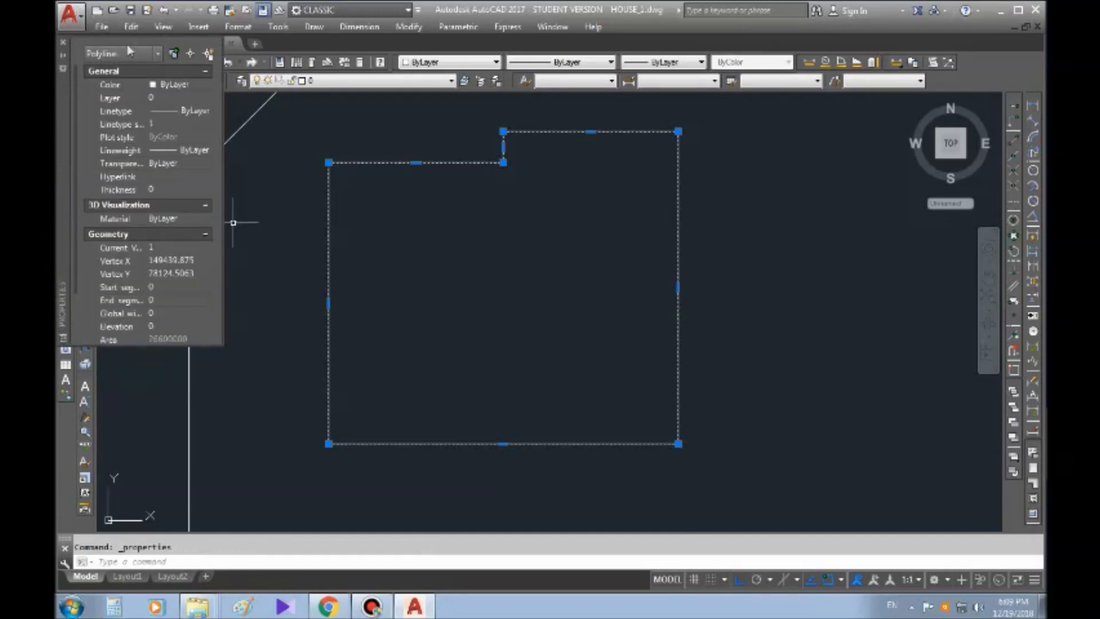
pyautogui.click(63, 45)
# - Offset the polyline outline 300 towards its inside
pyautogui.moveTo(579, 194)
pyautogui.mouseDown(button='middle')
pyautogui.moveTo(515, 179)
pyautogui.moveTo(491, 221)
pyautogui.mouseUp(button='middle')
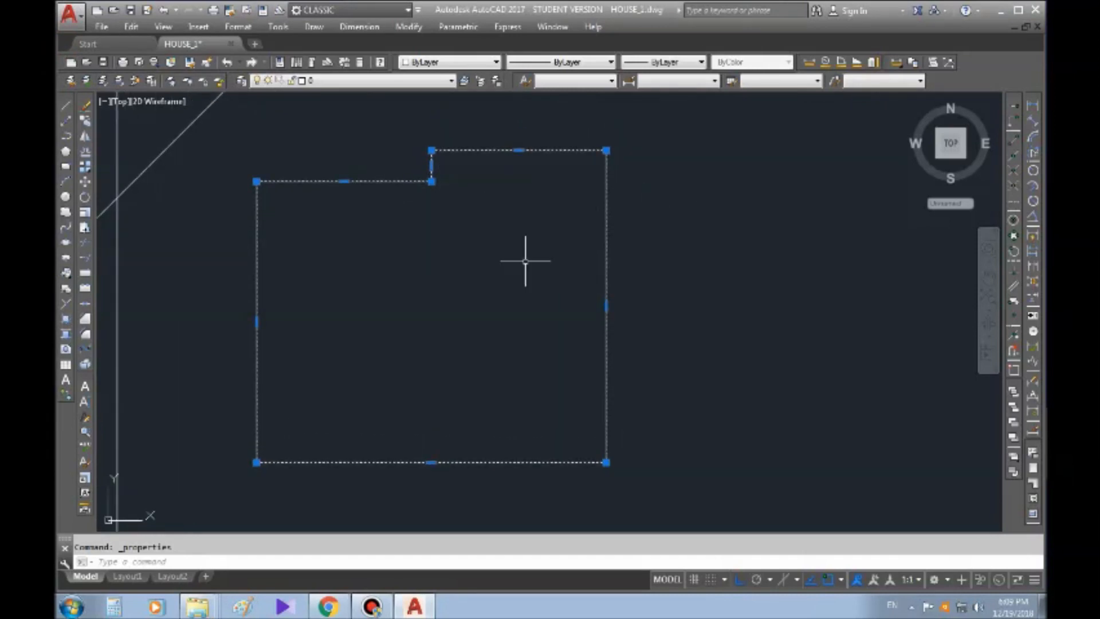
pyautogui.moveTo(544, 249); pyautogui.dragTo(557, 238, button='middle')
pyautogui.moveTo(637, 215)
pyautogui.mouseDown(button='middle')
pyautogui.moveTo(611, 214)
pyautogui.moveTo(620, 229)
pyautogui.mouseUp(button='middle')
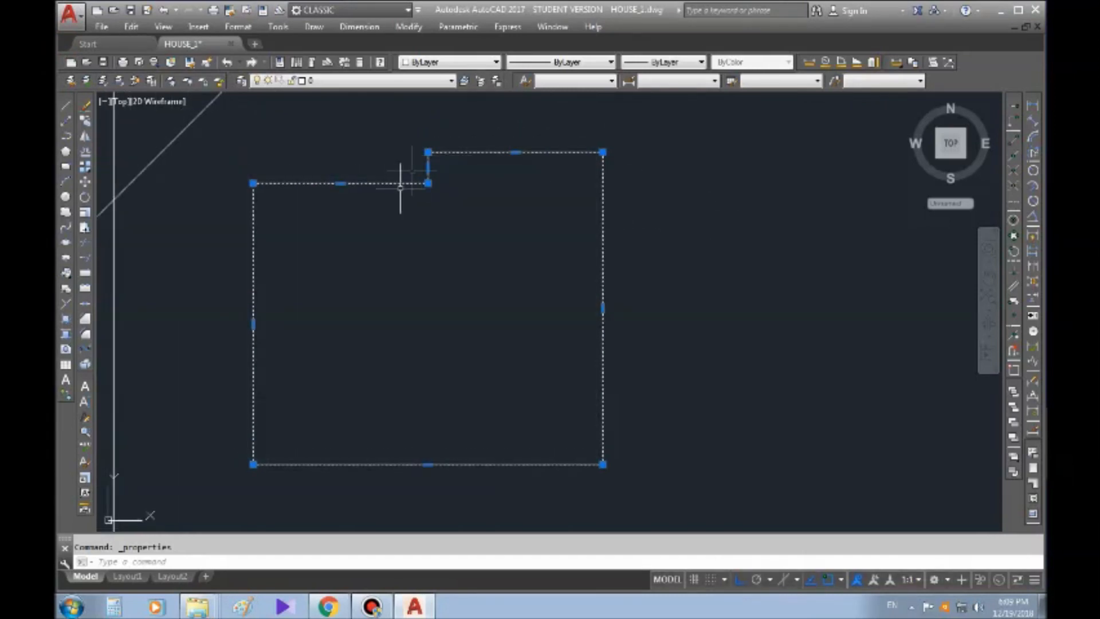
pyautogui.moveTo(503, 278); pyautogui.dragTo(575, 278, button='middle')
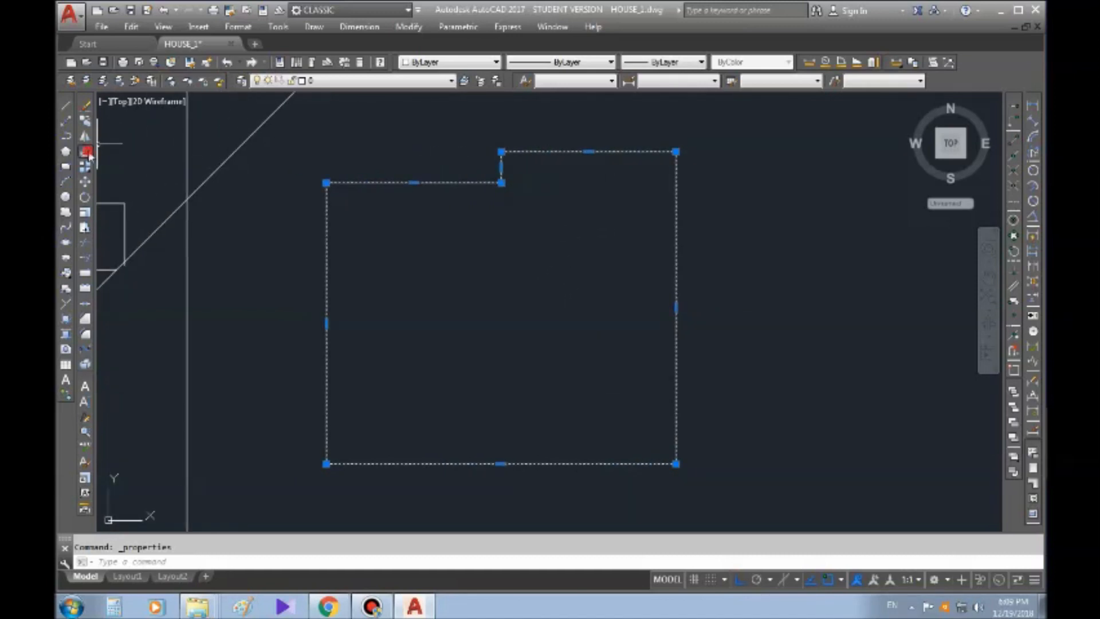
pyautogui.click(87, 152)
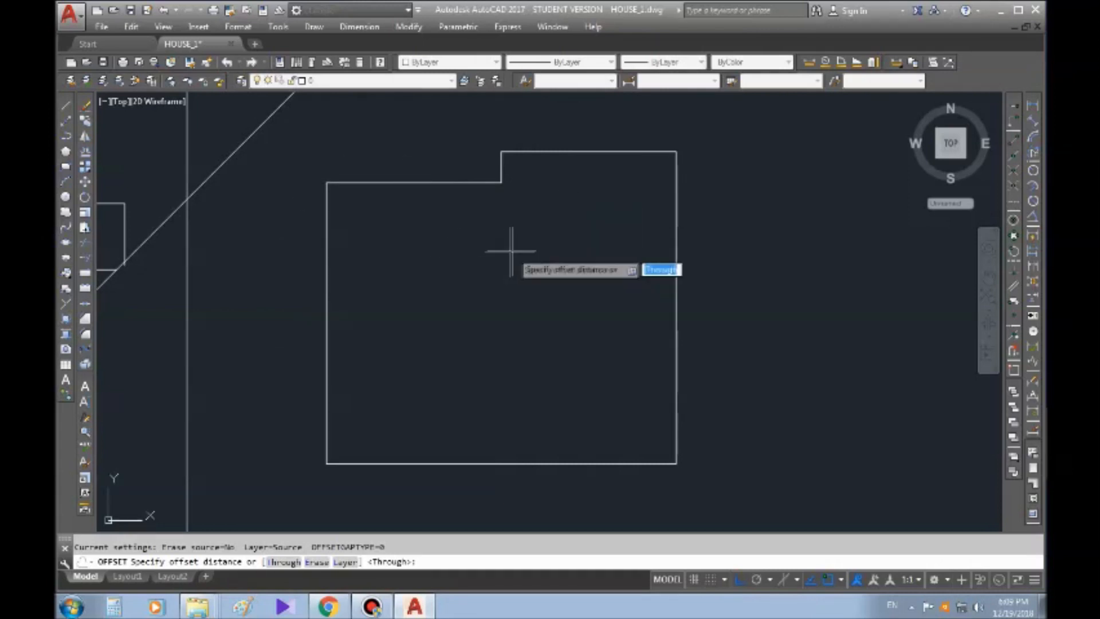
pyautogui.scroll(2, 492, 221)
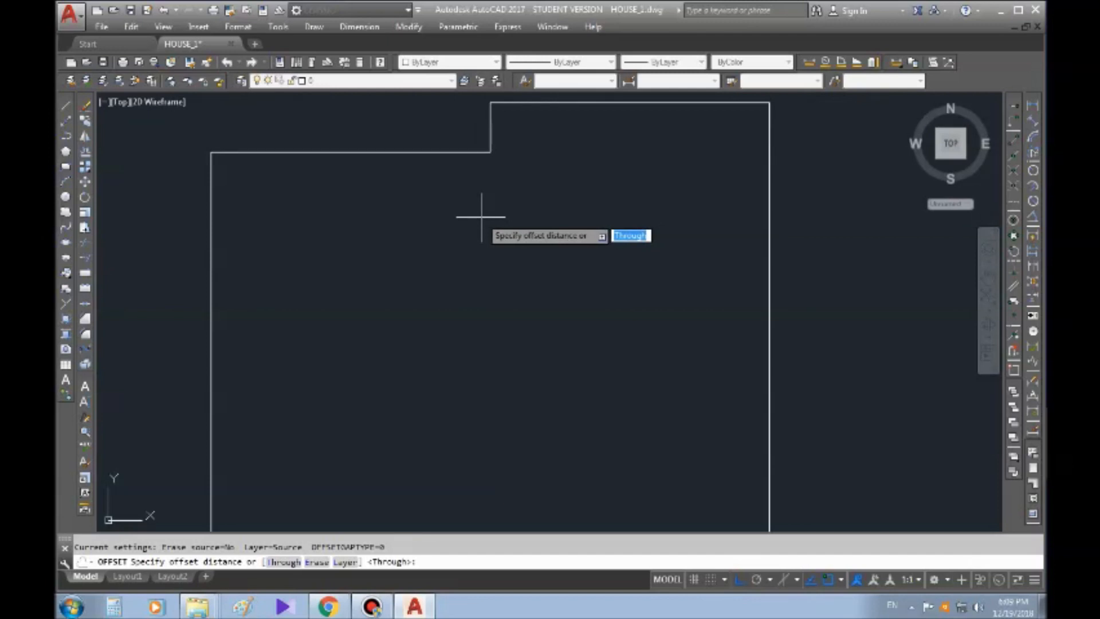
pyautogui.press('Return')
pyautogui.click(482, 153)
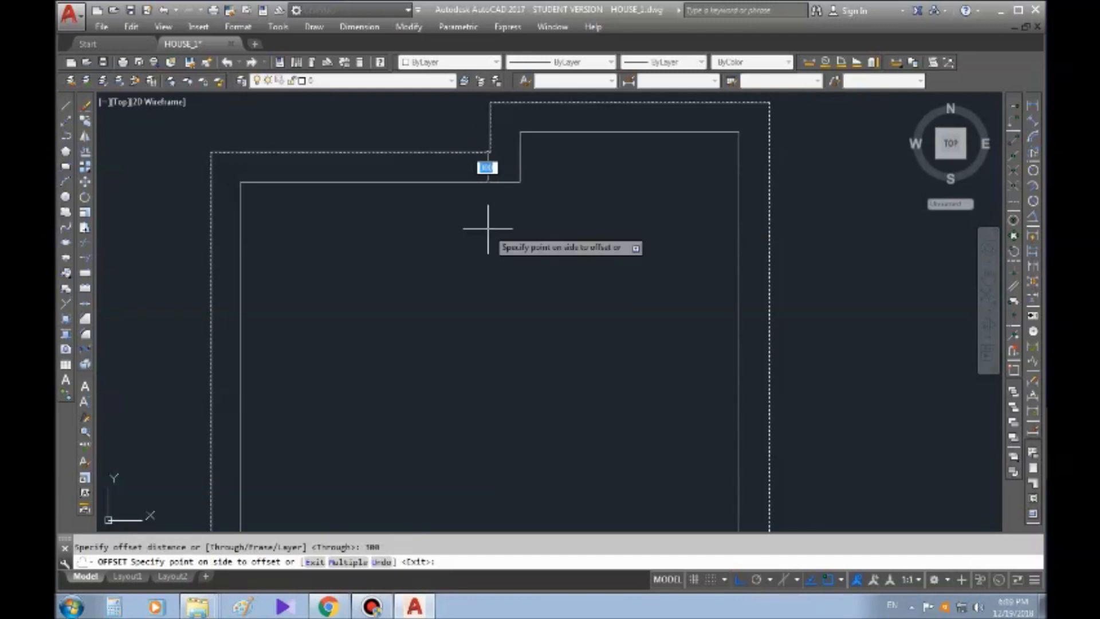
pyautogui.click(487, 224)
pyautogui.moveTo(543, 250); pyautogui.dragTo(549, 259, button='middle')
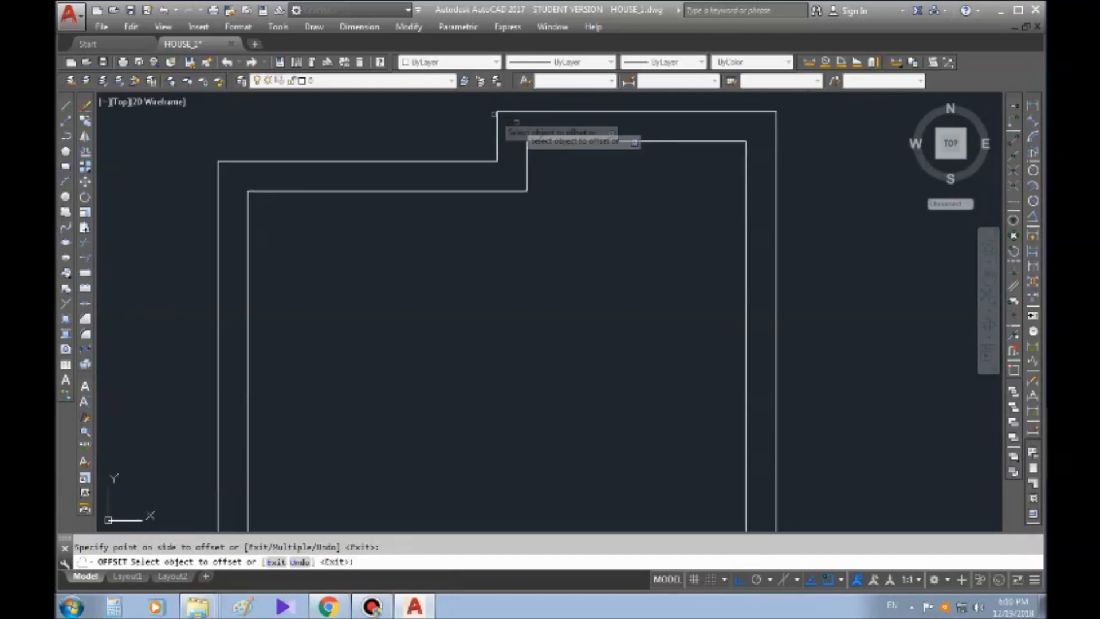
pyautogui.press('Escape')
# - Measure the distance between the upper edges of the outer and inner outlines
pyautogui.click(809, 61)
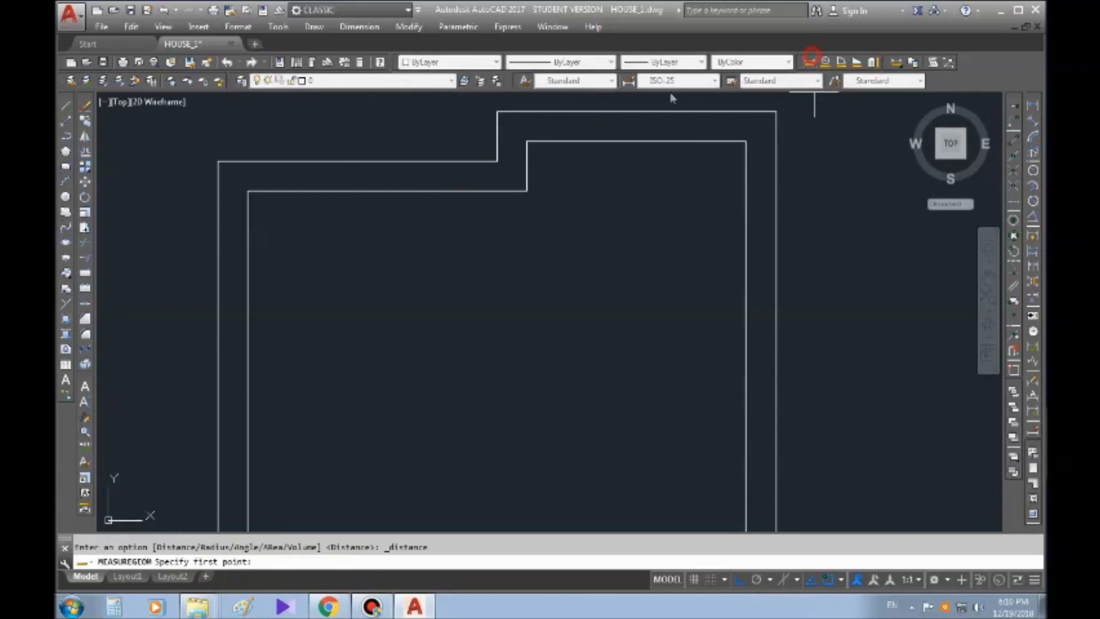
pyautogui.click(597, 112)
pyautogui.click(597, 140)
pyautogui.press('Escape')
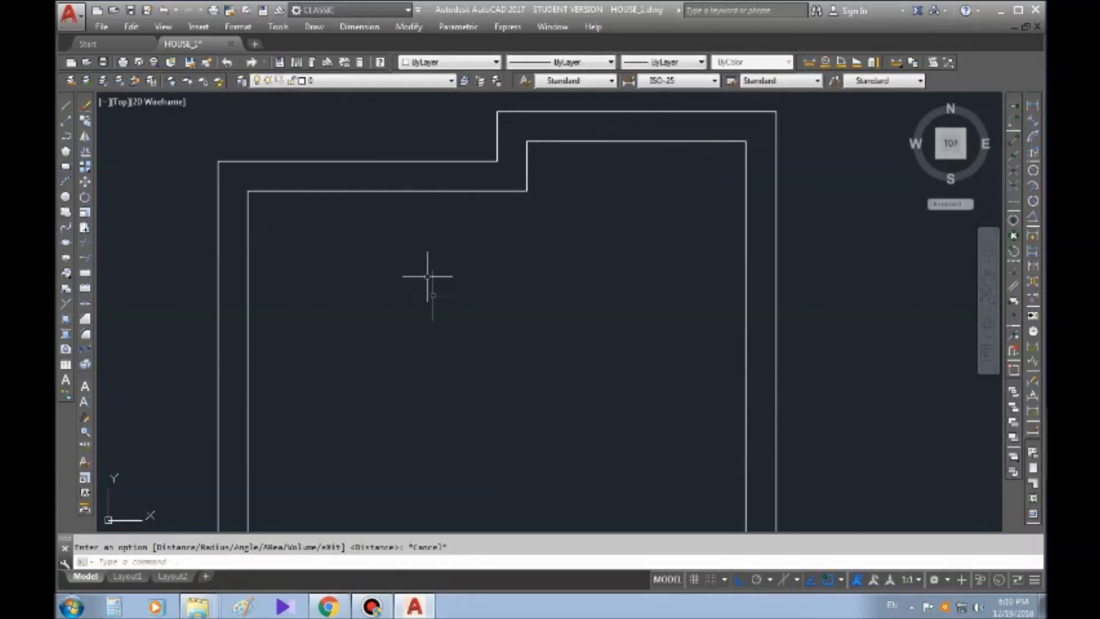
# - Examine the inner offset outline against the outer one along all sides
pyautogui.moveTo(682, 389); pyautogui.dragTo(675, 246, button='middle')
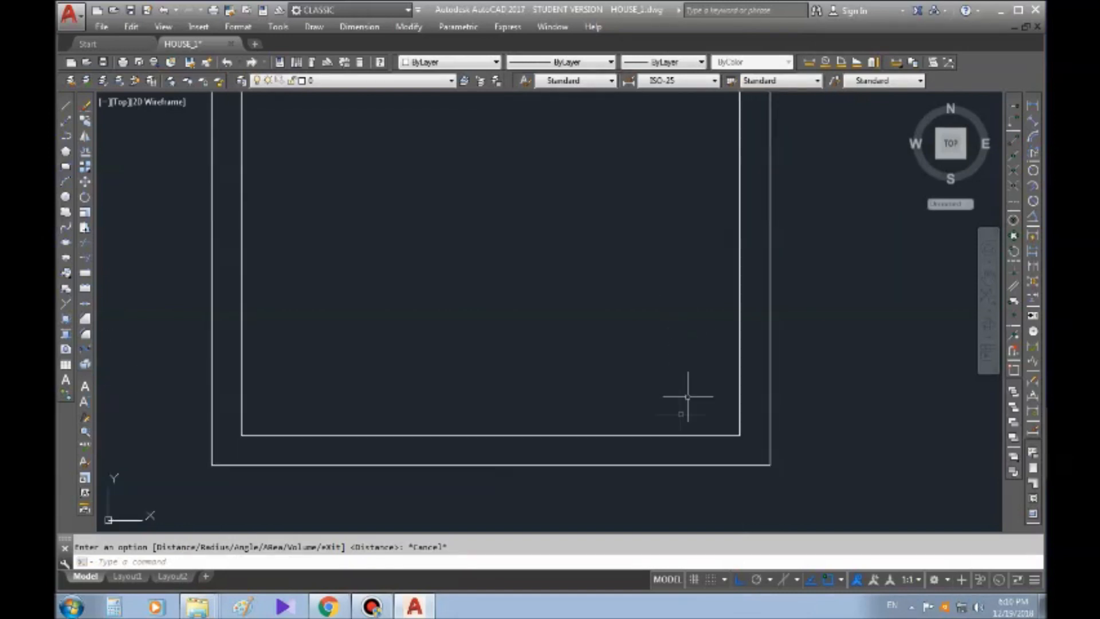
pyautogui.moveTo(406, 157); pyautogui.dragTo(407, 303, button='middle')
pyautogui.moveTo(496, 312); pyautogui.dragTo(549, 293, button='middle')
pyautogui.press('Escape')
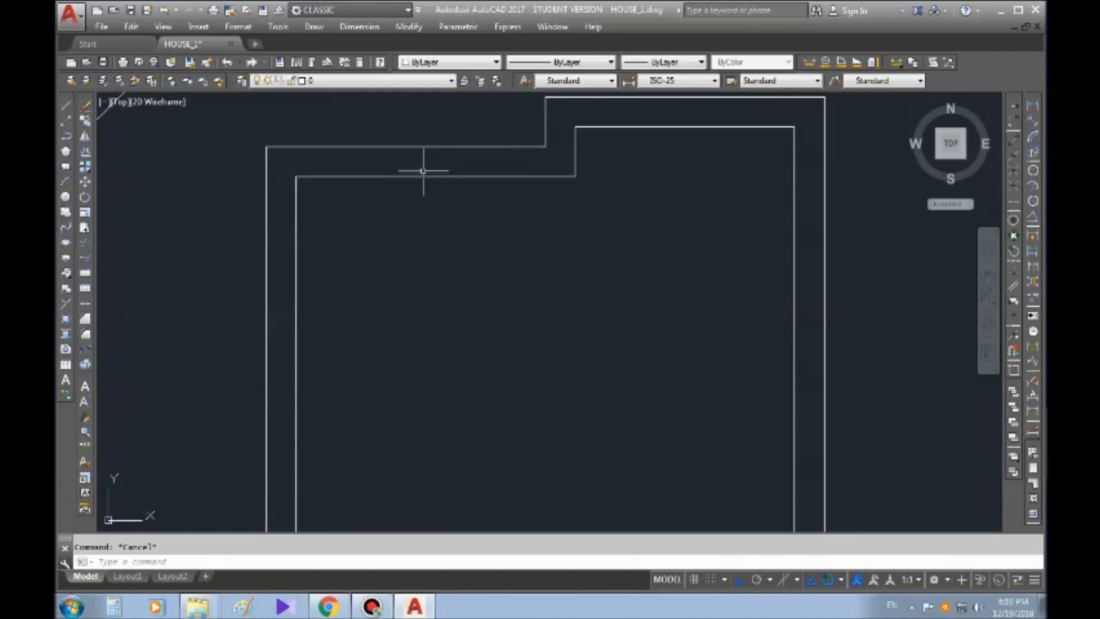
pyautogui.moveTo(410, 128); pyautogui.dragTo(422, 185, button='middle')
pyautogui.moveTo(584, 368); pyautogui.dragTo(567, 343, button='middle')
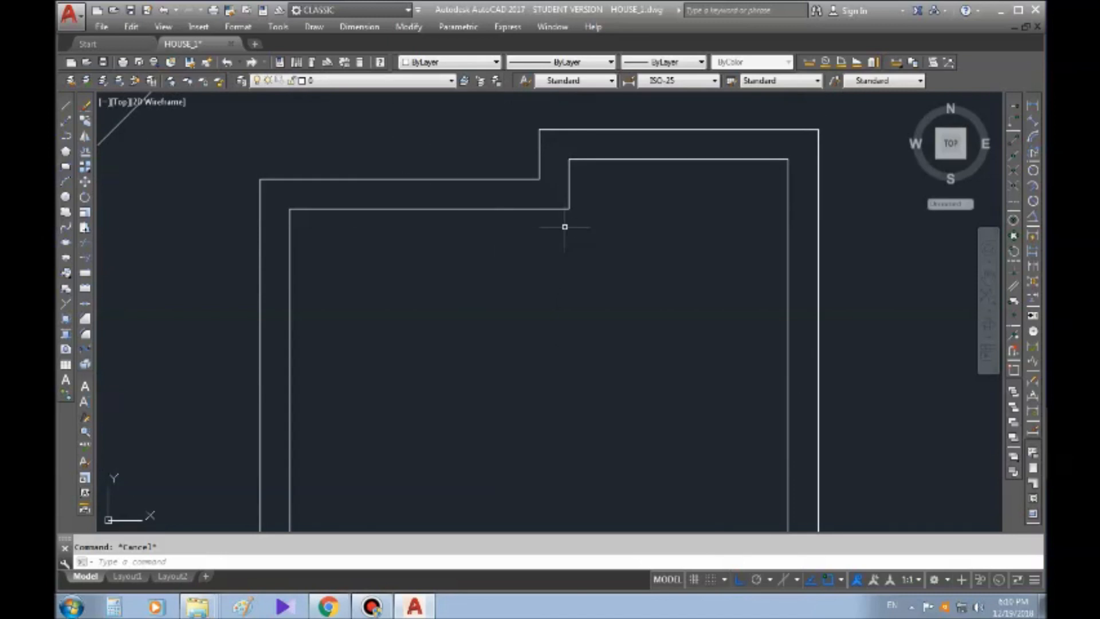
pyautogui.scroll(-2, 249, 170)
pyautogui.moveTo(283, 264); pyautogui.dragTo(348, 199, button='middle')
pyautogui.moveTo(618, 155)
pyautogui.mouseDown(button='middle')
pyautogui.moveTo(586, 196)
pyautogui.moveTo(639, 211)
pyautogui.moveTo(621, 220)
pyautogui.mouseUp(button='middle')
pyautogui.moveTo(253, 229); pyautogui.dragTo(387, 217, button='middle')
# - Delete the inner offset outline, keeping the original outer polyline
pyautogui.click(585, 196)
pyautogui.click(535, 140)
pyautogui.press('Delete')
pyautogui.press('Escape')
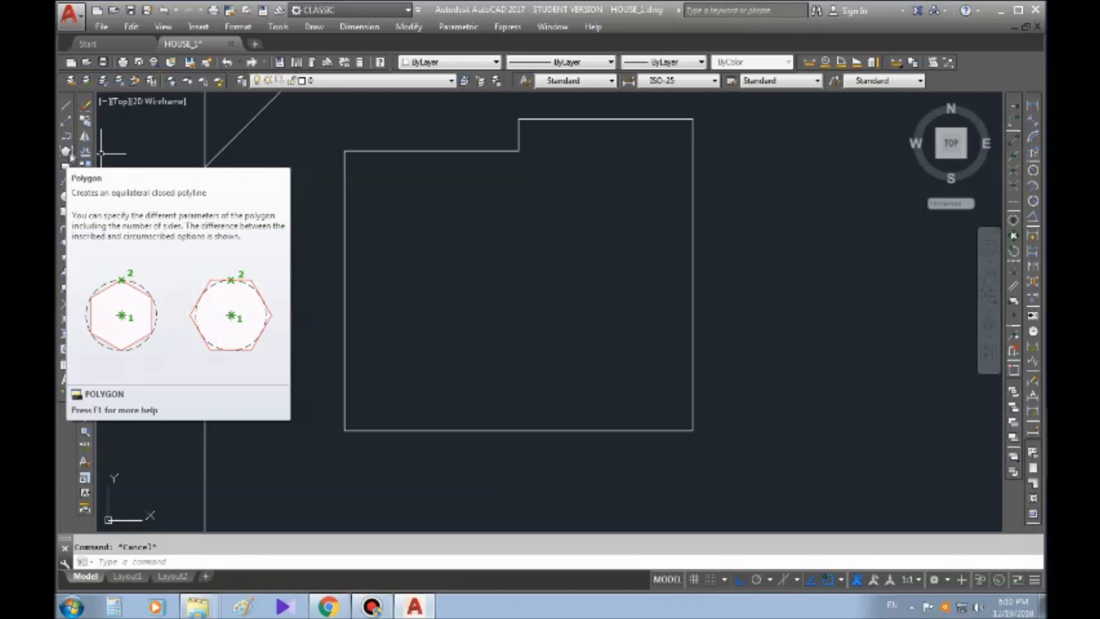
pyautogui.click(69, 153)
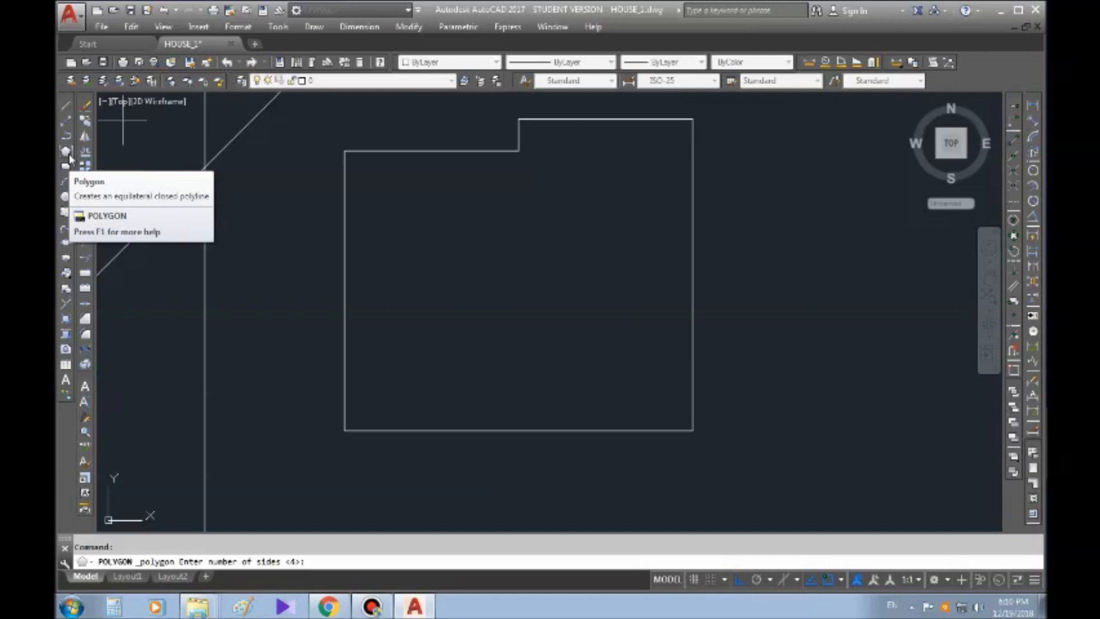
pyautogui.moveTo(601, 238); pyautogui.dragTo(525, 242, button='middle')
pyautogui.press('Escape')
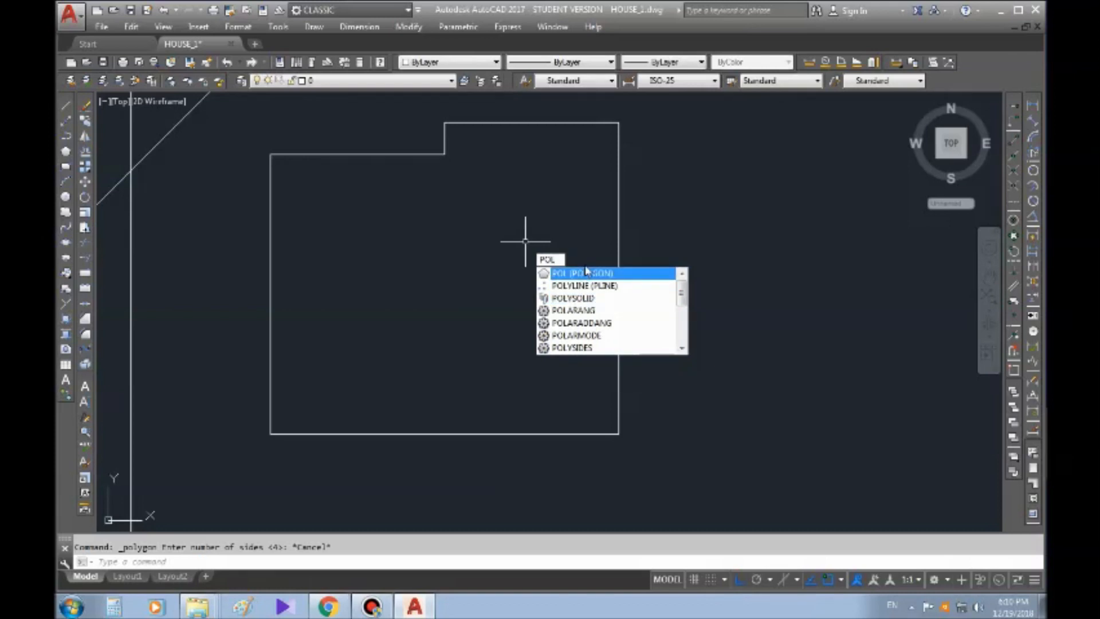
# - Draw a six-sided polygon inscribed in a circle, in the empty space to the right of the outline
pyautogui.click(585, 277)
pyautogui.scroll(3, 501, 250)
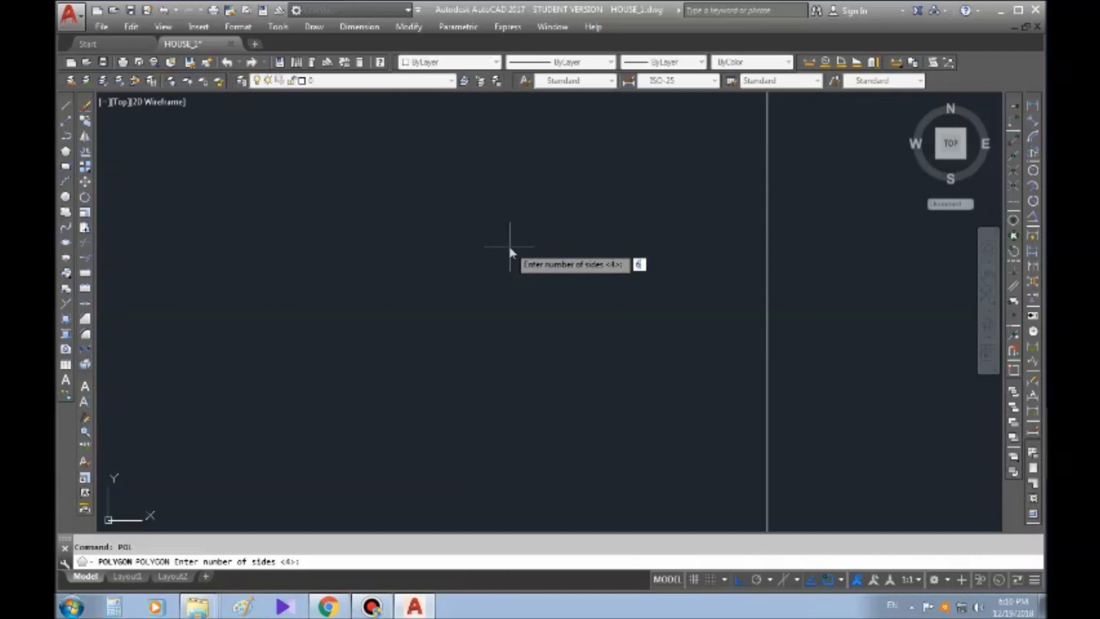
pyautogui.write('6')
pyautogui.press('Return')
pyautogui.scroll(-4, 521, 301)
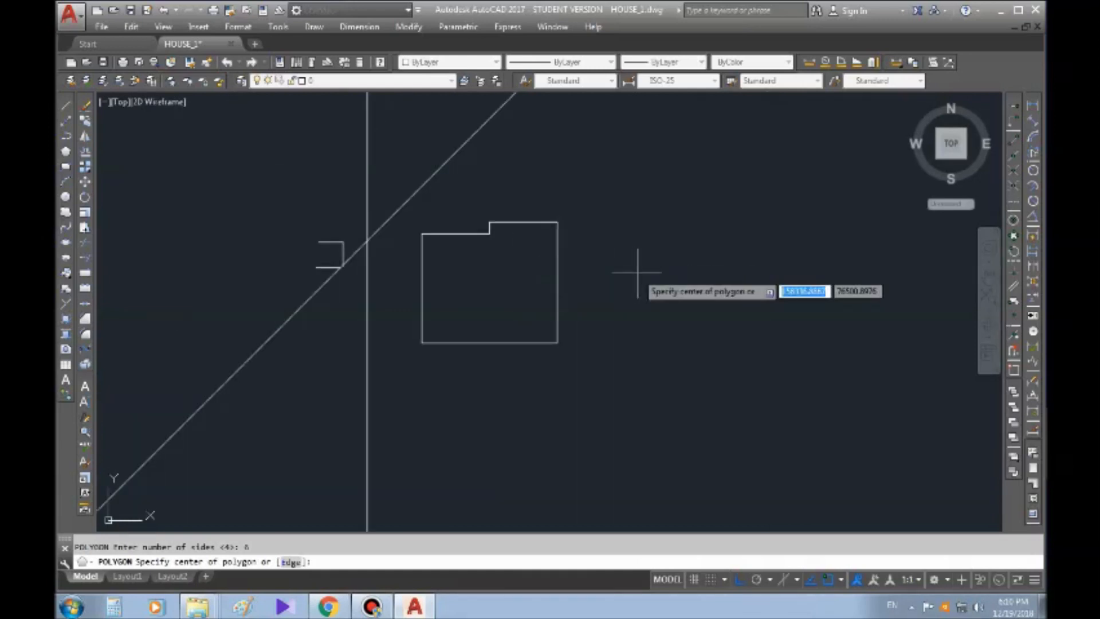
pyautogui.scroll(2, 524, 300)
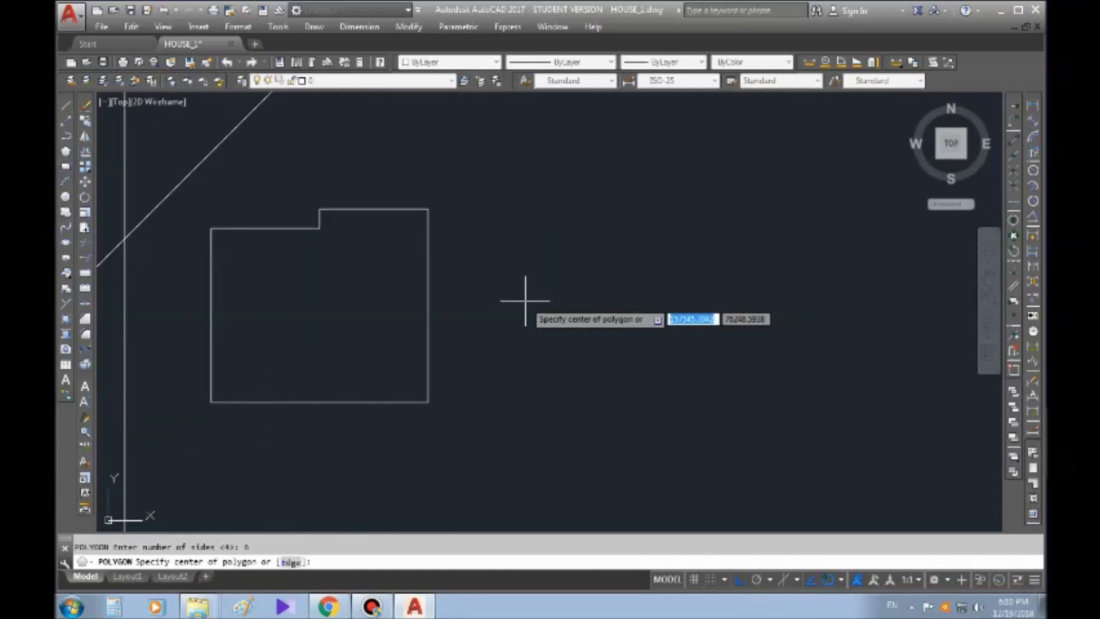
pyautogui.moveTo(609, 307); pyautogui.dragTo(530, 290, button='middle')
pyautogui.click(607, 288)
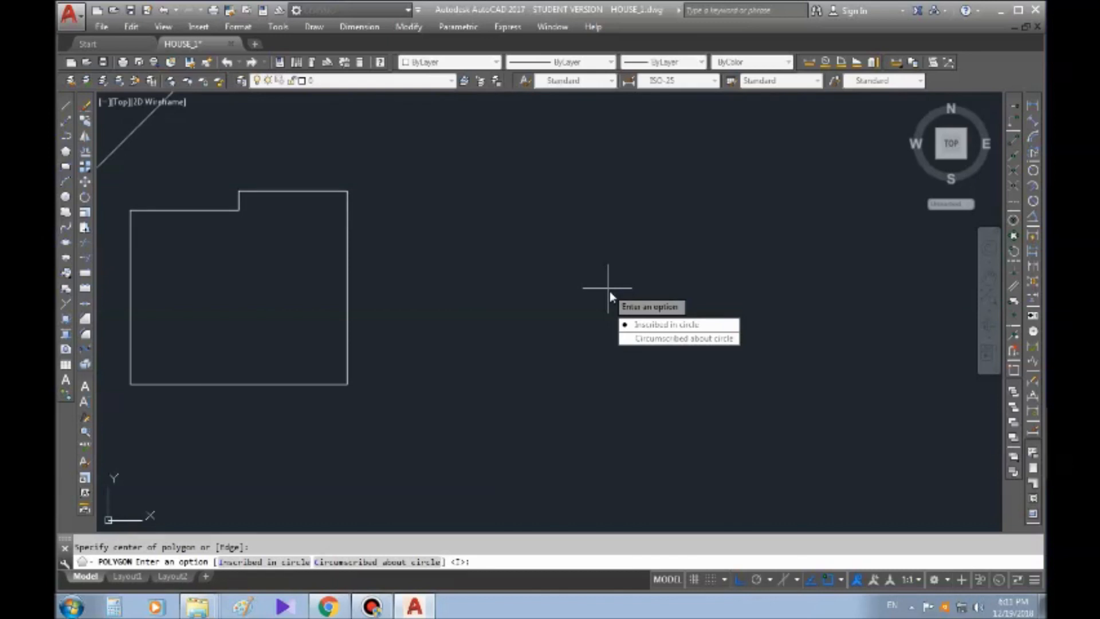
pyautogui.click(635, 325)
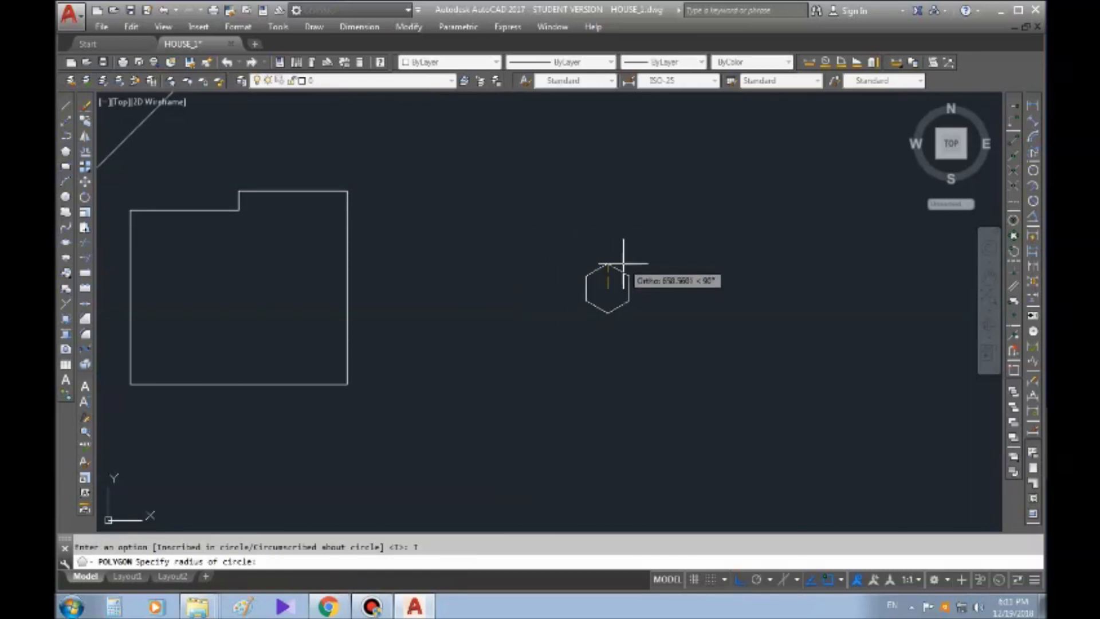
pyautogui.click(551, 276)
pyautogui.moveTo(717, 271); pyautogui.dragTo(646, 250, button='middle')
pyautogui.press('Escape')
# - Draw a diagonal line from the hexagon's lower-left corner to its opposite upper-right corner
pyautogui.click(67, 200)
pyautogui.press('Escape')
pyautogui.click(65, 106)
pyautogui.click(508, 315)
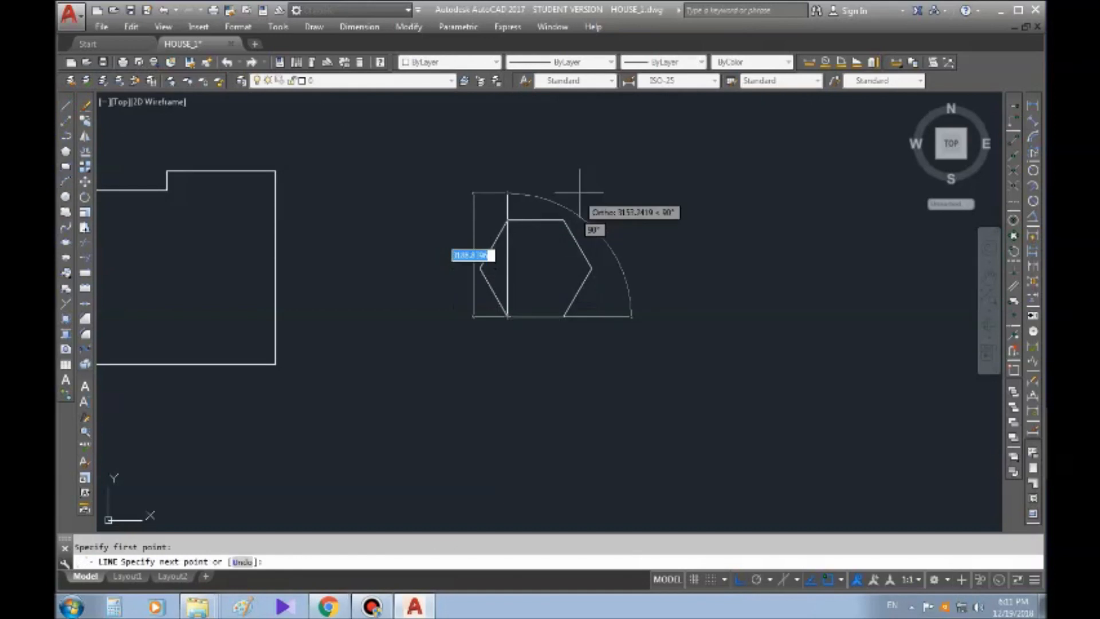
pyautogui.click(564, 221)
pyautogui.press('Escape')
# - Draw a circle centred on the diagonal's midpoint, with its radius reaching the midpoint of the hexagon's upper side
pyautogui.click(68, 198)
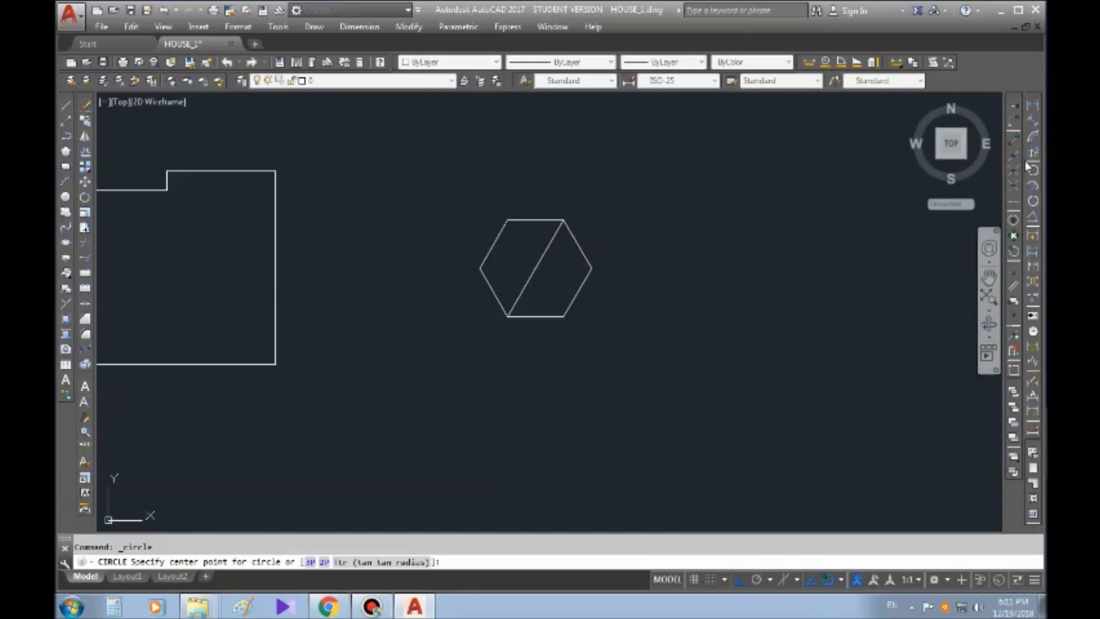
pyautogui.click(536, 267)
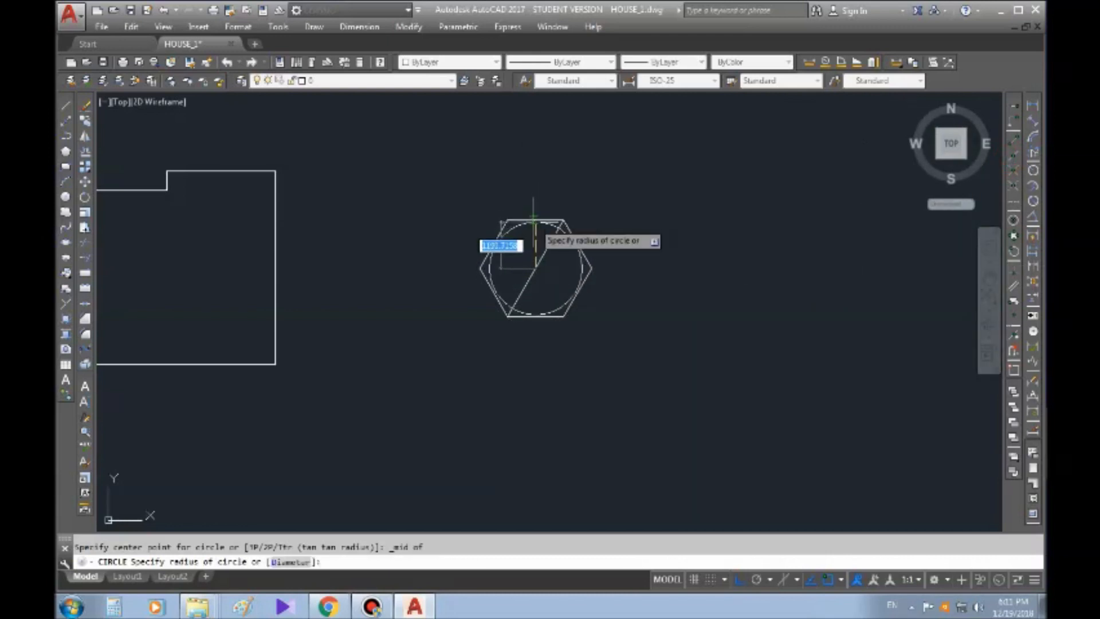
pyautogui.click(536, 219)
# - Draw a second, concentric circle that passes through the hexagon's corners
pyautogui.press('Return')
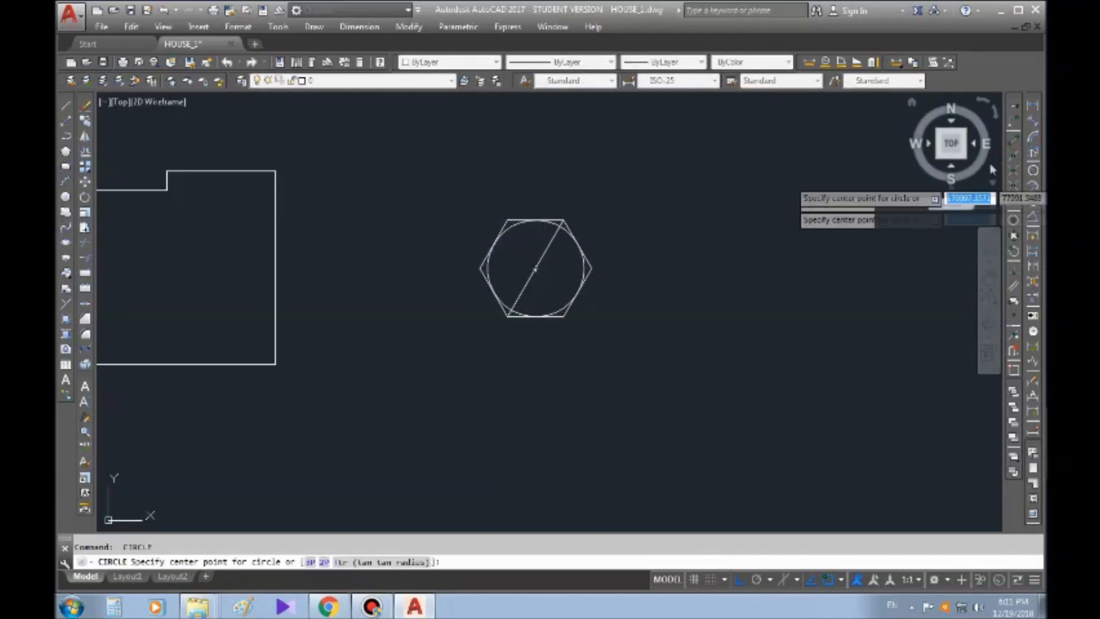
pyautogui.click(536, 267)
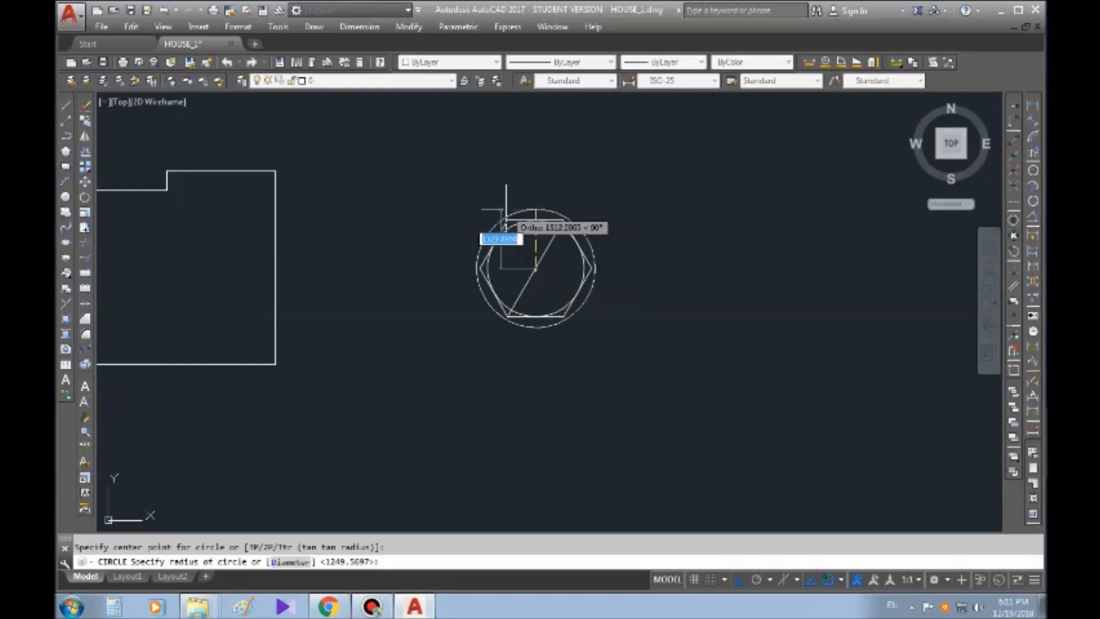
pyautogui.click(504, 215)
pyautogui.press('Escape')
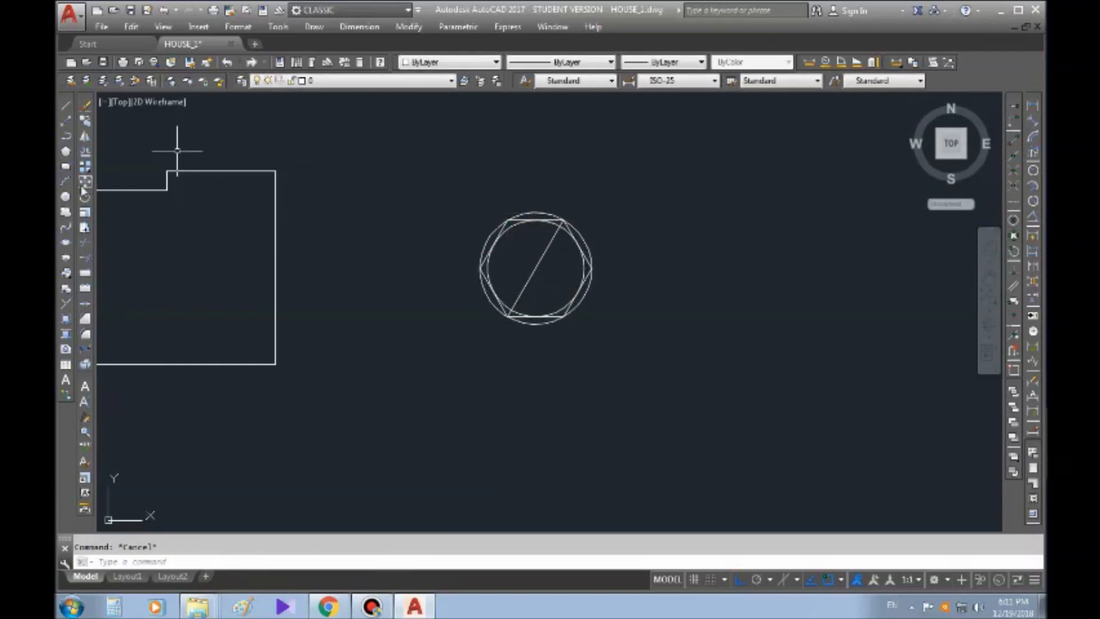
pyautogui.scroll(2, 75, 162)
pyautogui.click(69, 155)
pyautogui.scroll(-4, 119, 165)
pyautogui.scroll(3, 229, 212)
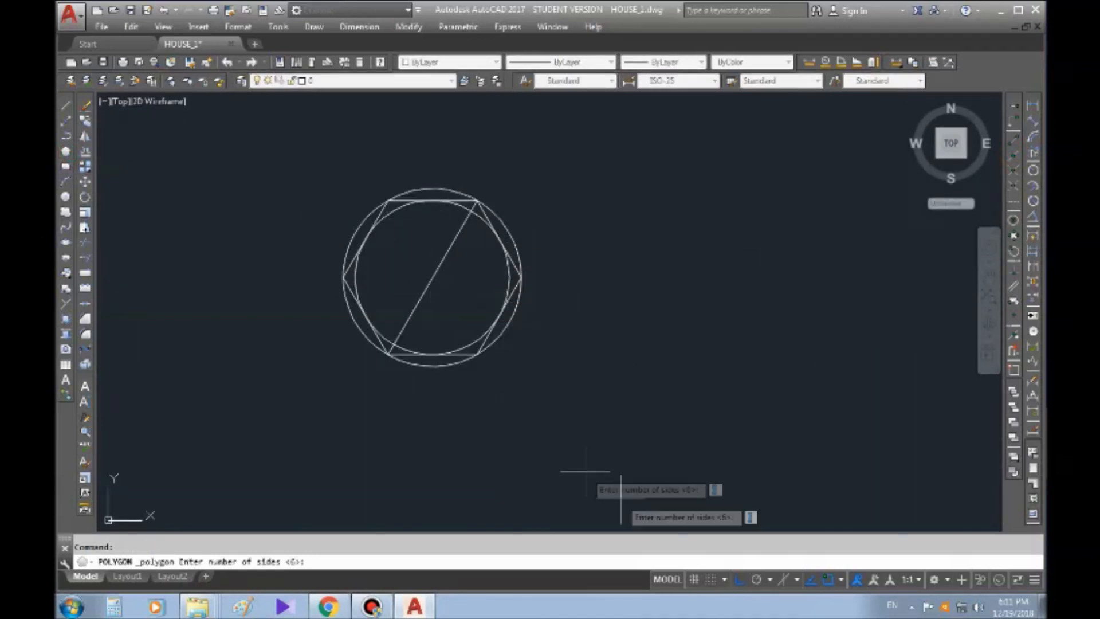
pyautogui.rightClick(831, 582)
pyautogui.click(879, 343)
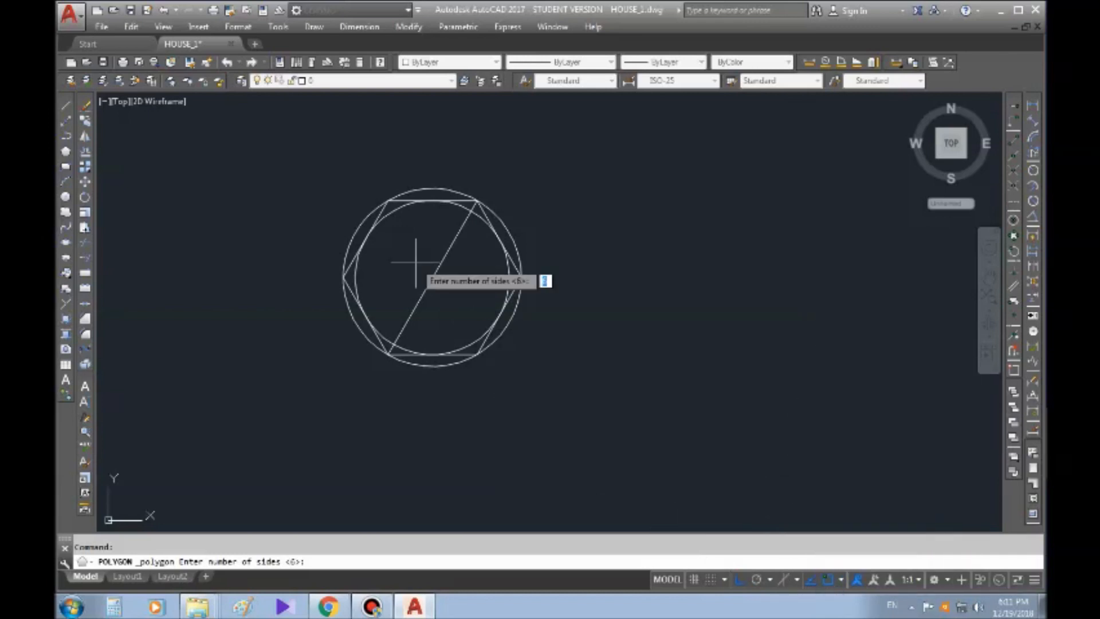
pyautogui.press('Escape')
# - Draw a six-sided polygon circumscribed about the outer circle, centred on the diagonal's midpoint, with its radius at the circle's upper quadrant
pyautogui.press('Return')
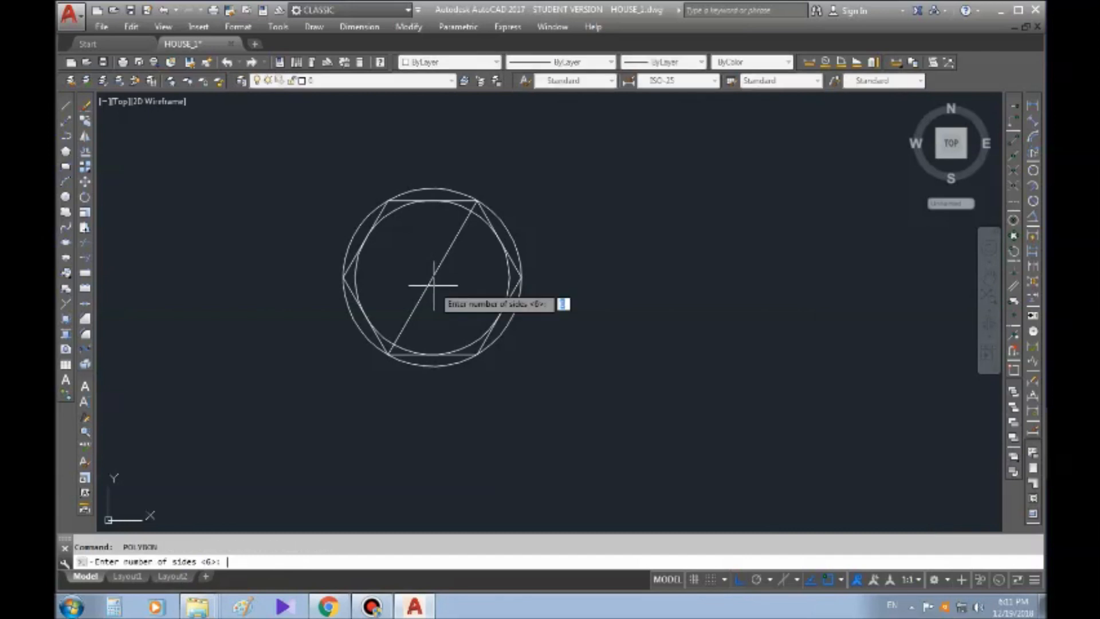
pyautogui.press('Return')
pyautogui.click(431, 275)
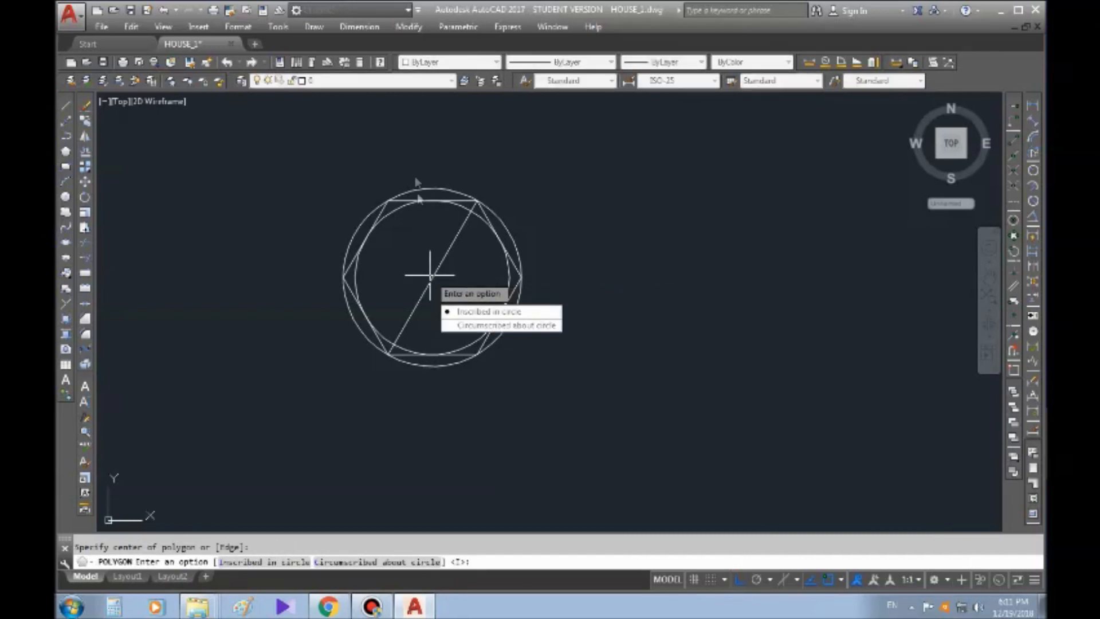
pyautogui.click(501, 325)
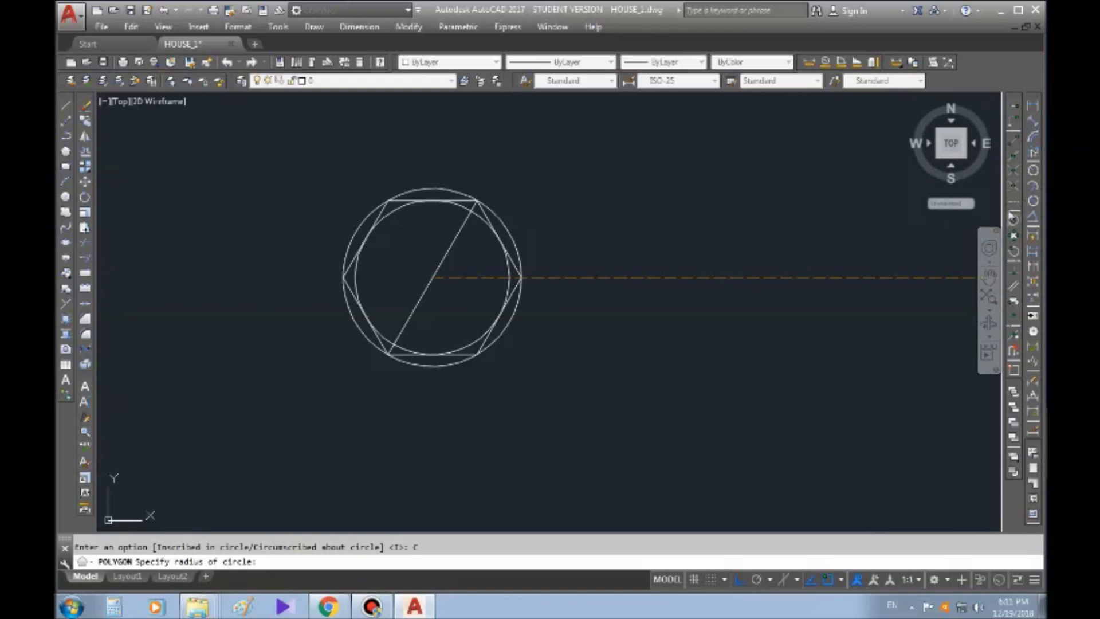
pyautogui.click(1013, 235)
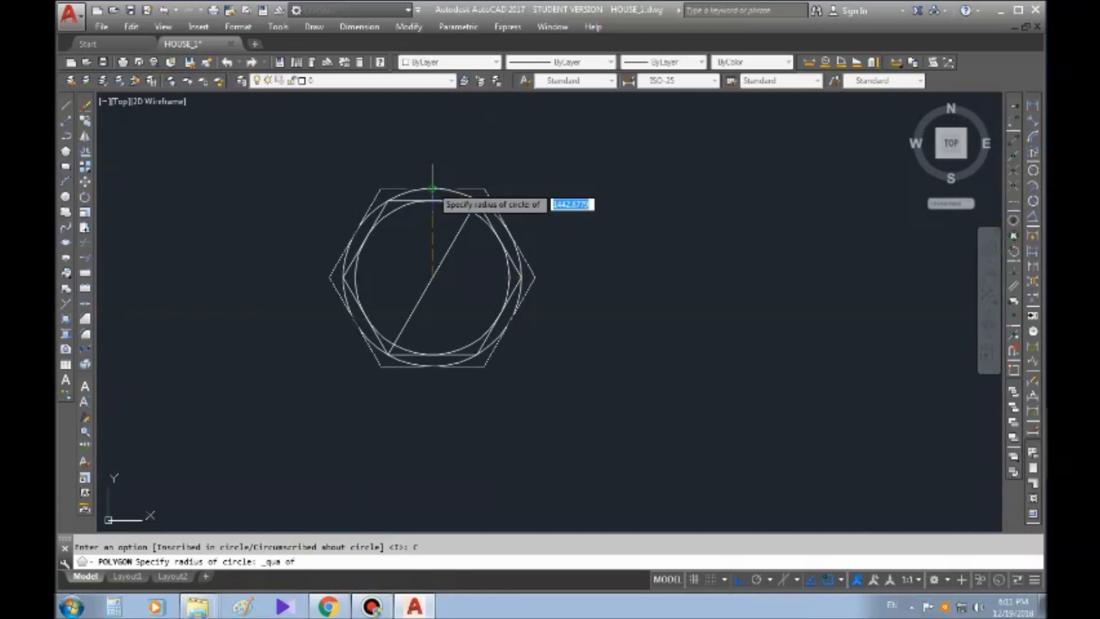
pyautogui.press('Escape')
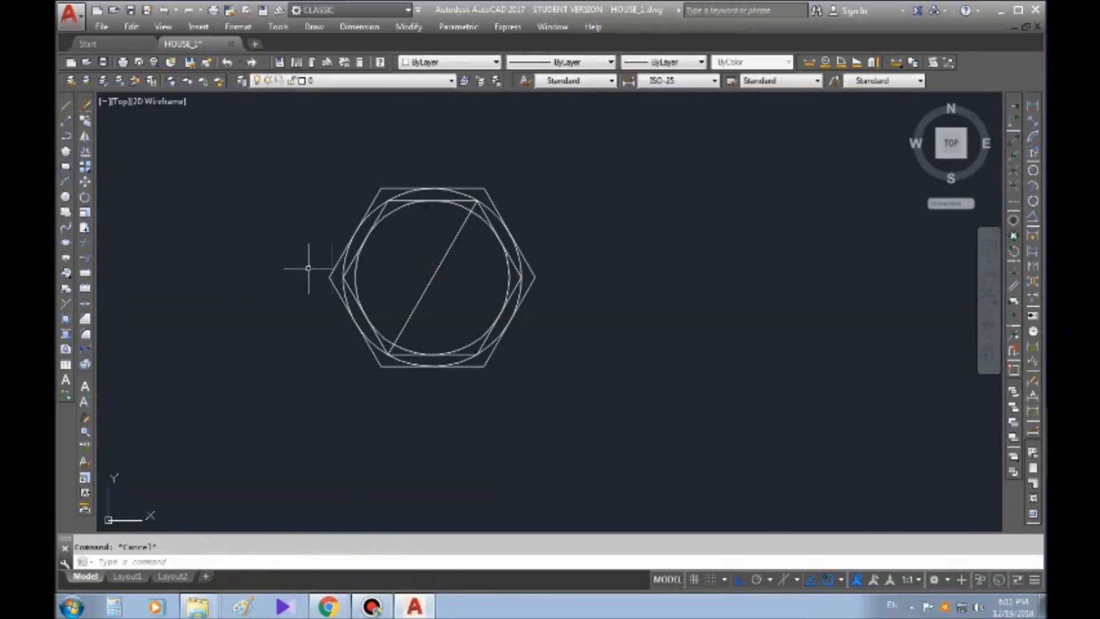
# - Delete the outermost circumscribed hexagon, keeping both circles and the inscribed hexagon
pyautogui.scroll(2, 350, 267)
pyautogui.click(401, 140)
pyautogui.press('Delete')
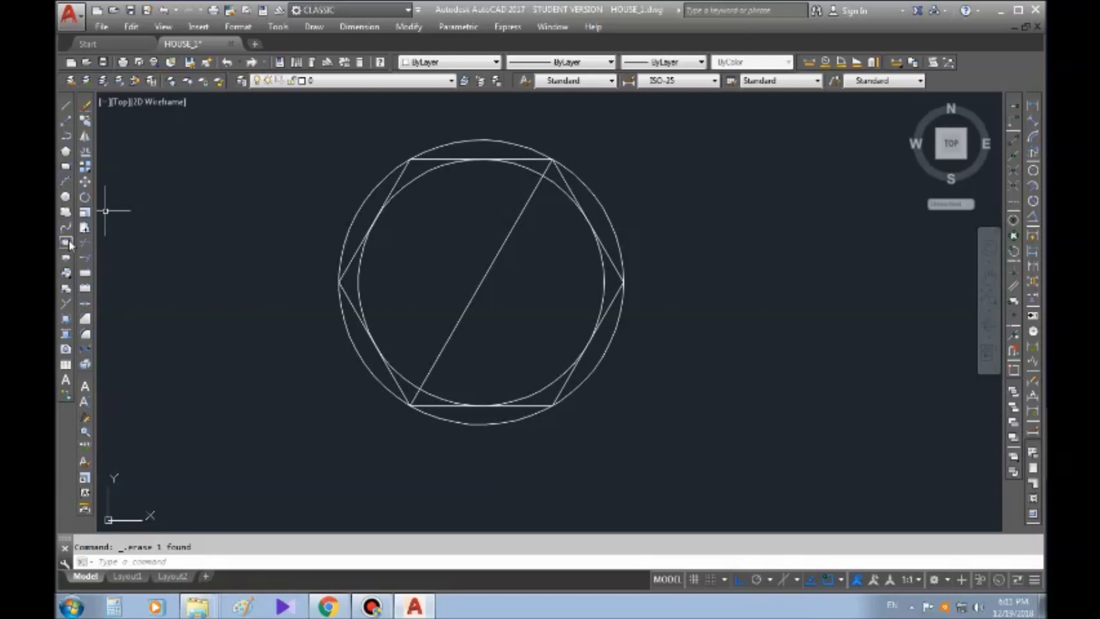
# - Draw a hexagon circumscribed about the outer circle with its radius at the right quadrant, so that corners point up and down
pyautogui.click(67, 167)
pyautogui.press('Return')
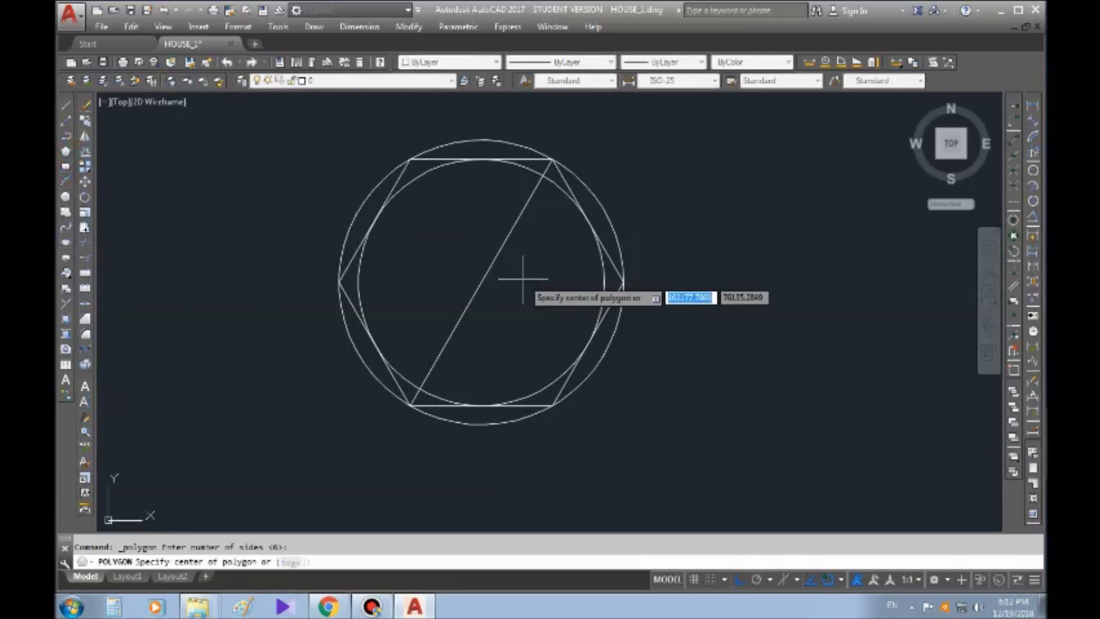
pyautogui.click(484, 282)
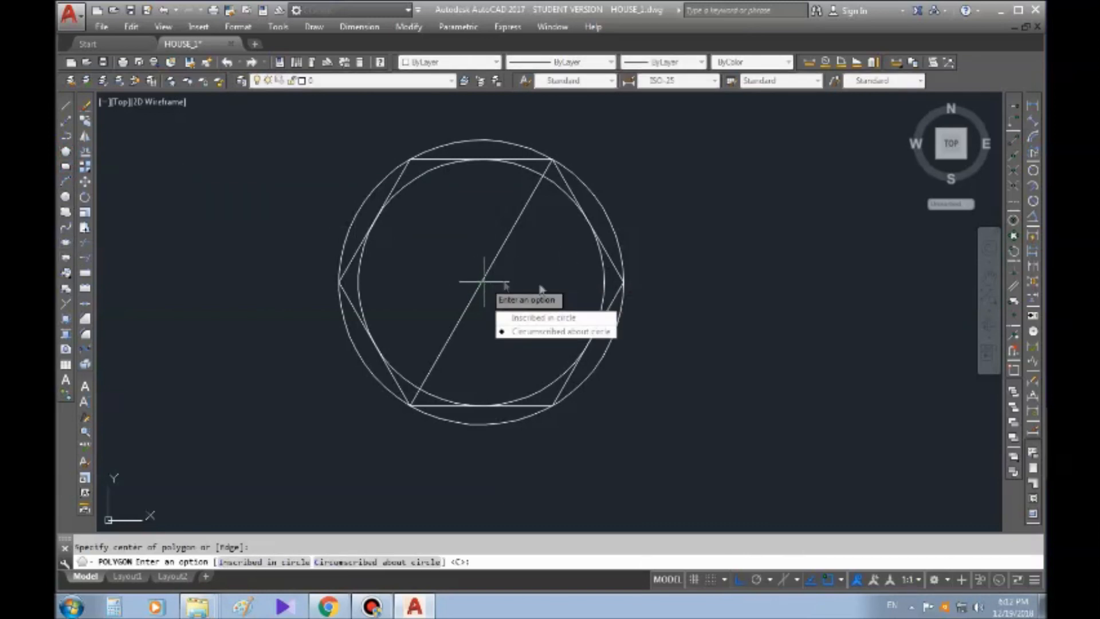
pyautogui.click(534, 332)
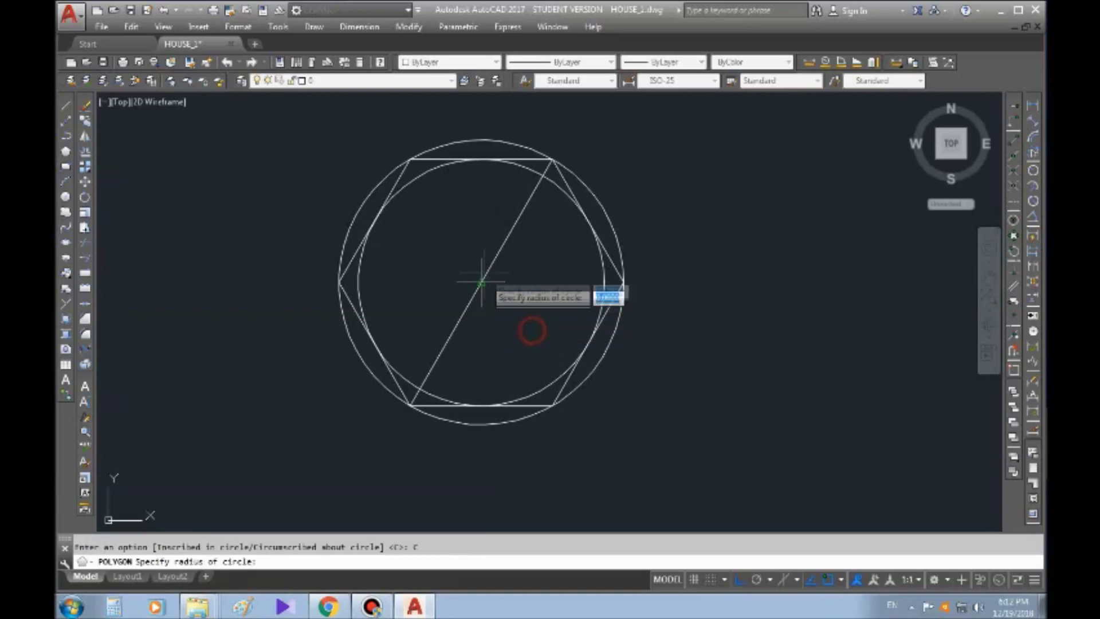
pyautogui.click(624, 282)
pyautogui.press('Escape')
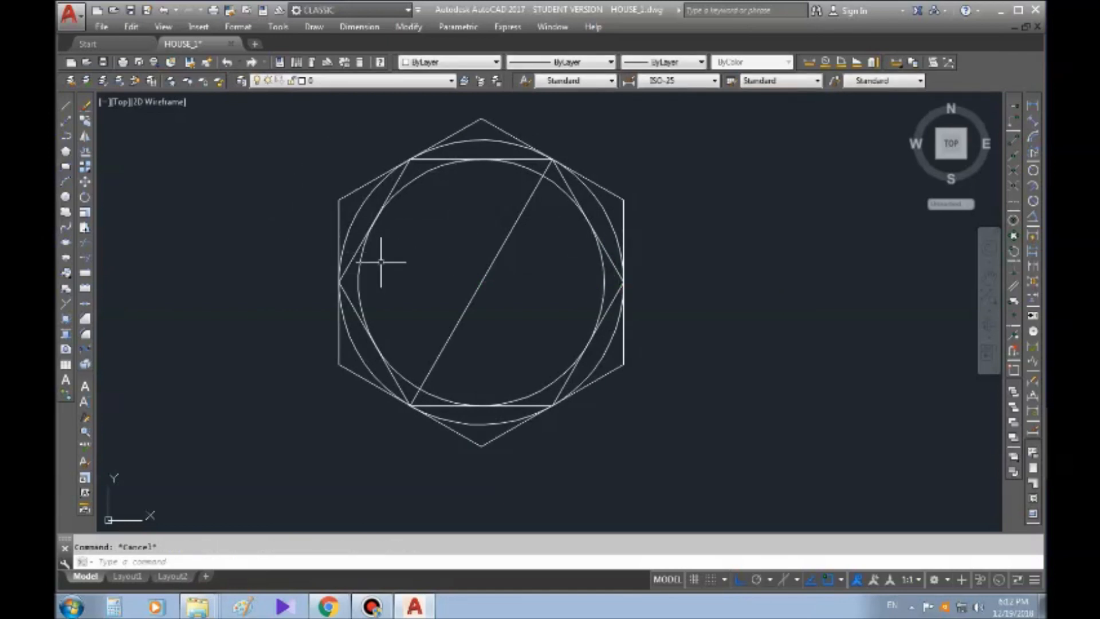
# - Delete the circumscribed hexagon and the inner circle, keeping the outer circle, inscribed hexagon and diagonal
pyautogui.click(349, 191)
pyautogui.press('Delete')
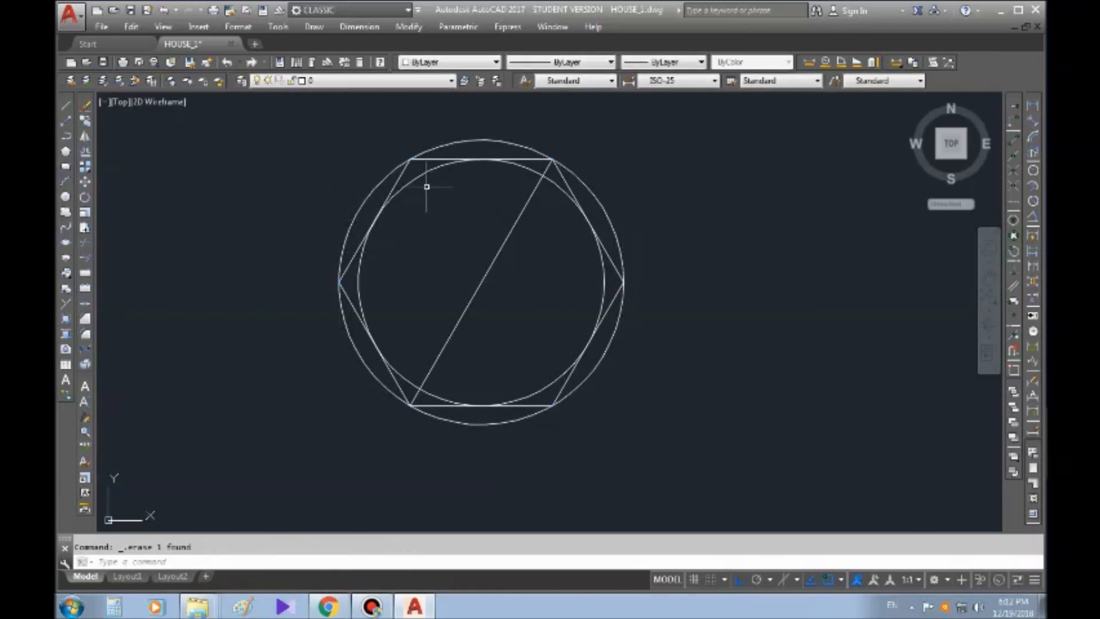
pyautogui.click(446, 168)
pyautogui.click(430, 165)
pyautogui.press('Delete')
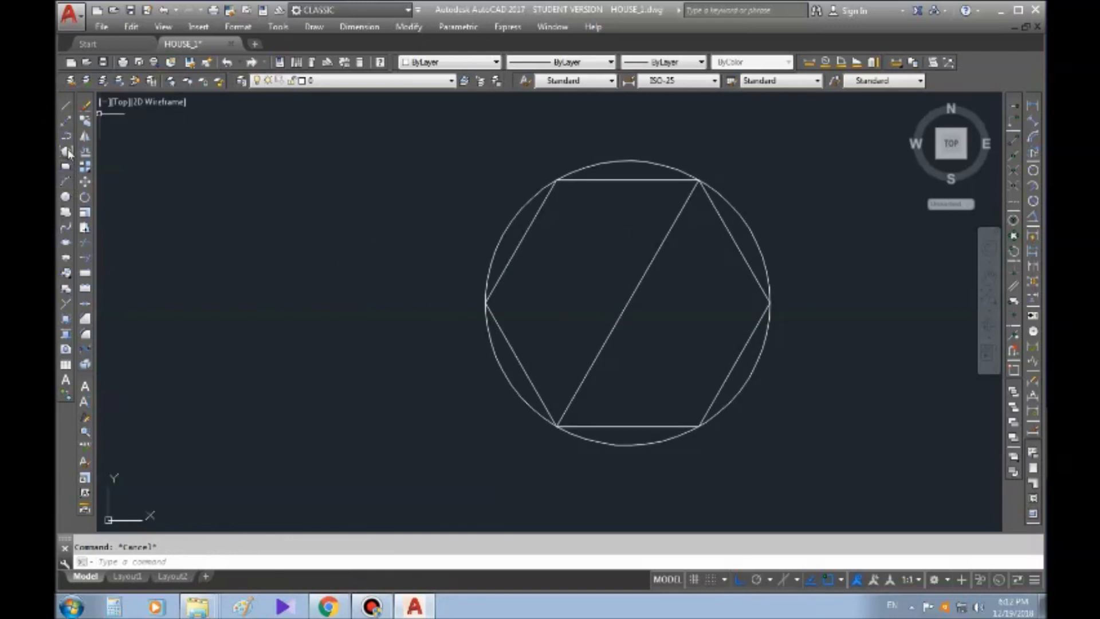
# - Draw a 24-sided polygon inscribed in a circle, centred on the diagonal's midpoint, with its radius reaching the hexagon's upper side
pyautogui.click(67, 151)
pyautogui.write('20')
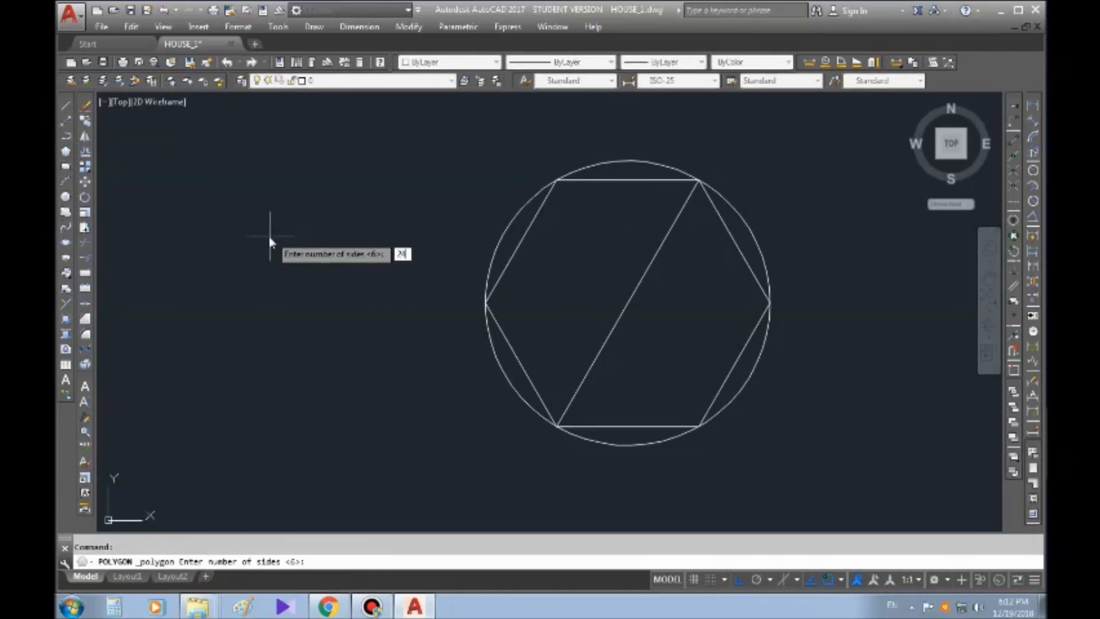
pyautogui.write('4')
pyautogui.press('Return')
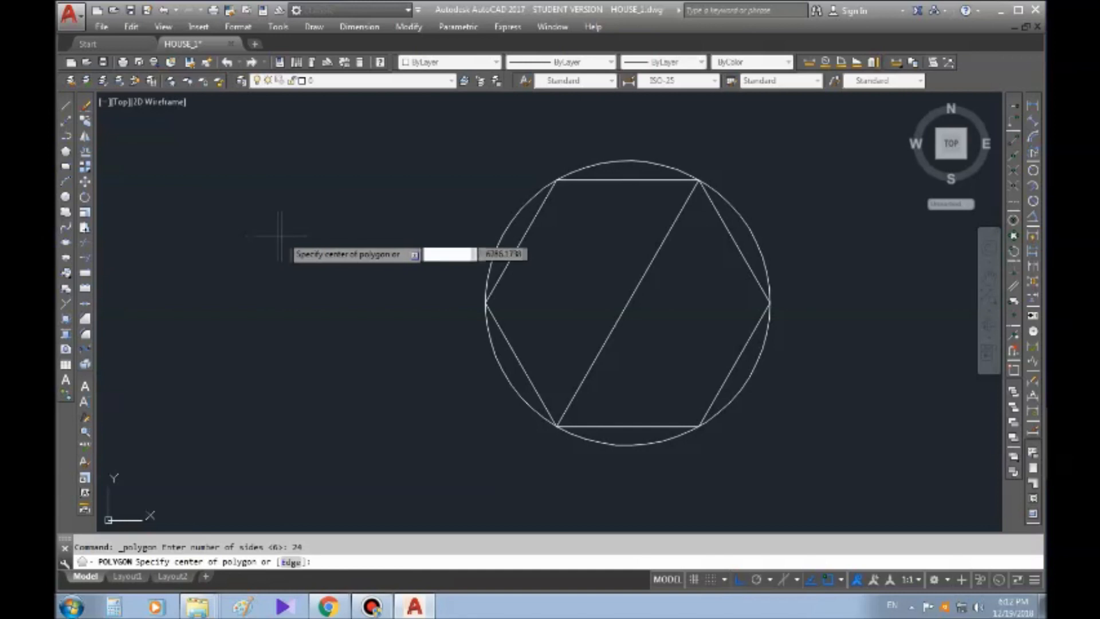
pyautogui.click(630, 302)
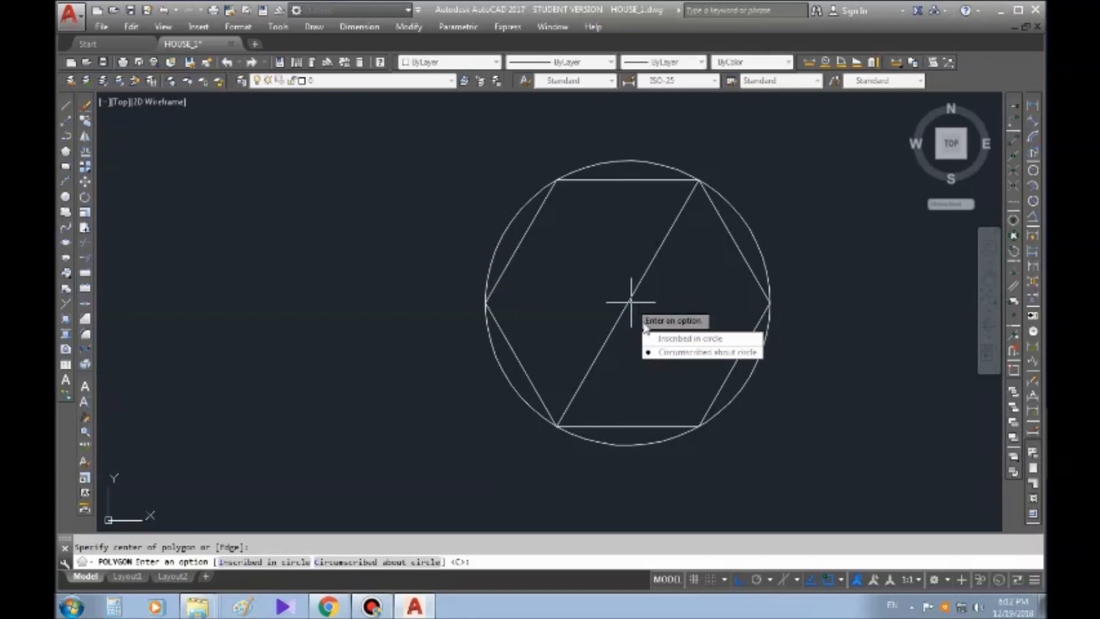
pyautogui.click(664, 338)
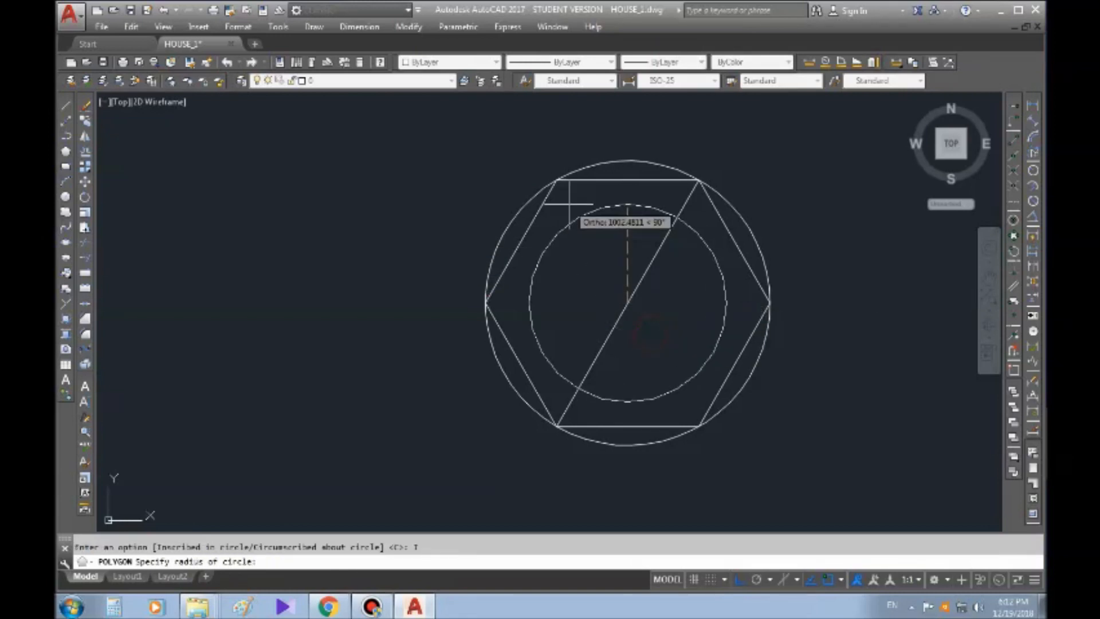
pyautogui.click(627, 182)
# - Examine the vertices and straight segments of the 24-sided polygon up close
pyautogui.click(741, 256)
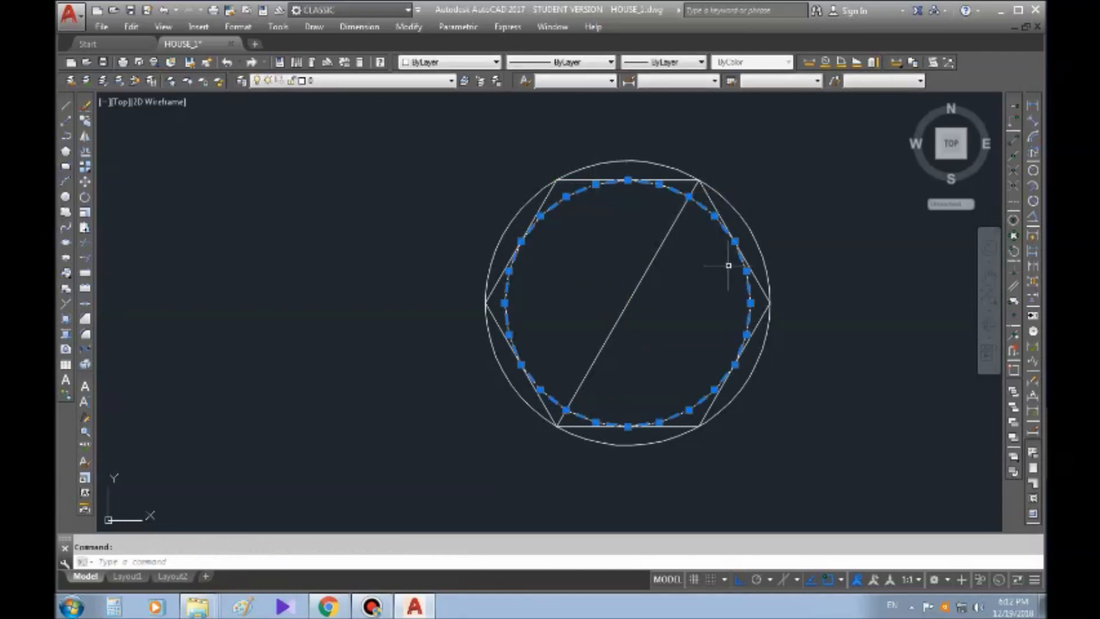
pyautogui.scroll(4, 681, 210)
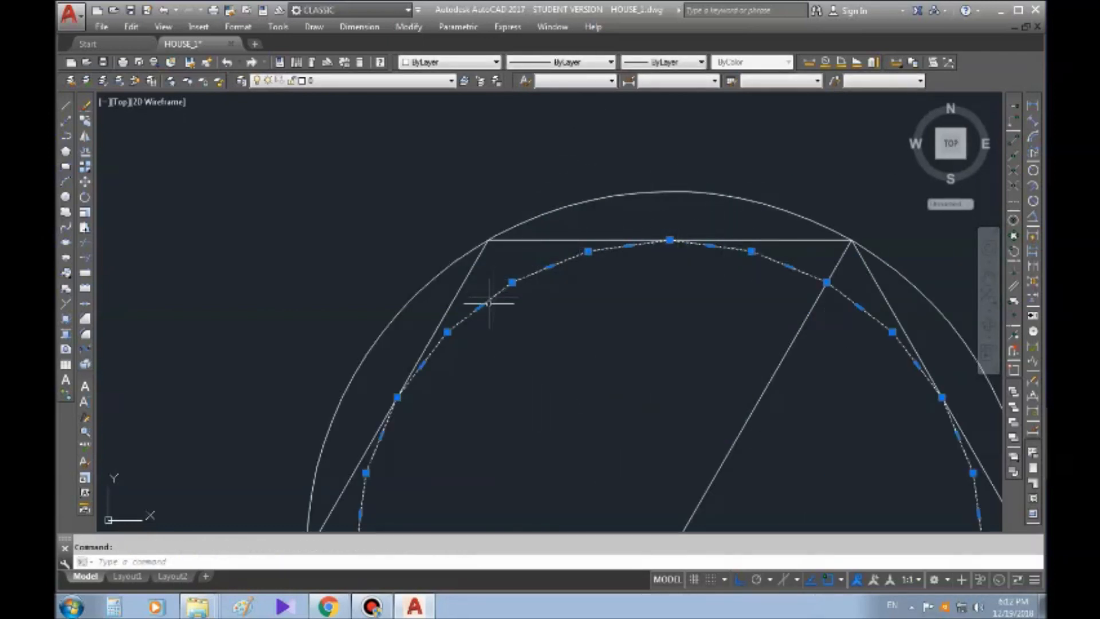
pyautogui.moveTo(554, 357); pyautogui.dragTo(594, 224, button='middle')
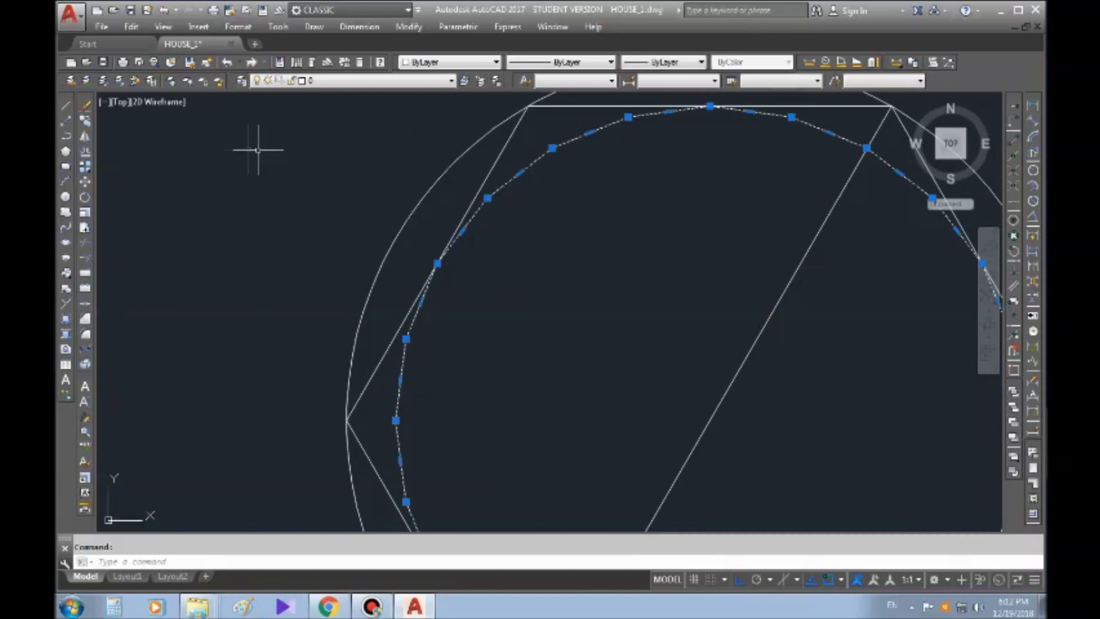
pyautogui.scroll(2, 189, 128)
pyautogui.press('Escape')
pyautogui.scroll(-7, 356, 236)
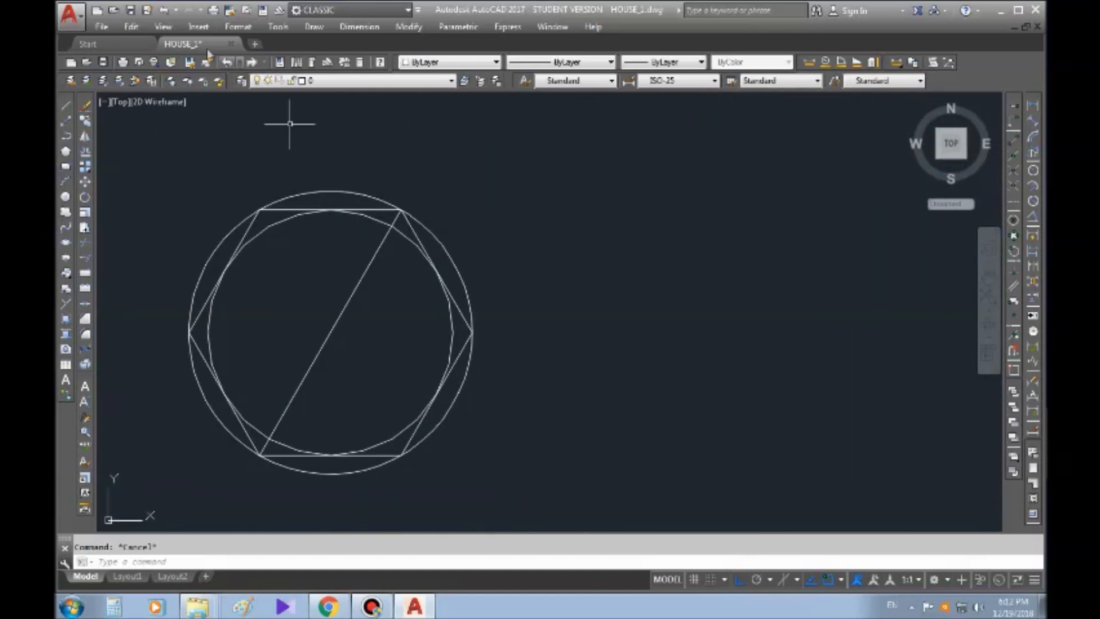
pyautogui.click(314, 26)
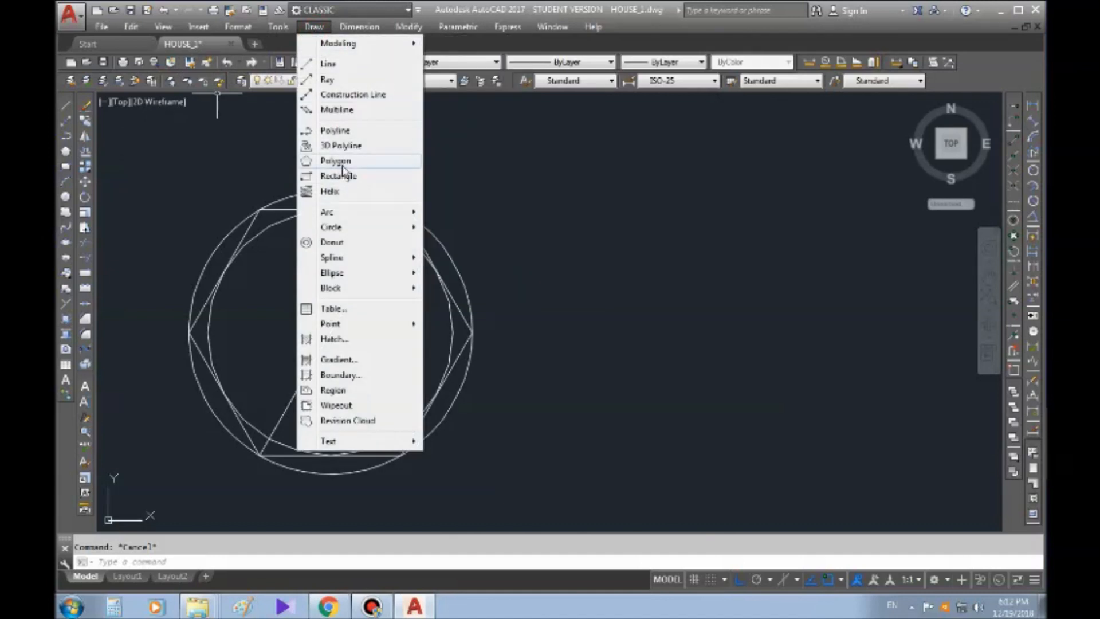
pyautogui.click(551, 217)
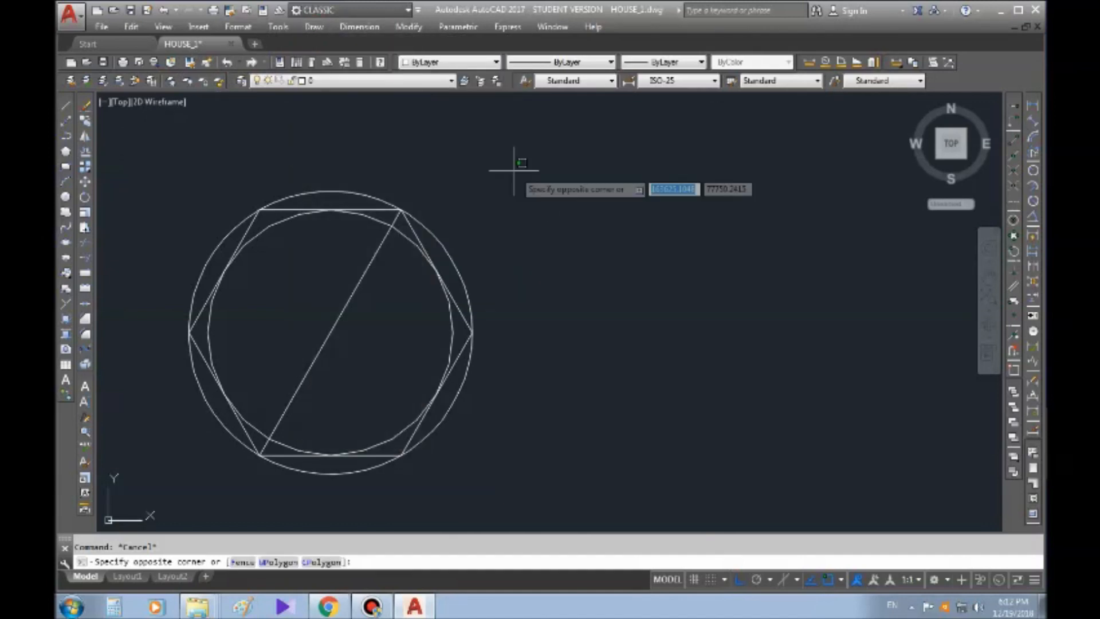
pyautogui.press('Escape')
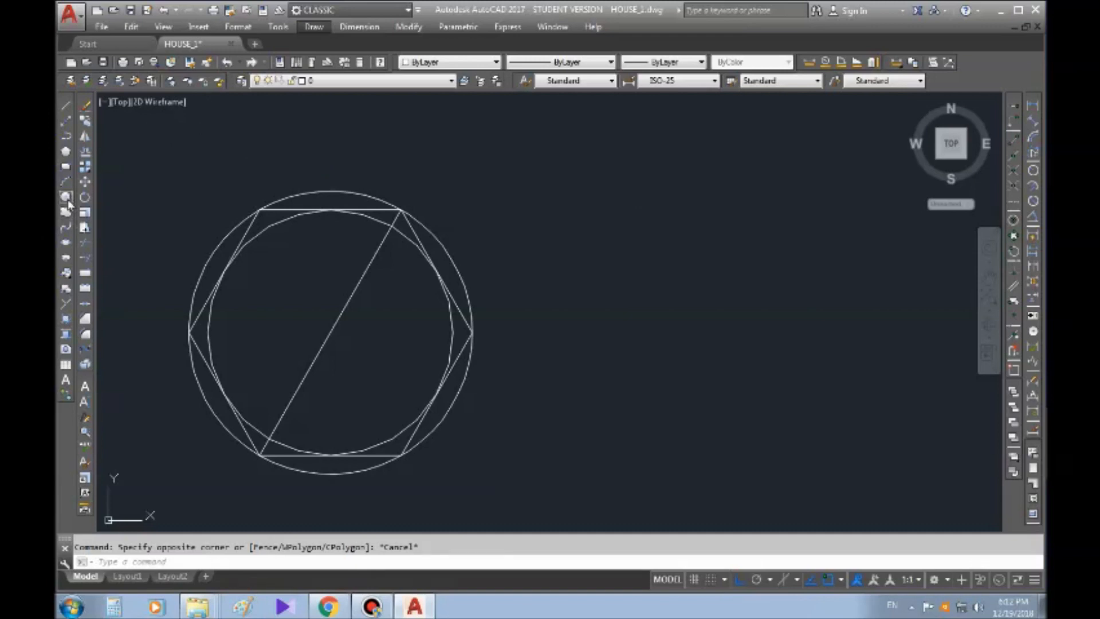
# - Delete the circle, the hexagon, the 24-sided polygon and the remaining diagonal line
pyautogui.click(517, 207)
pyautogui.click(408, 262)
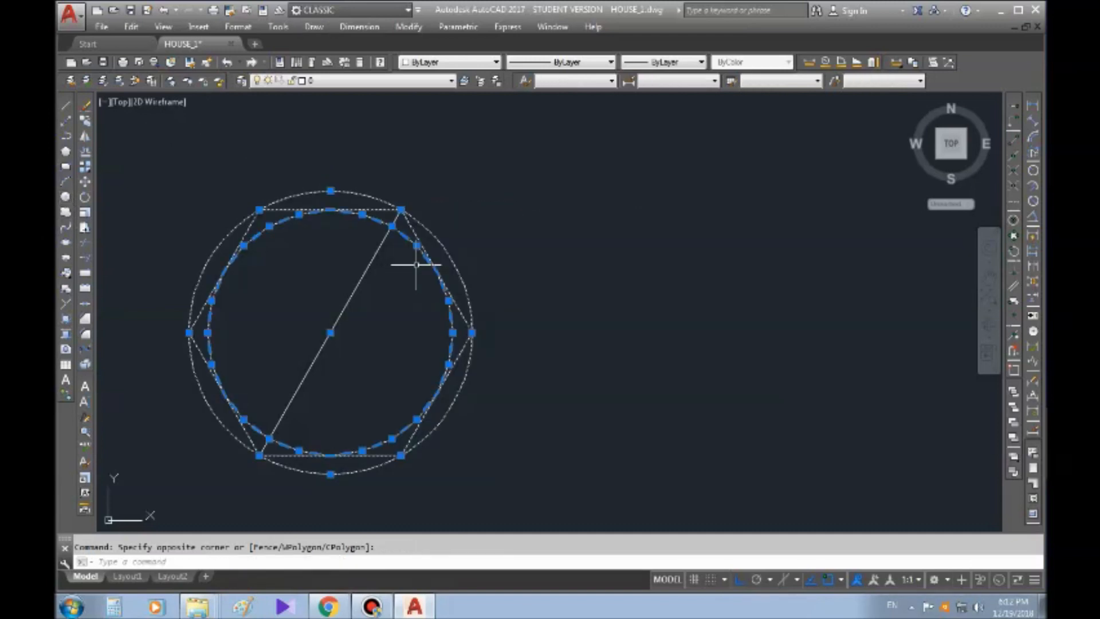
pyautogui.press('Delete')
pyautogui.click(399, 216)
pyautogui.click(345, 358)
pyautogui.click(464, 427)
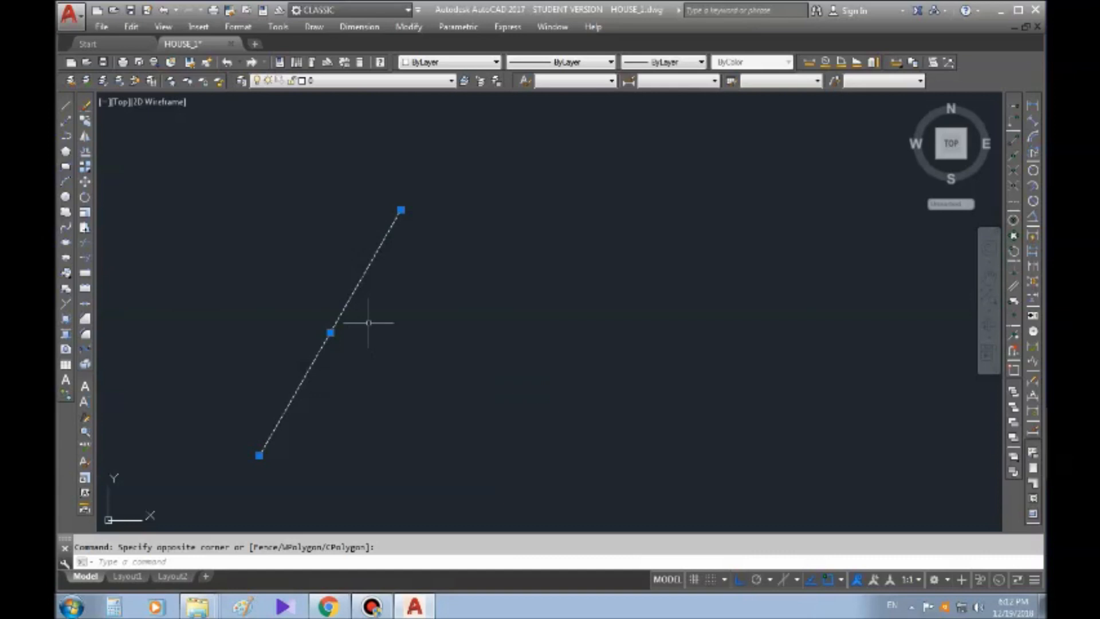
pyautogui.press('Delete')
# - Draw a vertical and a horizontal construction line crossing at one point in the empty area
pyautogui.click(66, 121)
pyautogui.click(427, 368)
pyautogui.click(435, 229)
pyautogui.click(584, 316)
pyautogui.press('Escape')
pyautogui.press('Escape')
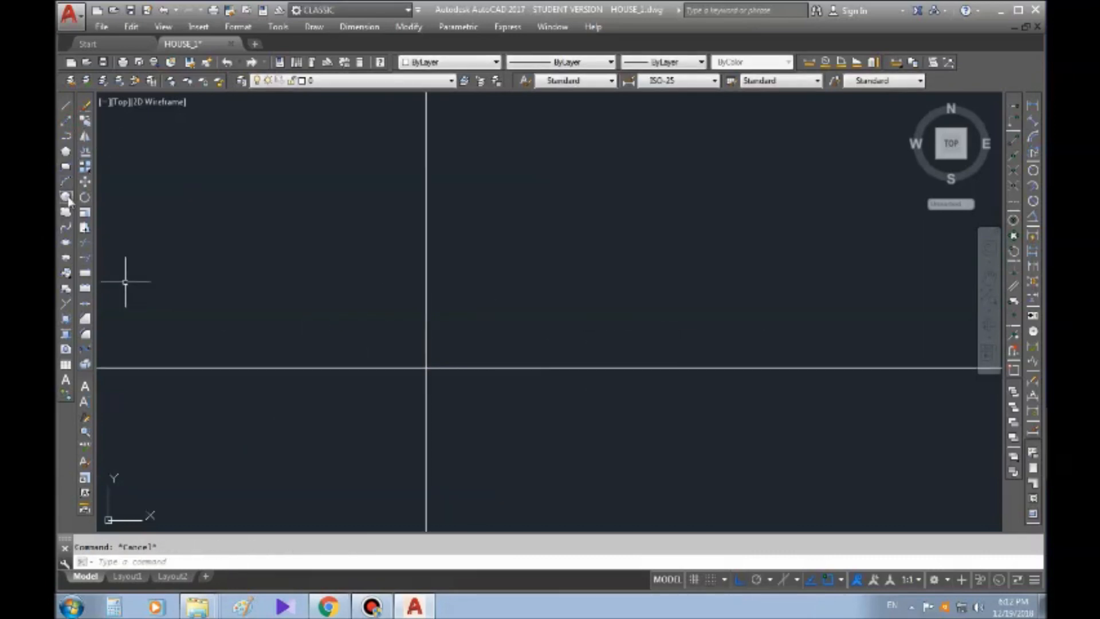
# - Draw a circle with a diameter of 500, centred on the intersection of the two construction lines
pyautogui.scroll(4, 428, 368)
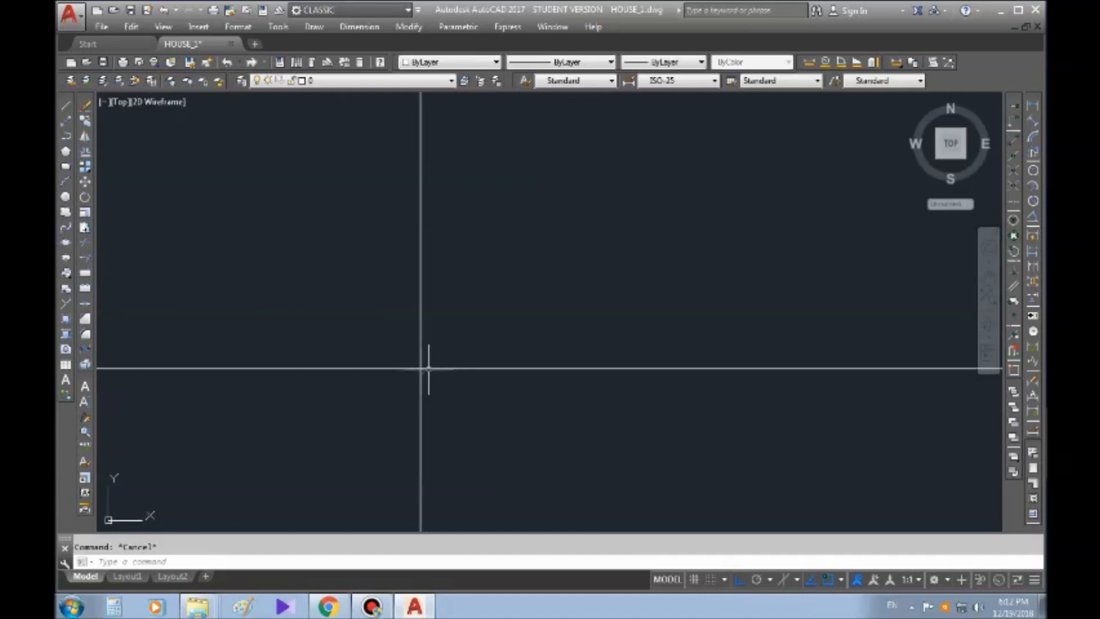
pyautogui.click(66, 198)
pyautogui.scroll(3, 429, 401)
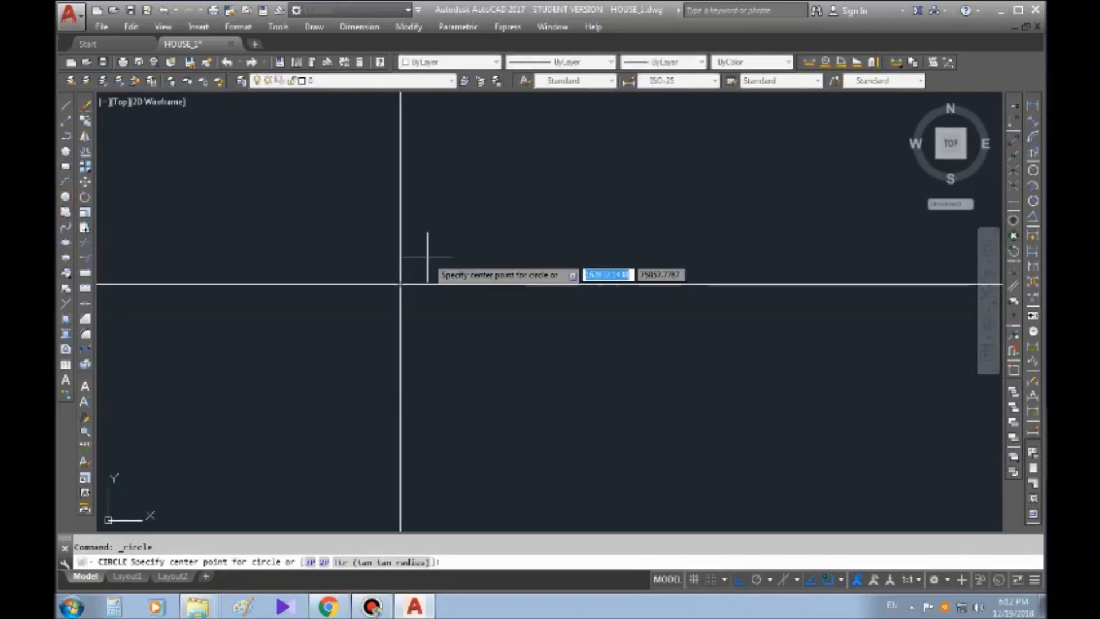
pyautogui.click(400, 284)
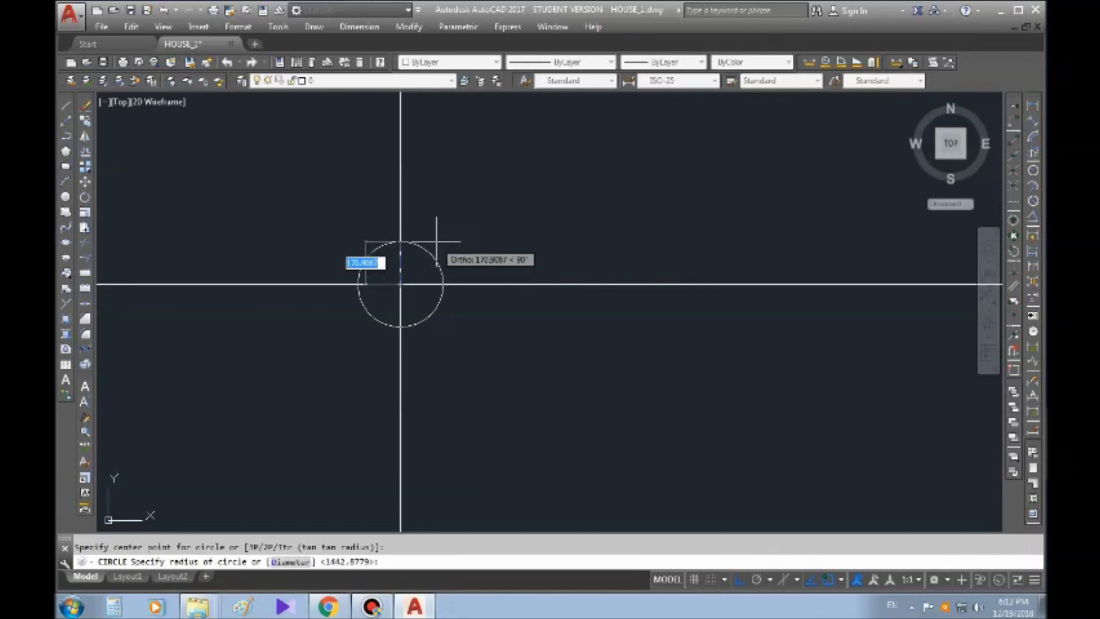
pyautogui.rightClick(495, 255)
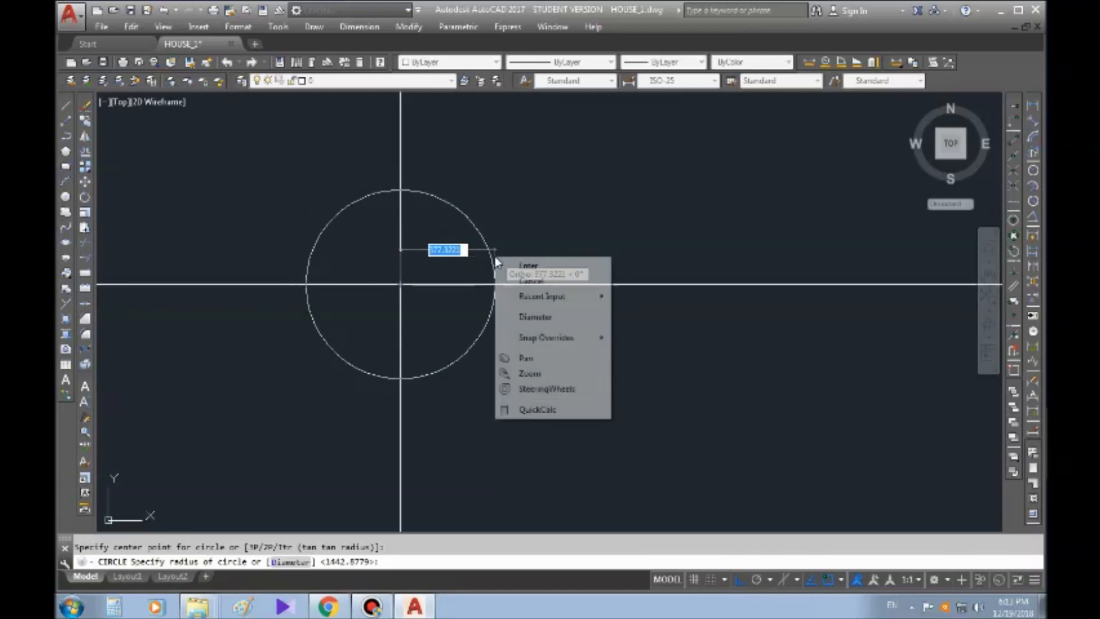
pyautogui.click(543, 318)
pyautogui.scroll(6, 458, 266)
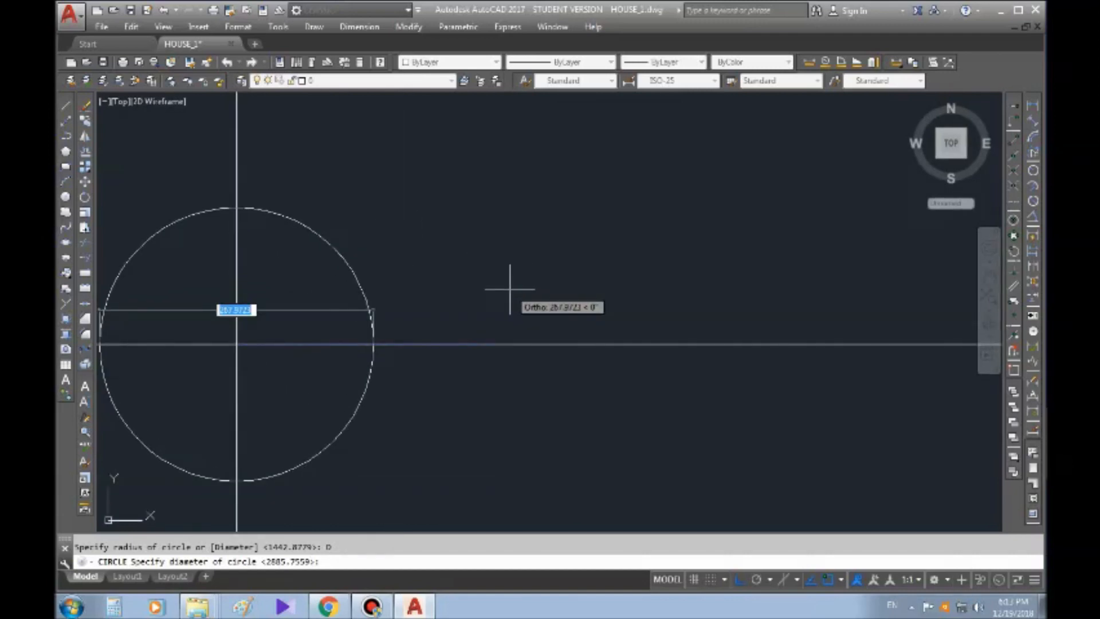
pyautogui.write('500')
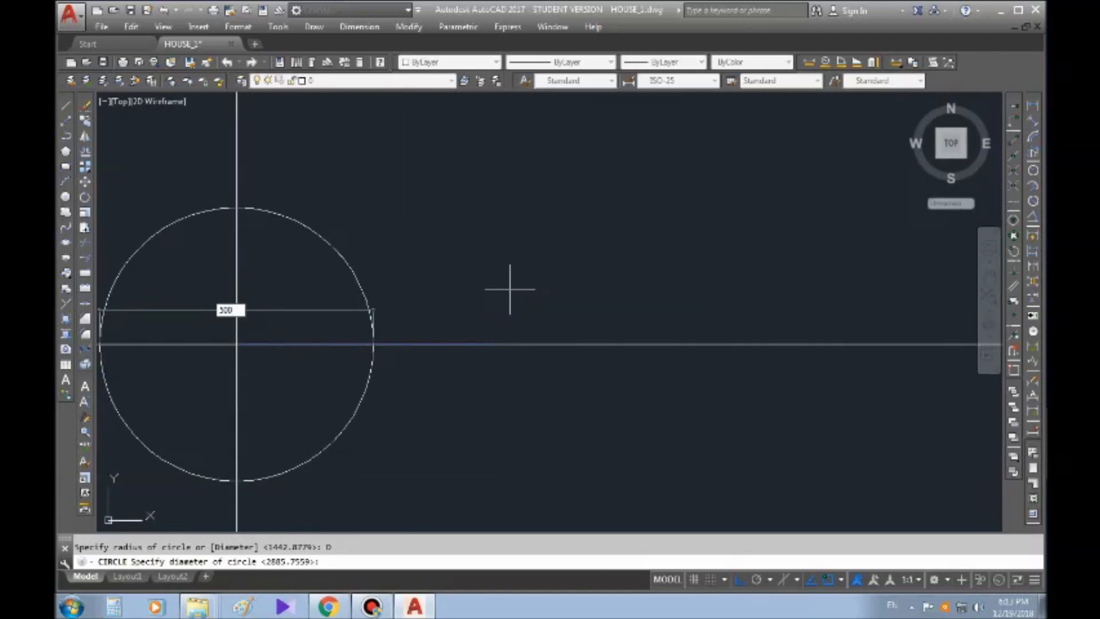
pyautogui.press('Return')
pyautogui.scroll(-2, 508, 289)
pyautogui.press('Escape')
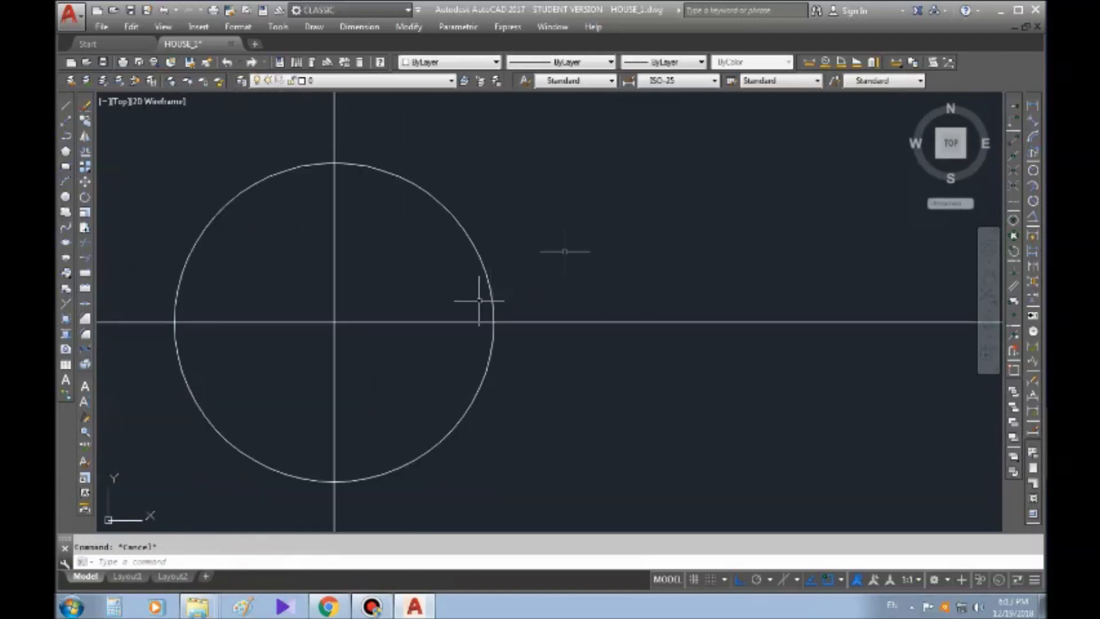
# - Measure the circle's radius from the construction lines' intersection to where the circle crosses the horizontal line
pyautogui.click(808, 63)
pyautogui.click(334, 321)
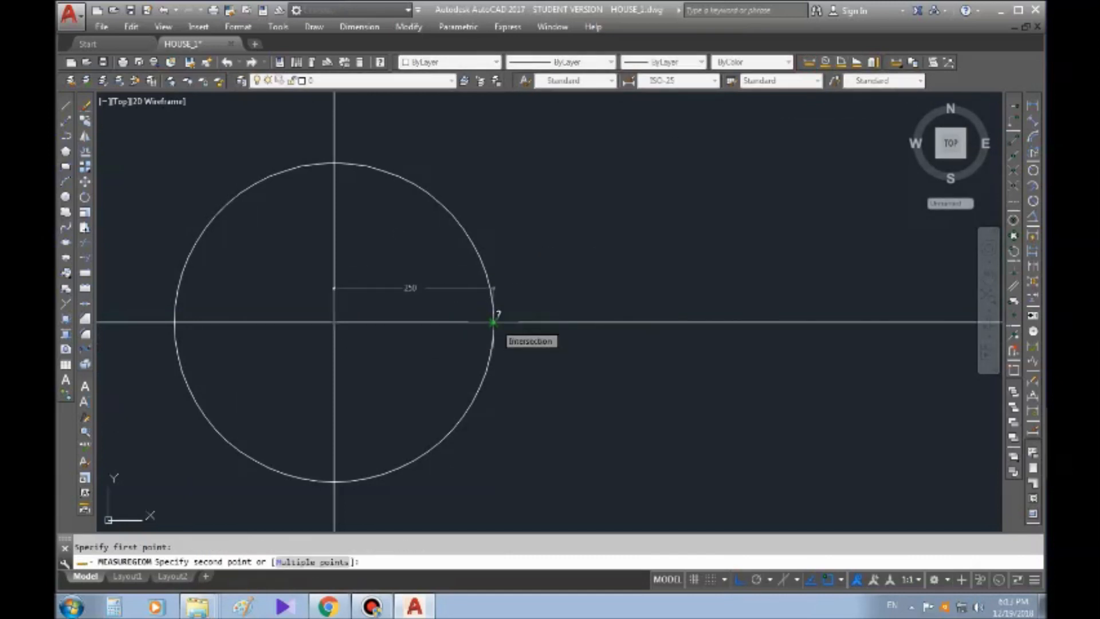
pyautogui.press('Escape')
pyautogui.click(65, 197)
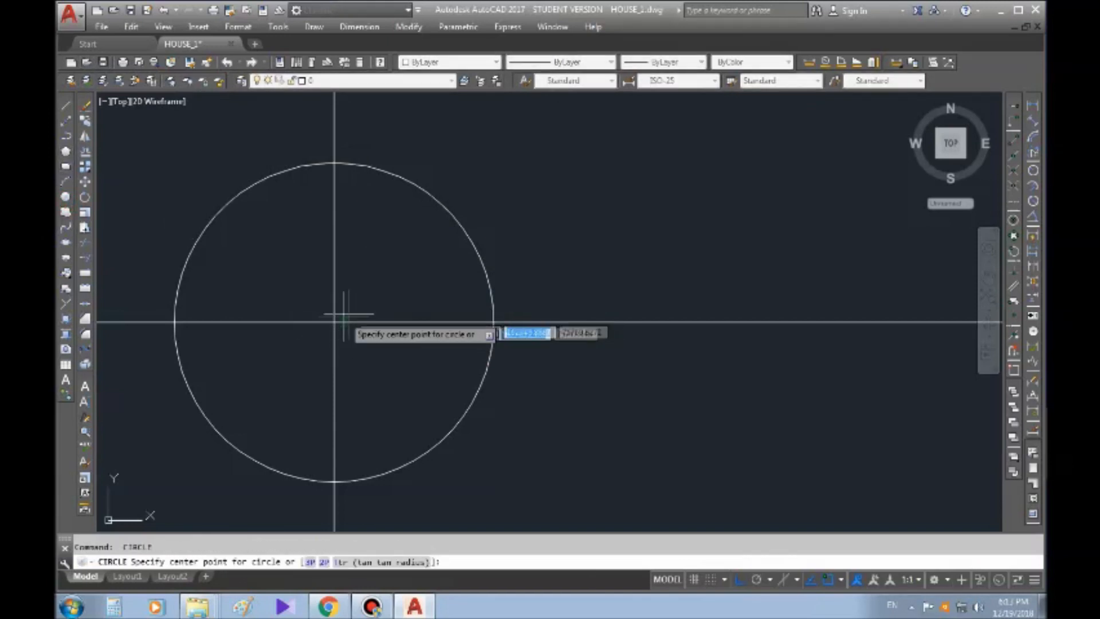
pyautogui.click(334, 322)
pyautogui.rightClick(376, 274)
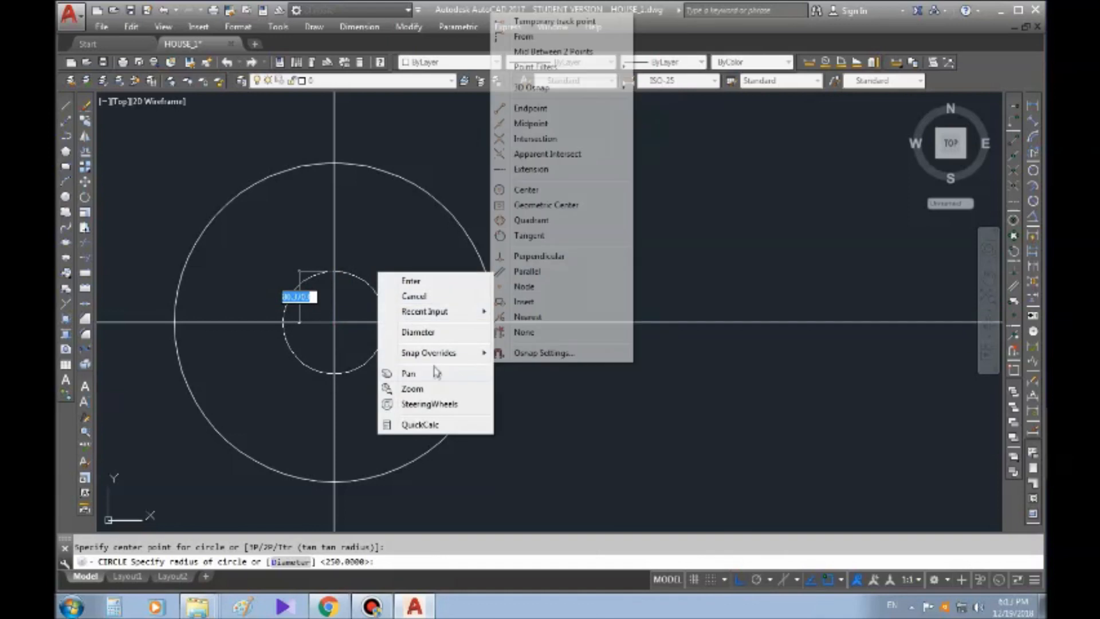
pyautogui.click(390, 561)
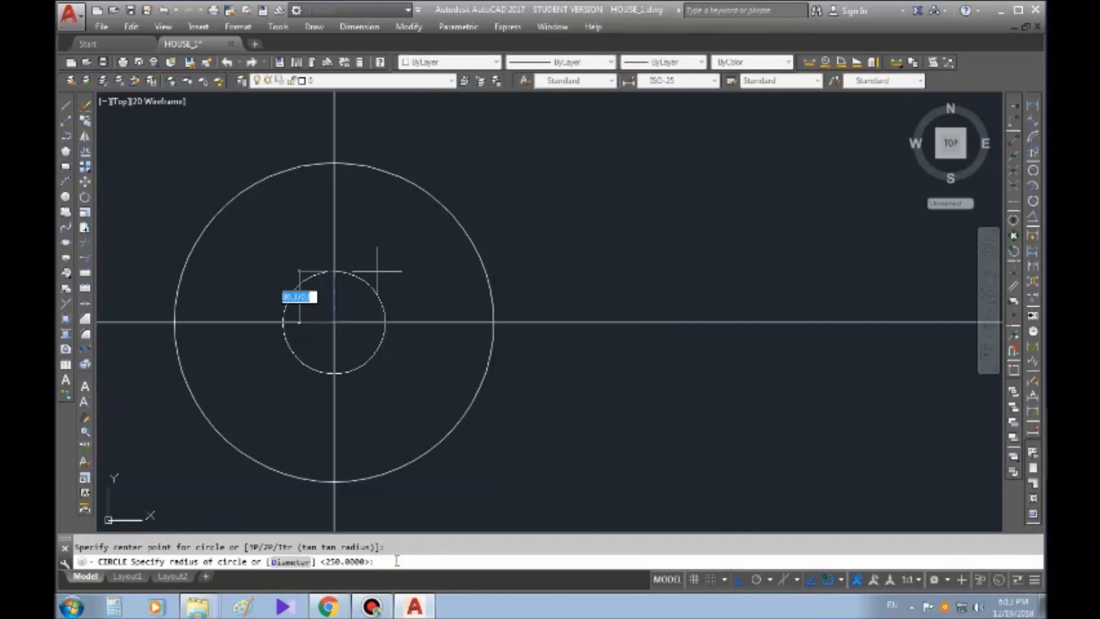
pyautogui.press('Escape')
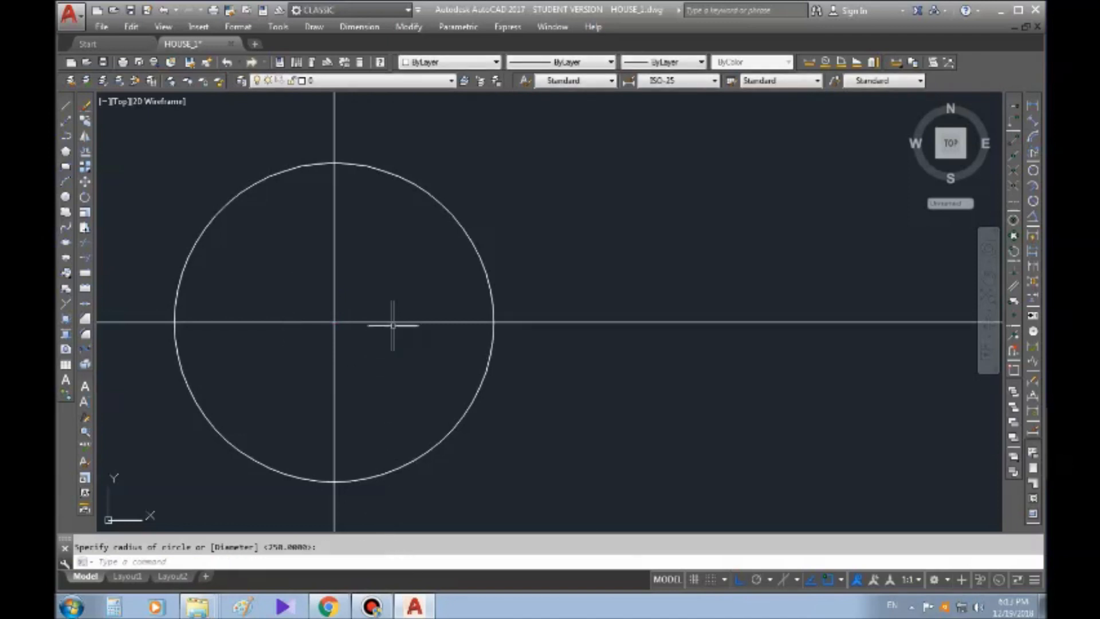
pyautogui.click(487, 261)
pyautogui.press('Escape')
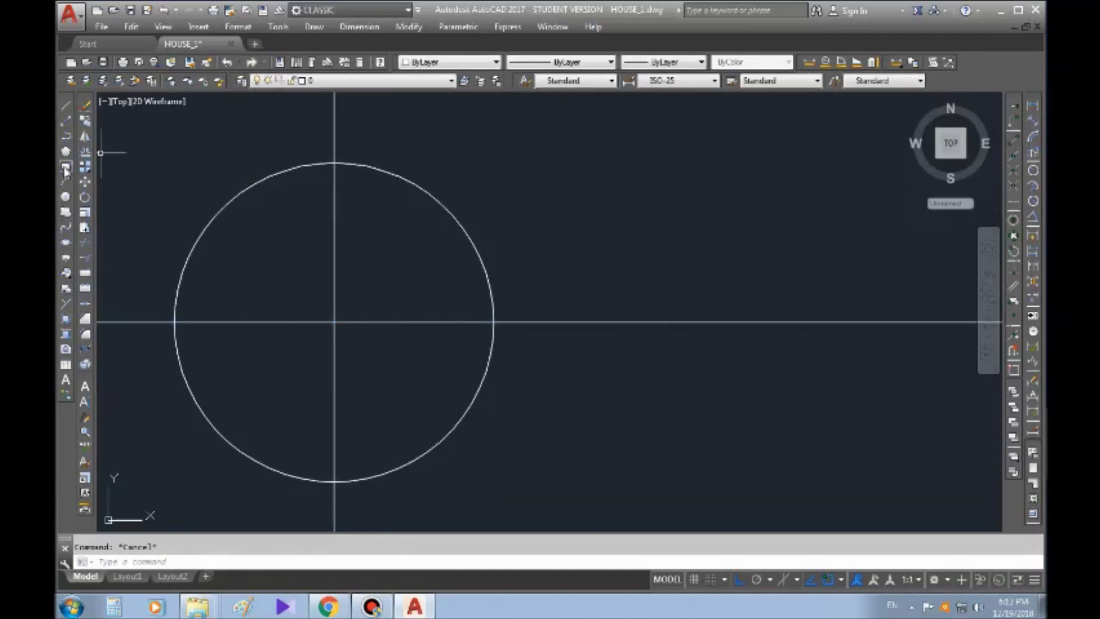
# - Draw a concentric inner circle with a radius of 125 at the intersection of the construction lines
pyautogui.click(66, 197)
pyautogui.click(334, 322)
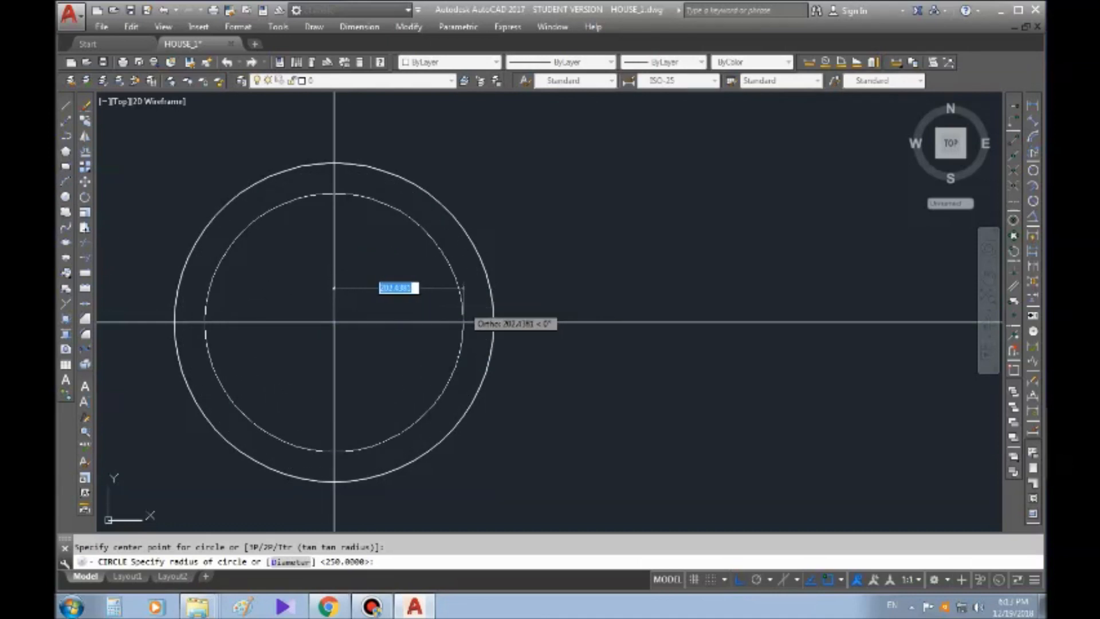
pyautogui.write('12')
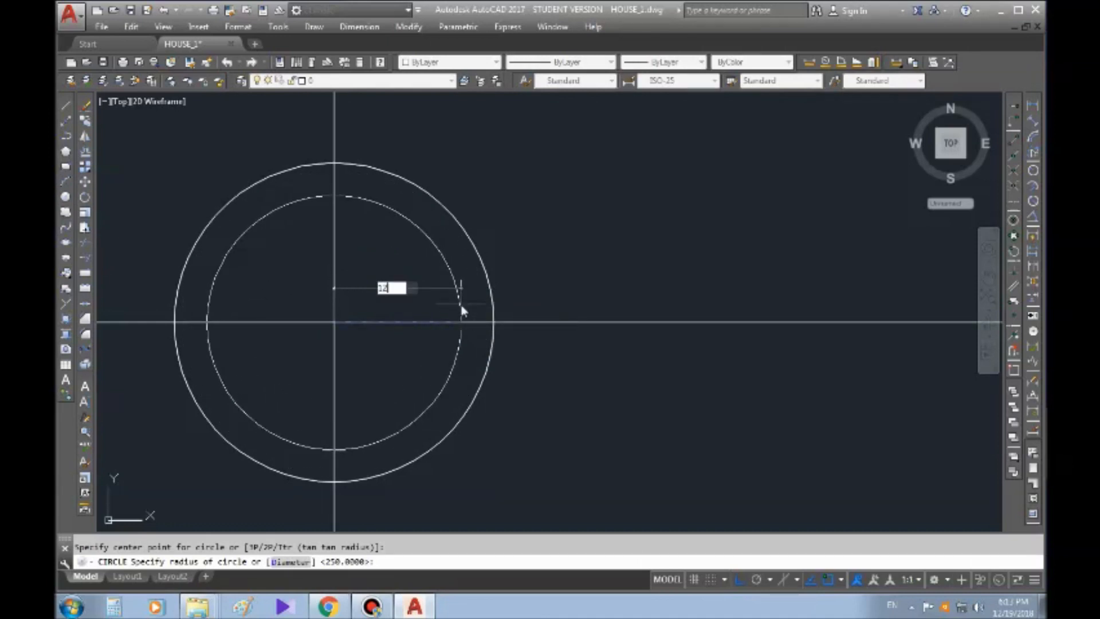
pyautogui.write('5')
pyautogui.press('Return')
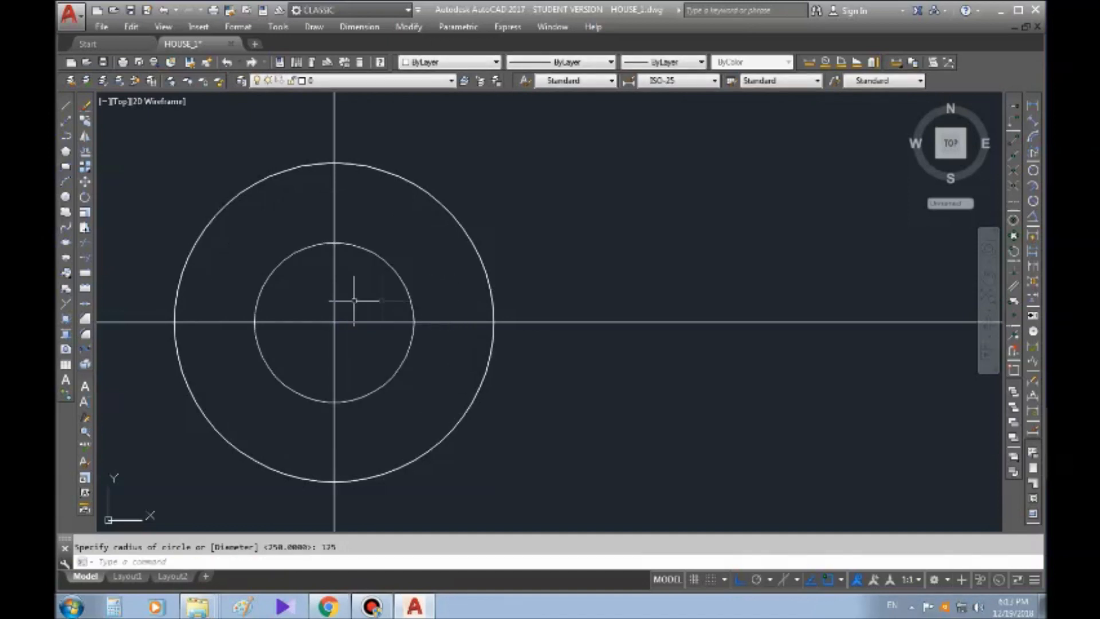
pyautogui.press('Escape')
# - Measure the inner circle's radius from its centre to where it crosses the horizontal construction line
pyautogui.click(808, 62)
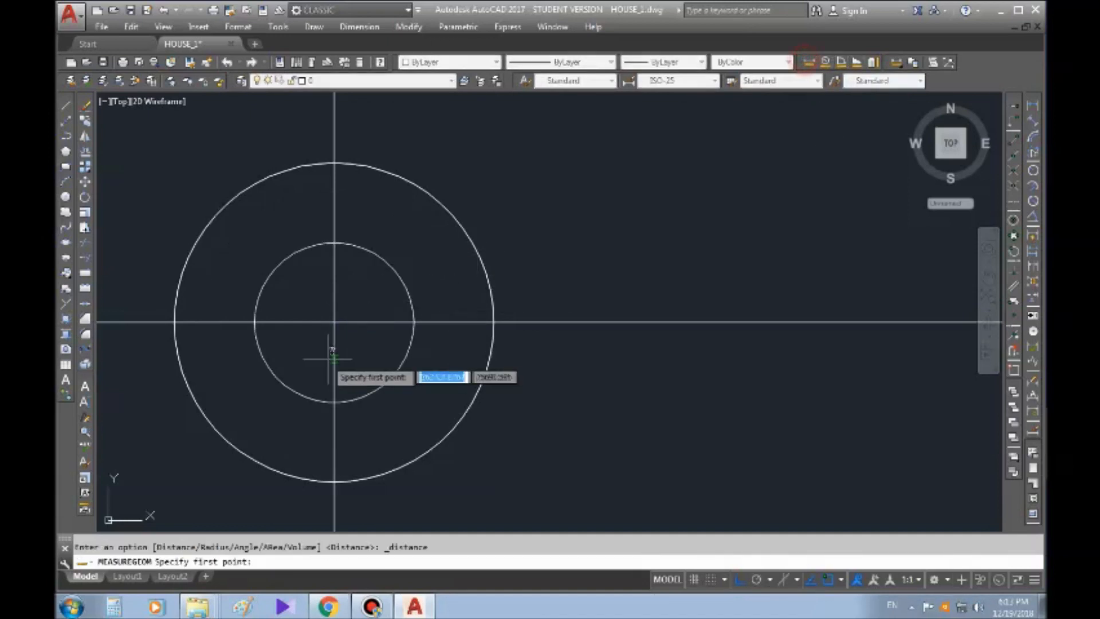
pyautogui.click(334, 322)
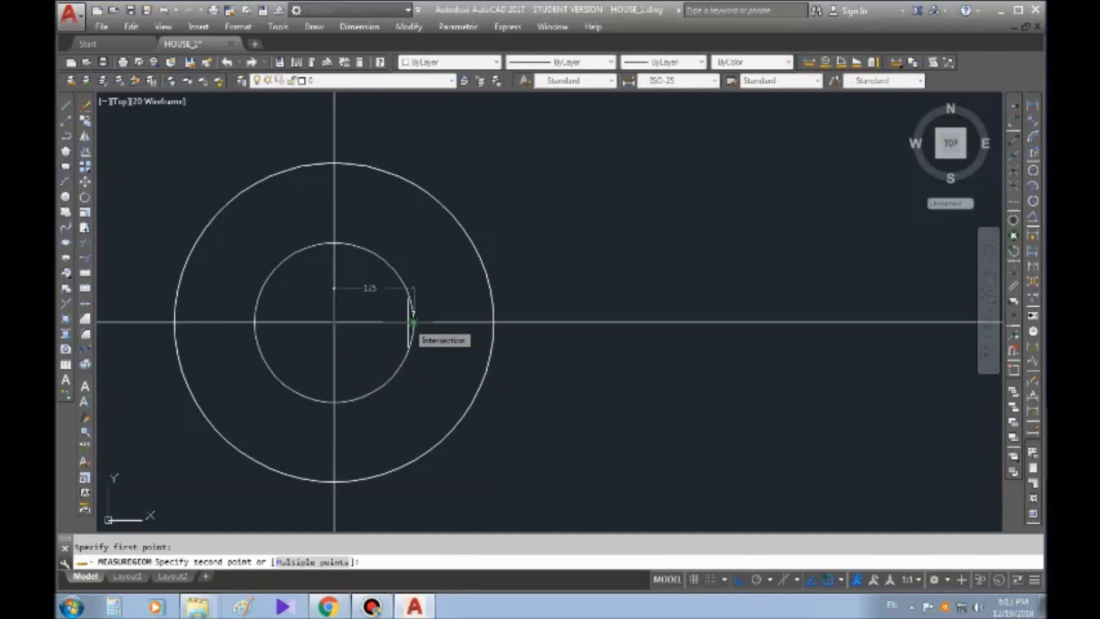
pyautogui.press('Escape')
# - Delete both concentric circles, keeping the two construction lines
pyautogui.scroll(-4, 371, 317)
pyautogui.scroll(4, 389, 321)
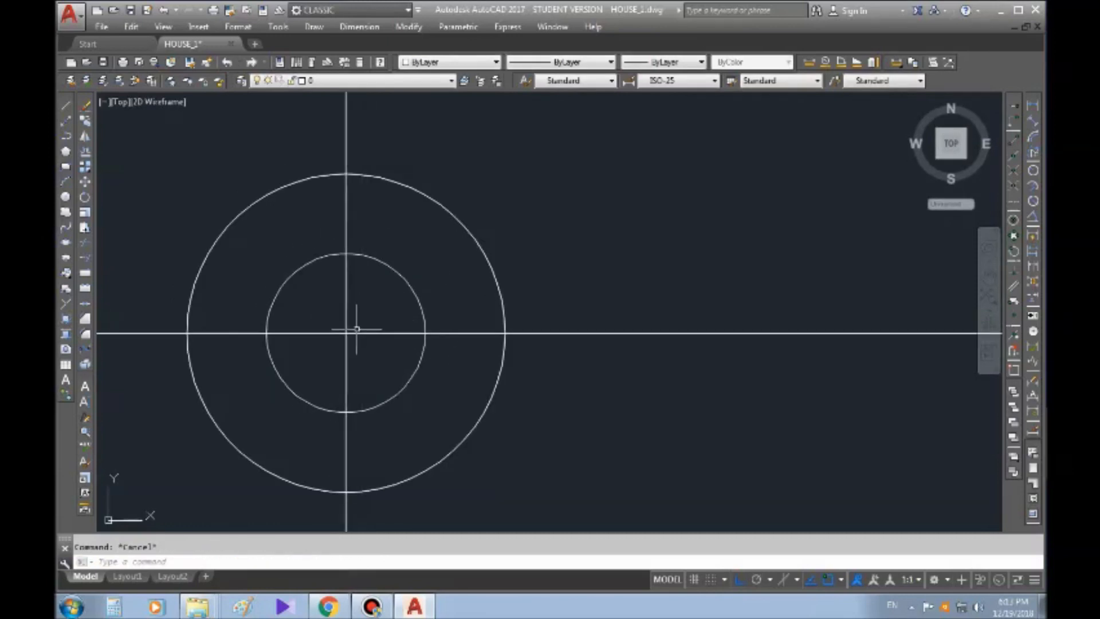
pyautogui.moveTo(421, 296); pyautogui.dragTo(421, 252, button='middle')
pyautogui.click(485, 162)
pyautogui.click(403, 262)
pyautogui.press('Delete')
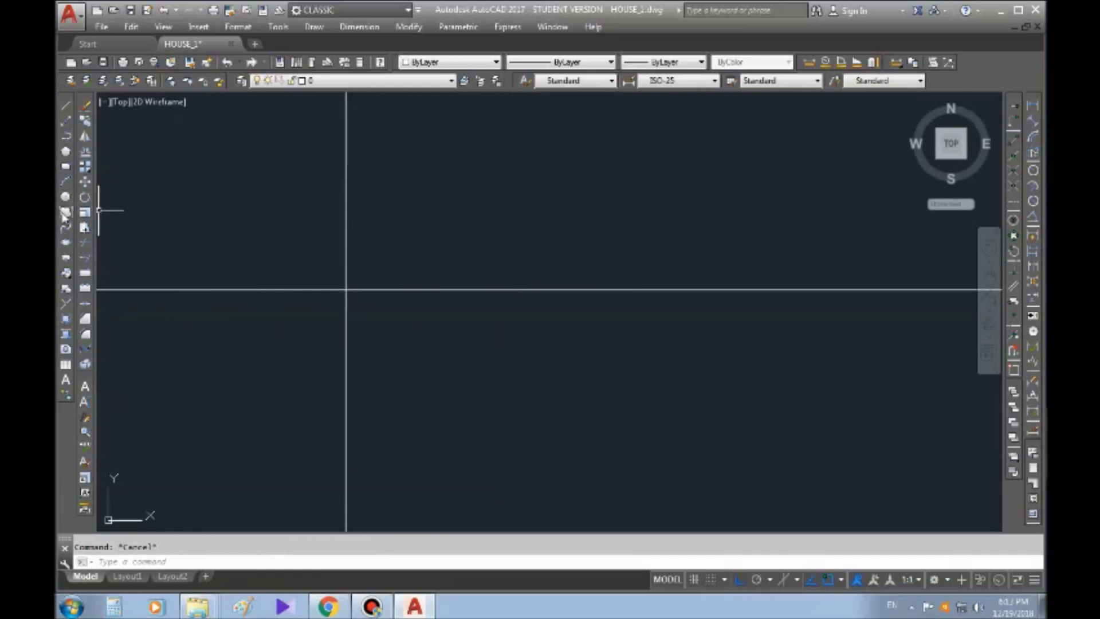
pyautogui.click(65, 213)
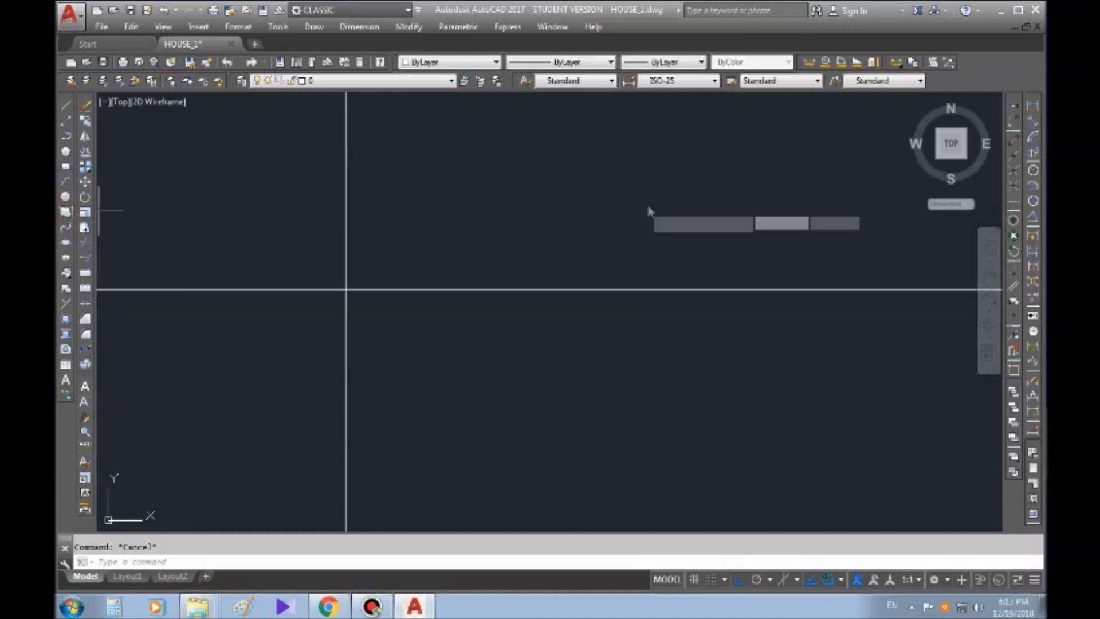
pyautogui.moveTo(651, 213); pyautogui.dragTo(590, 217, button='middle')
pyautogui.moveTo(539, 258); pyautogui.dragTo(466, 285, button='middle')
pyautogui.scroll(-12, 420, 258)
pyautogui.moveTo(214, 207); pyautogui.dragTo(521, 282, button='middle')
pyautogui.press('Escape')
# - Examine the upper walls, window openings and furniture of the living room in the house plan
pyautogui.scroll(-2, 398, 293)
pyautogui.scroll(-4, 397, 293)
pyautogui.scroll(8, 264, 347)
pyautogui.moveTo(263, 346); pyautogui.dragTo(552, 363, button='middle')
pyautogui.scroll(6, 369, 324)
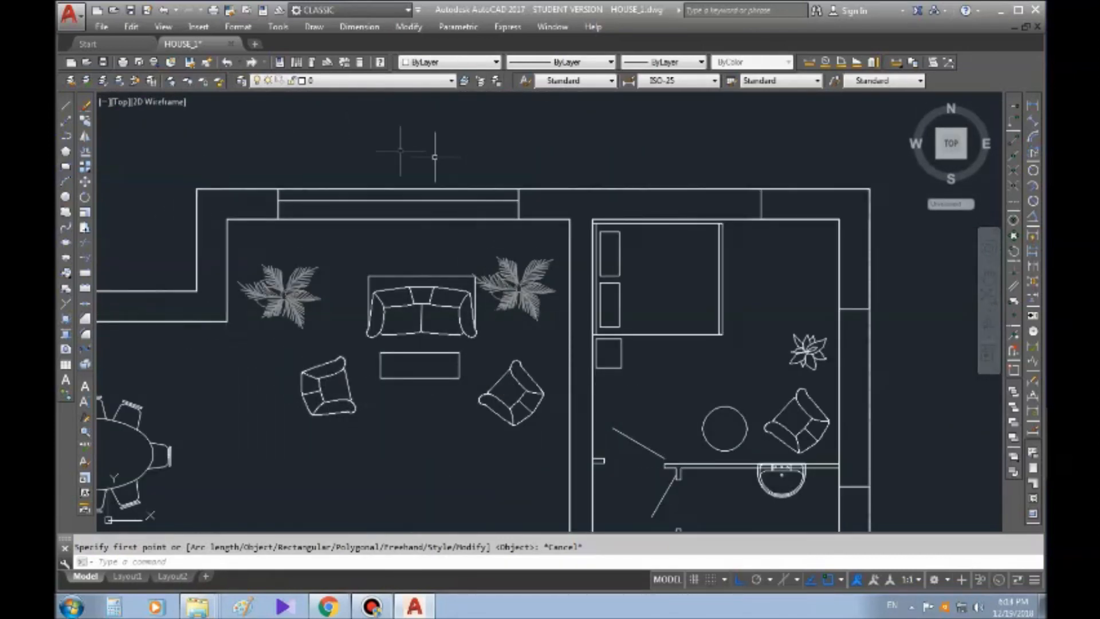
pyautogui.moveTo(423, 176); pyautogui.dragTo(559, 183, button='middle')
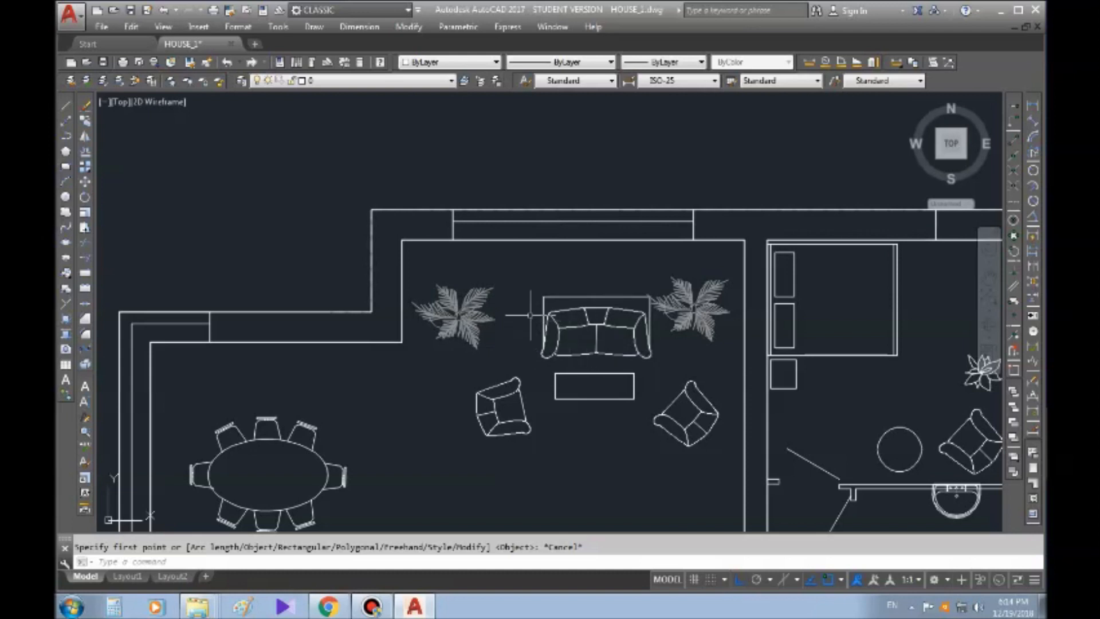
pyautogui.moveTo(481, 202); pyautogui.dragTo(502, 167, button='middle')
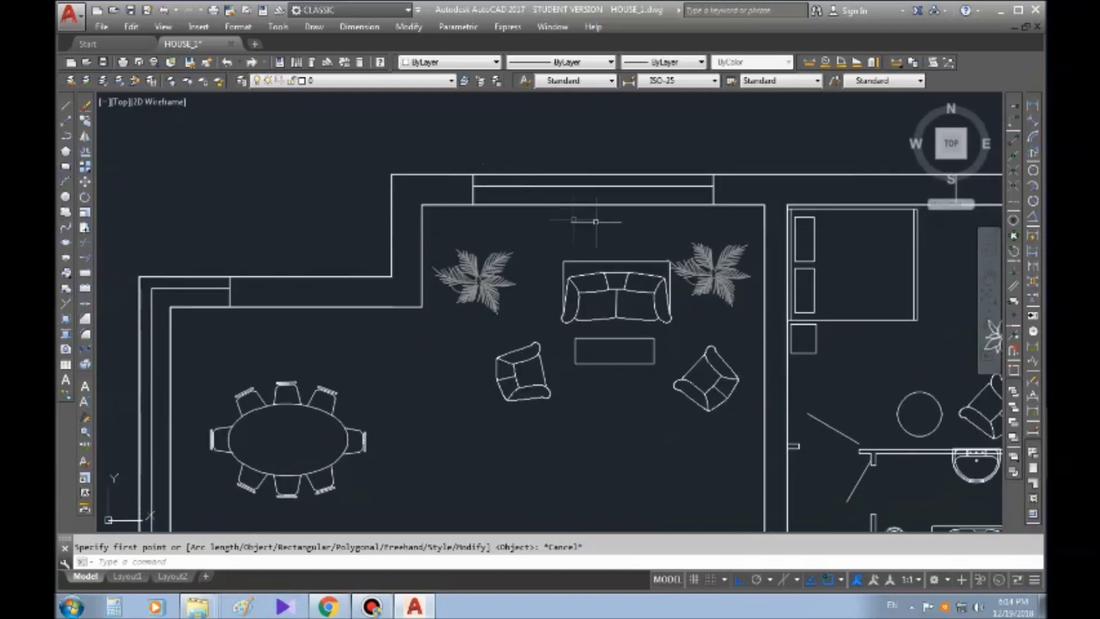
pyautogui.moveTo(601, 177); pyautogui.dragTo(598, 249, button='middle')
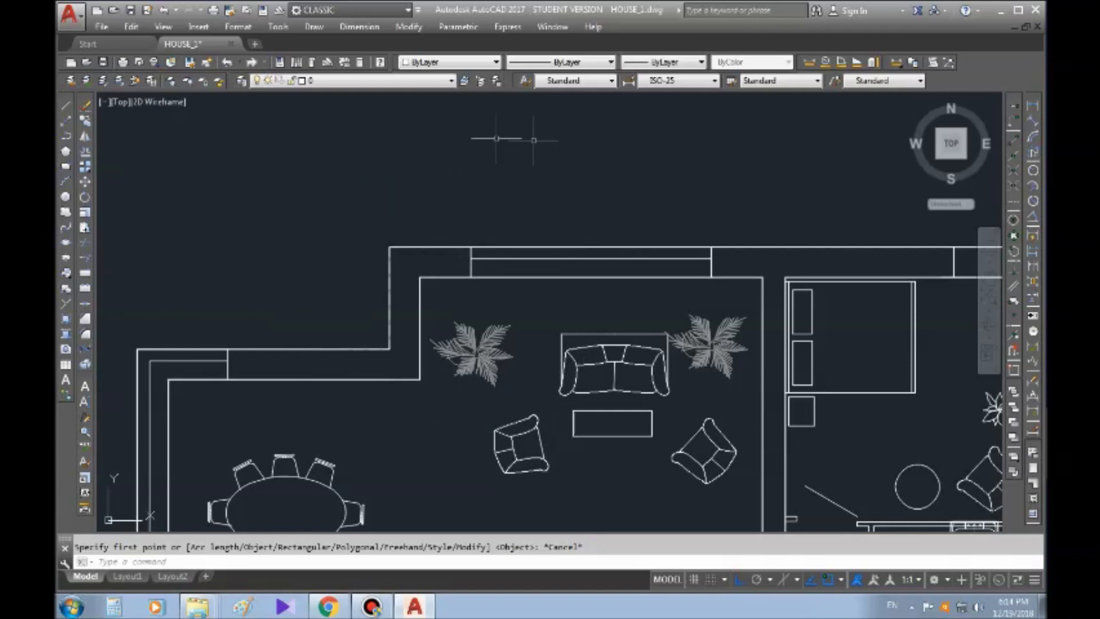
pyautogui.moveTo(454, 385); pyautogui.dragTo(468, 332, button='middle')
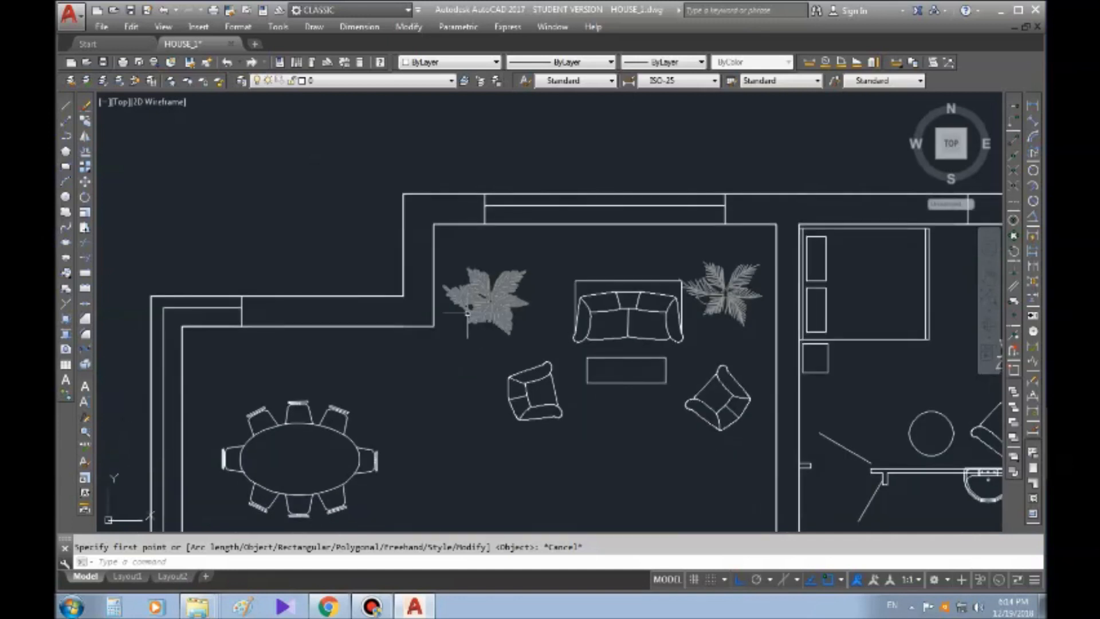
pyautogui.press('Escape')
# - Draw a freehand revision cloud around the living room's upper-left outer wall corner, with the arc direction reversed
pyautogui.click(66, 212)
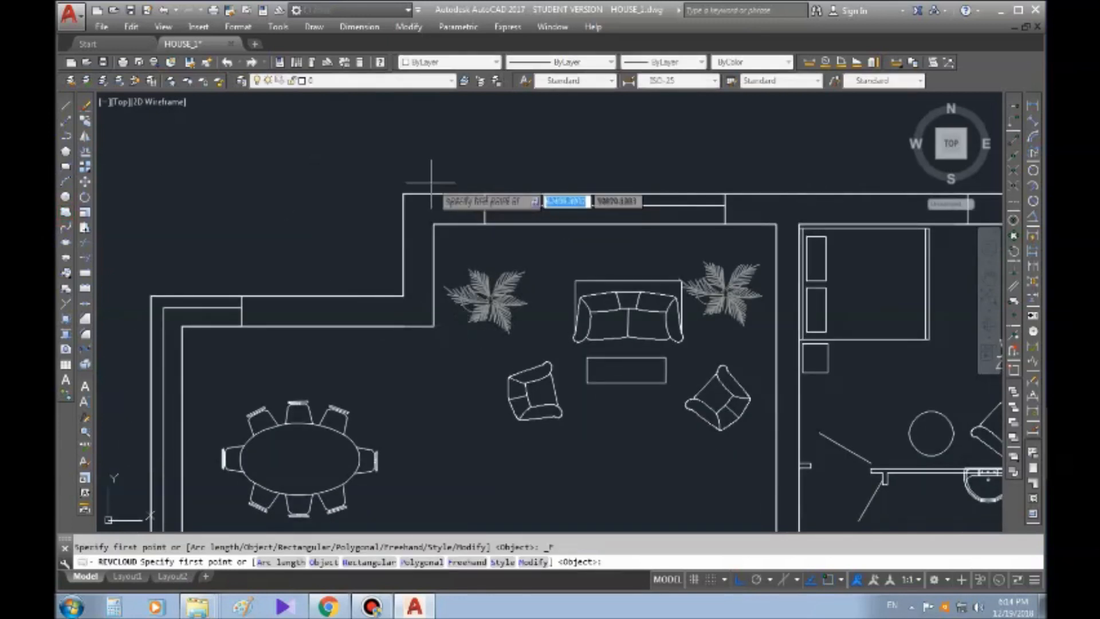
pyautogui.click(437, 128)
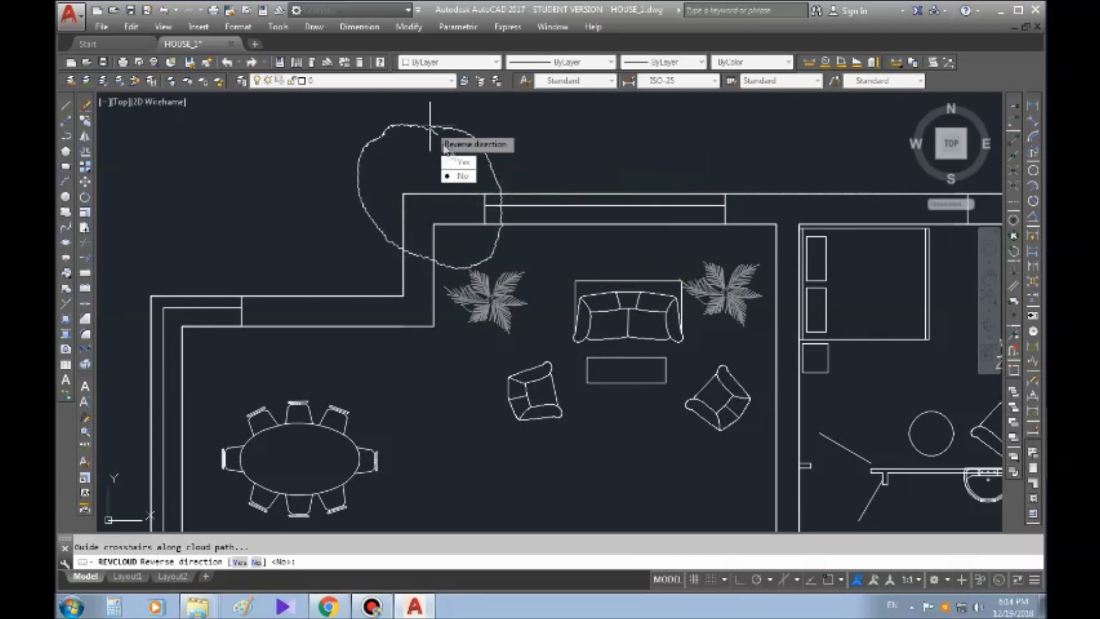
pyautogui.click(461, 164)
pyautogui.scroll(5, 435, 120)
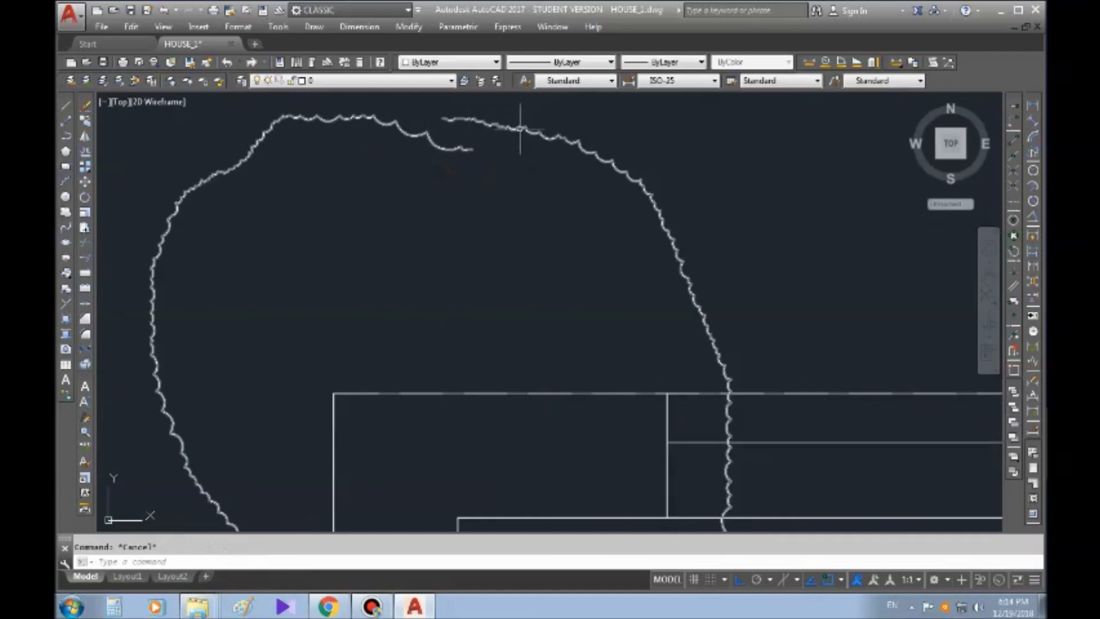
# - Change the colour of the revision cloud around the wall corner to red
pyautogui.click(481, 119)
pyautogui.click(380, 81)
pyautogui.click(447, 62)
pyautogui.click(419, 97)
pyautogui.press('Escape')
pyautogui.scroll(-3, 515, 204)
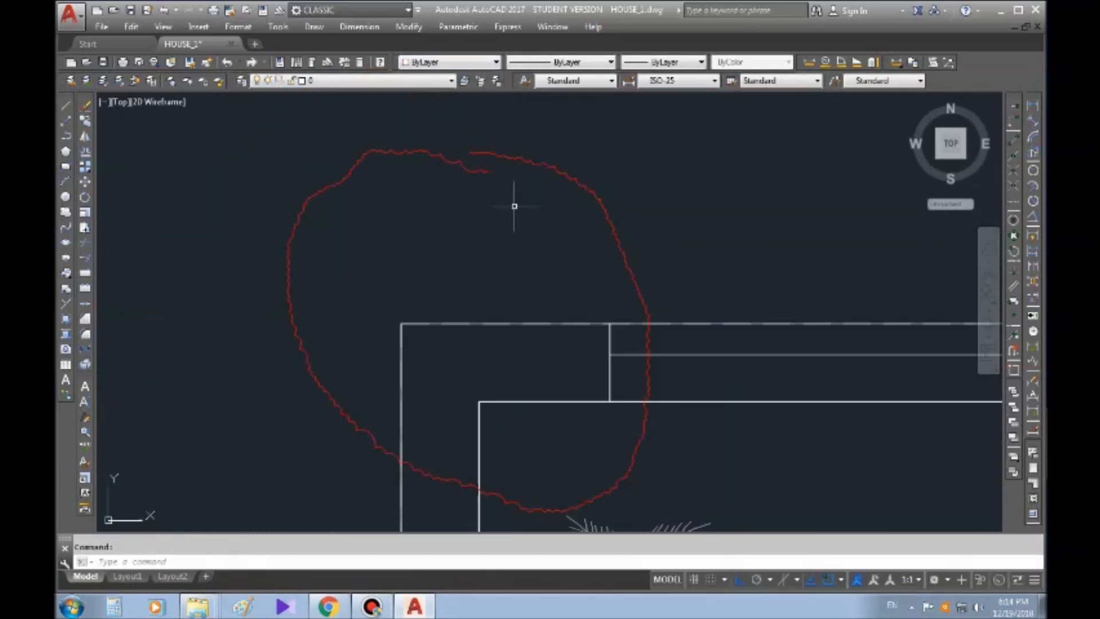
# - Start another revision cloud and set both its minimum and maximum arc length to 10
pyautogui.moveTo(597, 357); pyautogui.dragTo(573, 252, button='middle')
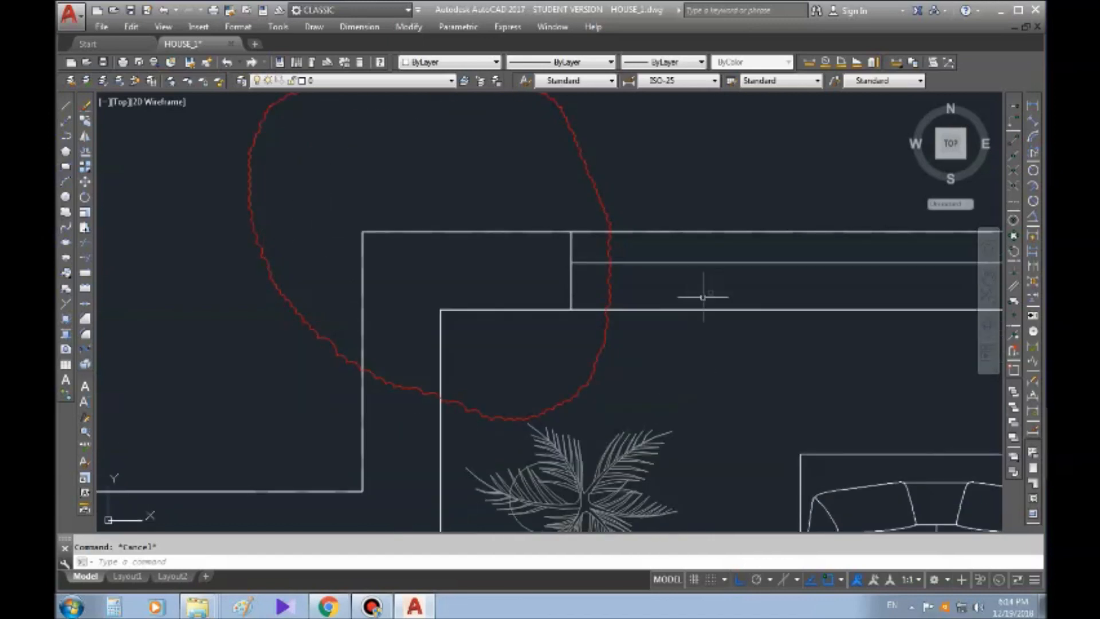
pyautogui.scroll(-2, 496, 345)
pyautogui.scroll(-2, 496, 345)
pyautogui.moveTo(479, 317); pyautogui.dragTo(451, 310, button='middle')
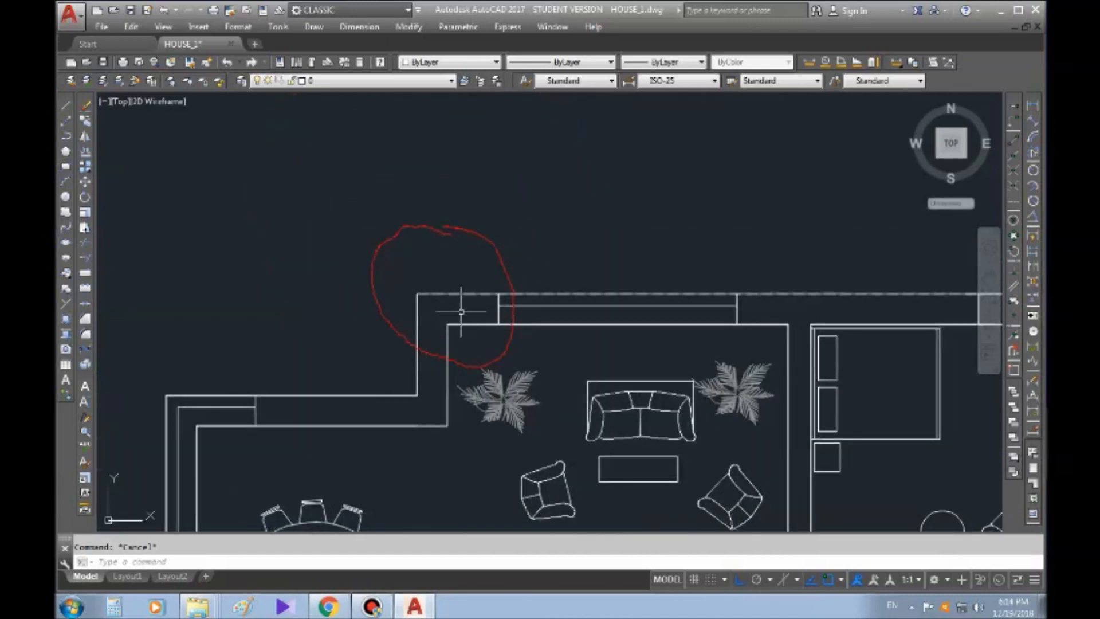
pyautogui.scroll(4, 463, 314)
pyautogui.moveTo(574, 353)
pyautogui.mouseDown(button='middle')
pyautogui.moveTo(569, 363)
pyautogui.moveTo(589, 343)
pyautogui.moveTo(576, 320)
pyautogui.mouseUp(button='middle')
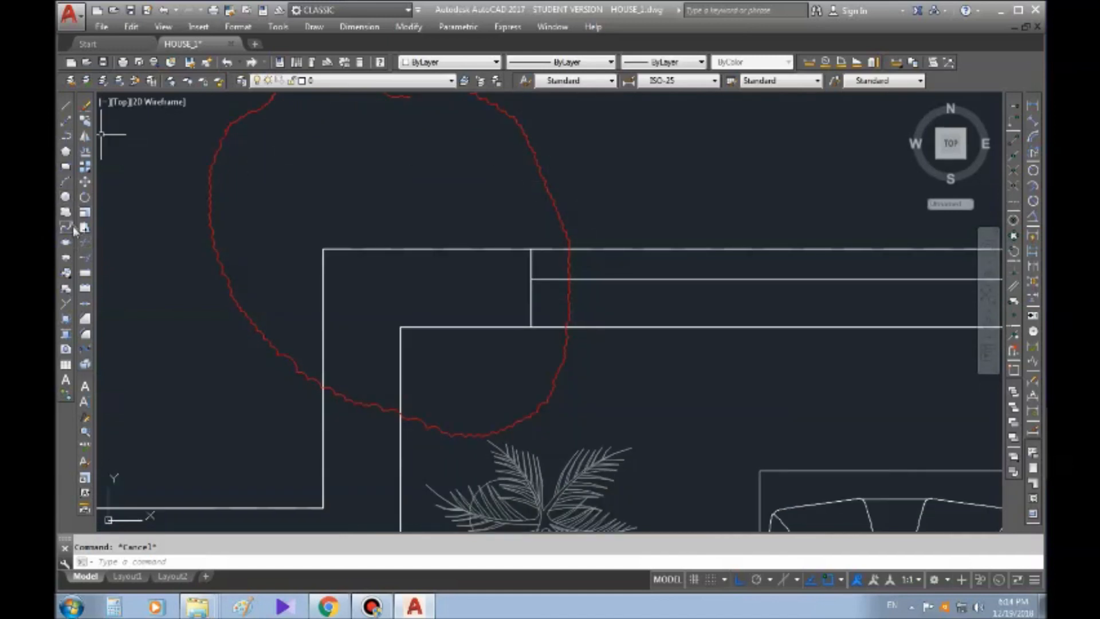
pyautogui.click(65, 213)
pyautogui.rightClick(438, 219)
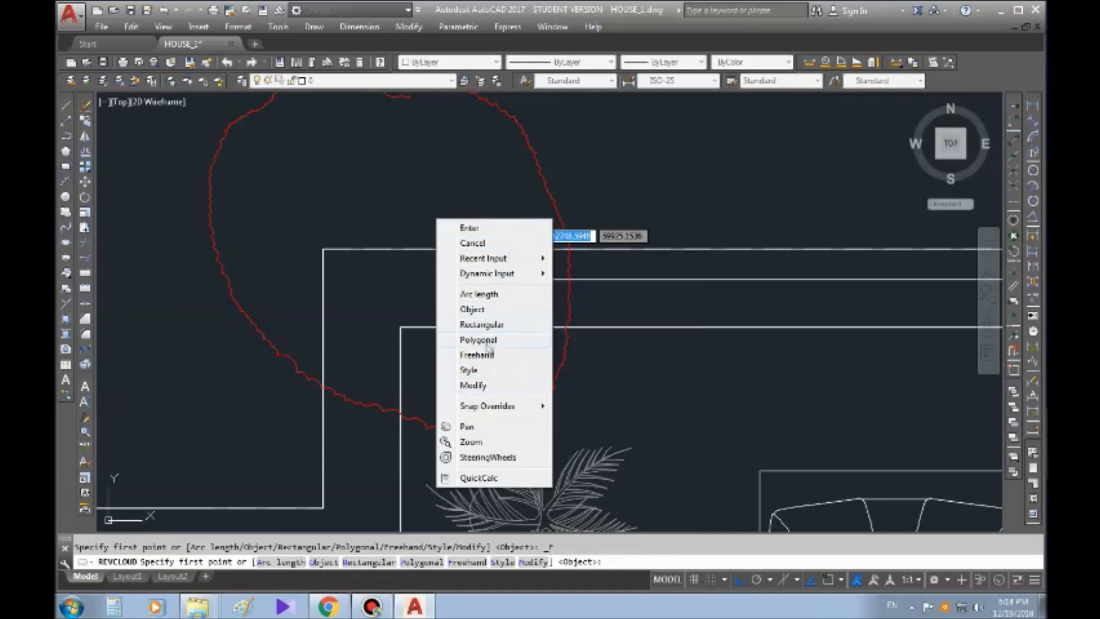
pyautogui.click(493, 295)
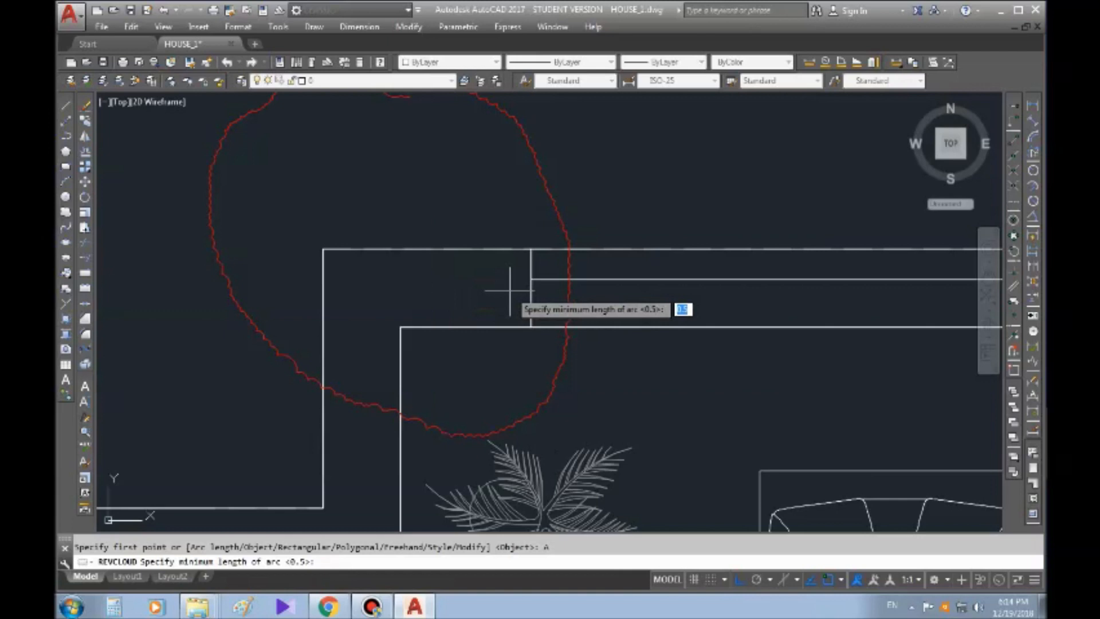
pyautogui.write('10')
pyautogui.press('Return')
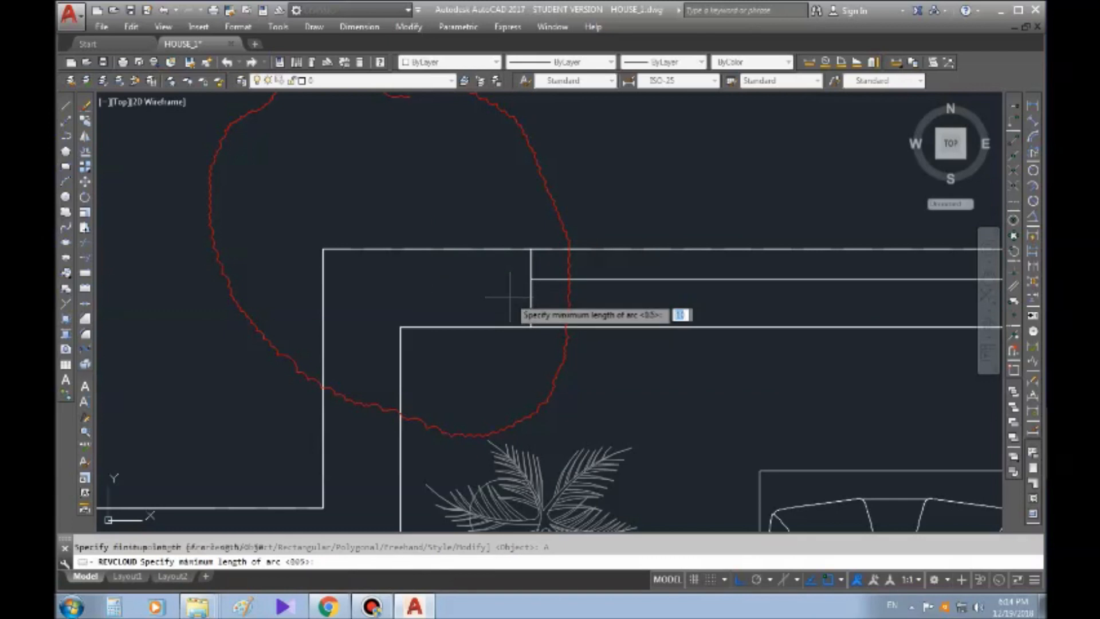
pyautogui.press('Return')
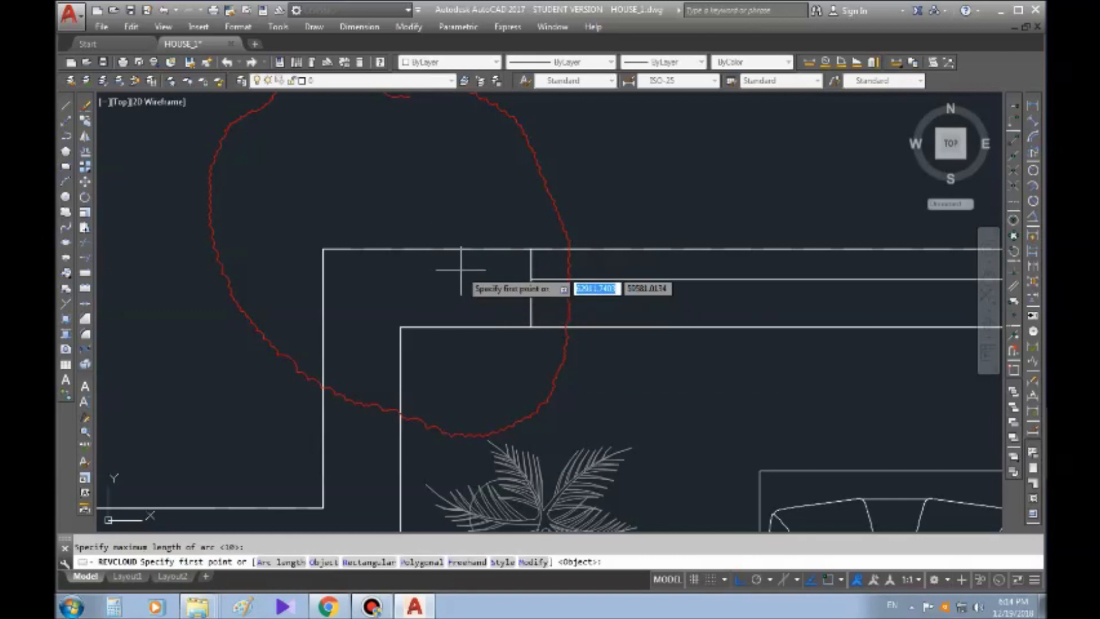
# - Draw a small freehand closed revision cloud across the outer wall line inside the red cloud, without reversing the arc direction
pyautogui.click(460, 269)
pyautogui.scroll(4, 492, 238)
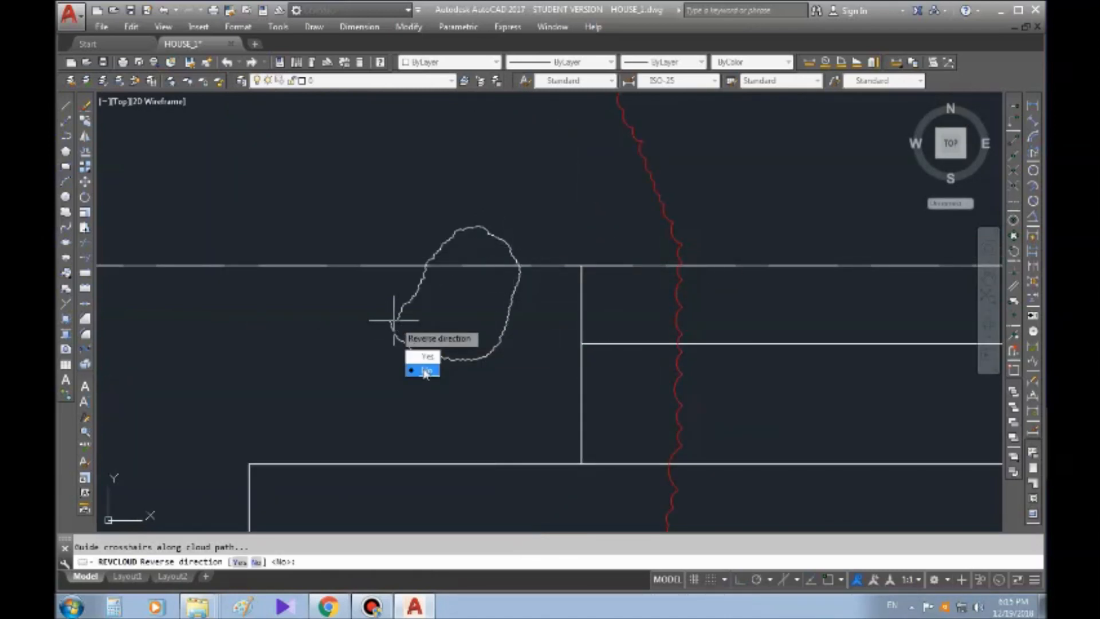
pyautogui.click(424, 370)
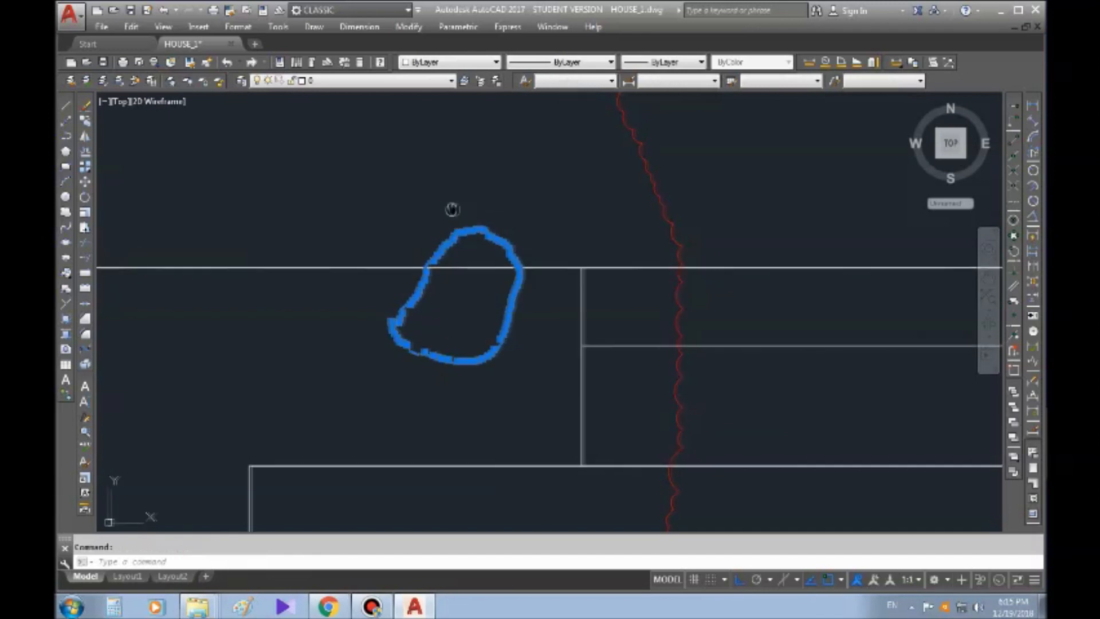
# - View the properties of the small revision cloud, and close them without changing anything
pyautogui.moveTo(451, 210); pyautogui.dragTo(462, 208, button='middle')
pyautogui.hotkey('ctrl', '1')
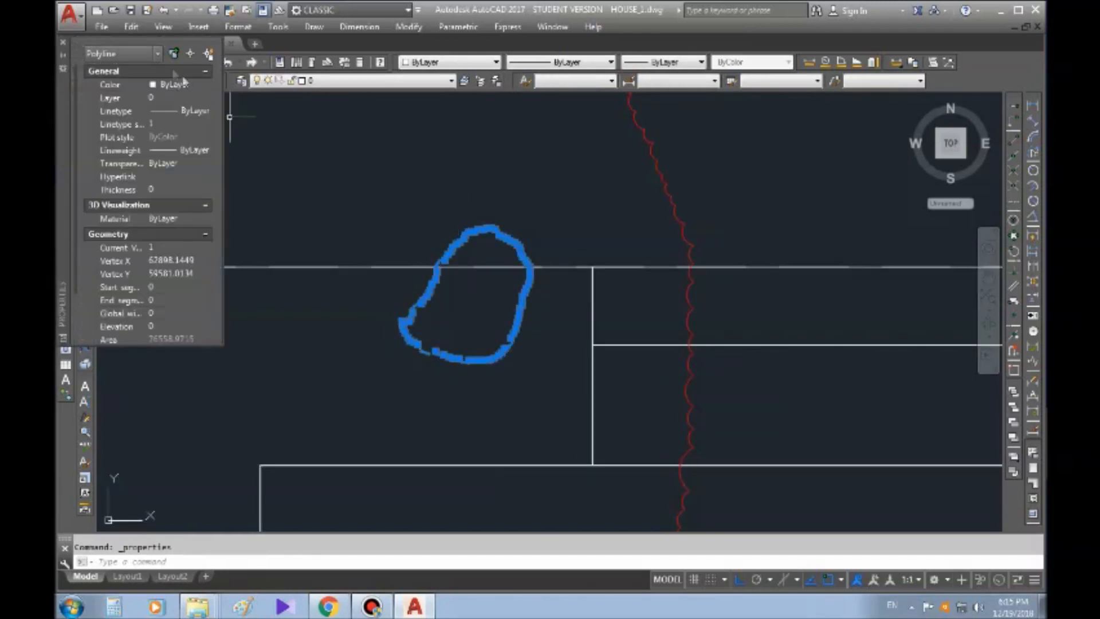
pyautogui.click(63, 44)
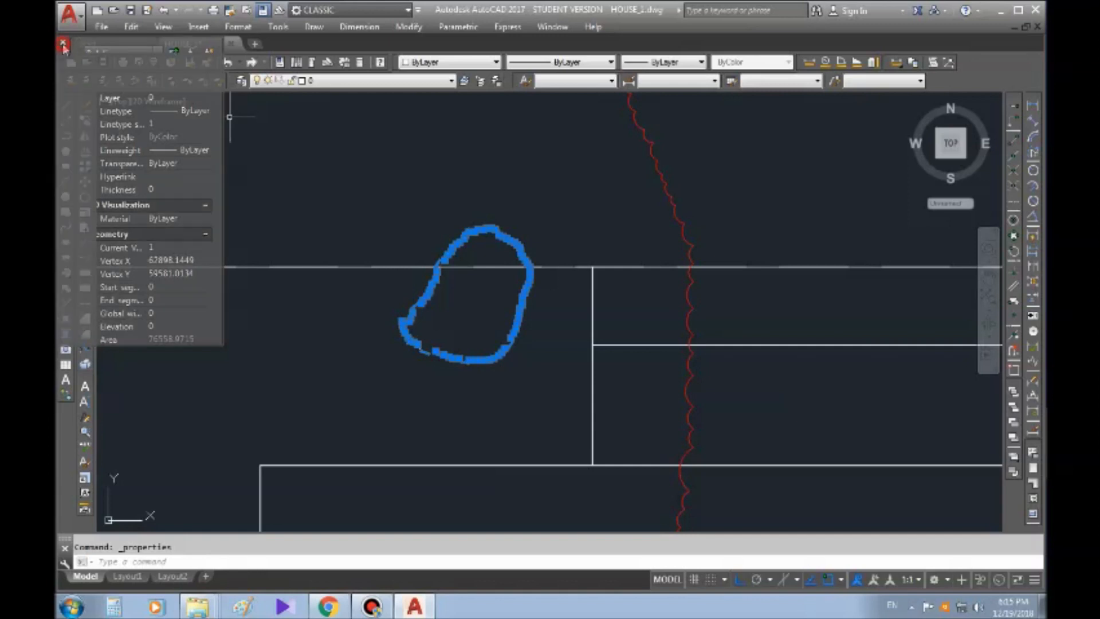
pyautogui.press('Escape')
# - Delete the small revision cloud and the red revision cloud around the wall corner
pyautogui.click(563, 310)
pyautogui.click(467, 329)
pyautogui.press('Delete')
pyautogui.click(735, 205)
pyautogui.click(576, 167)
pyautogui.press('Delete')
# - Start the Spline command and bring the complete floor plan and roof plan into view
pyautogui.scroll(-4, 116, 246)
pyautogui.scroll(1, 102, 270)
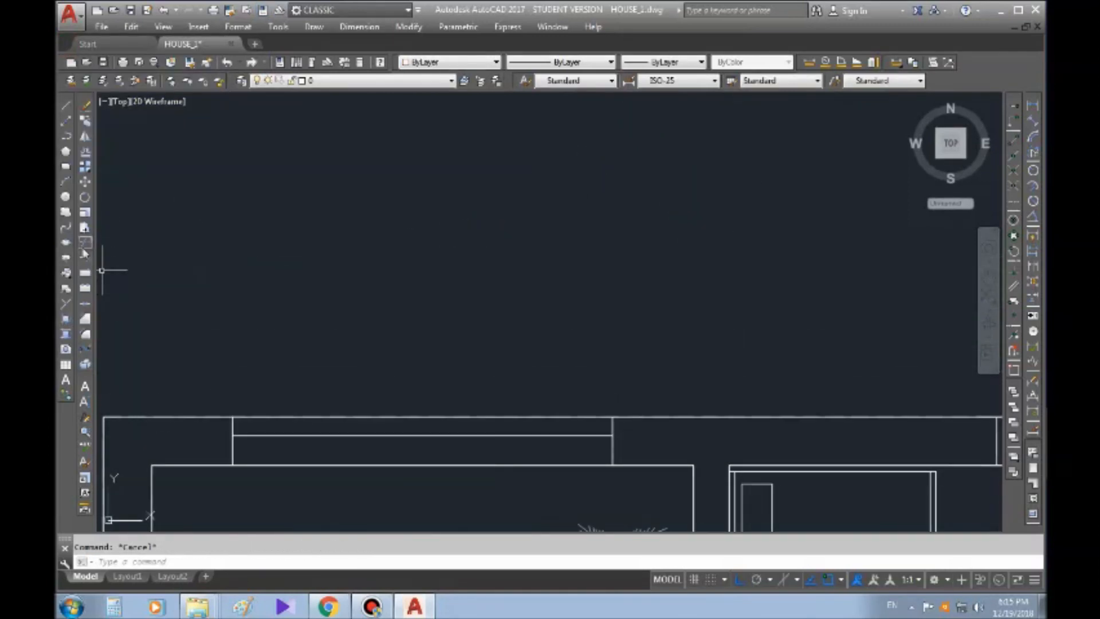
pyautogui.click(66, 230)
pyautogui.scroll(-5, 100, 270)
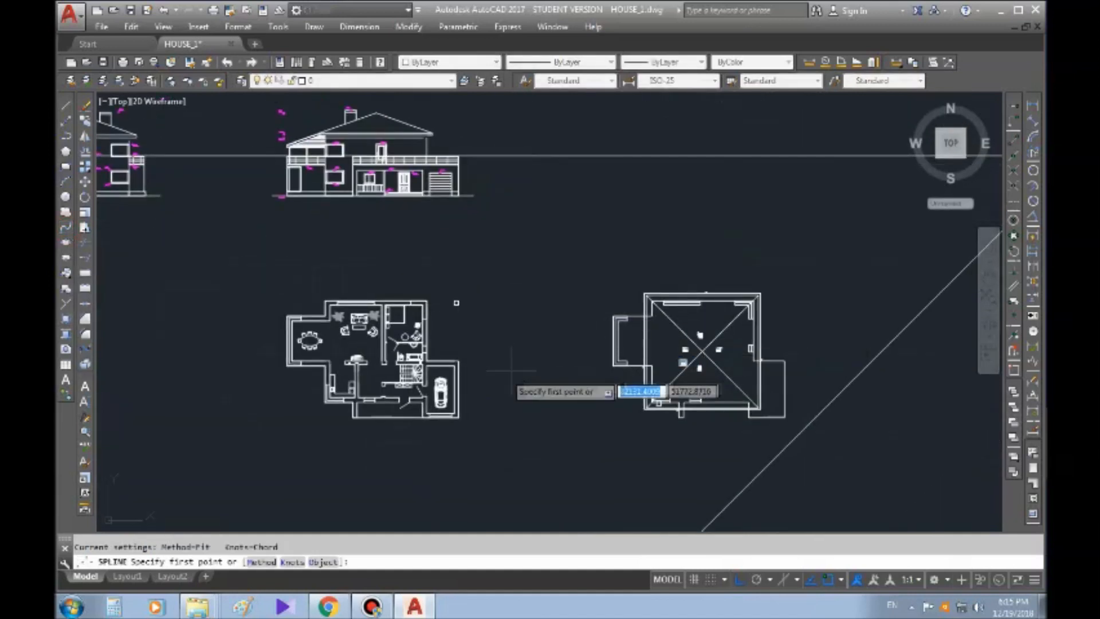
pyautogui.scroll(-4, 565, 275)
pyautogui.scroll(1, 693, 224)
pyautogui.scroll(4, 694, 224)
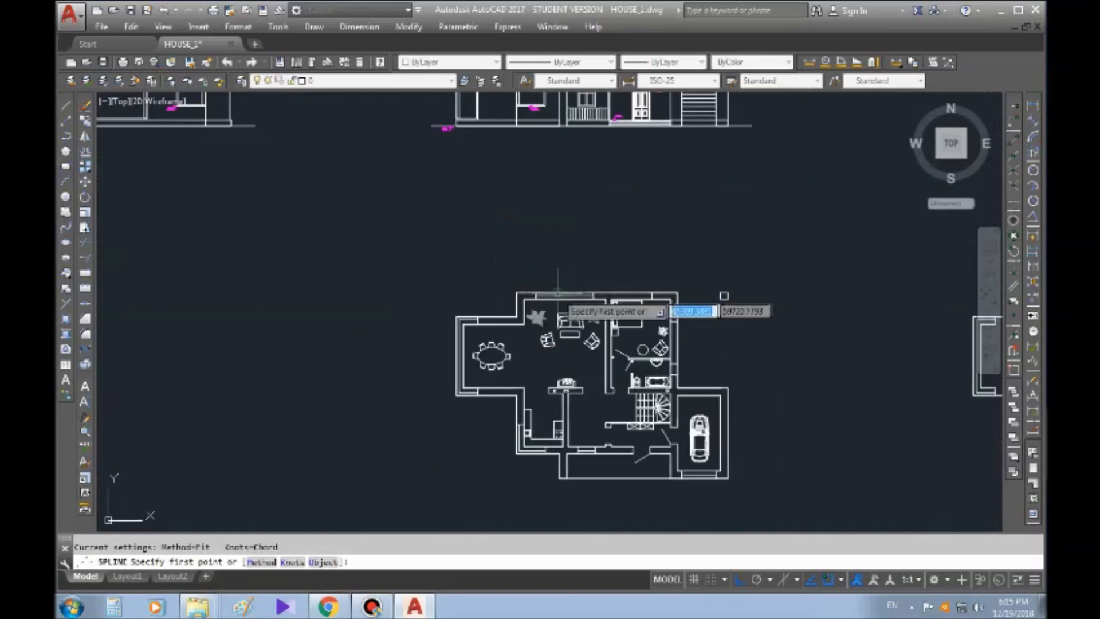
pyautogui.scroll(3, 716, 304)
pyautogui.click(407, 277)
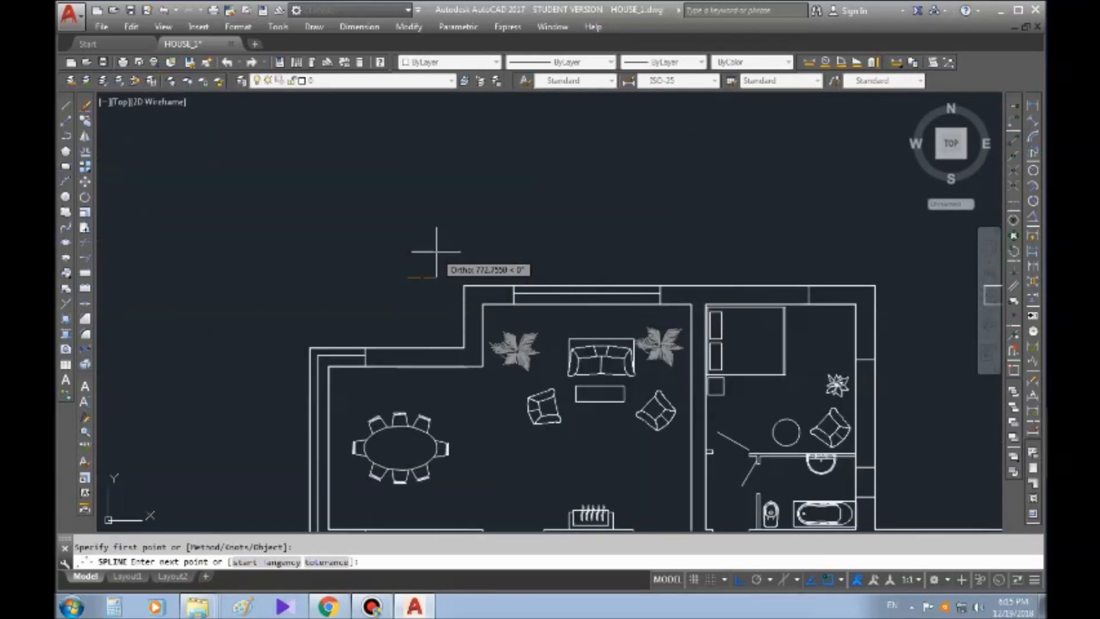
pyautogui.click(444, 219)
pyautogui.click(486, 202)
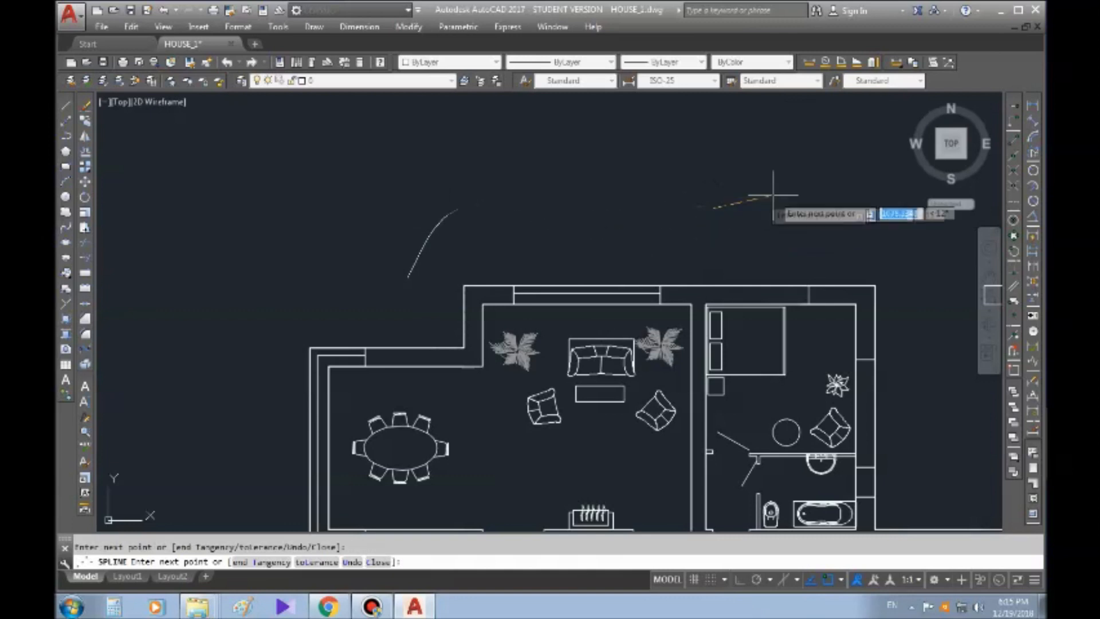
pyautogui.press('Escape')
# - Draw a vertical line straight down from the base corner of the elevation, starting at the ground line, with ortho turned on
pyautogui.scroll(-6, 794, 182)
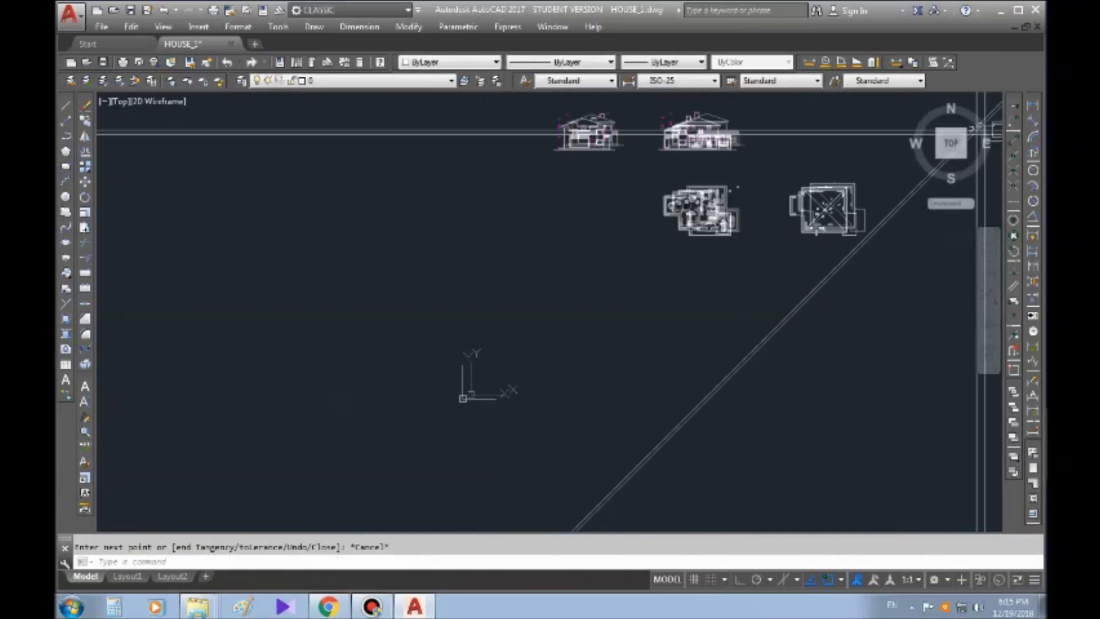
pyautogui.scroll(8, 408, 176)
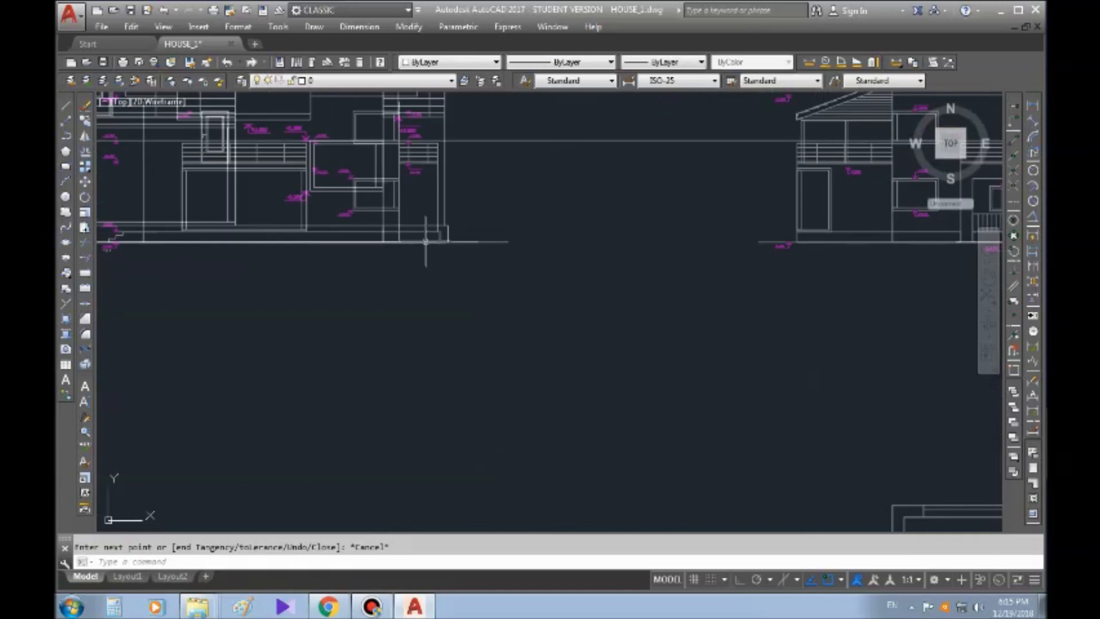
pyautogui.click(67, 108)
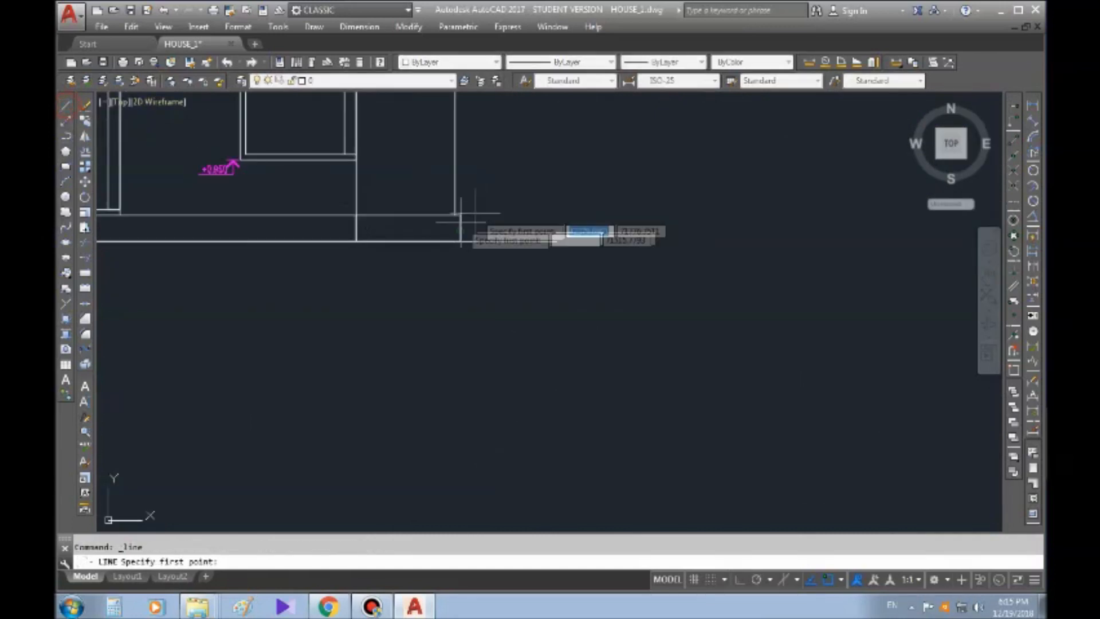
pyautogui.click(459, 241)
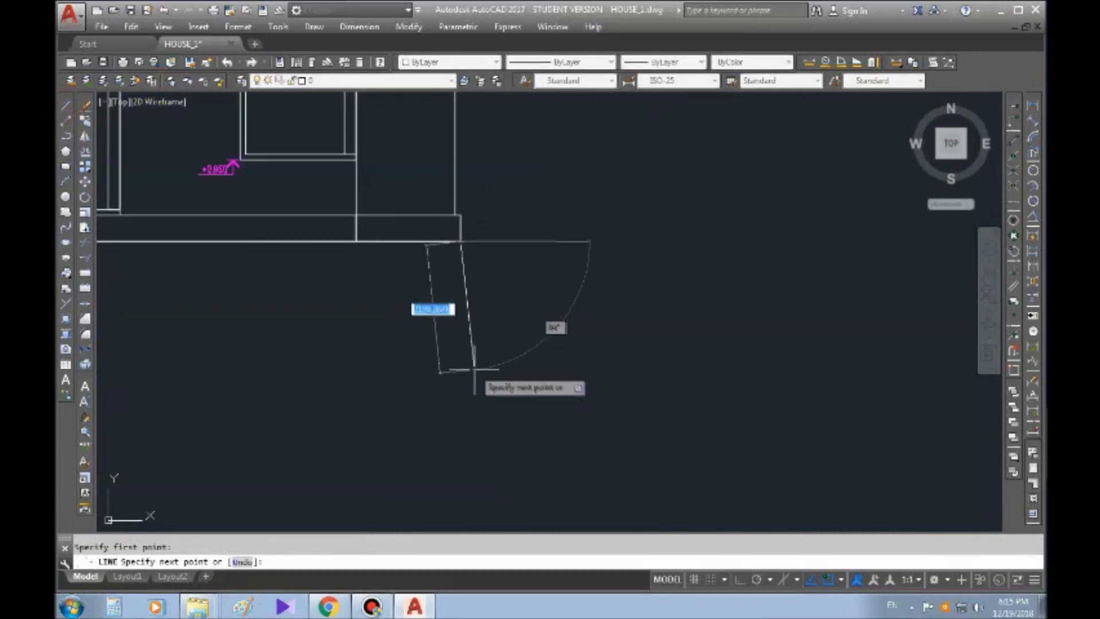
pyautogui.press('F8')
pyautogui.click(459, 382)
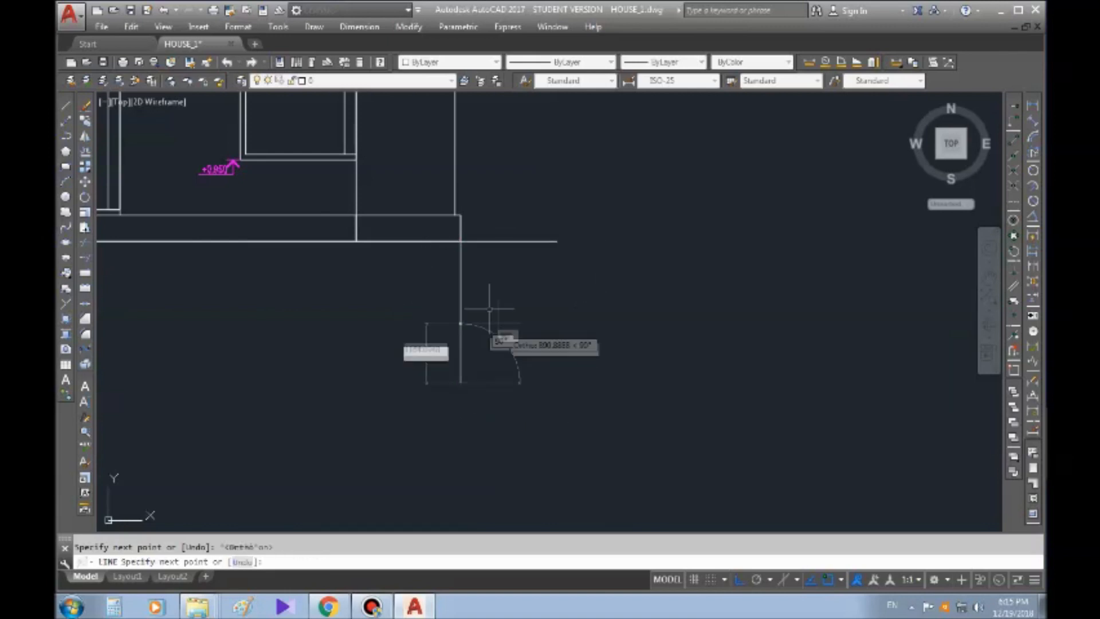
pyautogui.press('Escape')
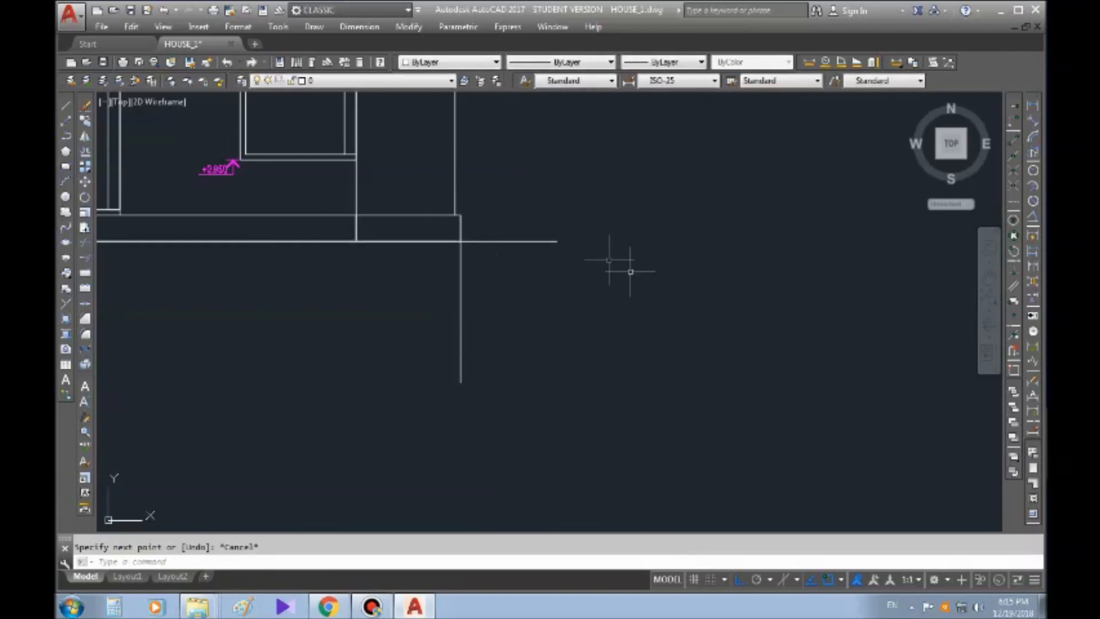
pyautogui.moveTo(509, 282); pyautogui.dragTo(491, 280, button='middle')
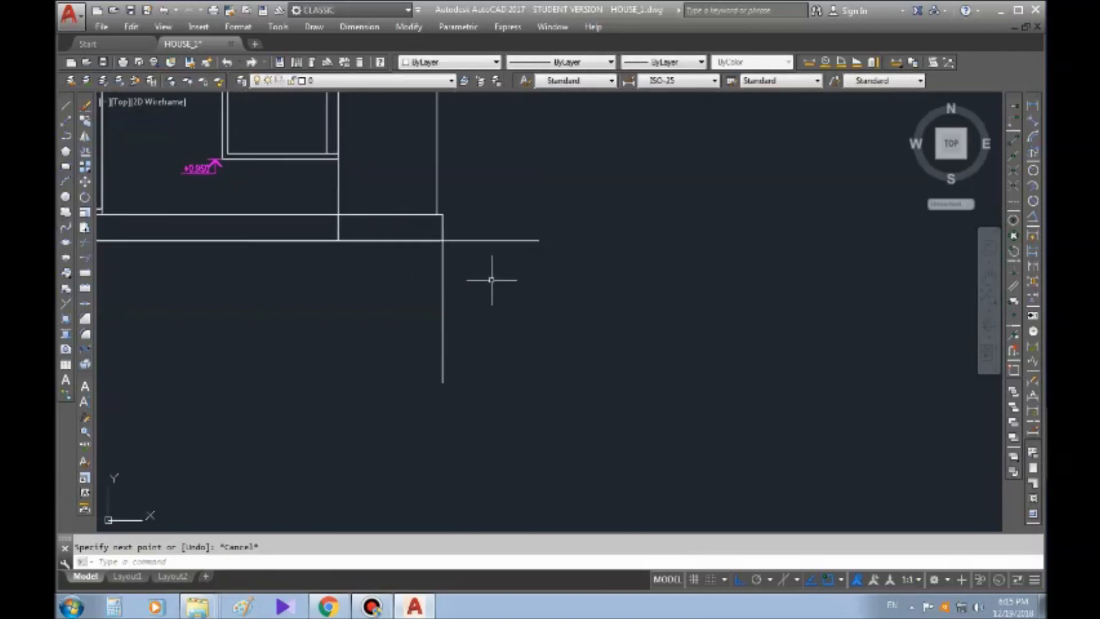
pyautogui.press('Escape')
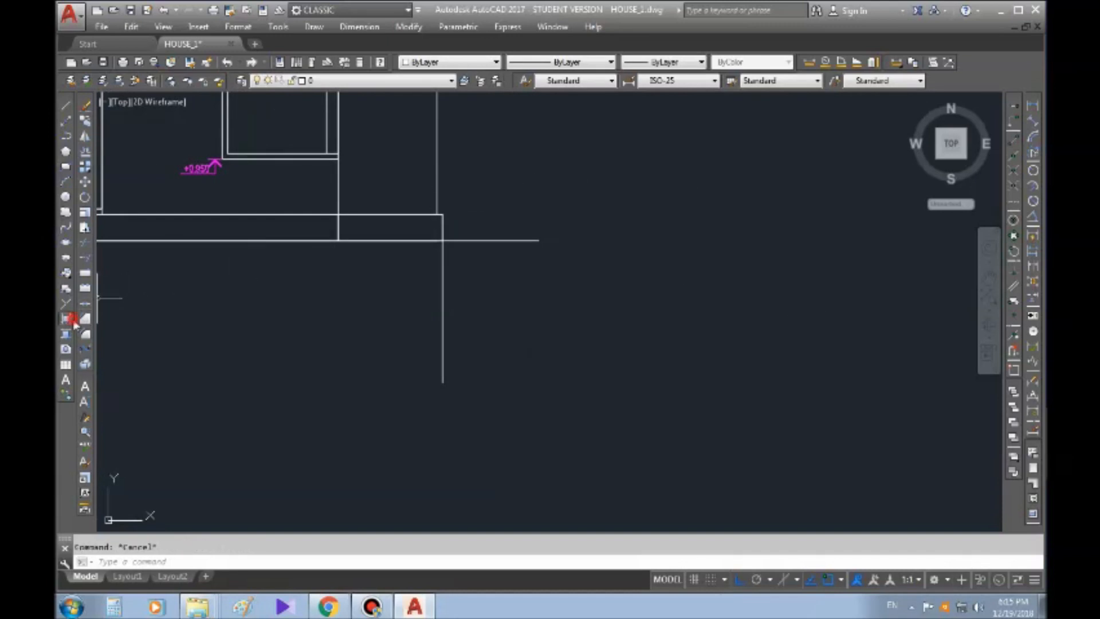
pyautogui.click(557, 164)
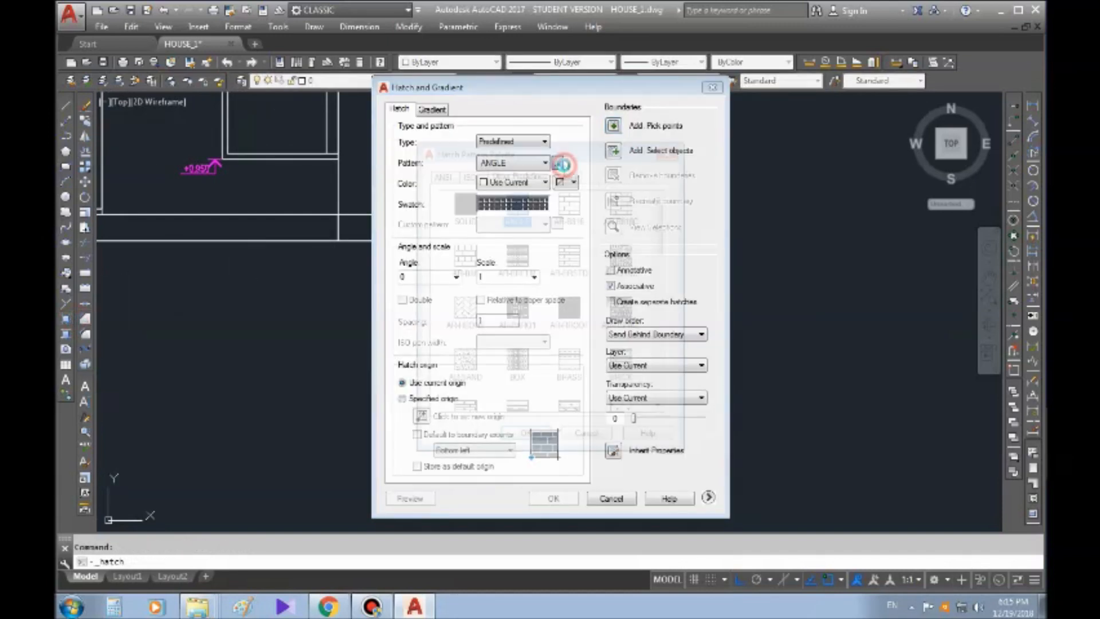
pyautogui.click(482, 176)
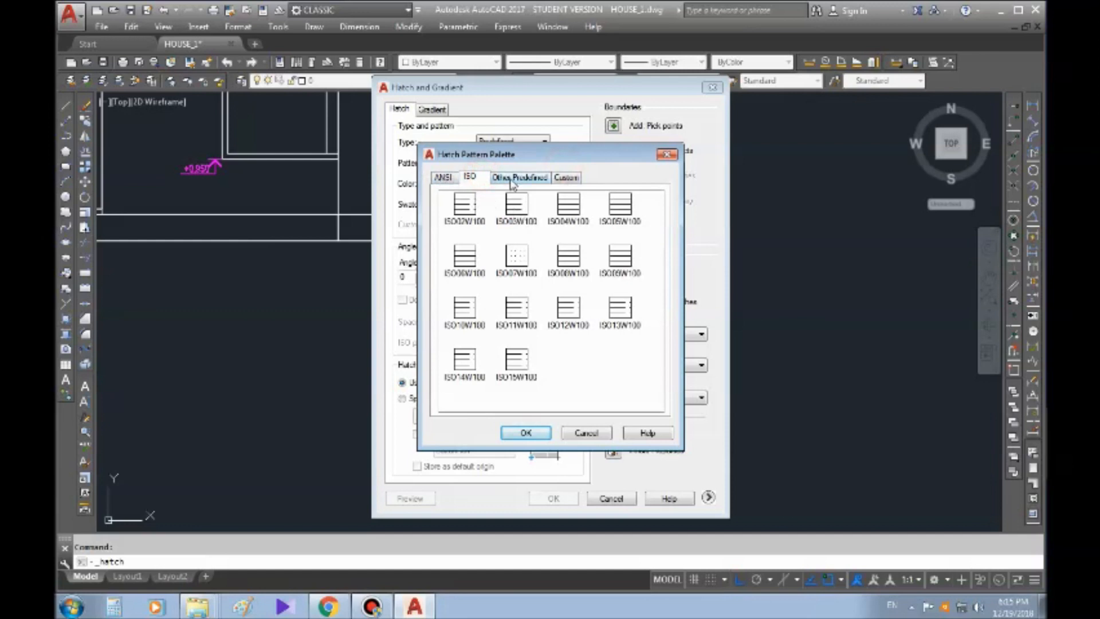
pyautogui.click(512, 179)
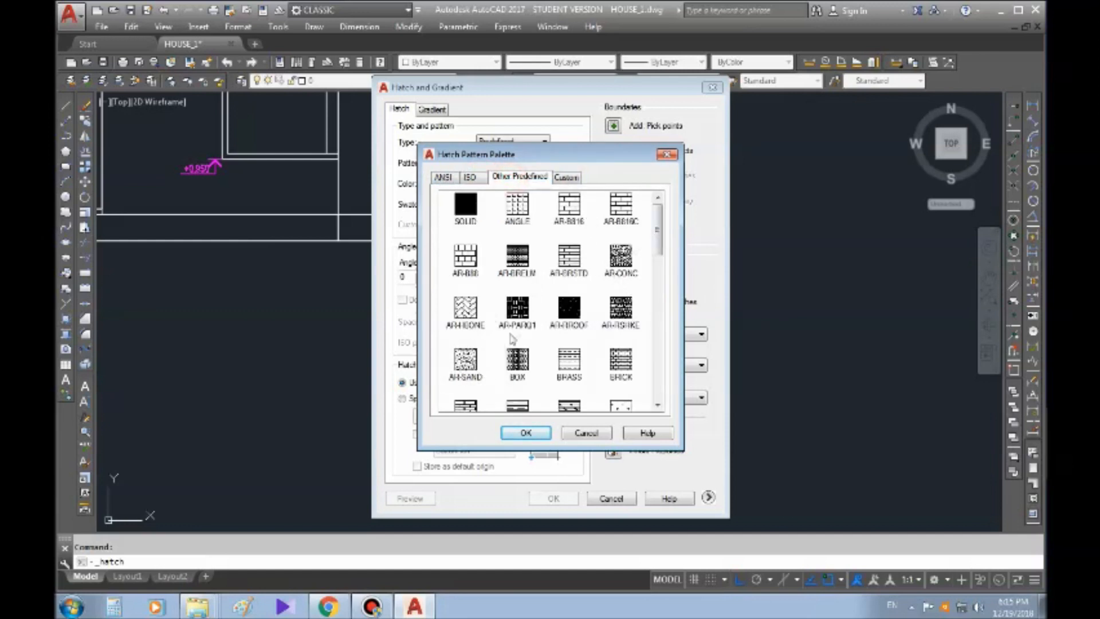
pyautogui.click(523, 310)
pyautogui.click(518, 432)
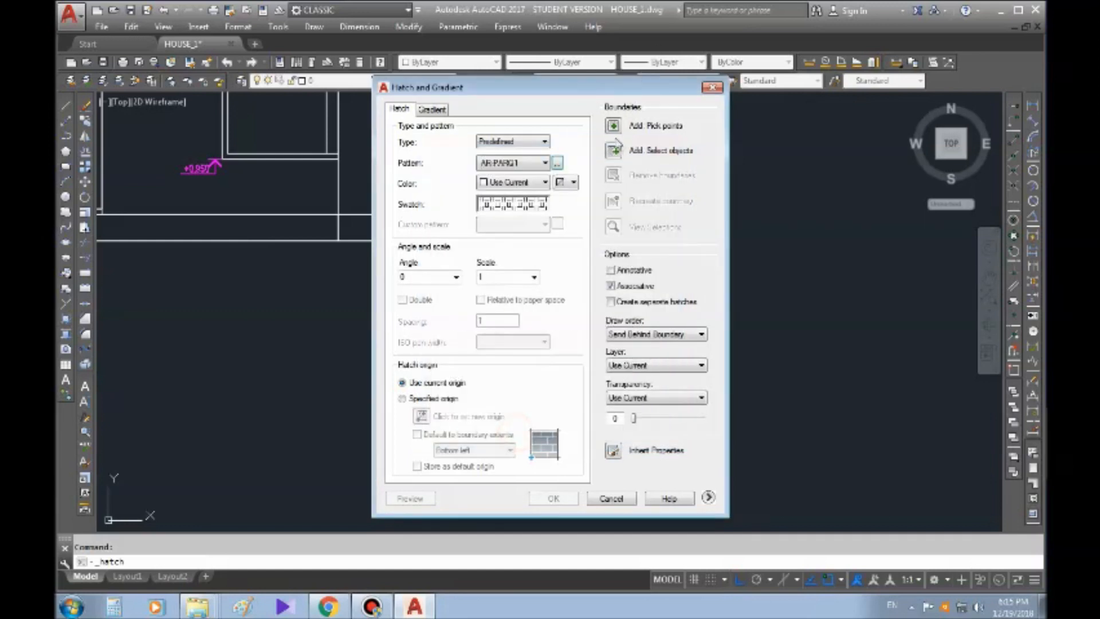
pyautogui.click(613, 125)
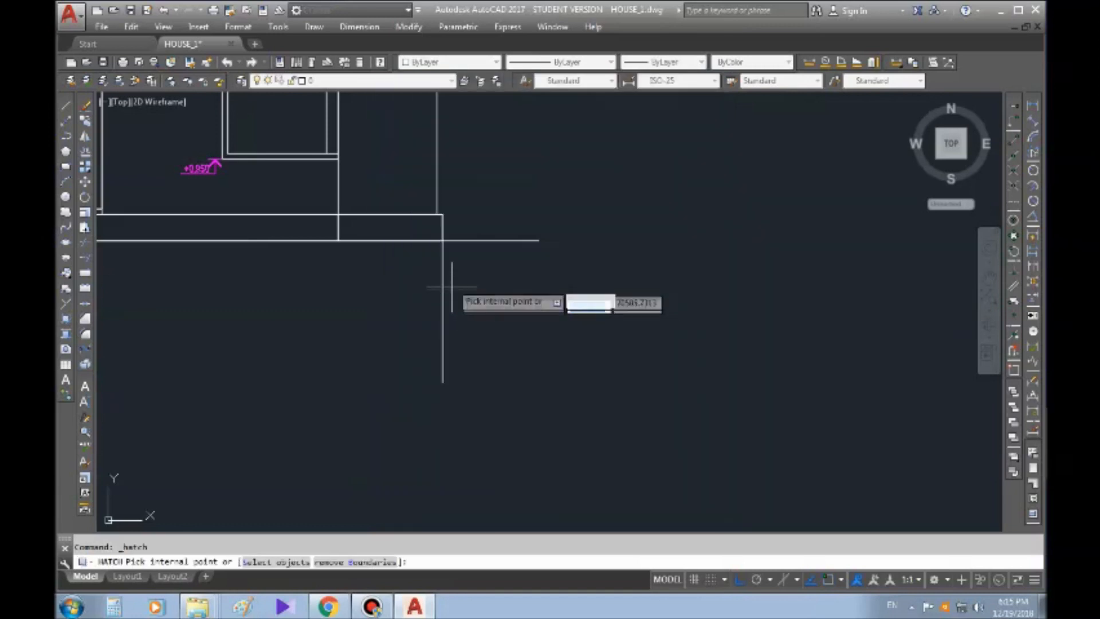
pyautogui.moveTo(379, 160)
pyautogui.mouseDown(button='middle')
pyautogui.moveTo(379, 330)
pyautogui.moveTo(364, 269)
pyautogui.moveTo(389, 187)
pyautogui.mouseUp(button='middle')
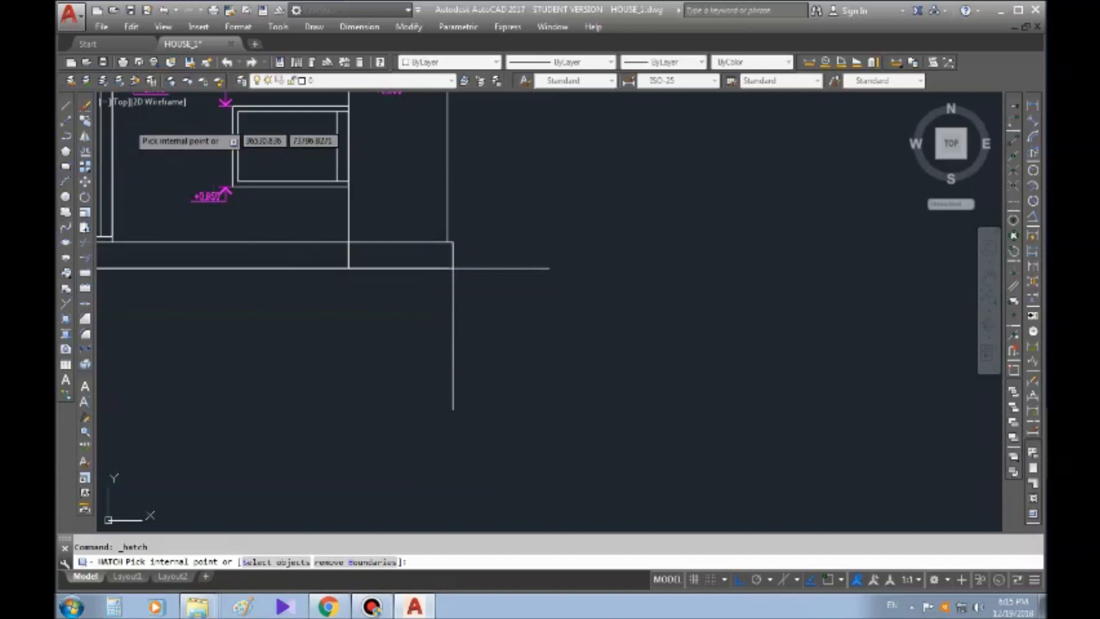
pyautogui.press('Escape')
pyautogui.press('Escape')
# - Draw a rectangle from near the lower end of the new vertical line up to the outer end of the ground line
pyautogui.click(67, 167)
pyautogui.click(452, 386)
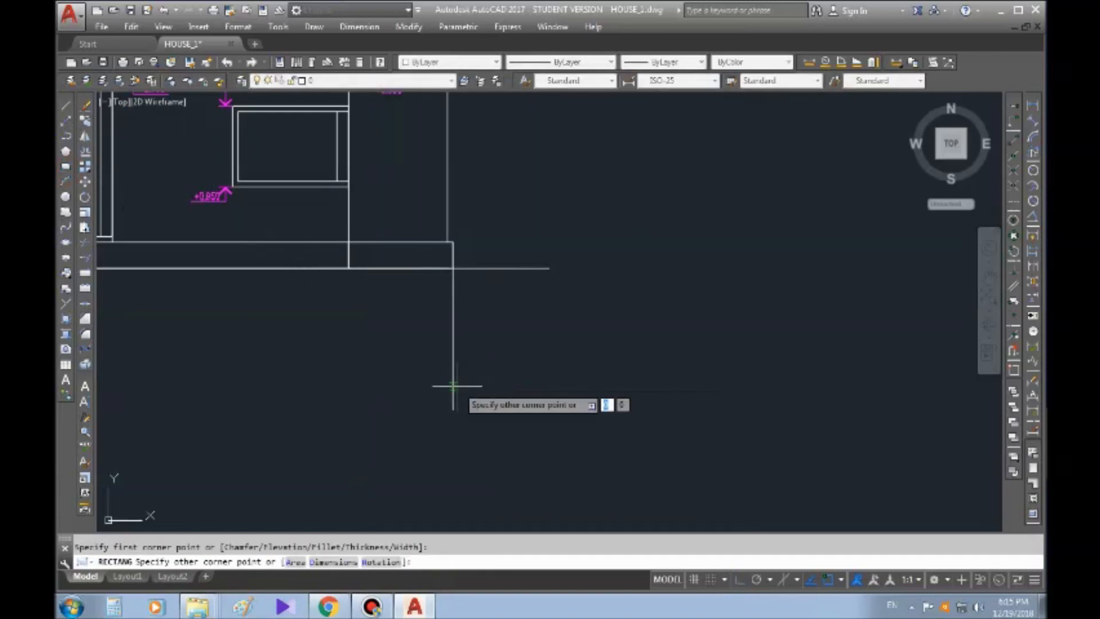
pyautogui.click(549, 268)
pyautogui.press('Escape')
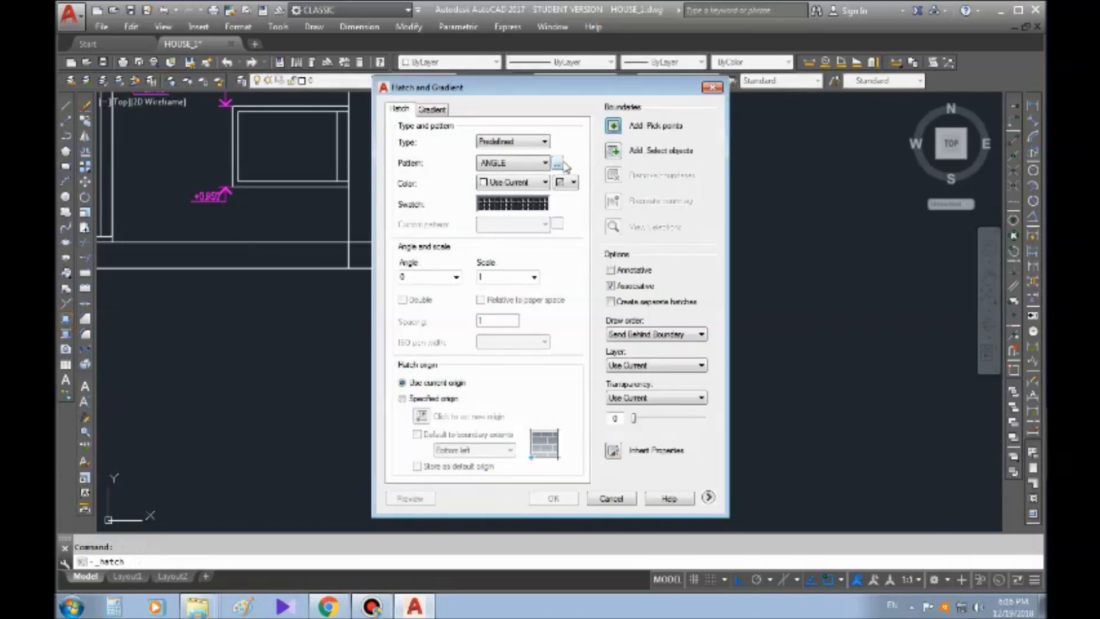
# - Hatch the rectangle below the ground line with the predefined AR-PARQ1 pattern, using the rectangle as the selected boundary
pyautogui.click(557, 164)
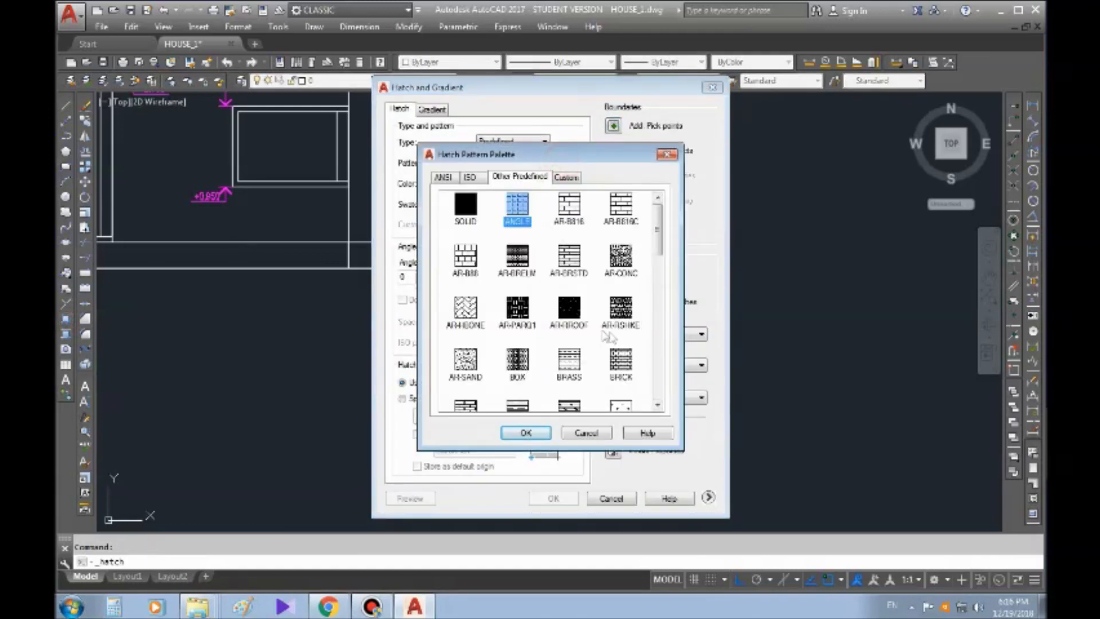
pyautogui.click(502, 315)
pyautogui.click(525, 432)
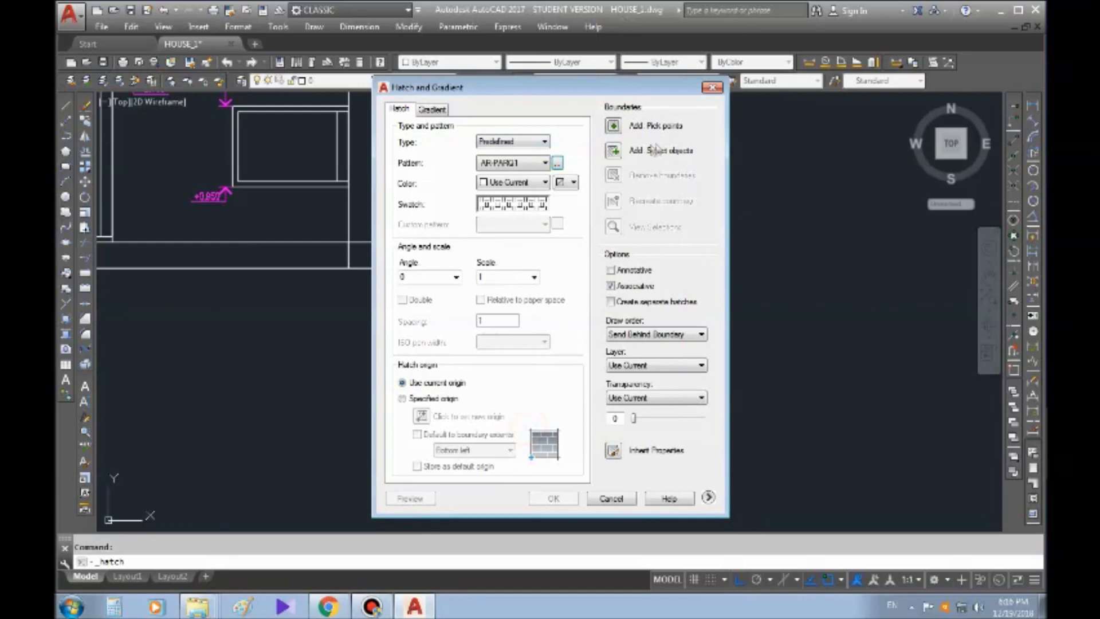
pyautogui.click(613, 150)
pyautogui.click(517, 378)
pyautogui.click(505, 394)
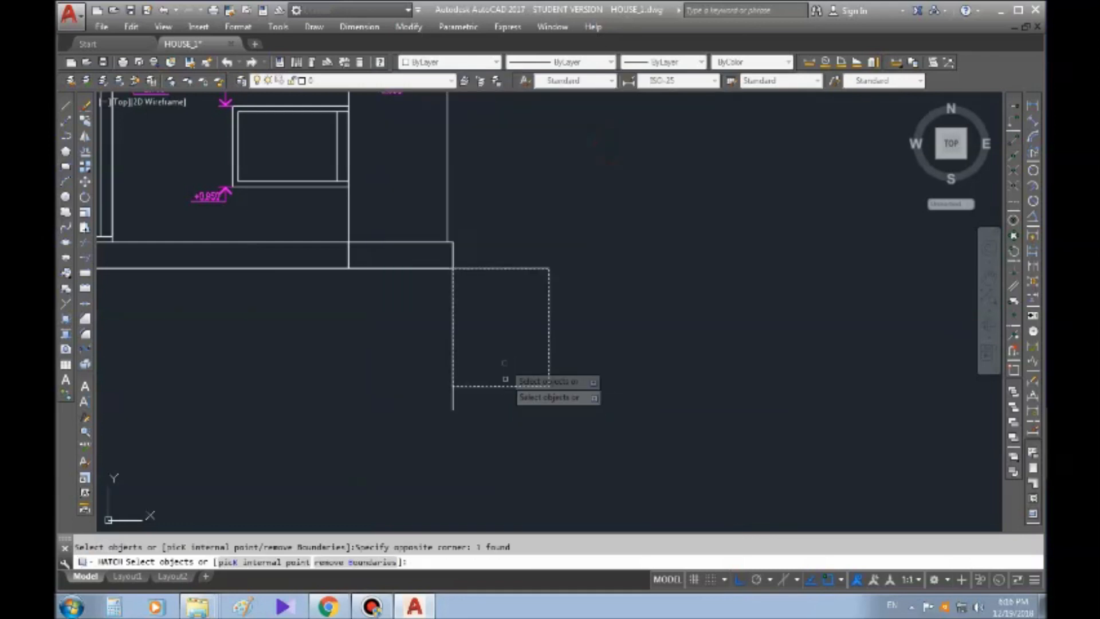
pyautogui.press('Return')
pyautogui.click(553, 497)
pyautogui.scroll(3, 538, 372)
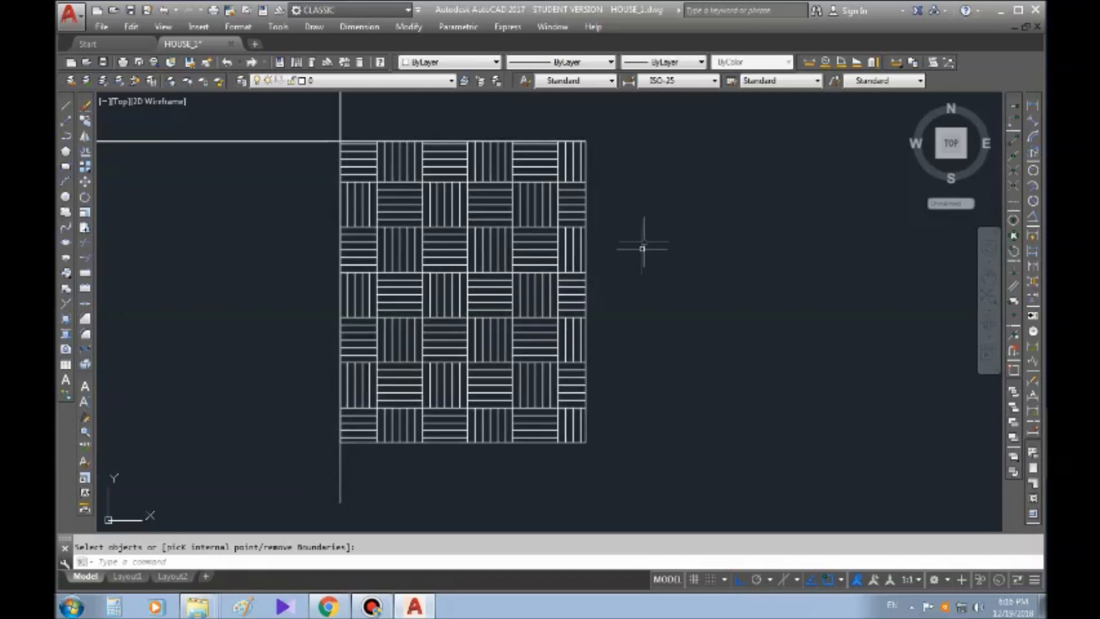
pyautogui.press('Escape')
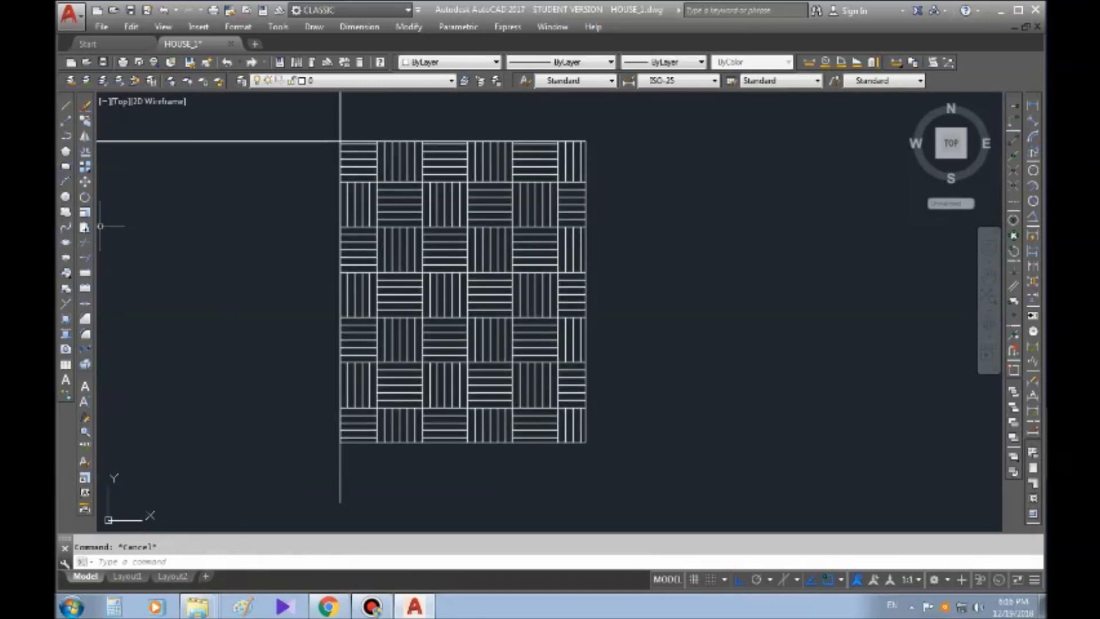
# - With ortho off, draw a curved spline across the hatch from the rectangle's lower inner corner up to the ground line near its outer end
pyautogui.click(66, 227)
pyautogui.click(339, 441)
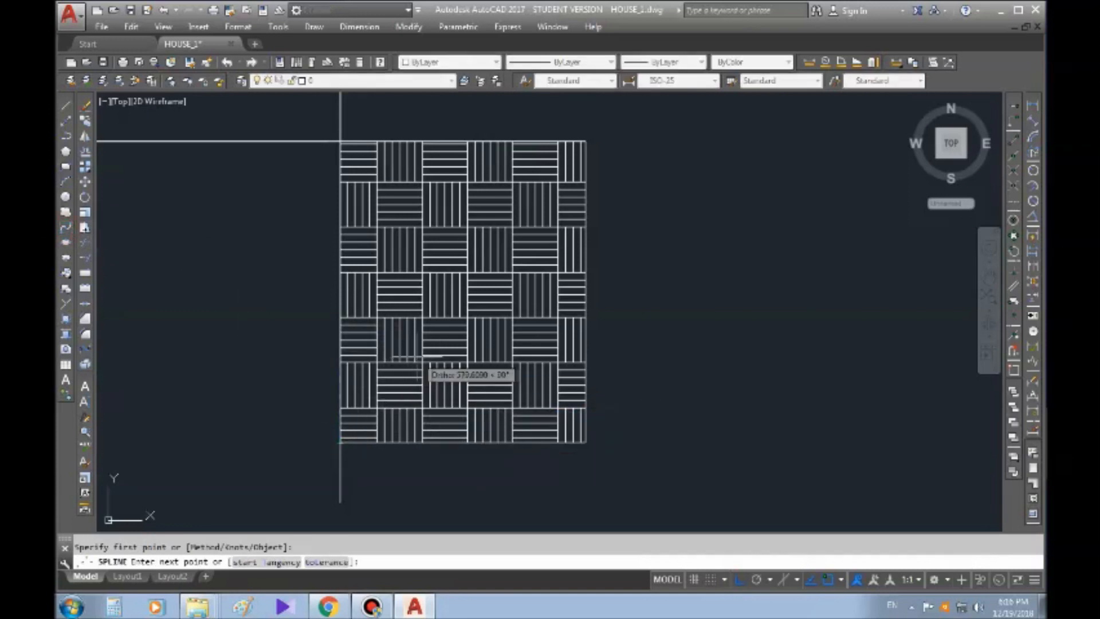
pyautogui.press('F7')
pyautogui.press('F7')
pyautogui.press('F8')
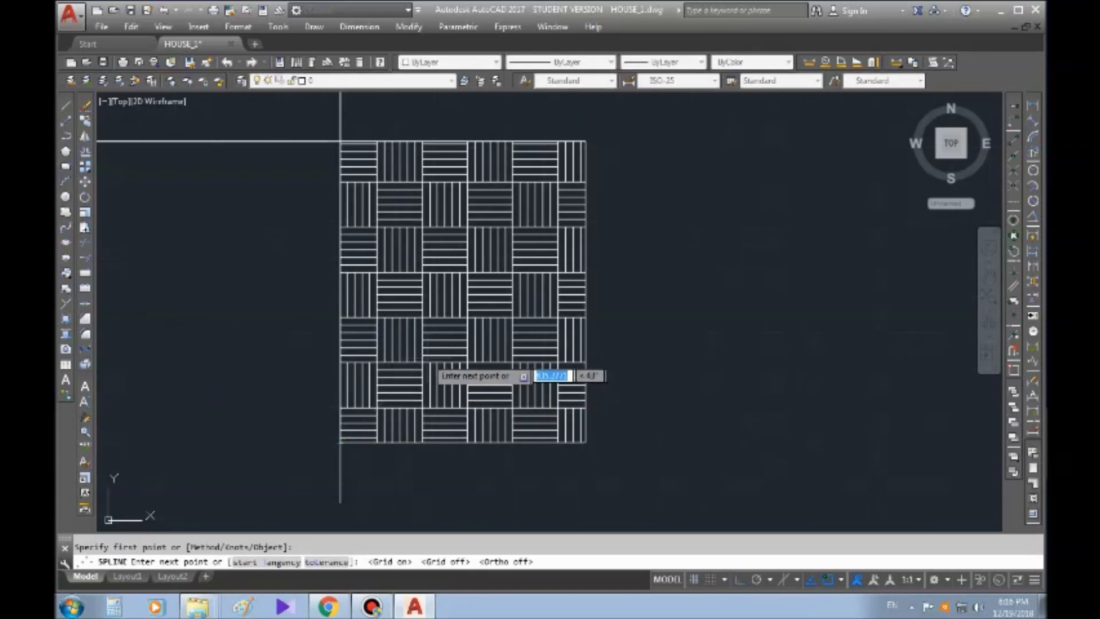
pyautogui.click(431, 356)
pyautogui.click(521, 269)
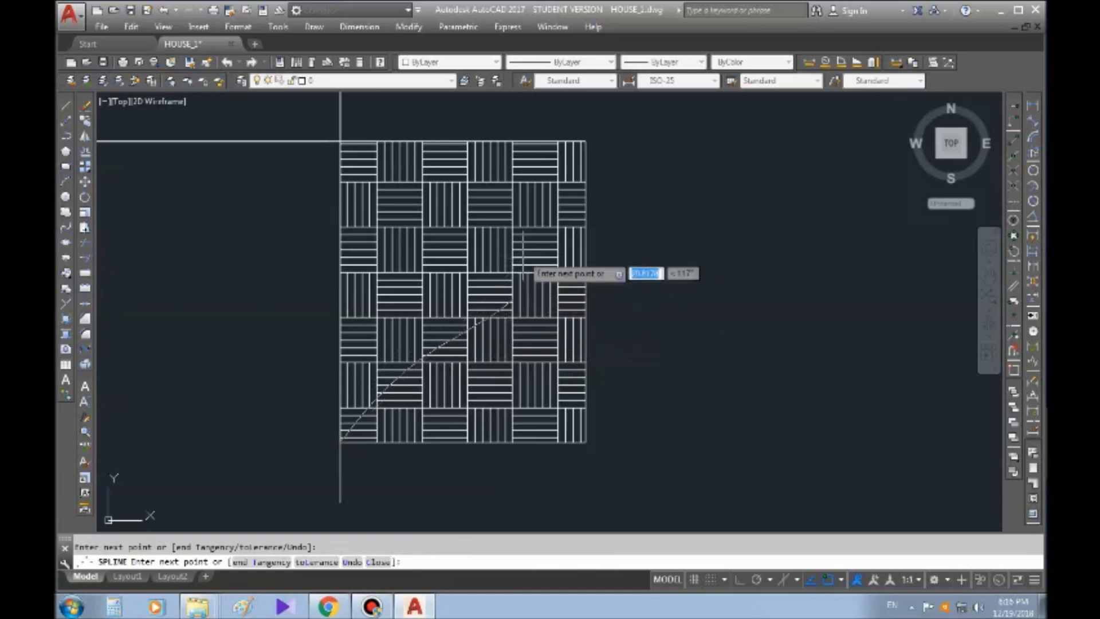
pyautogui.click(552, 144)
pyautogui.press('Return')
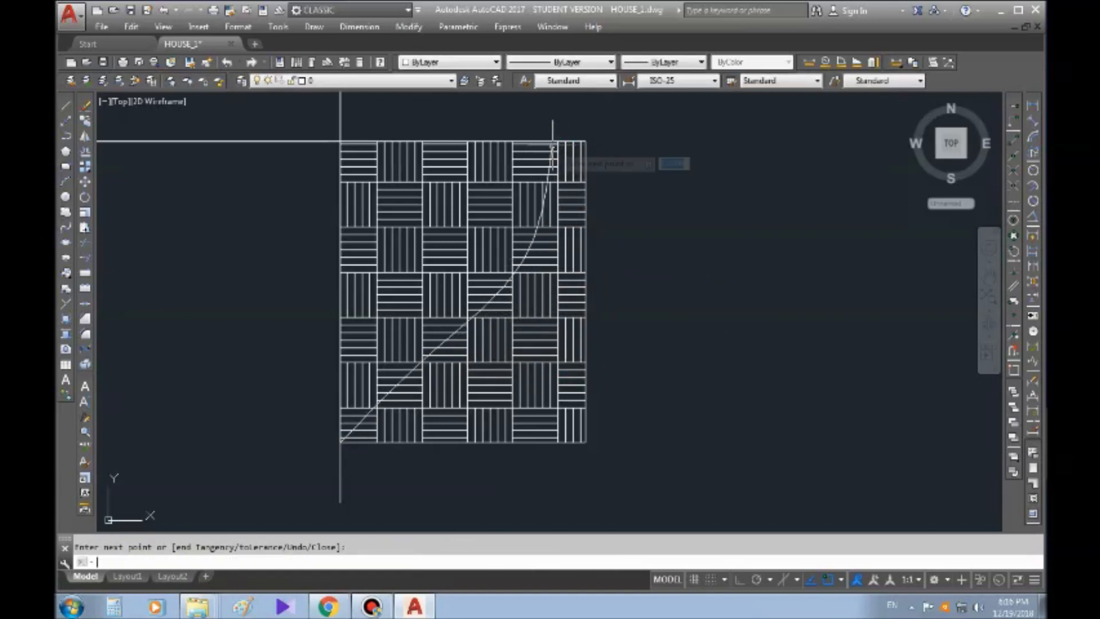
# - Trim away the hatch on the outer side of the spline, using the spline as the cutting edge
pyautogui.moveTo(522, 241); pyautogui.dragTo(517, 258, button='middle')
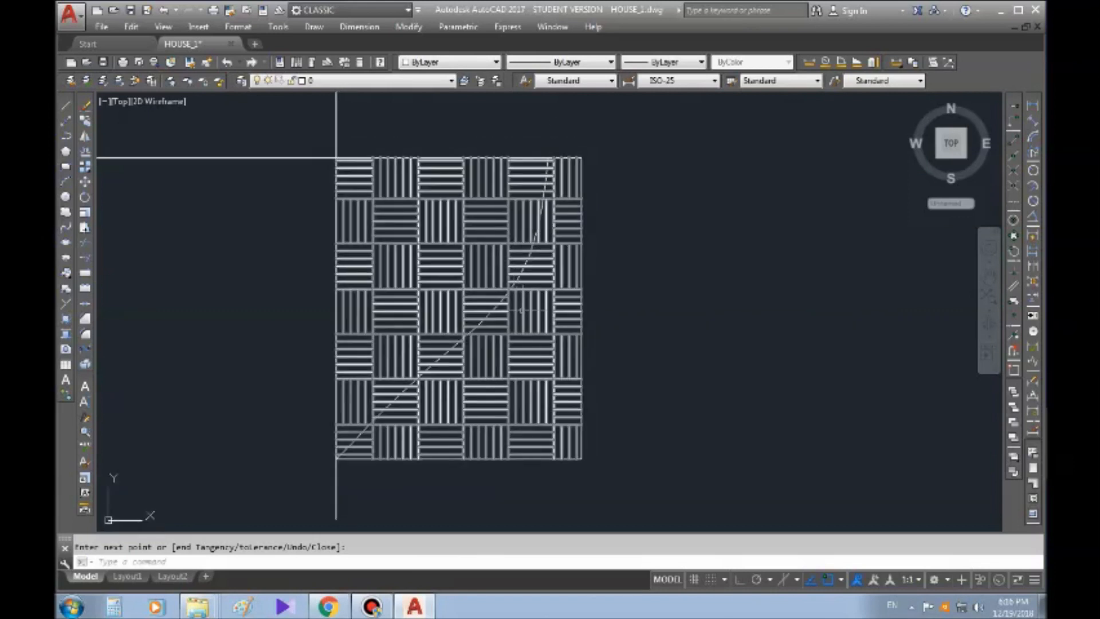
pyautogui.moveTo(520, 309); pyautogui.dragTo(513, 291, button='middle')
pyautogui.press('Escape')
pyautogui.click(85, 251)
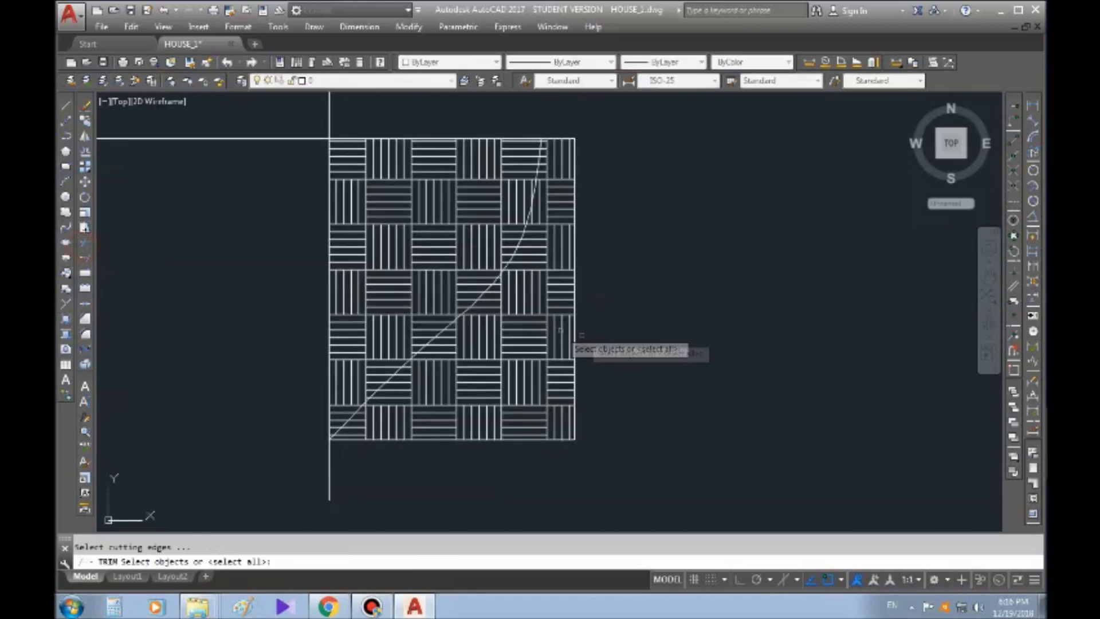
pyautogui.click(503, 275)
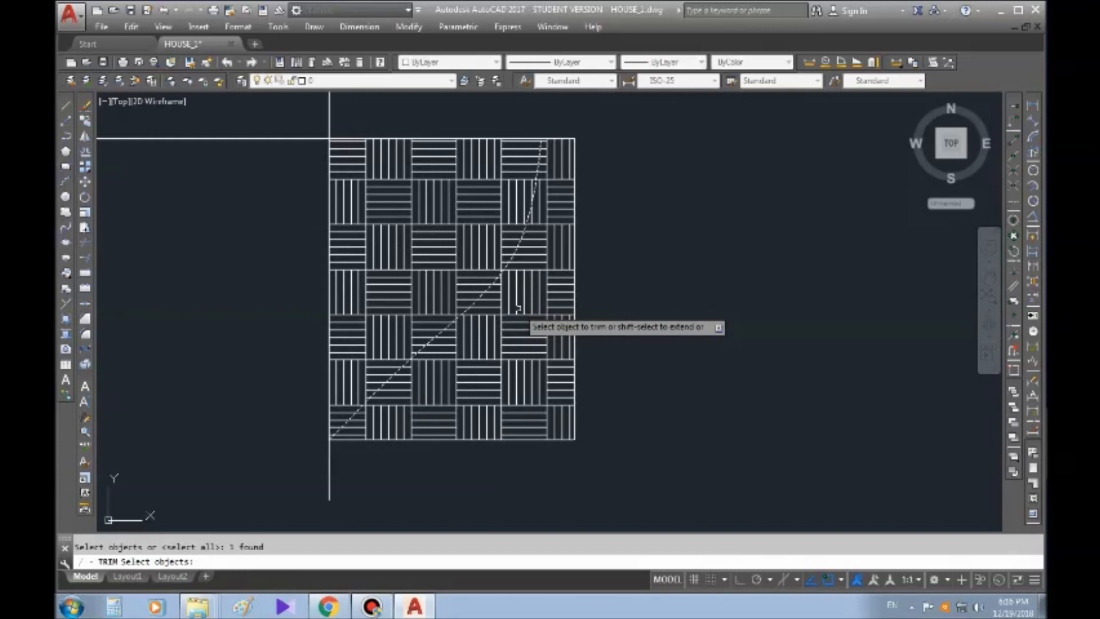
pyautogui.moveTo(518, 308); pyautogui.dragTo(495, 339, button='middle')
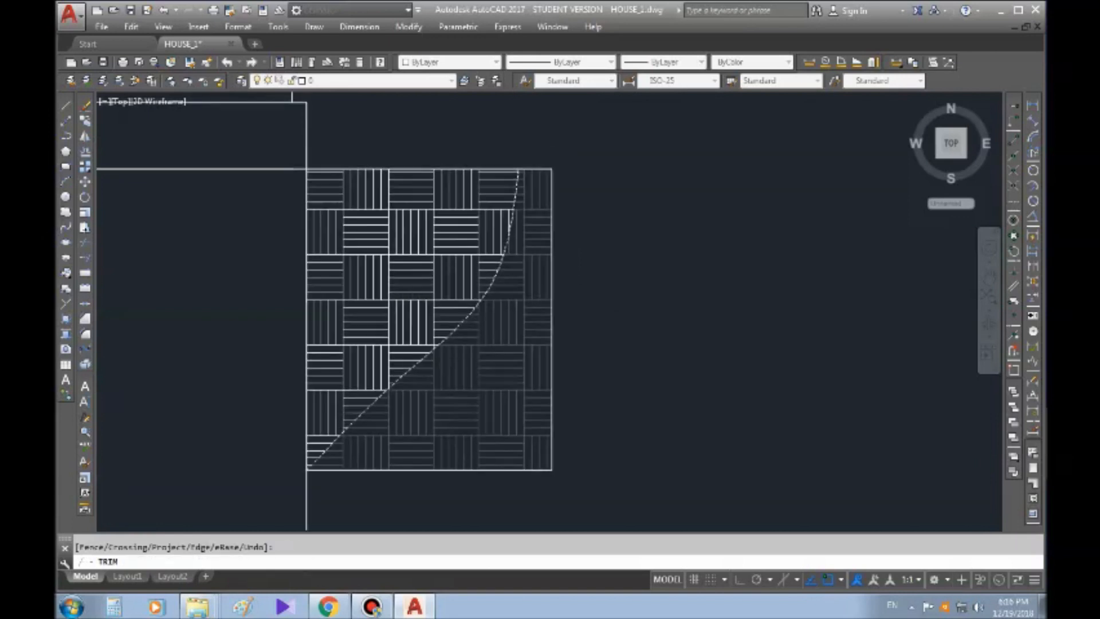
pyautogui.click(448, 388)
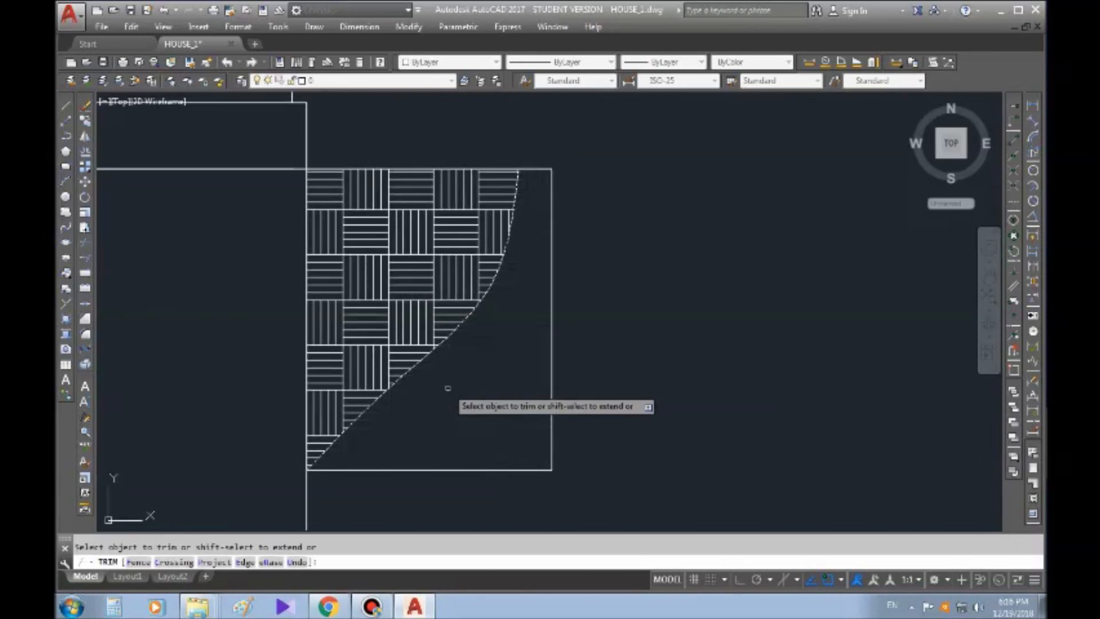
pyautogui.press('Return')
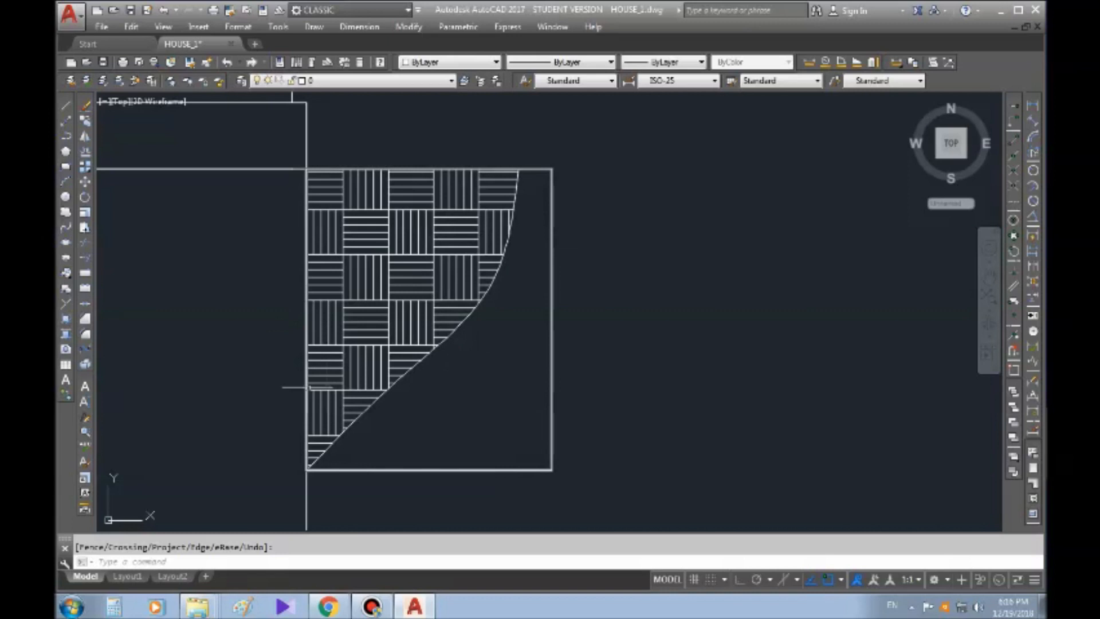
# - Erase the spline and the rectangle around the trimmed hatch
pyautogui.click(444, 342)
pyautogui.press('Delete')
pyautogui.click(601, 350)
pyautogui.click(520, 449)
pyautogui.press('Delete')
pyautogui.scroll(-2, 524, 295)
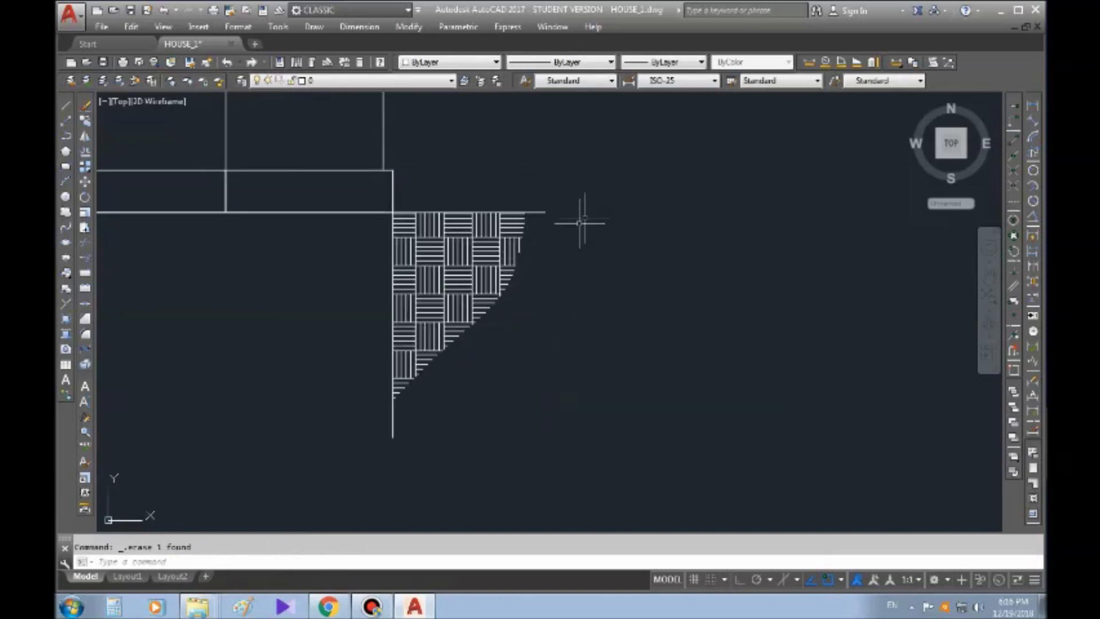
pyautogui.moveTo(739, 399); pyautogui.dragTo(478, 268, button='middle')
pyautogui.press('Escape')
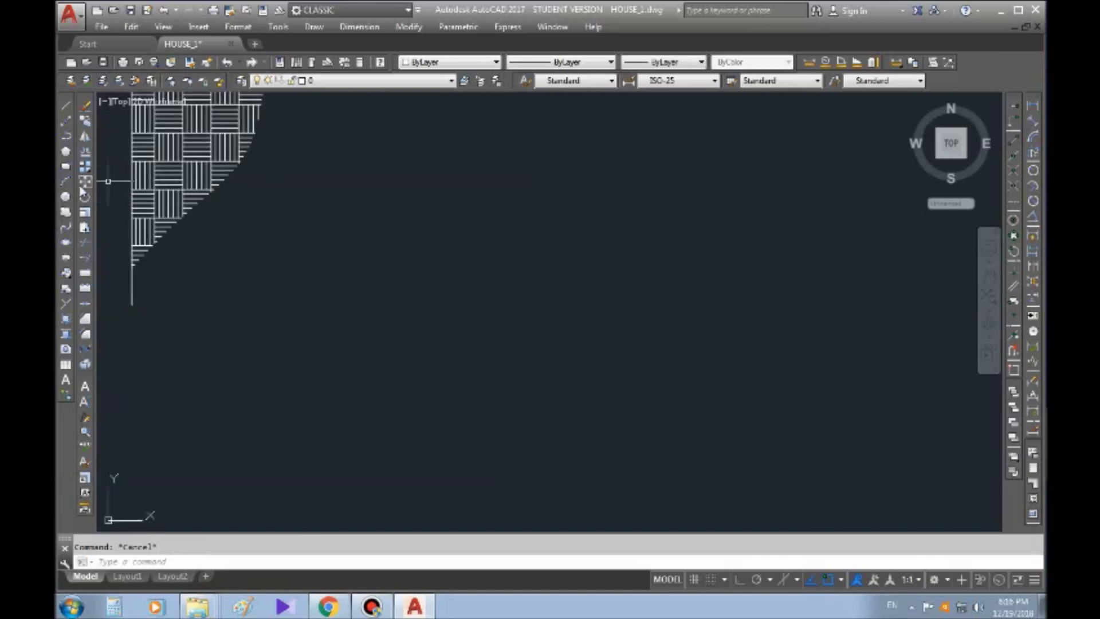
pyautogui.scroll(-3, 366, 309)
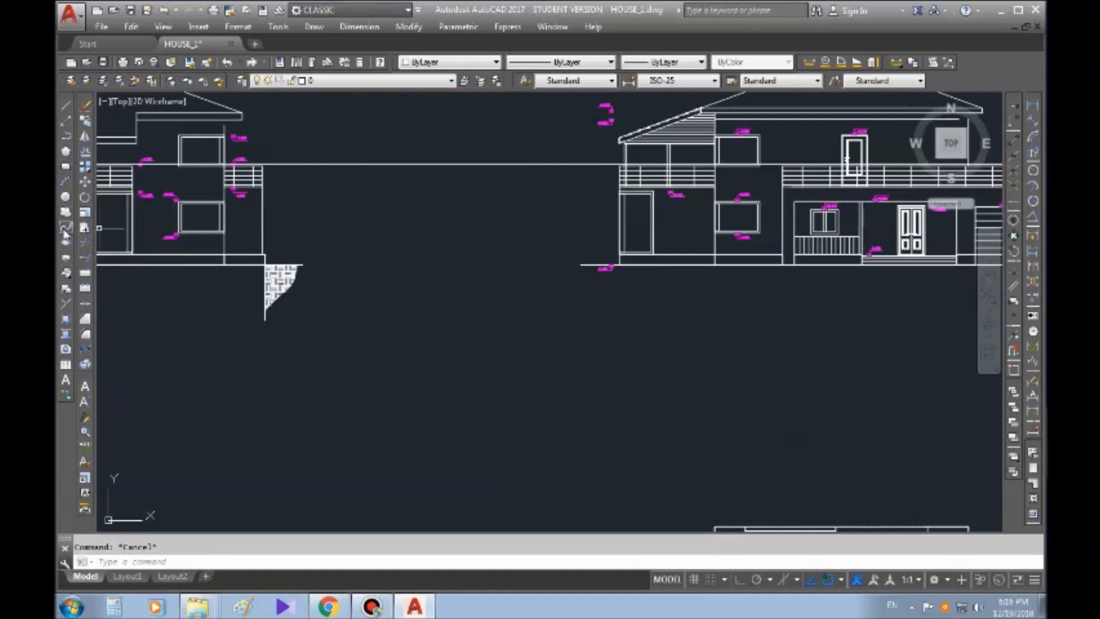
pyautogui.moveTo(733, 379); pyautogui.dragTo(655, 306, button='middle')
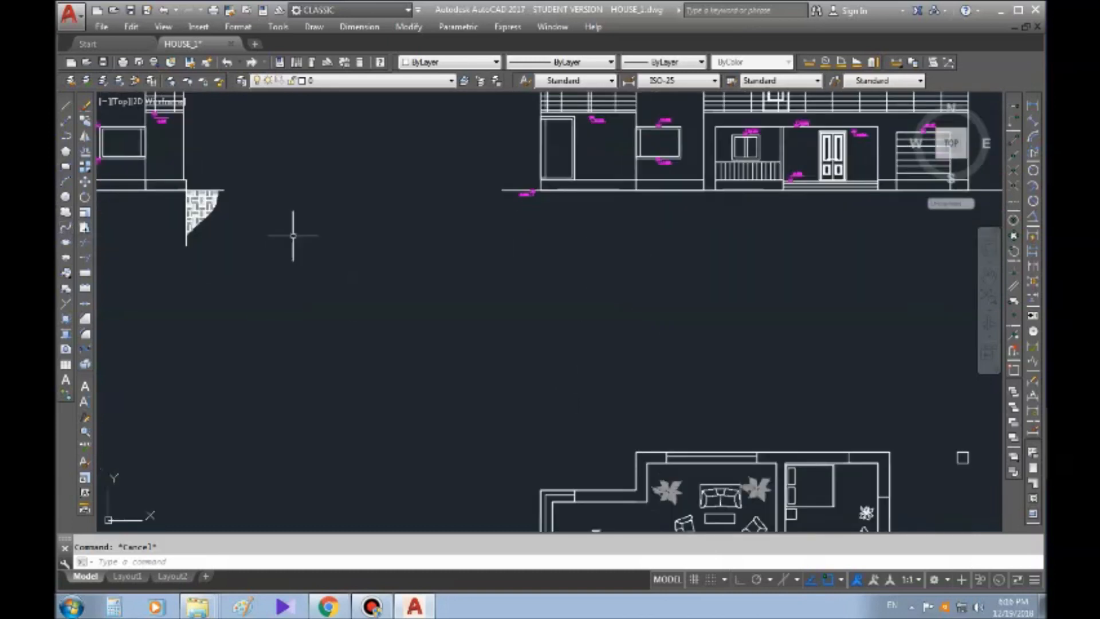
pyautogui.scroll(-3, 220, 162)
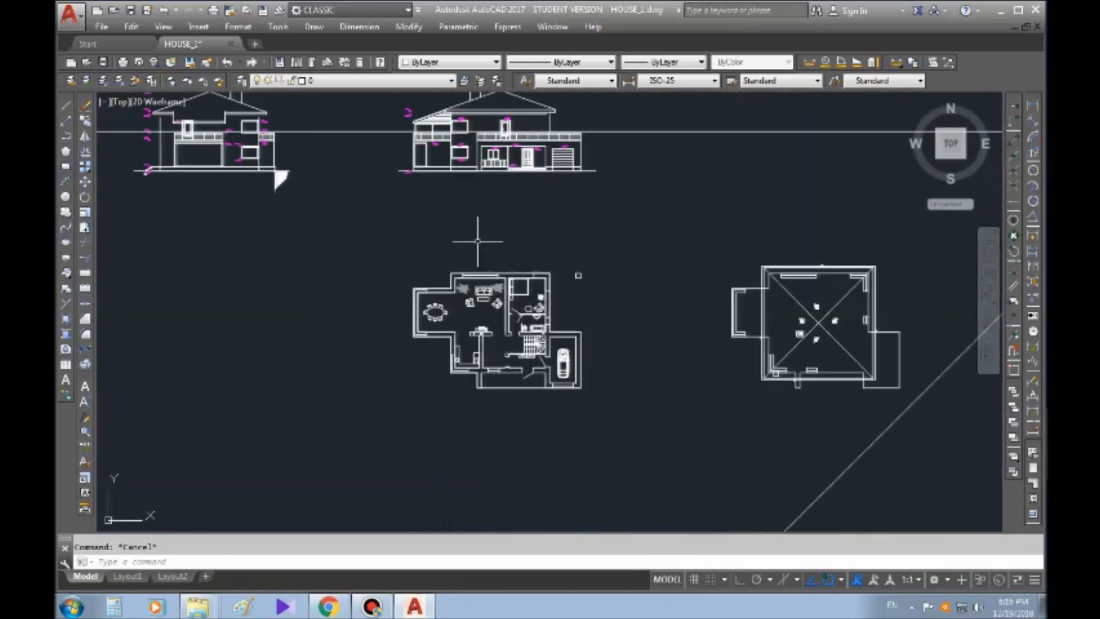
pyautogui.scroll(4, 230, 192)
pyautogui.moveTo(198, 235); pyautogui.dragTo(187, 276, button='middle')
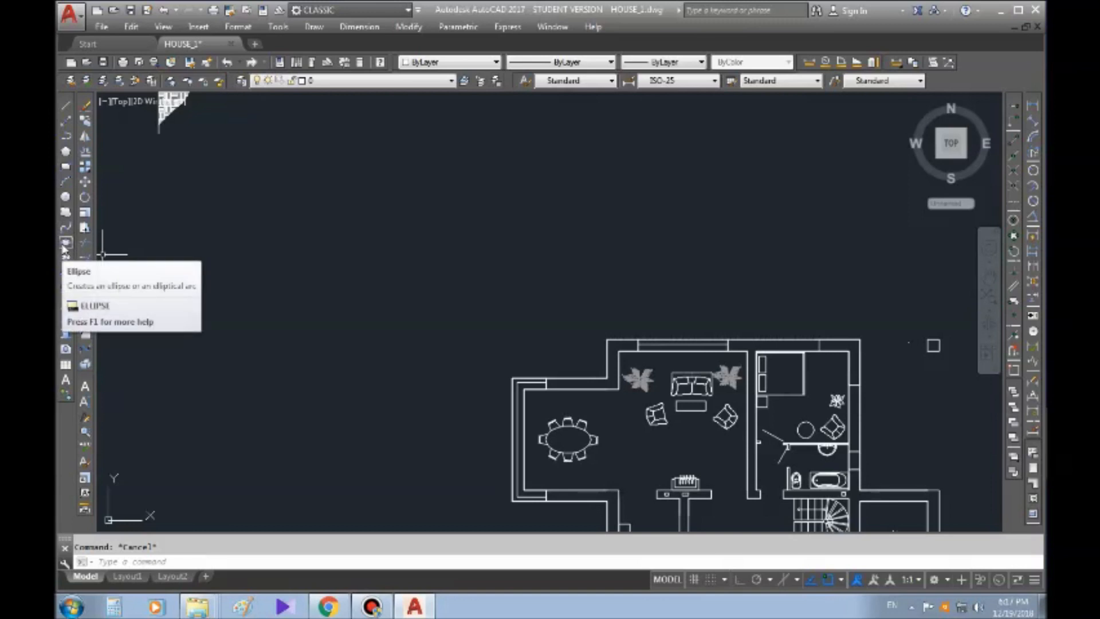
pyautogui.scroll(-4, 380, 253)
pyautogui.moveTo(545, 479); pyautogui.dragTo(528, 387, button='middle')
pyautogui.scroll(6, 572, 209)
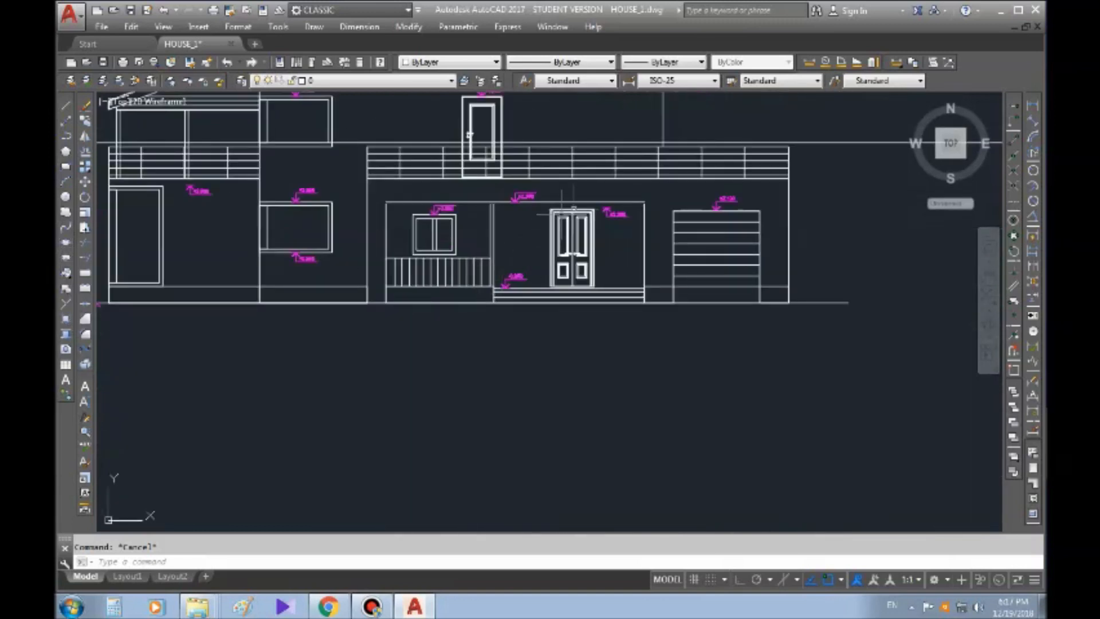
# - Draw a horizontal ellipse above the floor plan by its axis endpoints, with ortho on and a major axis about 3873 long
pyautogui.moveTo(514, 263); pyautogui.dragTo(638, 179, button='middle')
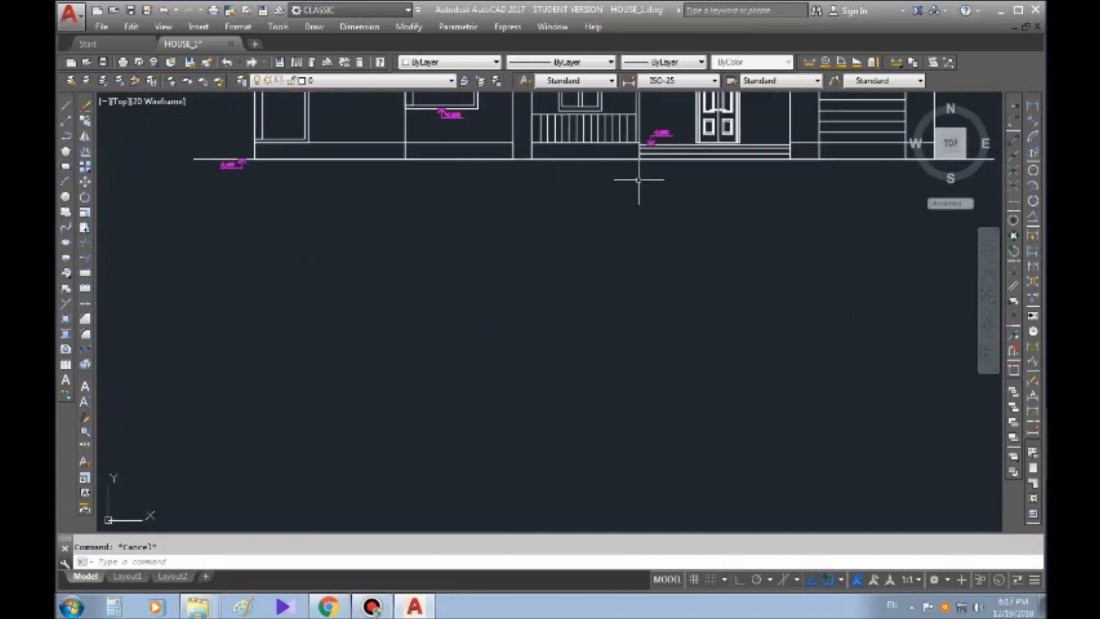
pyautogui.moveTo(350, 384); pyautogui.dragTo(256, 248, button='middle')
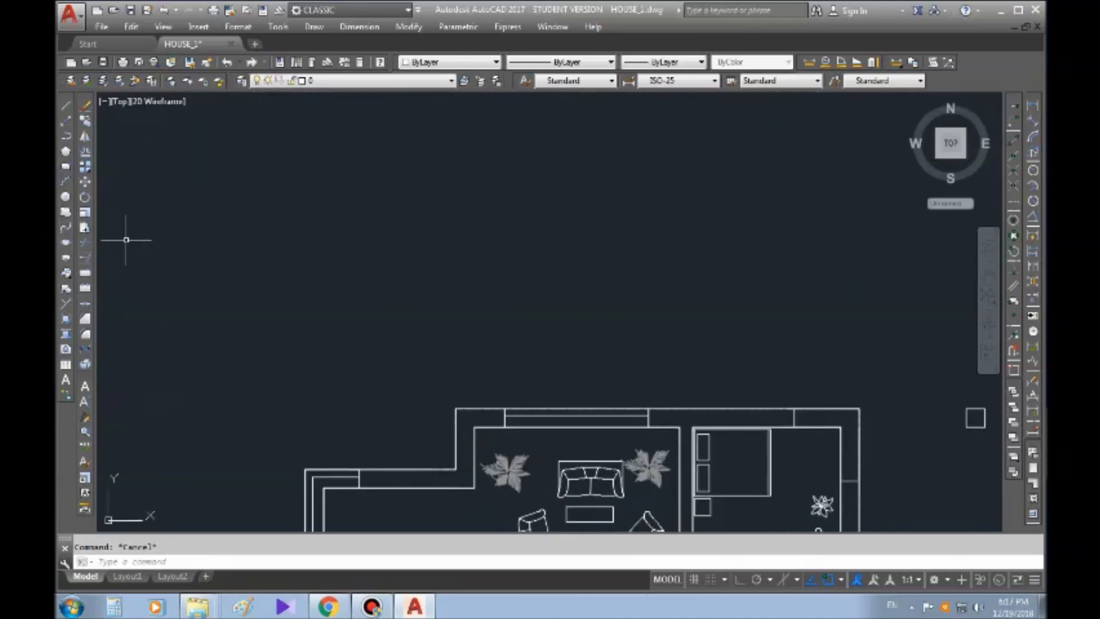
pyautogui.click(66, 245)
pyautogui.moveTo(379, 303); pyautogui.dragTo(392, 314, button='middle')
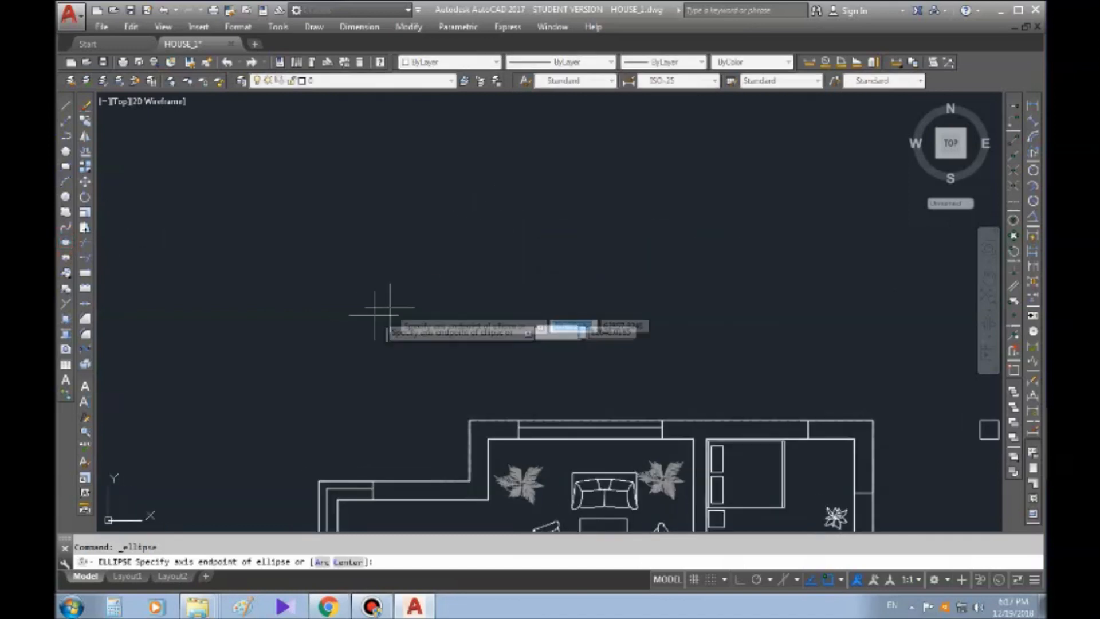
pyautogui.click(424, 287)
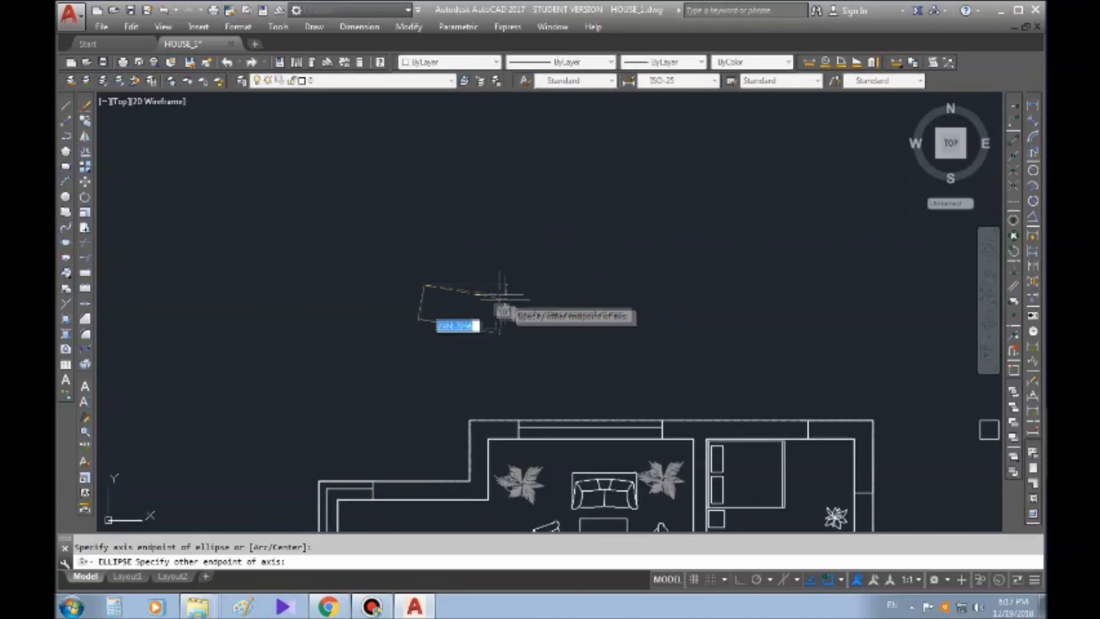
pyautogui.scroll(2, 457, 286)
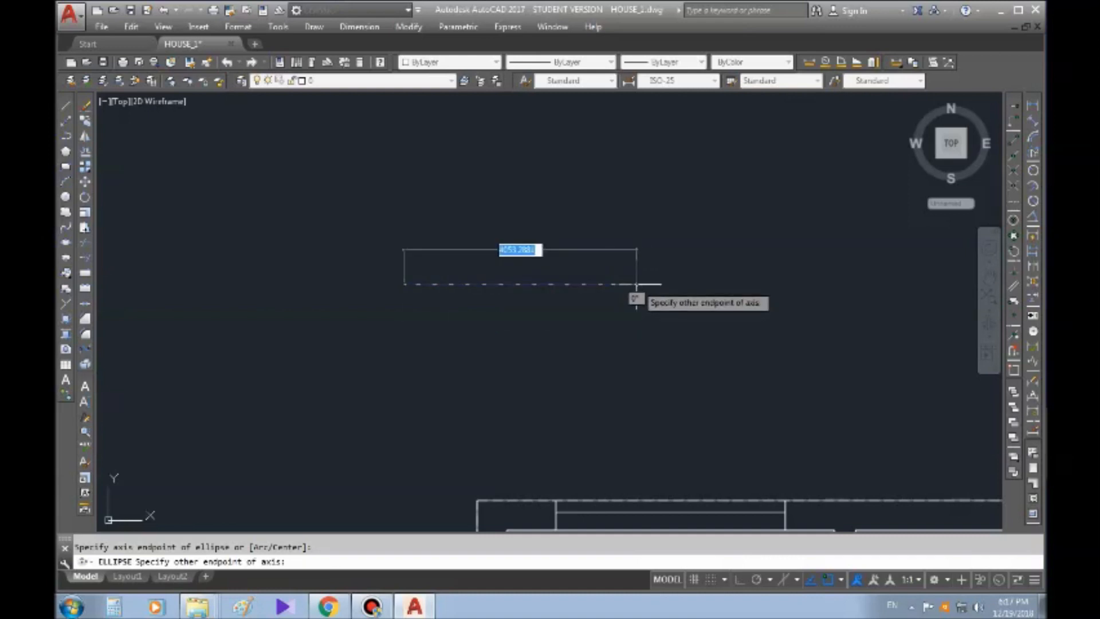
pyautogui.press('F8')
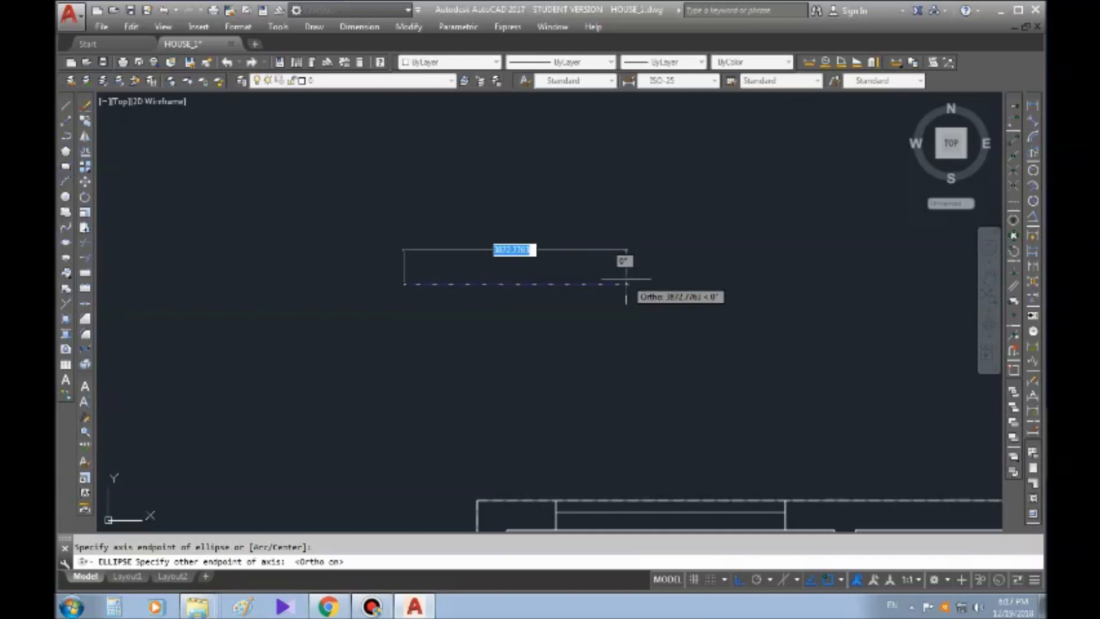
pyautogui.click(625, 280)
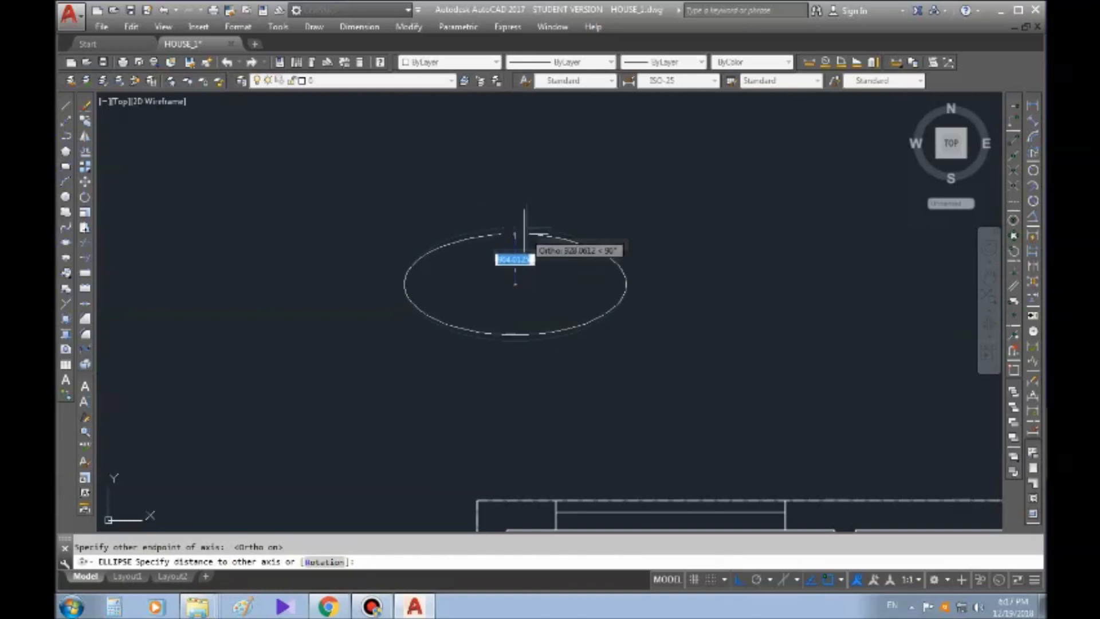
pyautogui.click(522, 231)
pyautogui.click(523, 245)
pyautogui.click(513, 163)
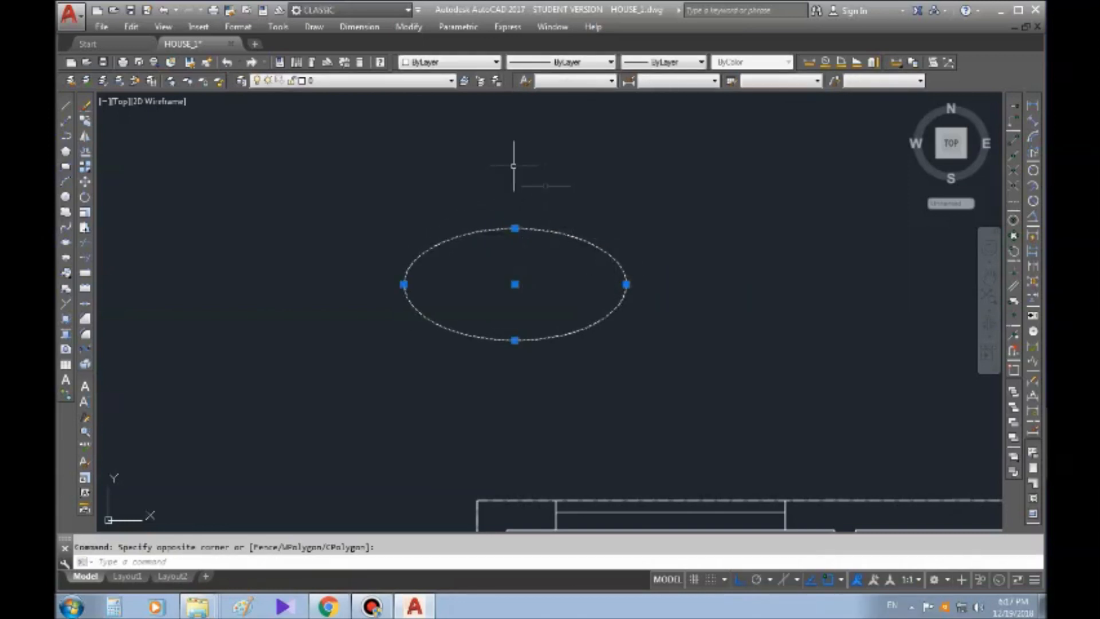
pyautogui.moveTo(581, 217); pyautogui.dragTo(569, 224, button='middle')
pyautogui.press('Escape')
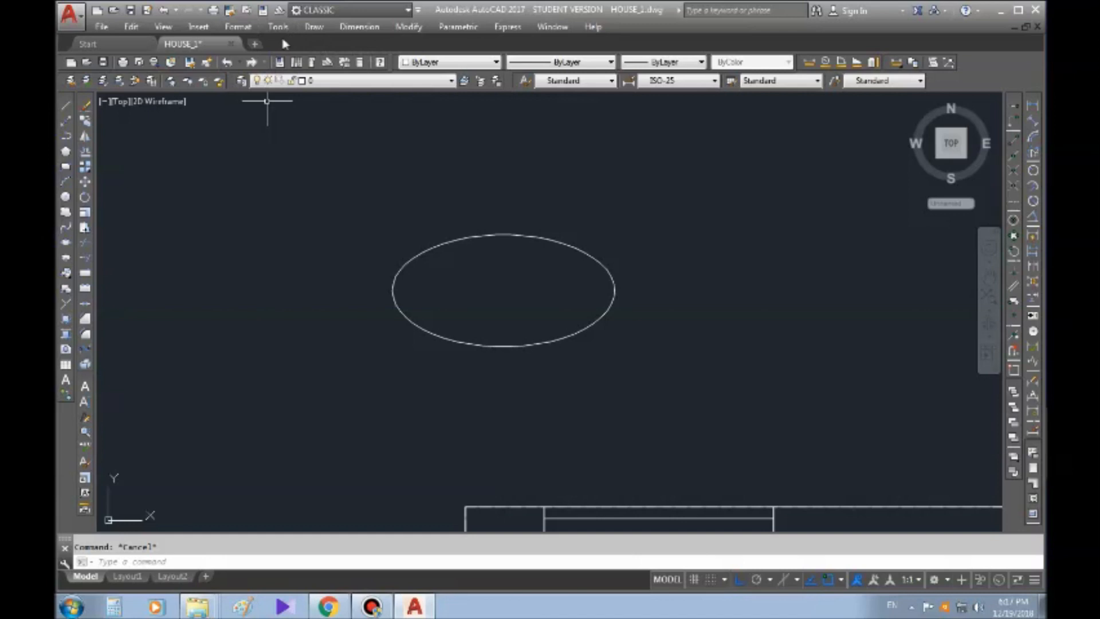
pyautogui.click(305, 28)
pyautogui.moveTo(346, 229)
pyautogui.click(321, 27)
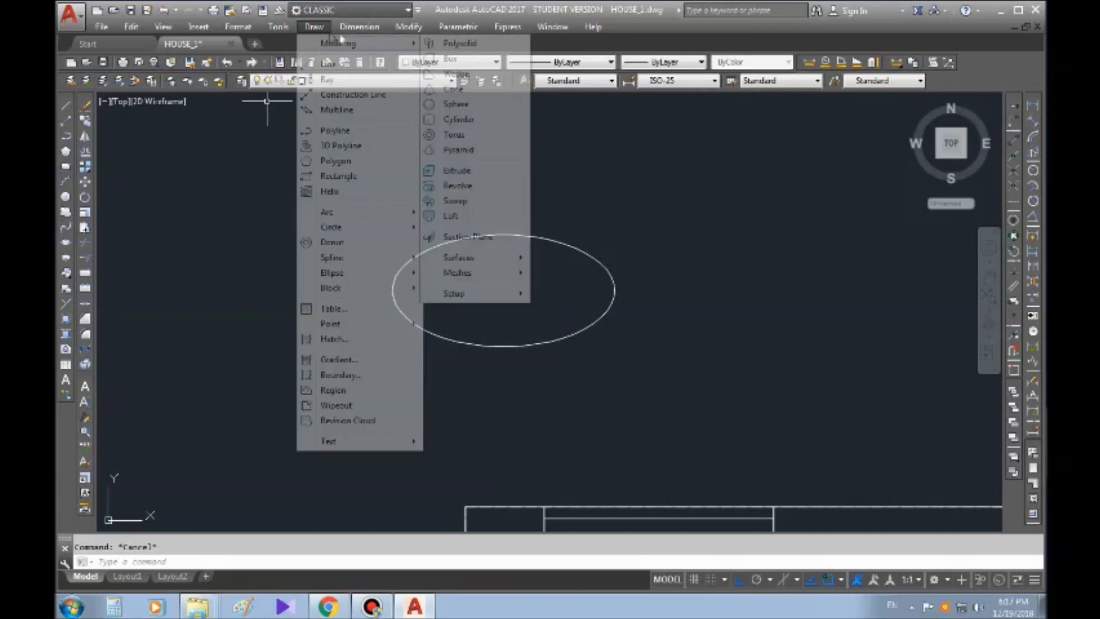
pyautogui.click(324, 28)
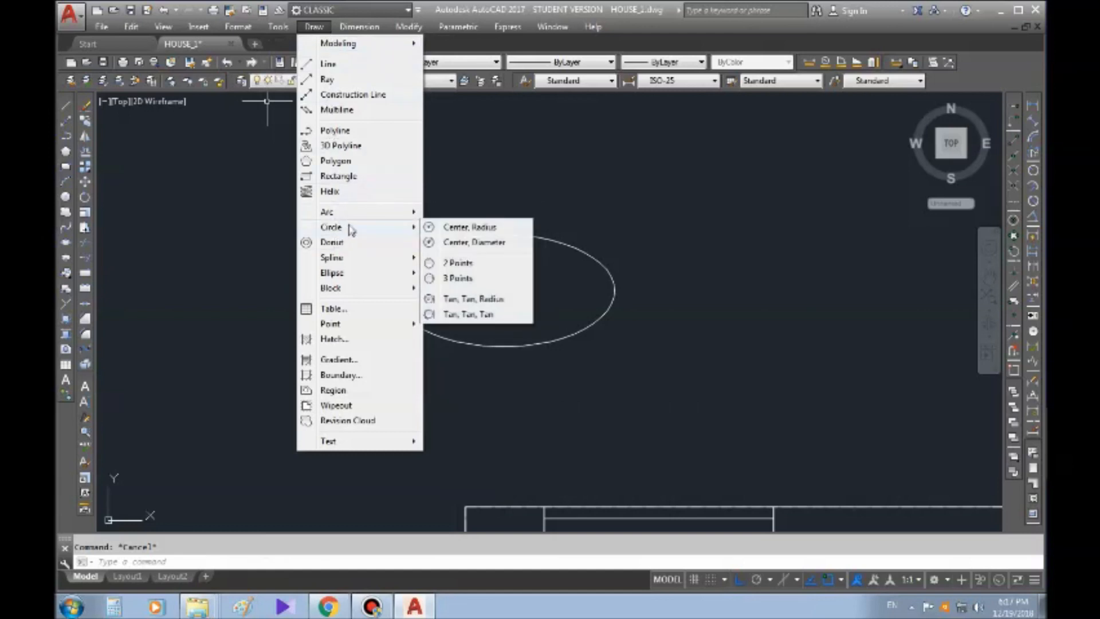
pyautogui.moveTo(344, 273)
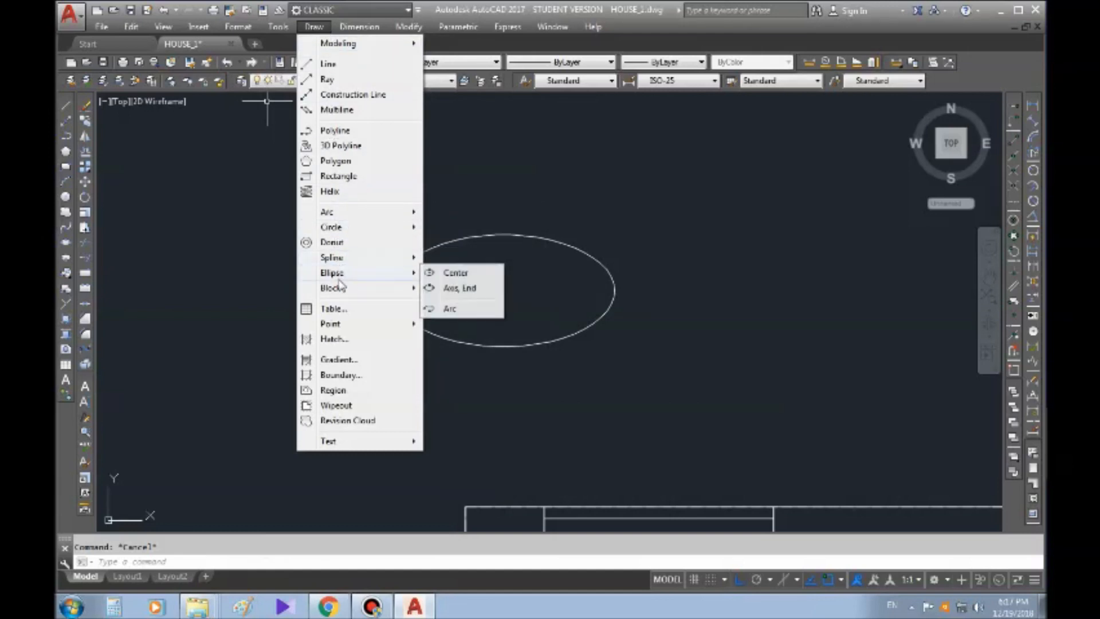
pyautogui.click(464, 288)
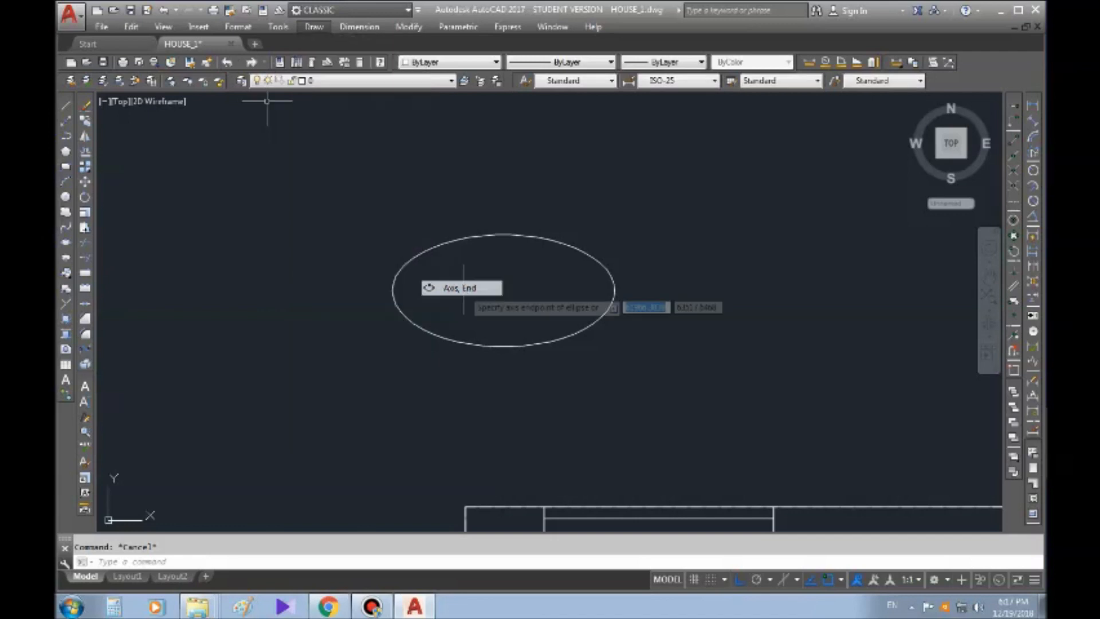
pyautogui.press('Escape')
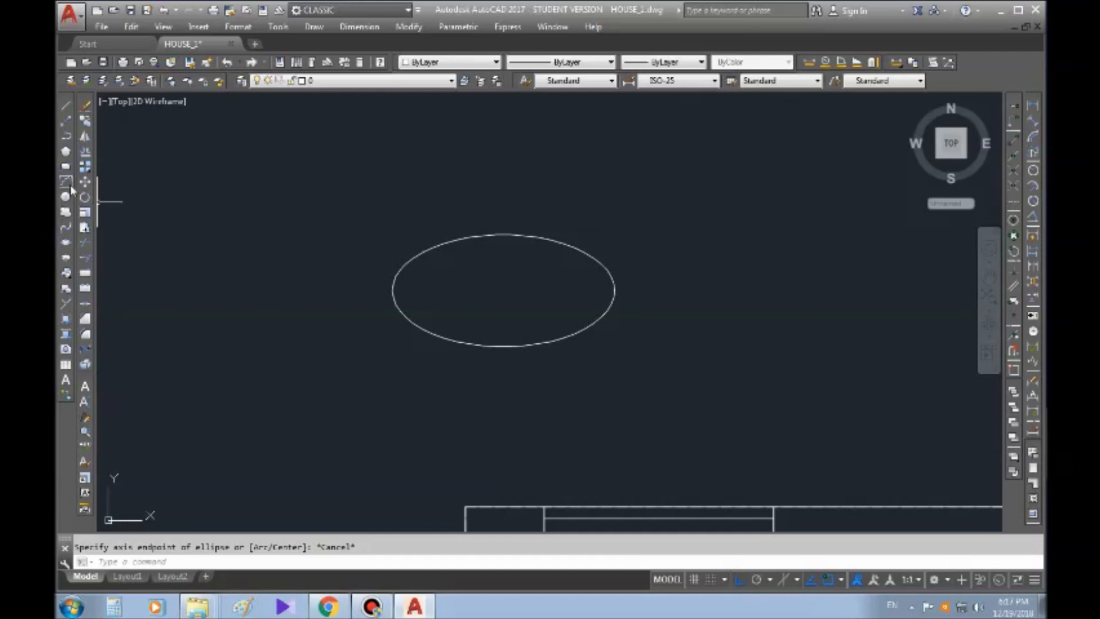
# - Draw a large three-point arc in the empty area just above and beside the ellipse, opening downward
pyautogui.click(65, 181)
pyautogui.moveTo(609, 197); pyautogui.dragTo(348, 297, button='middle')
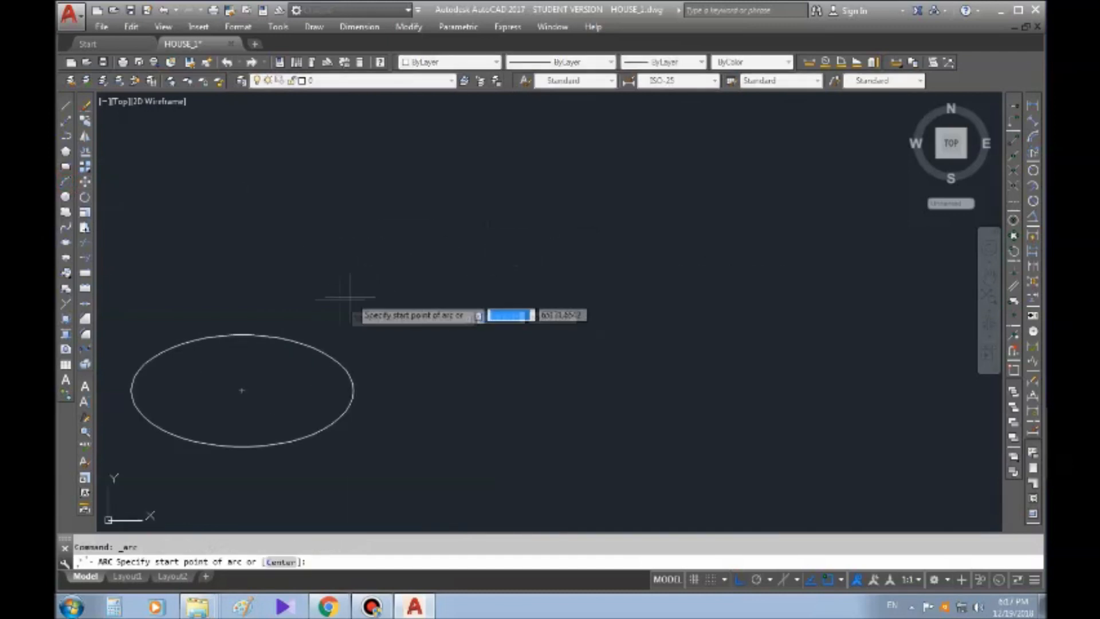
pyautogui.click(350, 296)
pyautogui.press('Escape')
pyautogui.press('Return')
pyautogui.click(372, 288)
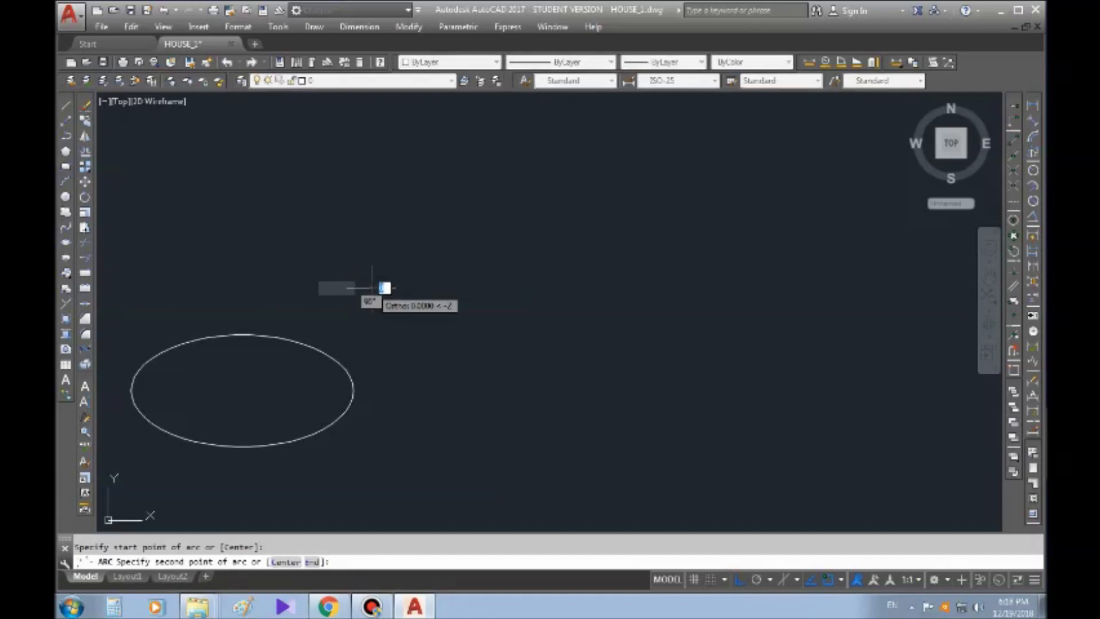
pyautogui.click(532, 288)
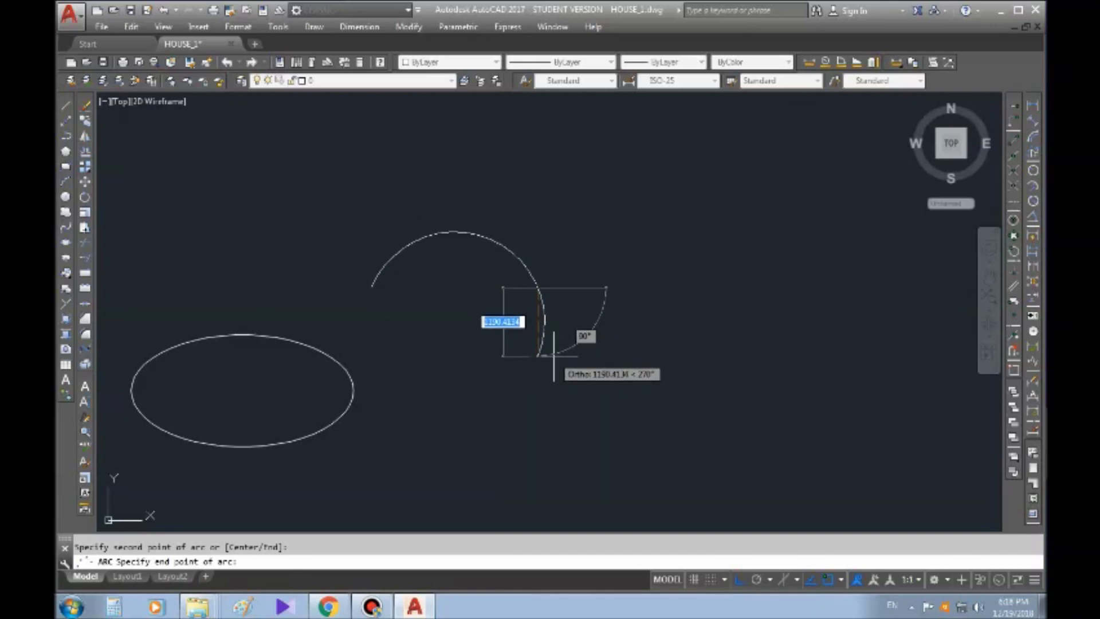
pyautogui.click(543, 329)
pyautogui.press('Escape')
pyautogui.moveTo(497, 256); pyautogui.dragTo(521, 220, button='middle')
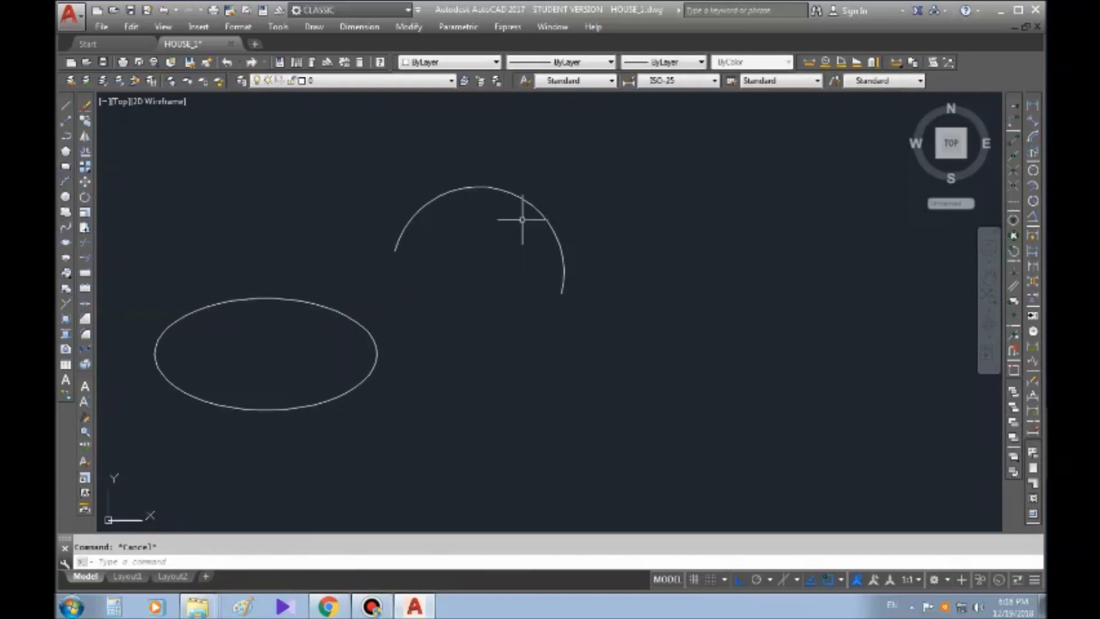
# - With ortho off, draw a second, flatter arc below the first one using the 3 Points method
pyautogui.click(237, 27)
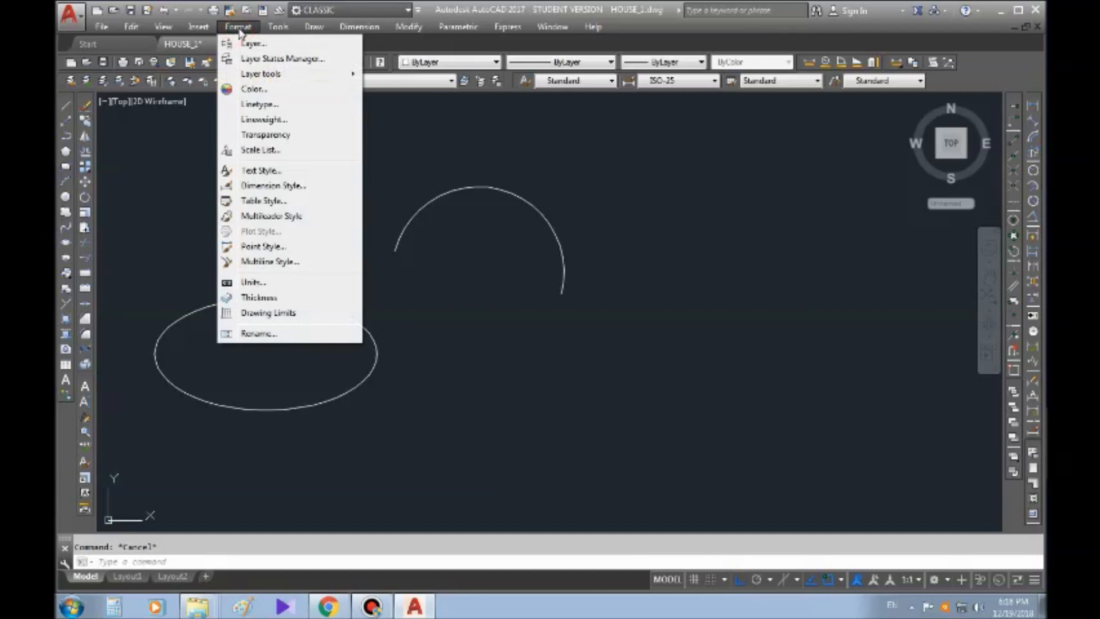
pyautogui.moveTo(296, 35)
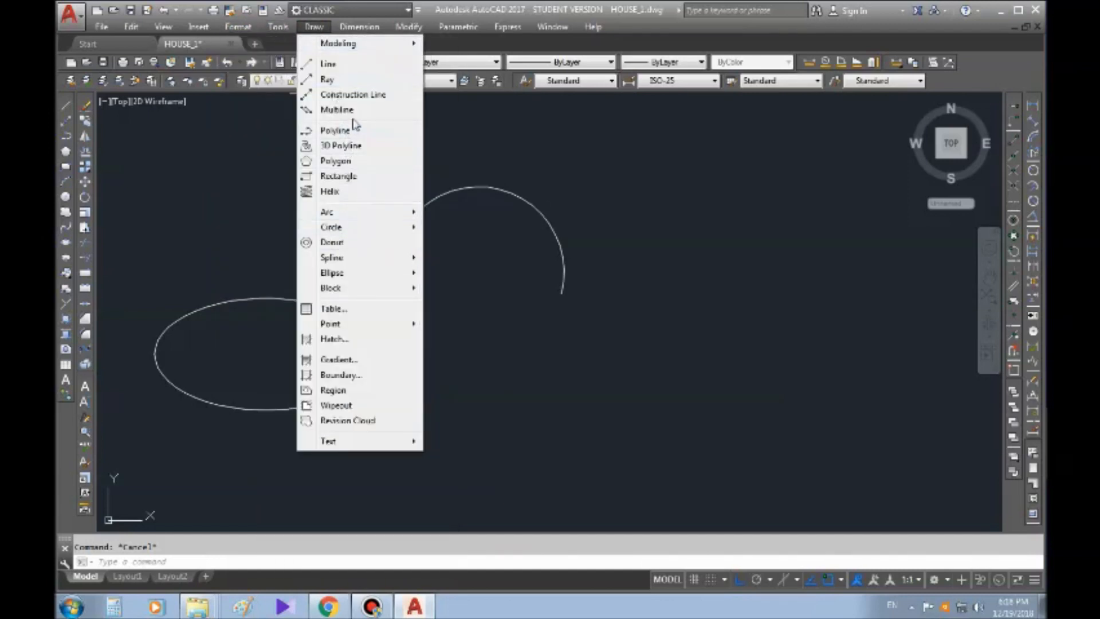
pyautogui.click(359, 213)
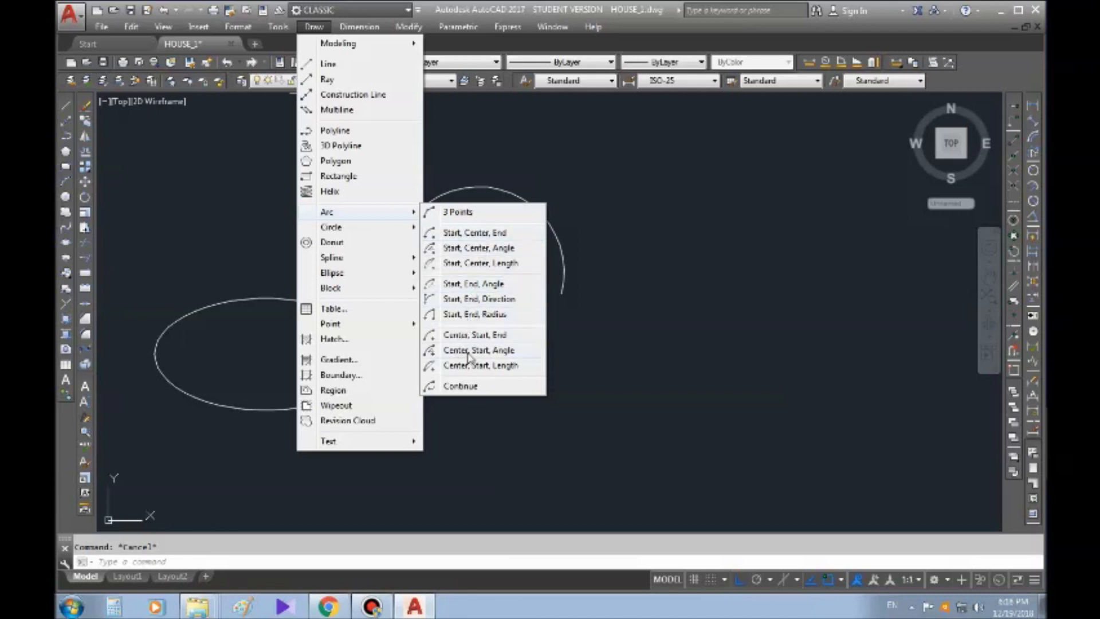
pyautogui.click(457, 212)
pyautogui.scroll(2, 438, 174)
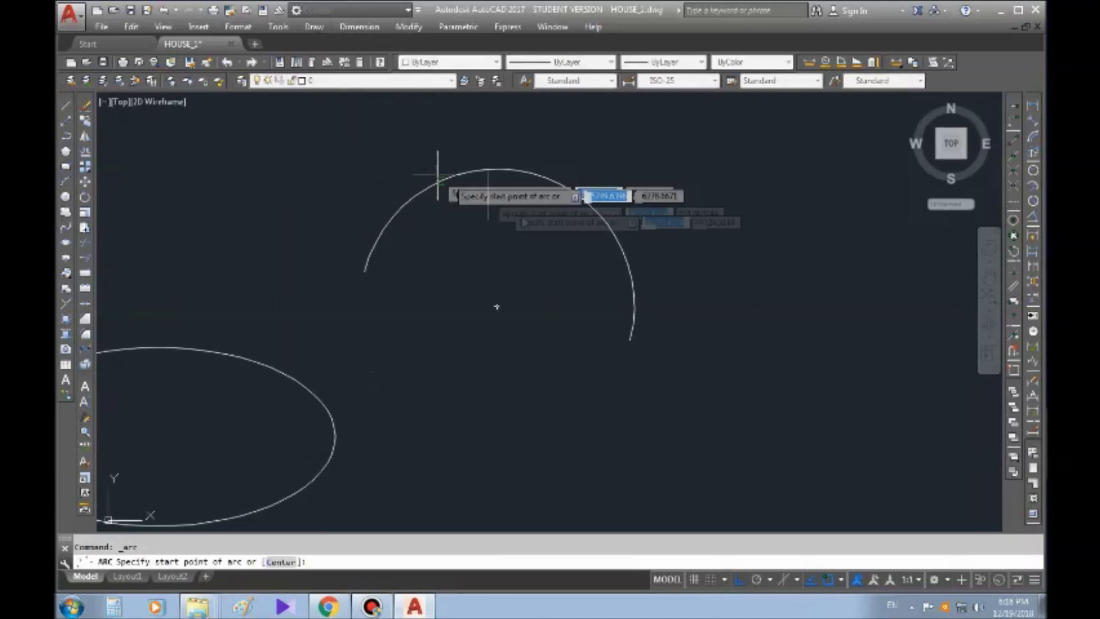
pyautogui.click(453, 404)
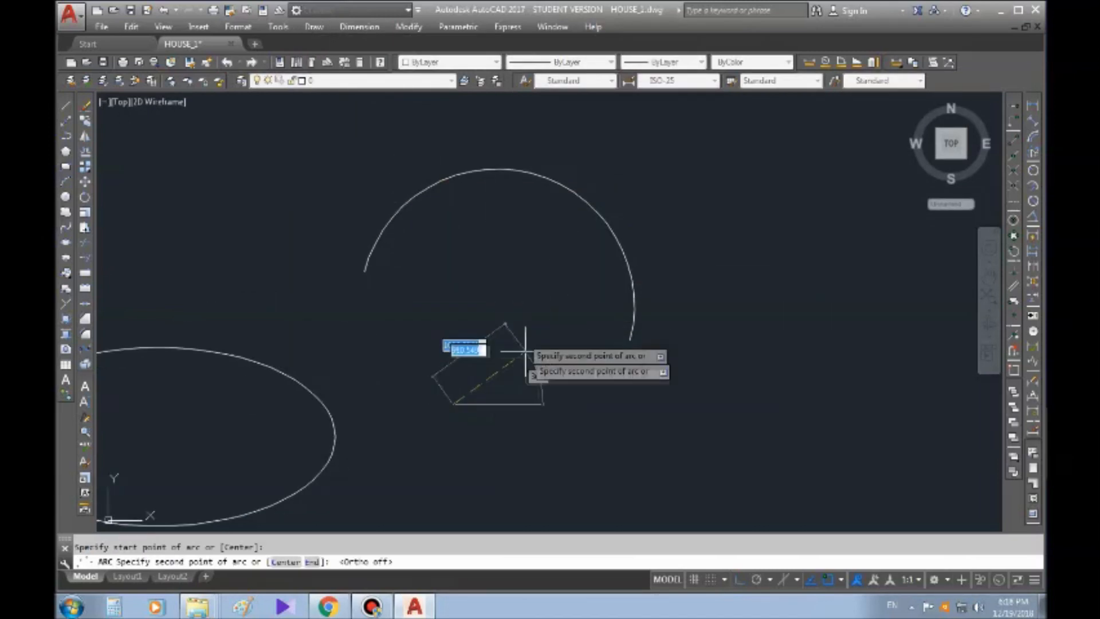
pyautogui.click(526, 350)
pyautogui.click(746, 371)
# - Draw a three-point arc over the entrance double door, from one outer frame side through the frame's top middle to the opposite side
pyautogui.scroll(-5, 510, 269)
pyautogui.scroll(-1, 510, 269)
pyautogui.moveTo(512, 198); pyautogui.dragTo(506, 216, button='middle')
pyautogui.scroll(4, 580, 161)
pyautogui.scroll(3, 507, 225)
pyautogui.scroll(-1, 505, 225)
pyautogui.moveTo(348, 174)
pyautogui.mouseDown(button='middle')
pyautogui.moveTo(280, 155)
pyautogui.moveTo(458, 211)
pyautogui.mouseUp(button='middle')
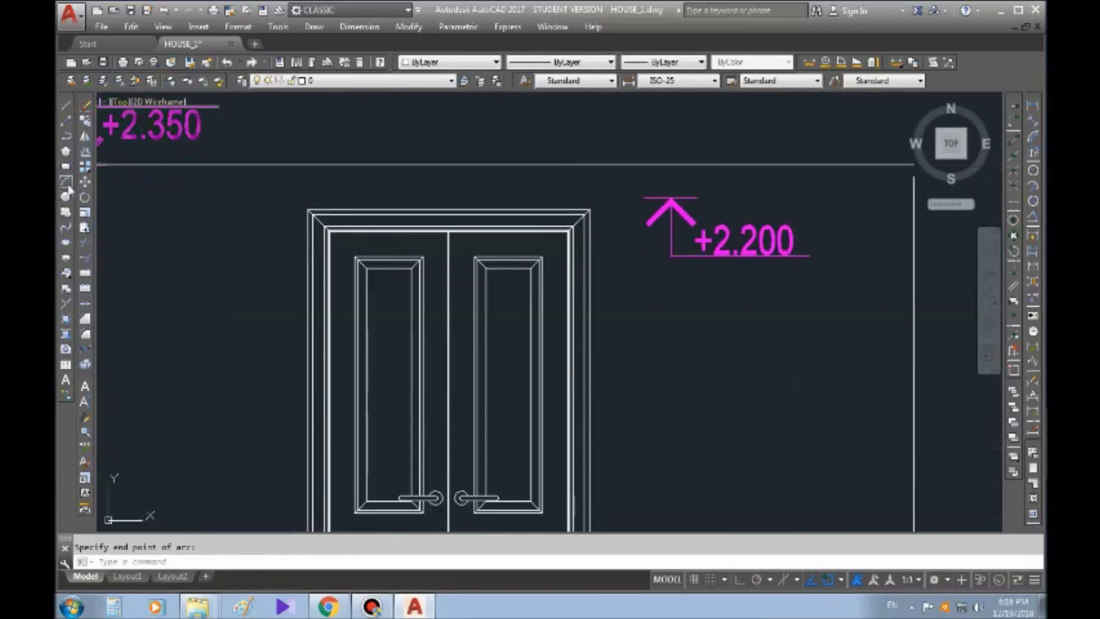
pyautogui.click(67, 183)
pyautogui.click(310, 304)
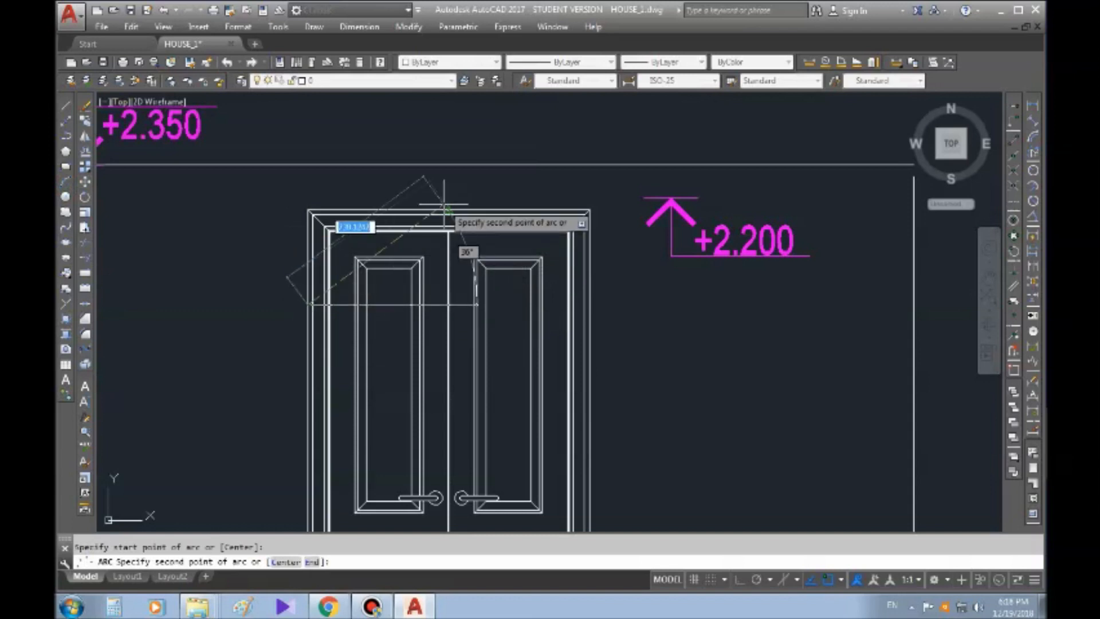
pyautogui.click(449, 211)
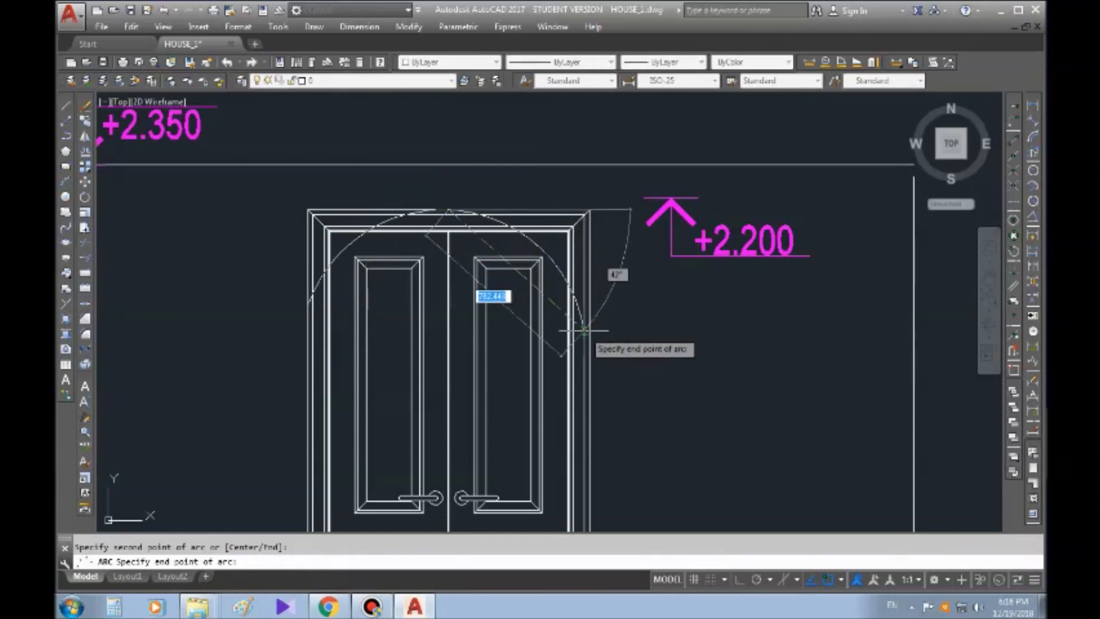
pyautogui.click(589, 297)
pyautogui.press('Escape')
# - Erase the arc drawn across the upper part of the entrance door
pyautogui.click(566, 242)
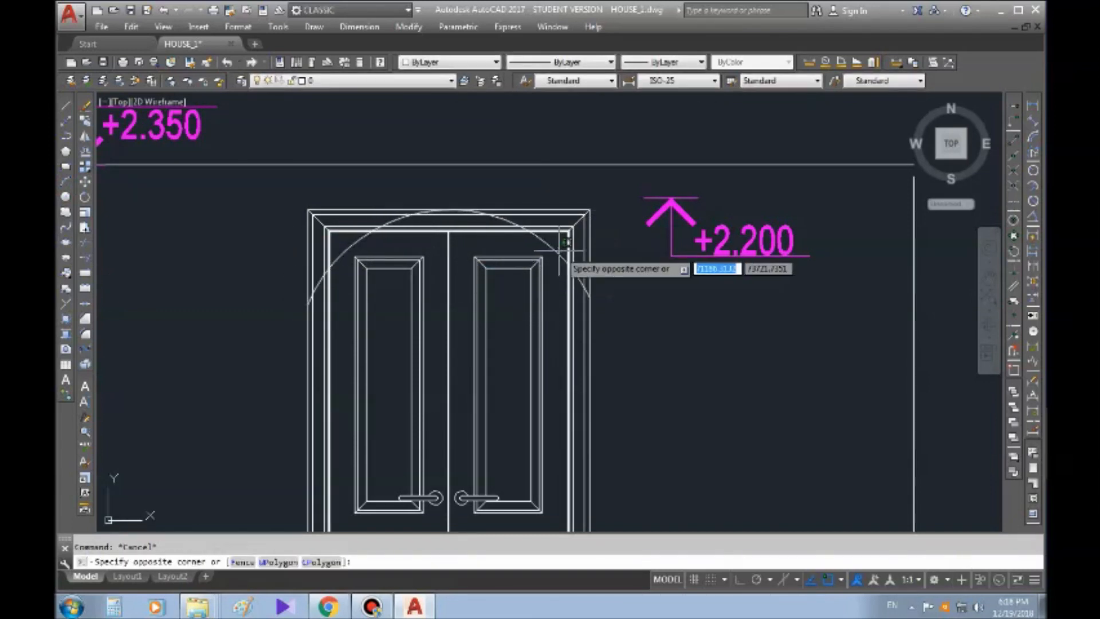
pyautogui.click(558, 252)
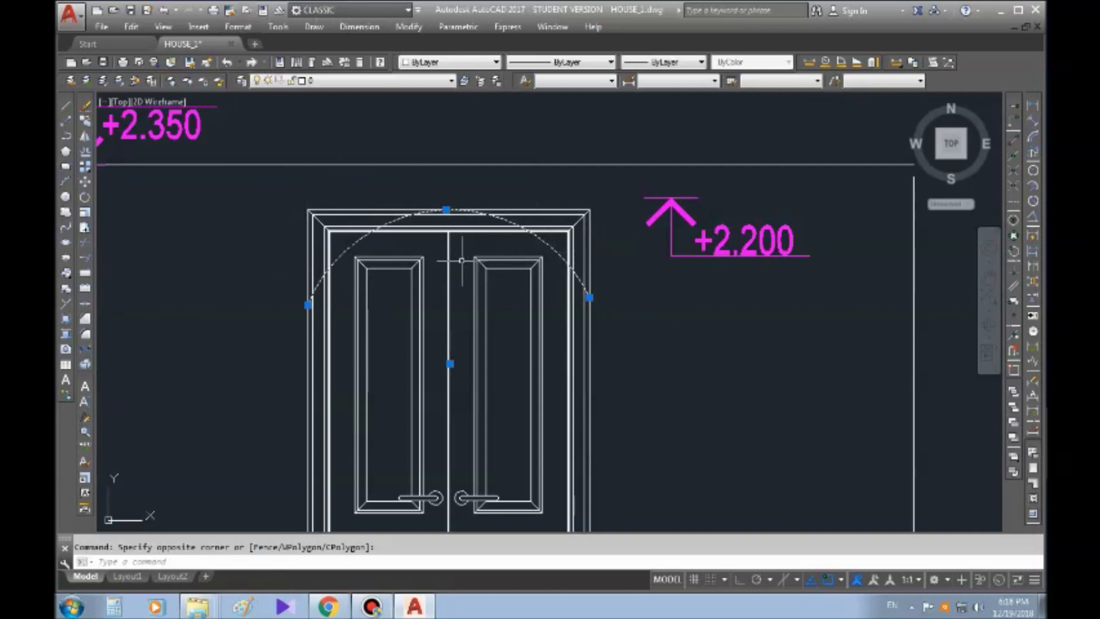
pyautogui.press('Escape')
pyautogui.click(539, 240)
pyautogui.press('Delete')
pyautogui.scroll(-10, 189, 318)
pyautogui.moveTo(395, 401); pyautogui.dragTo(527, 206, button='middle')
pyautogui.press('Escape')
pyautogui.moveTo(230, 285); pyautogui.dragTo(490, 283, button='middle')
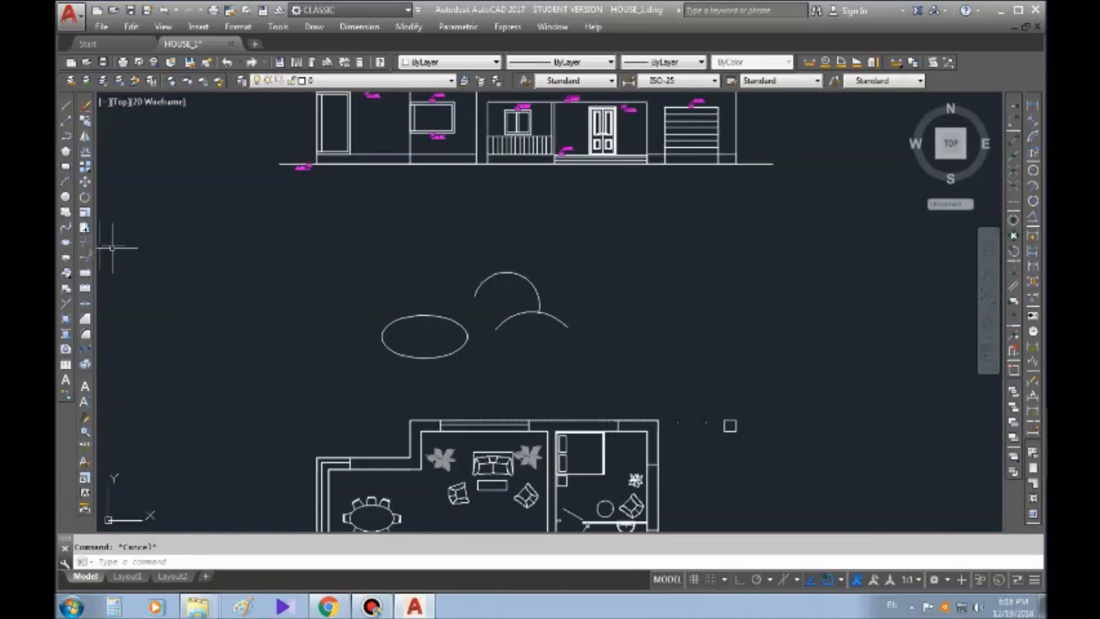
pyautogui.click(66, 260)
pyautogui.scroll(2, 756, 304)
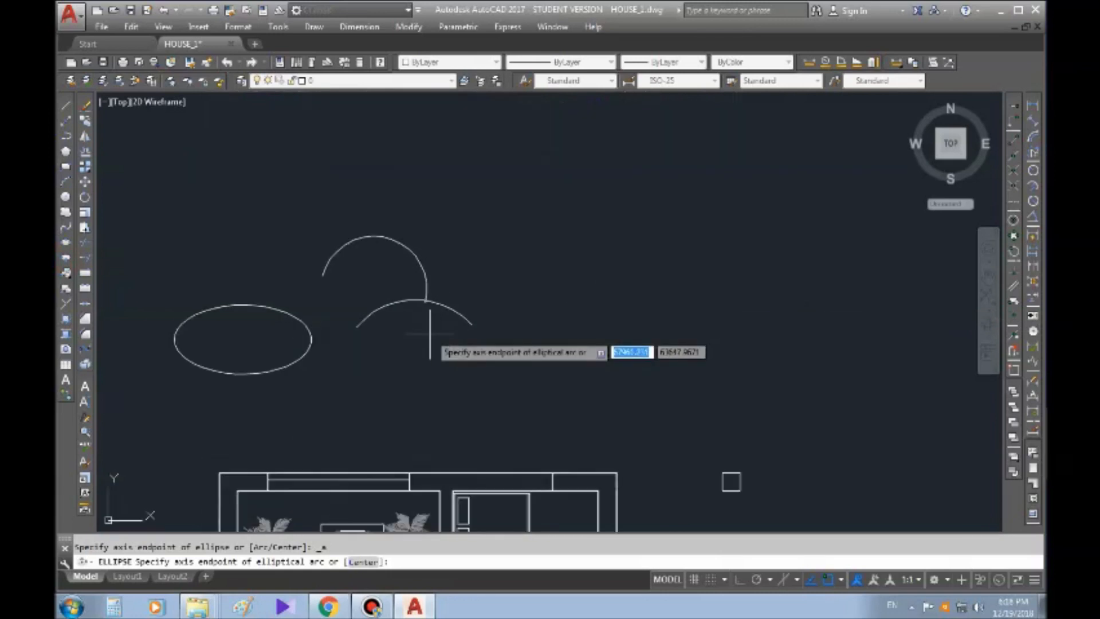
pyautogui.click(547, 310)
pyautogui.click(659, 268)
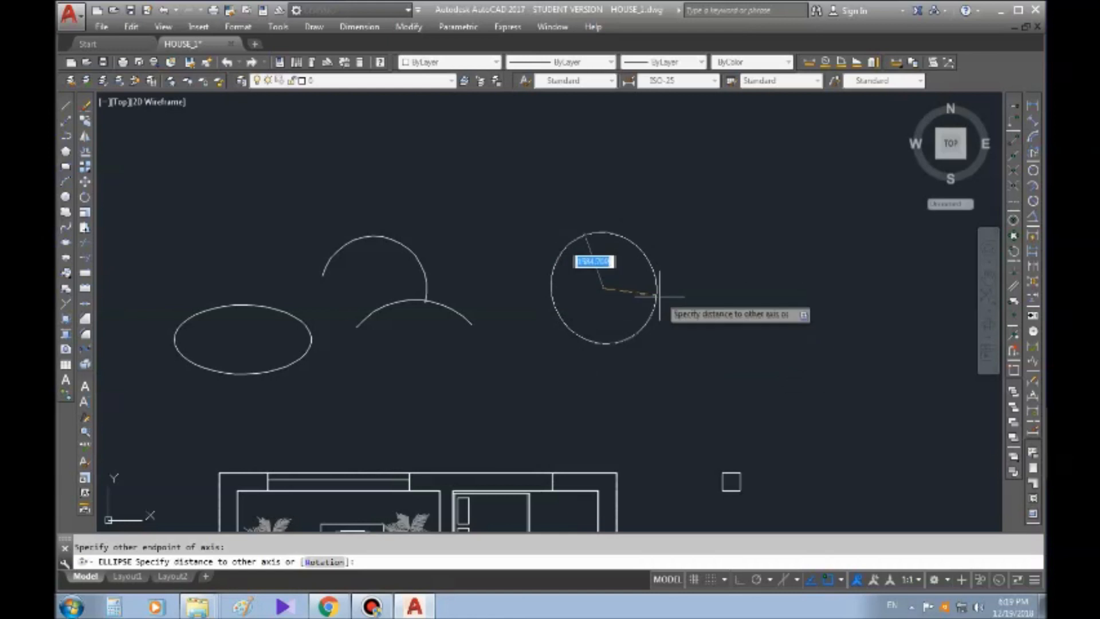
pyautogui.click(650, 336)
pyautogui.press('Escape')
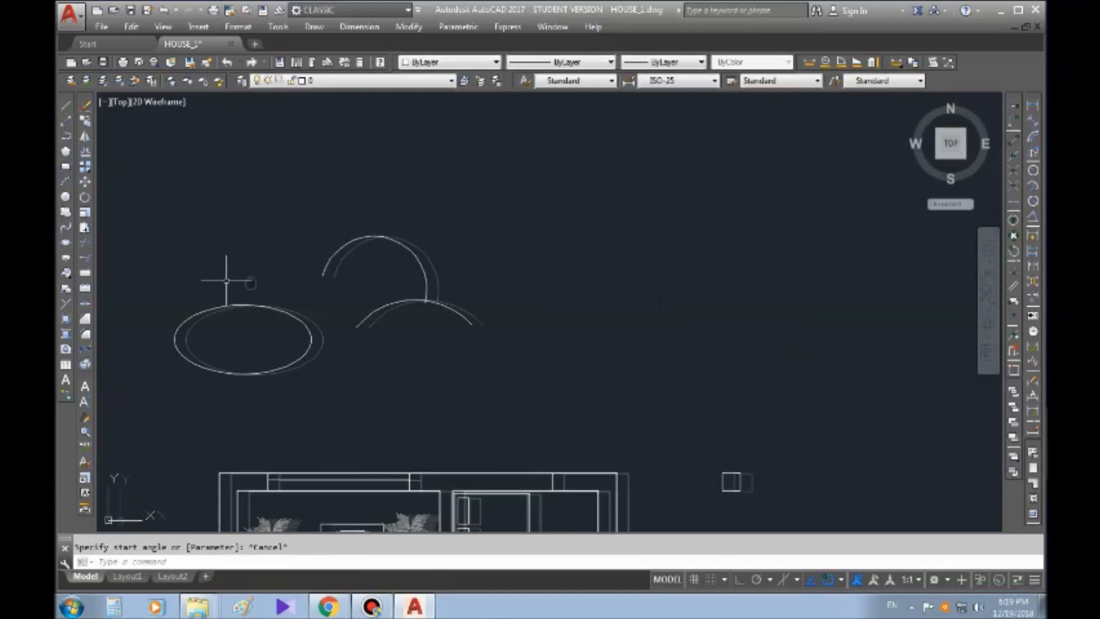
pyautogui.scroll(3, 226, 281)
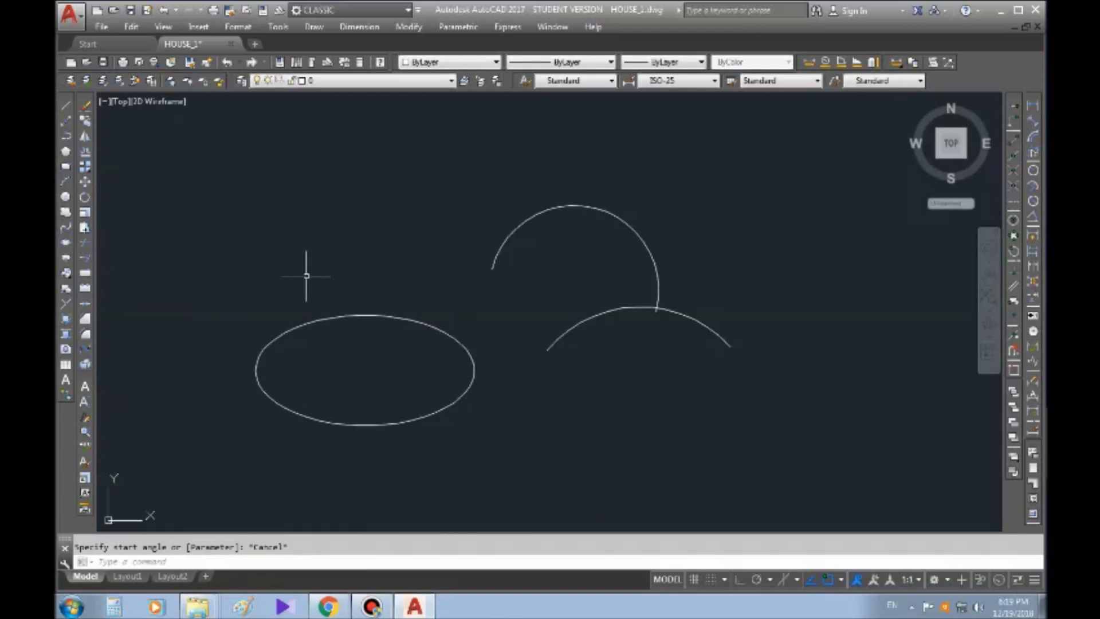
pyautogui.press('Escape')
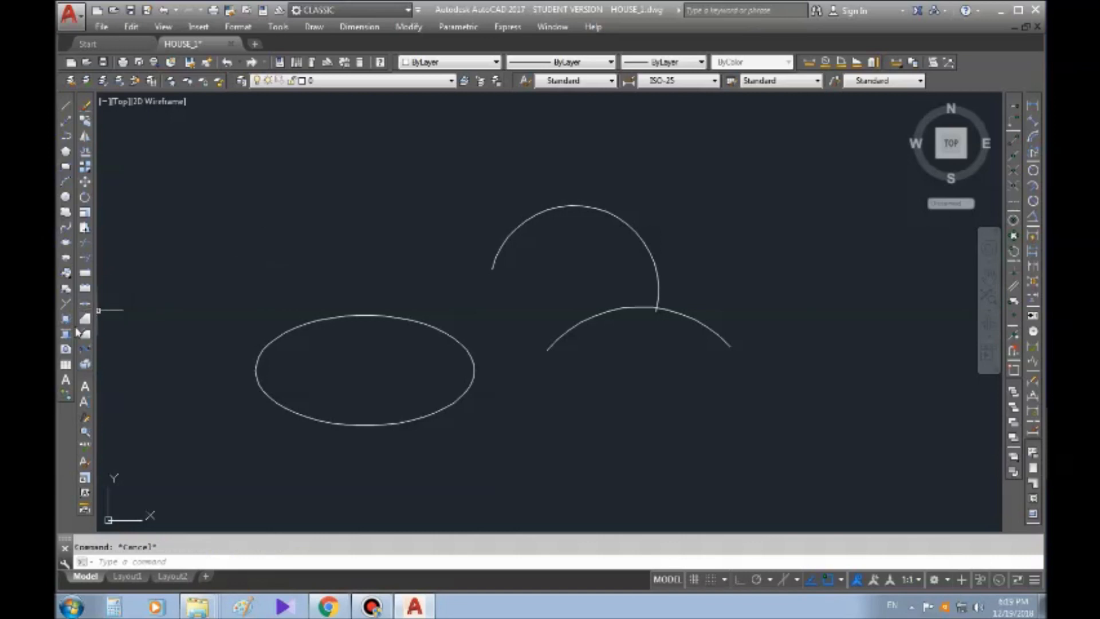
# - Open the Hatch and Gradient settings above the floor plan, look over the pattern and boundary options, and close them
pyautogui.moveTo(499, 314); pyautogui.dragTo(478, 174, button='middle')
pyautogui.moveTo(609, 400); pyautogui.dragTo(518, 185, button='middle')
pyautogui.moveTo(244, 306); pyautogui.dragTo(104, 252, button='middle')
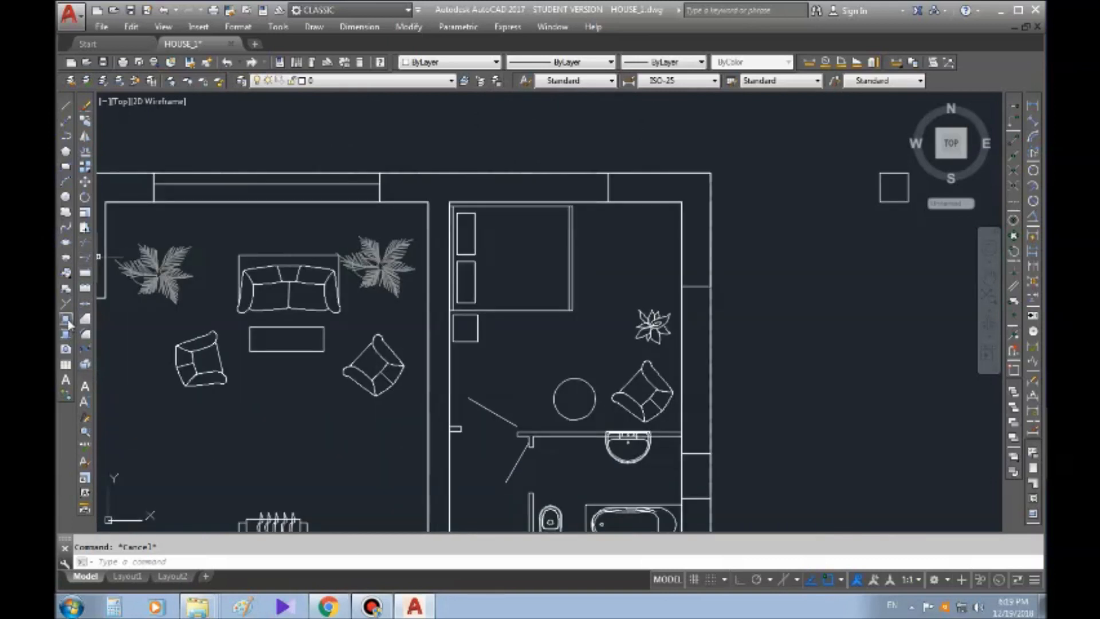
pyautogui.moveTo(710, 423)
pyautogui.mouseDown(button='middle')
pyautogui.moveTo(685, 410)
pyautogui.moveTo(610, 279)
pyautogui.mouseUp(button='middle')
pyautogui.scroll(-2, 589, 297)
pyautogui.moveTo(339, 301); pyautogui.dragTo(367, 361, button='middle')
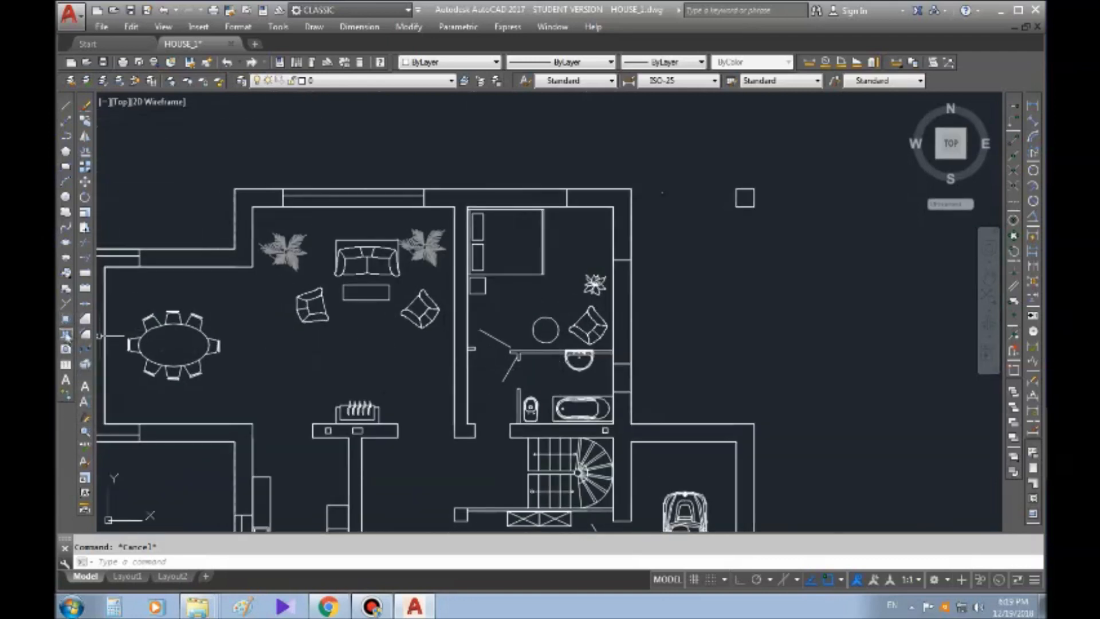
pyautogui.write('HATCH')
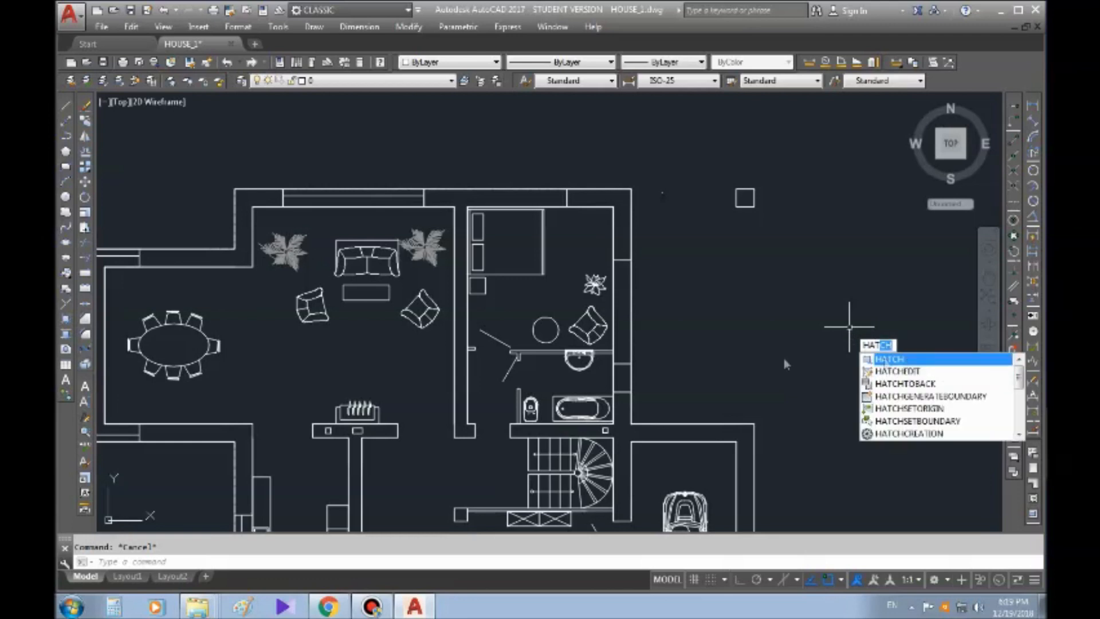
pyautogui.press('Return')
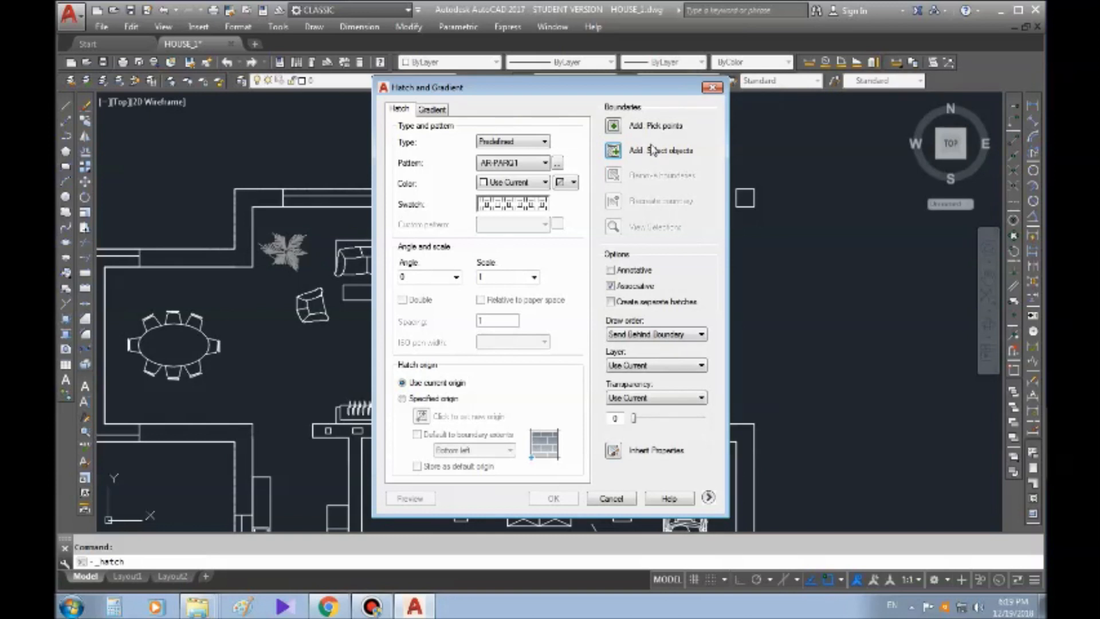
pyautogui.click(712, 87)
# - Draw a rectangular polyline in the empty area beside the ground floor plan, stopping just short of closing its last corner
pyautogui.scroll(-5, 682, 159)
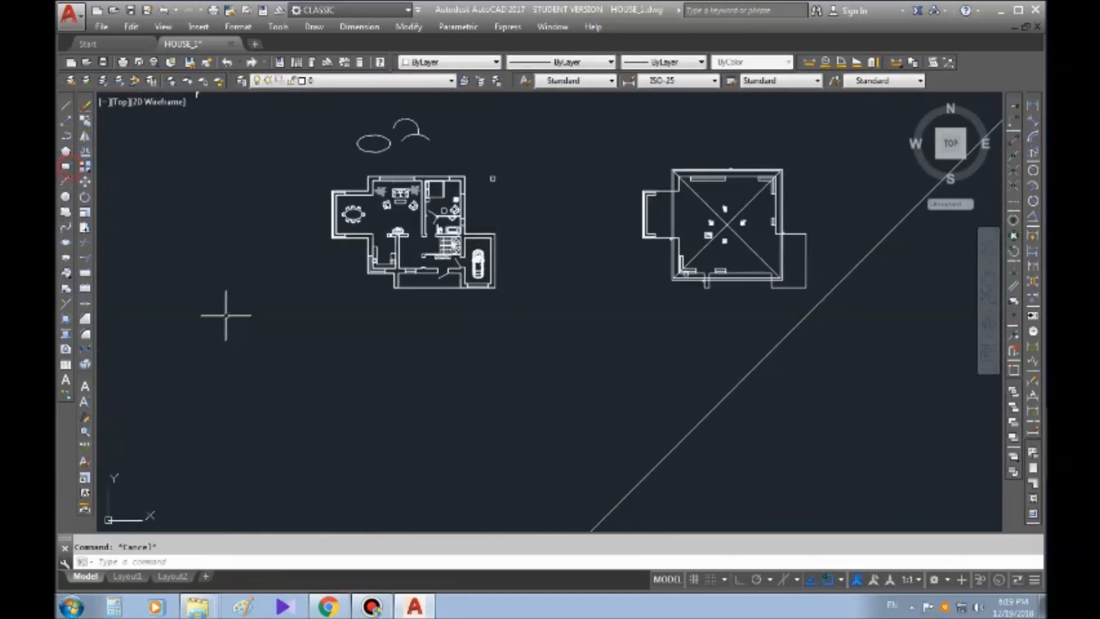
pyautogui.click(210, 331)
pyautogui.press('Escape')
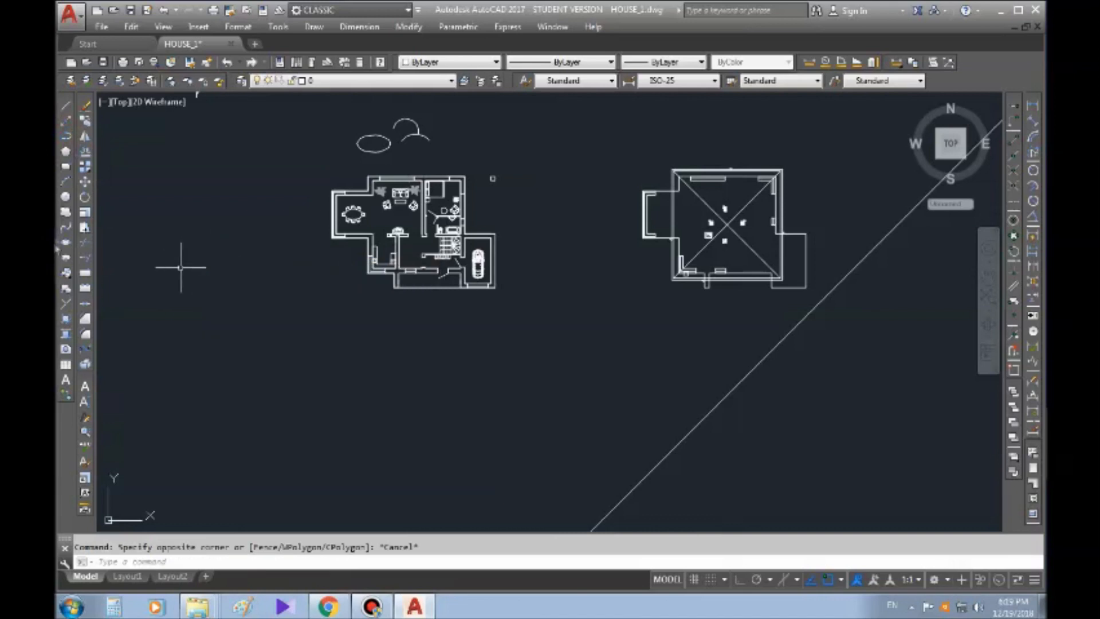
pyautogui.click(66, 137)
pyautogui.click(221, 327)
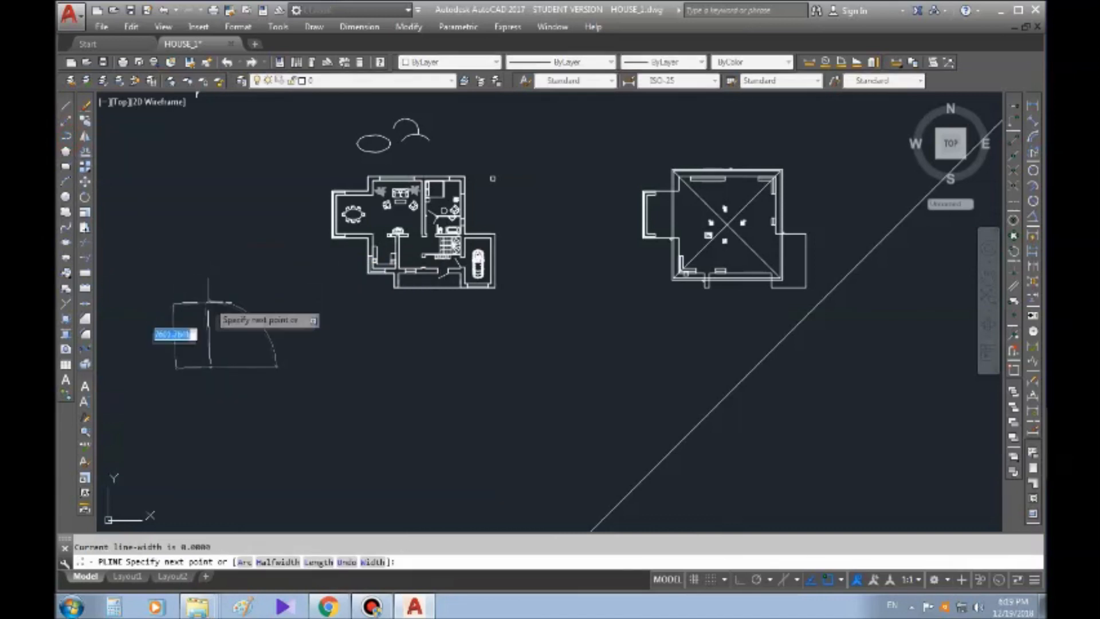
pyautogui.scroll(2, 207, 329)
pyautogui.click(215, 322)
pyautogui.click(370, 320)
pyautogui.click(370, 400)
pyautogui.scroll(4, 216, 399)
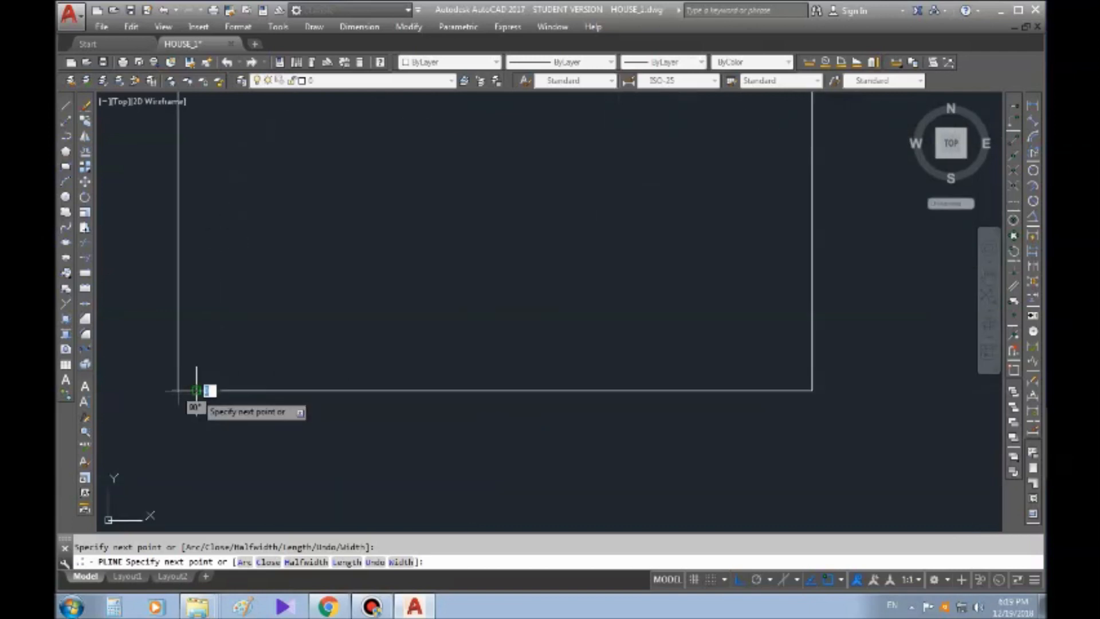
pyautogui.press('Escape')
pyautogui.press('Escape')
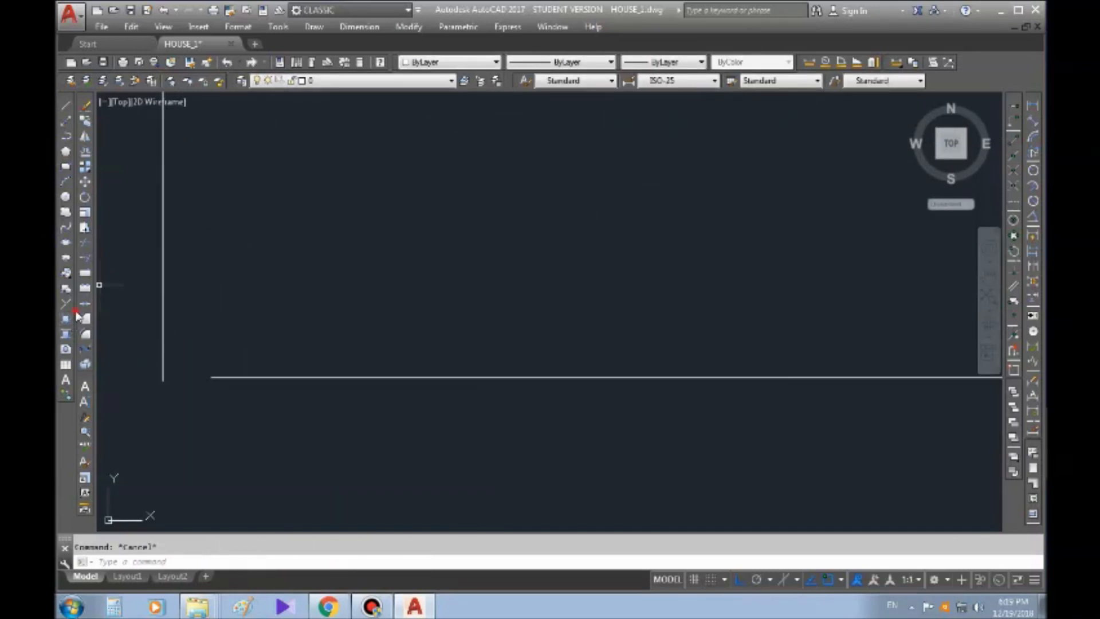
# - Try to hatch the open rectangle with the AR-PARQ1 pattern at scale 1 by picking a point inside it
pyautogui.click(66, 318)
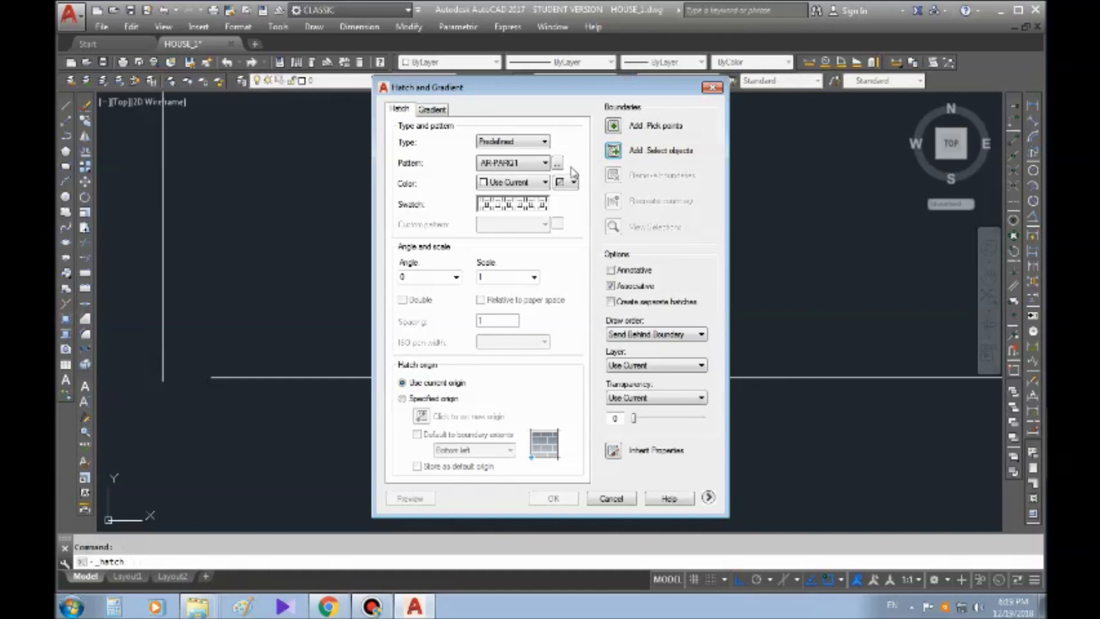
pyautogui.click(614, 127)
pyautogui.click(659, 227)
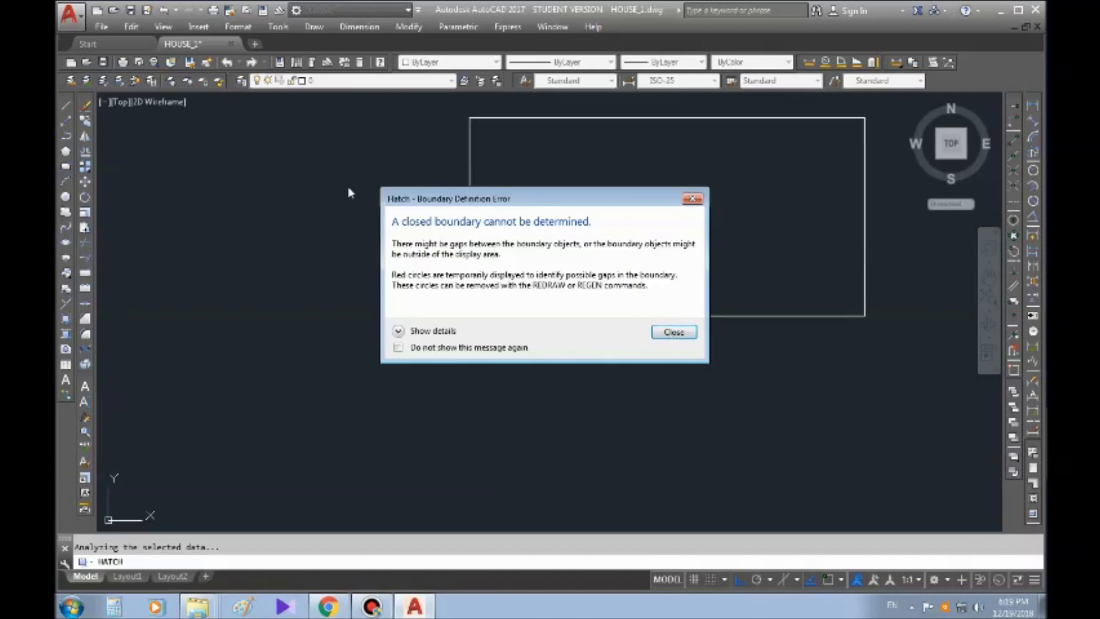
pyautogui.click(672, 333)
pyautogui.press('Escape')
pyautogui.press('Escape')
# - Close the gap at the rectangle's lower corner by moving the polyline's loose end onto its starting vertex
pyautogui.click(616, 276)
pyautogui.click(491, 371)
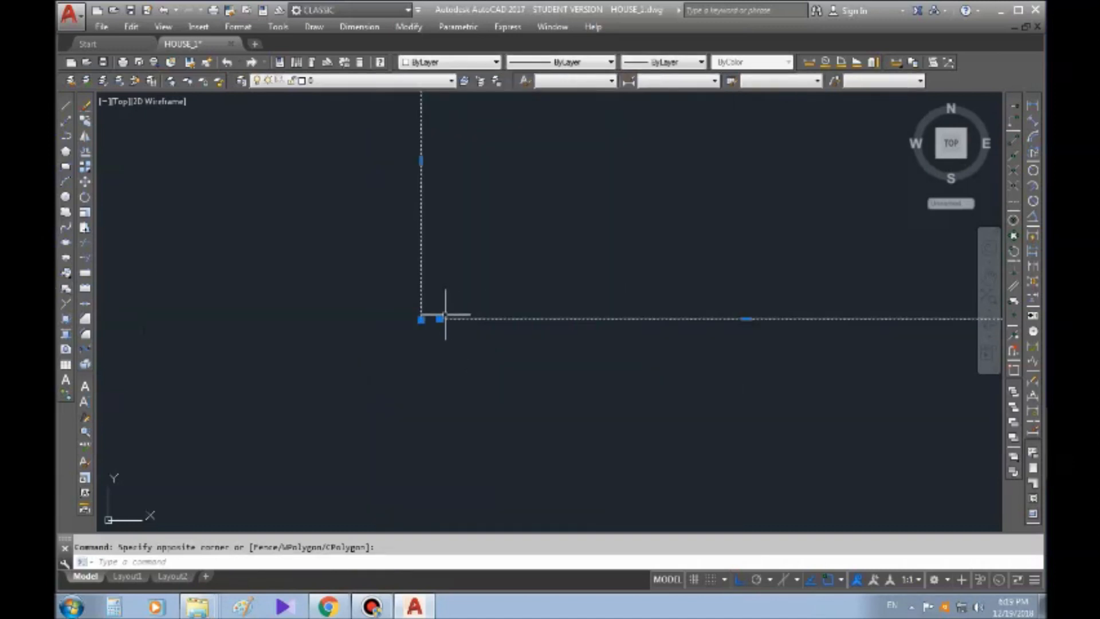
pyautogui.click(440, 318)
pyautogui.click(421, 319)
pyautogui.moveTo(548, 245); pyautogui.dragTo(465, 269, button='middle')
pyautogui.press('Escape')
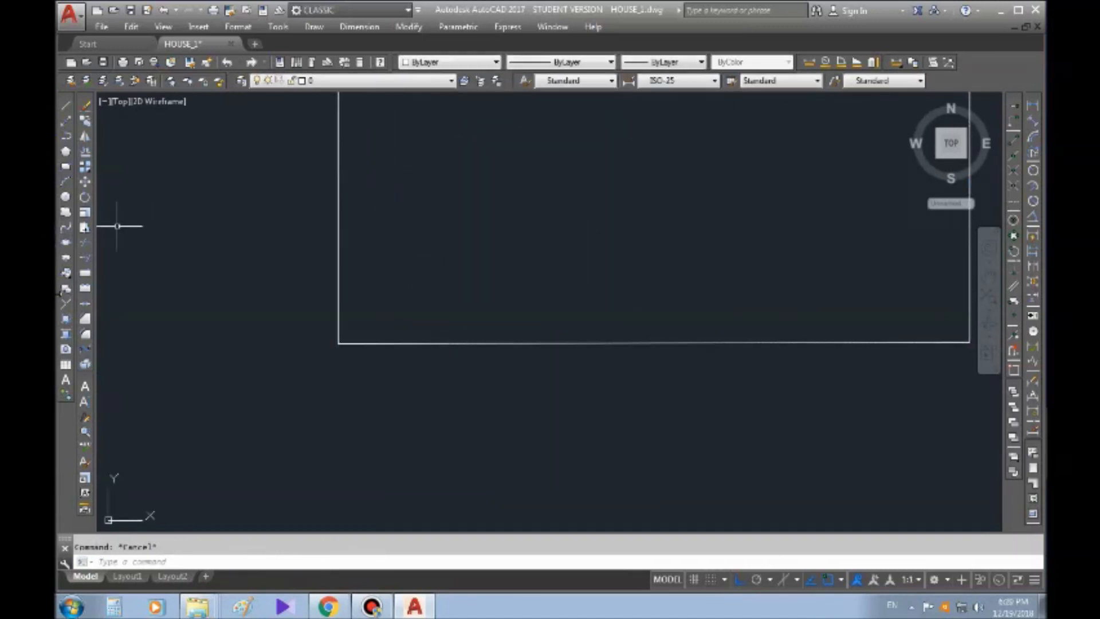
# - Hatch the closed rectangle with AR-PARQ1 at angle 0 and scale 1, using an internal pick point
pyautogui.click(67, 320)
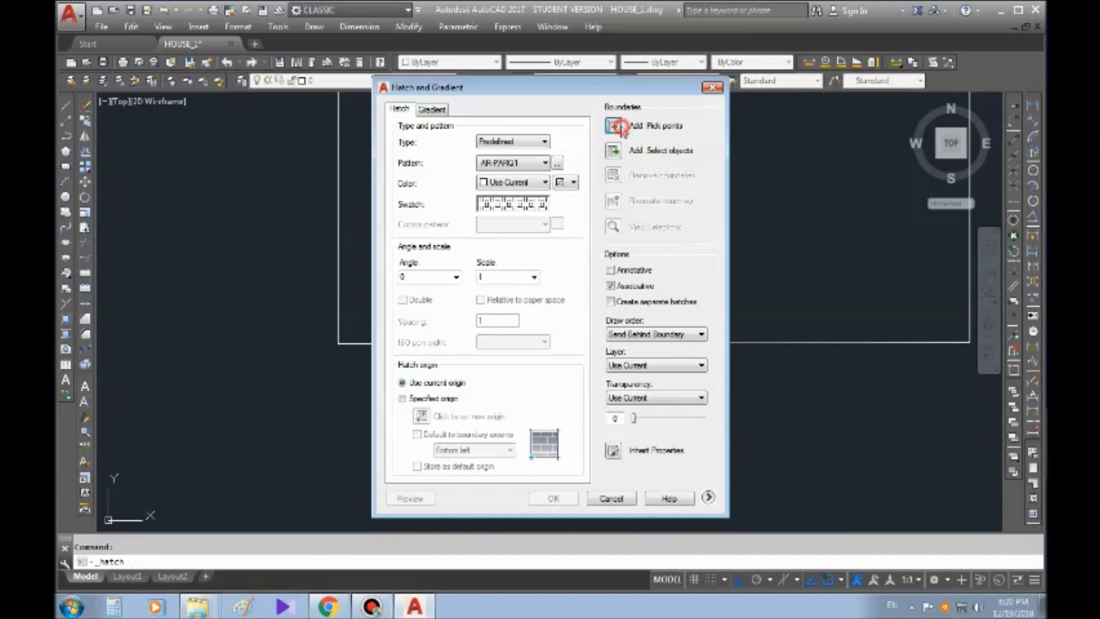
pyautogui.click(625, 124)
pyautogui.click(604, 242)
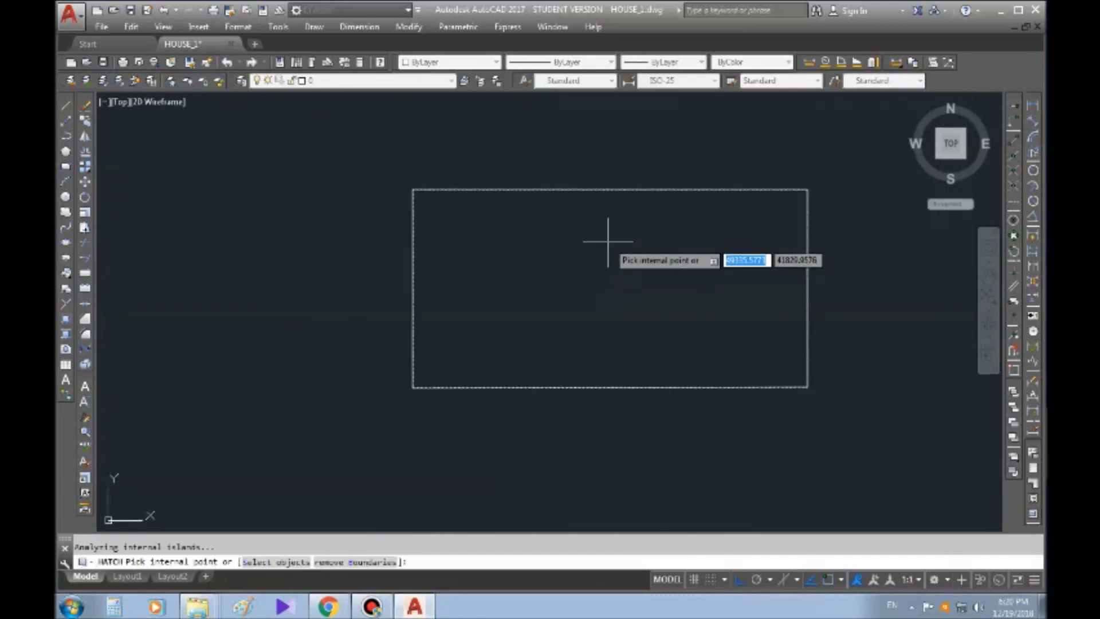
pyautogui.press('Return')
pyautogui.click(554, 498)
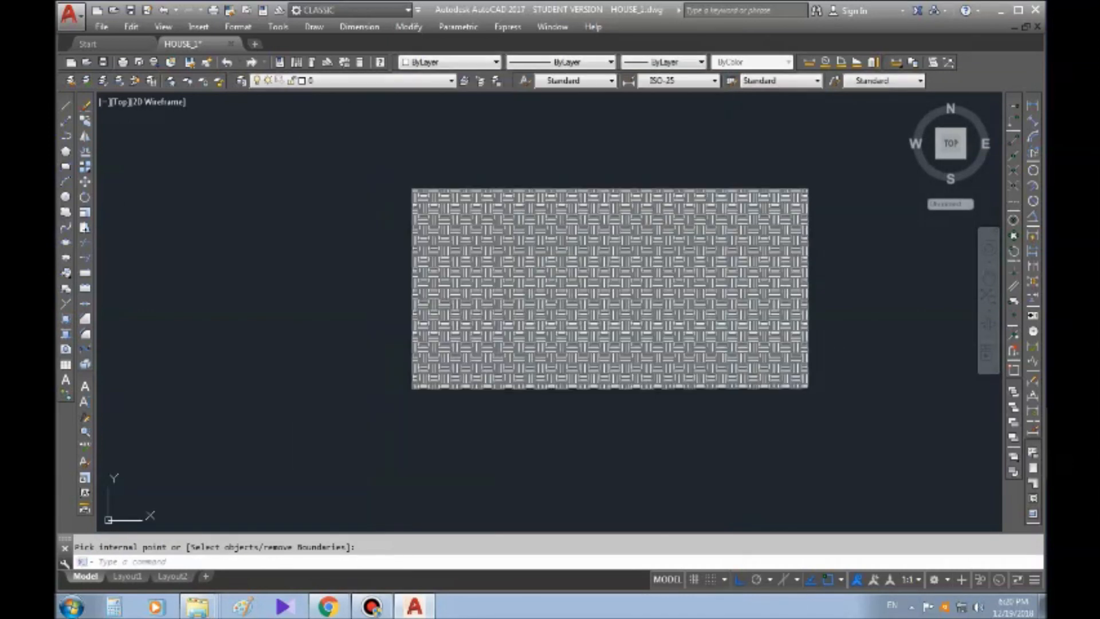
# - Delete the parquet hatch from the rectangle, keeping its polyline outline
pyautogui.click(674, 266)
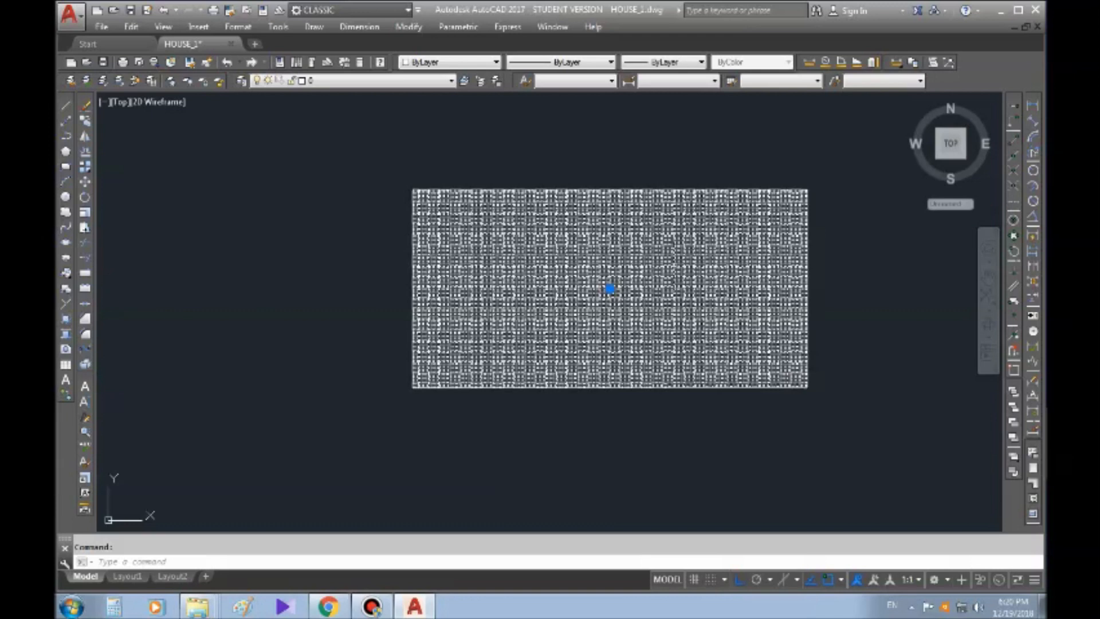
pyautogui.press('Delete')
pyautogui.scroll(-2, 673, 266)
pyautogui.moveTo(628, 373); pyautogui.dragTo(390, 466, button='middle')
pyautogui.press('Escape')
pyautogui.click(489, 313)
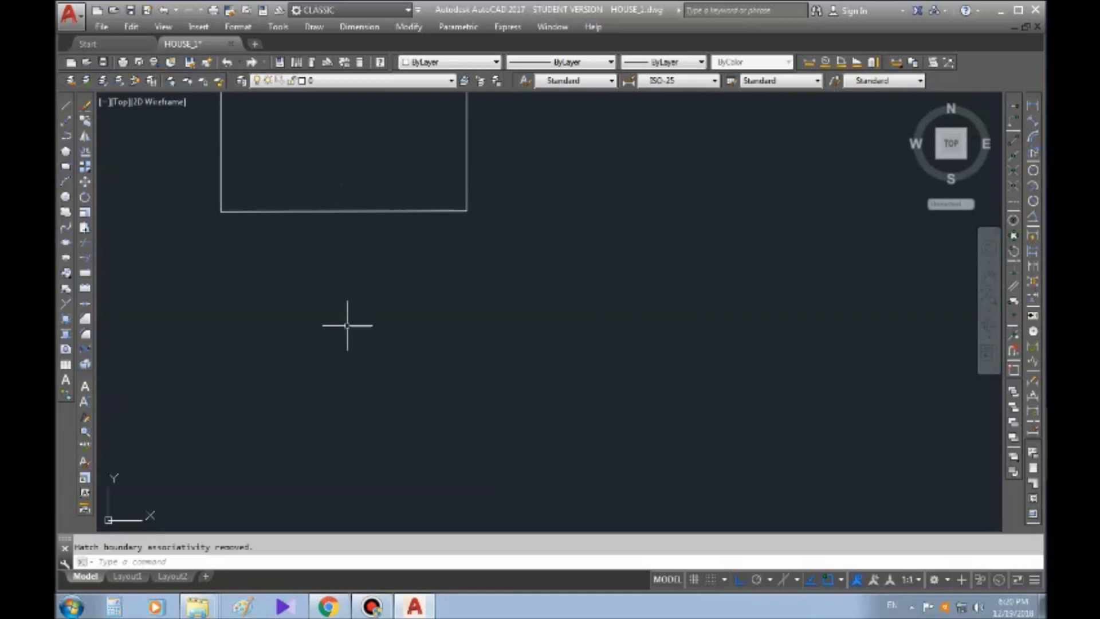
pyautogui.moveTo(493, 273); pyautogui.dragTo(417, 324, button='middle')
pyautogui.press('Escape')
pyautogui.click(67, 322)
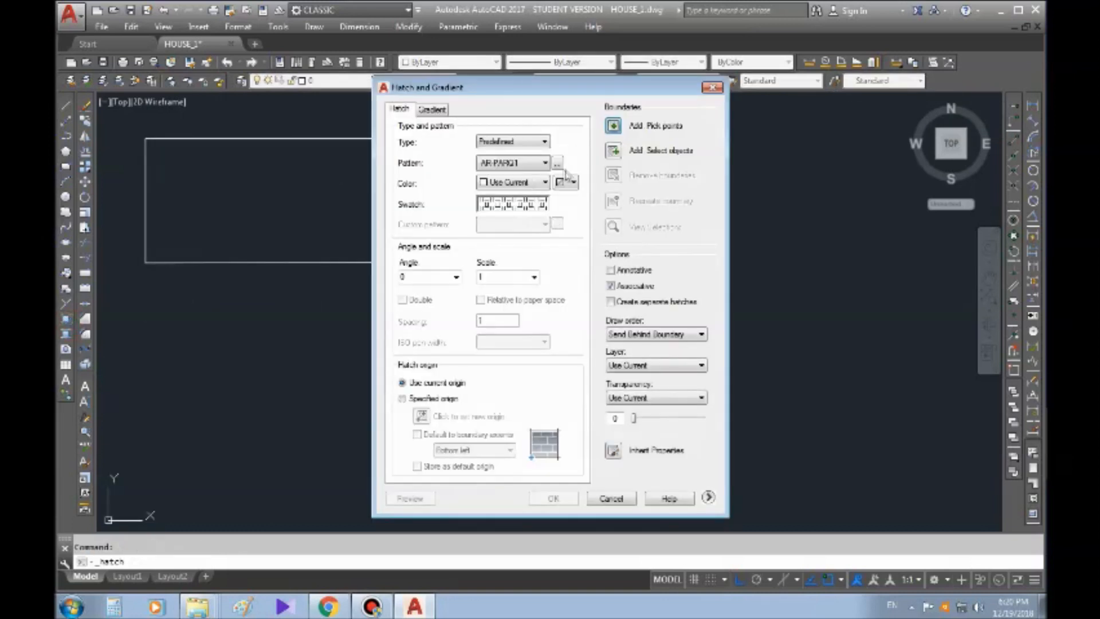
pyautogui.click(557, 163)
pyautogui.click(442, 177)
pyautogui.click(465, 204)
pyautogui.click(526, 433)
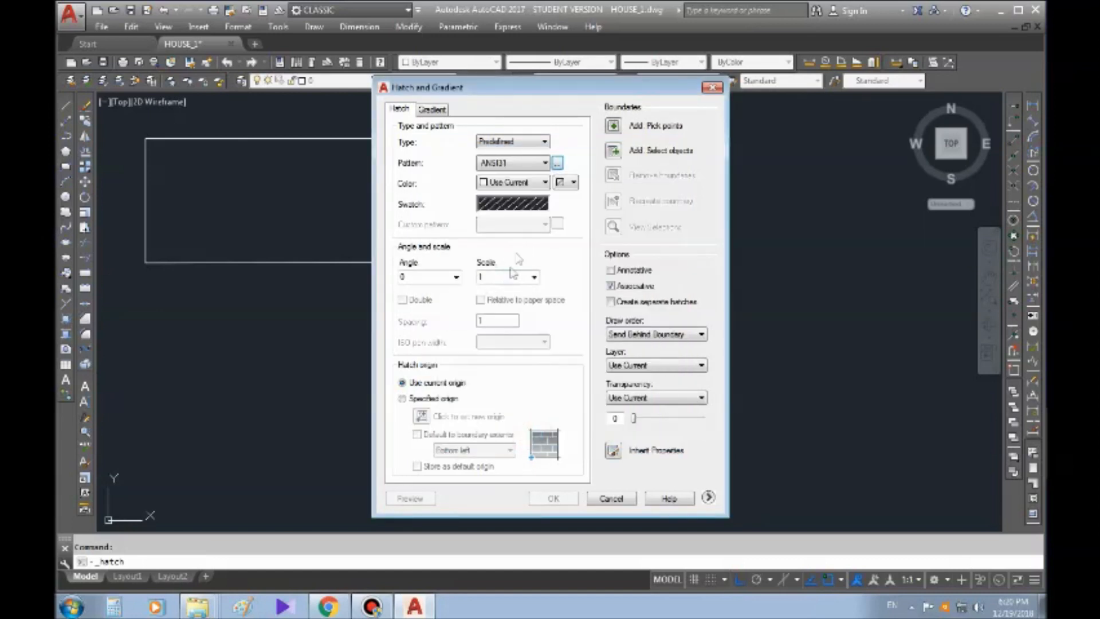
pyautogui.click(612, 151)
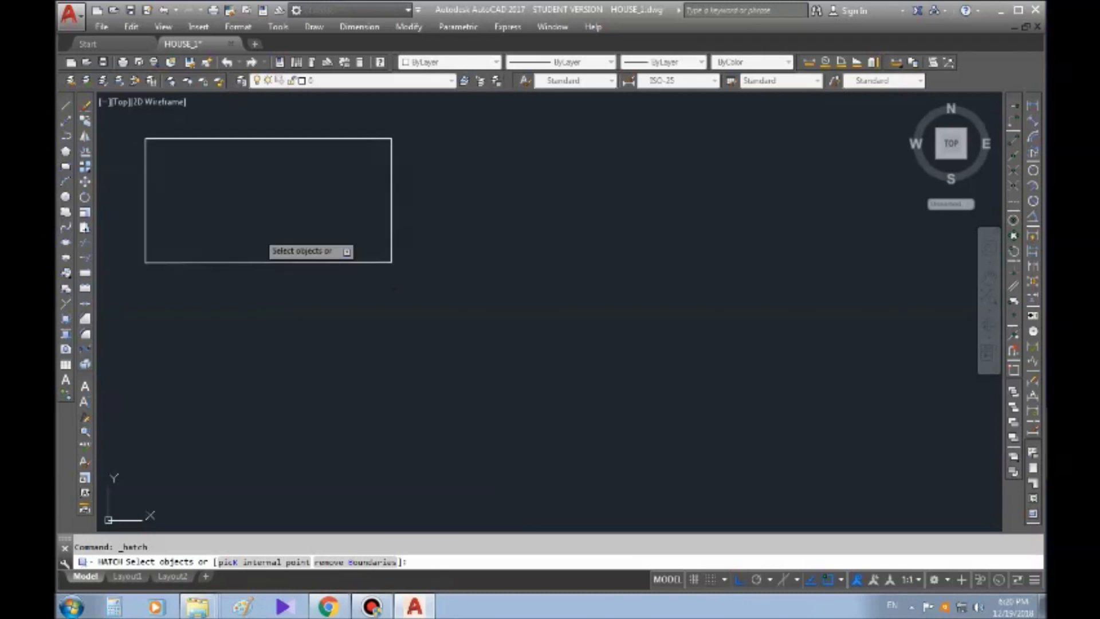
pyautogui.press('Escape')
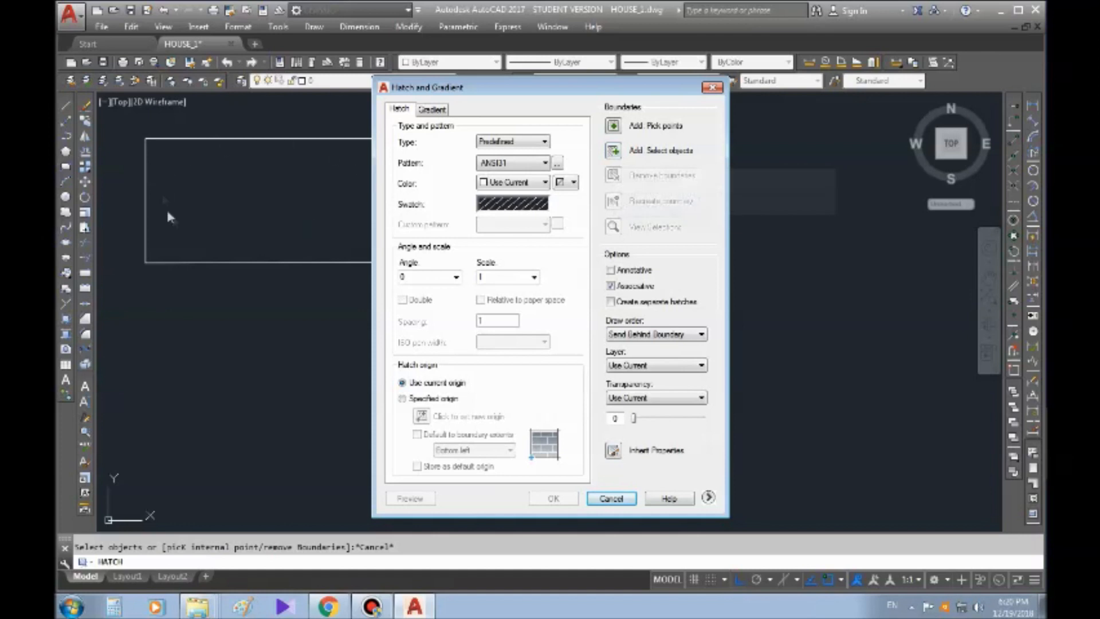
pyautogui.press('Escape')
# - Draw a closed four-sided outline from separate lines beside the rectangle, with a slightly sloping lower edge
pyautogui.moveTo(621, 312); pyautogui.dragTo(437, 328, button='middle')
pyautogui.click(371, 346)
pyautogui.press('Escape')
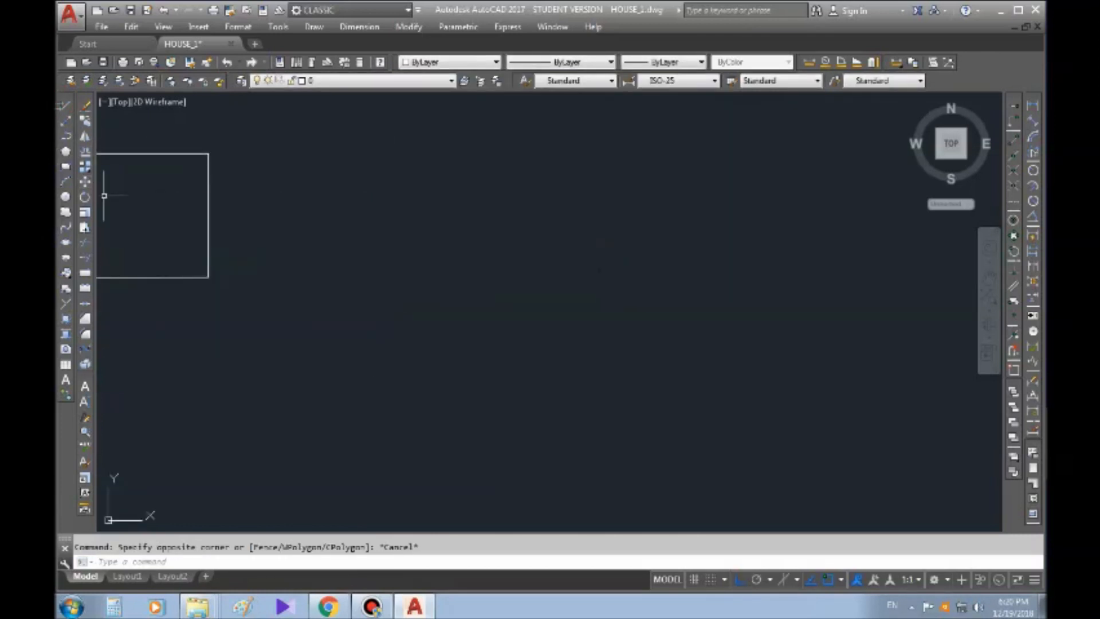
pyautogui.click(67, 106)
pyautogui.click(417, 329)
pyautogui.click(417, 185)
pyautogui.click(792, 184)
pyautogui.click(745, 354)
pyautogui.click(416, 329)
pyautogui.press('Escape')
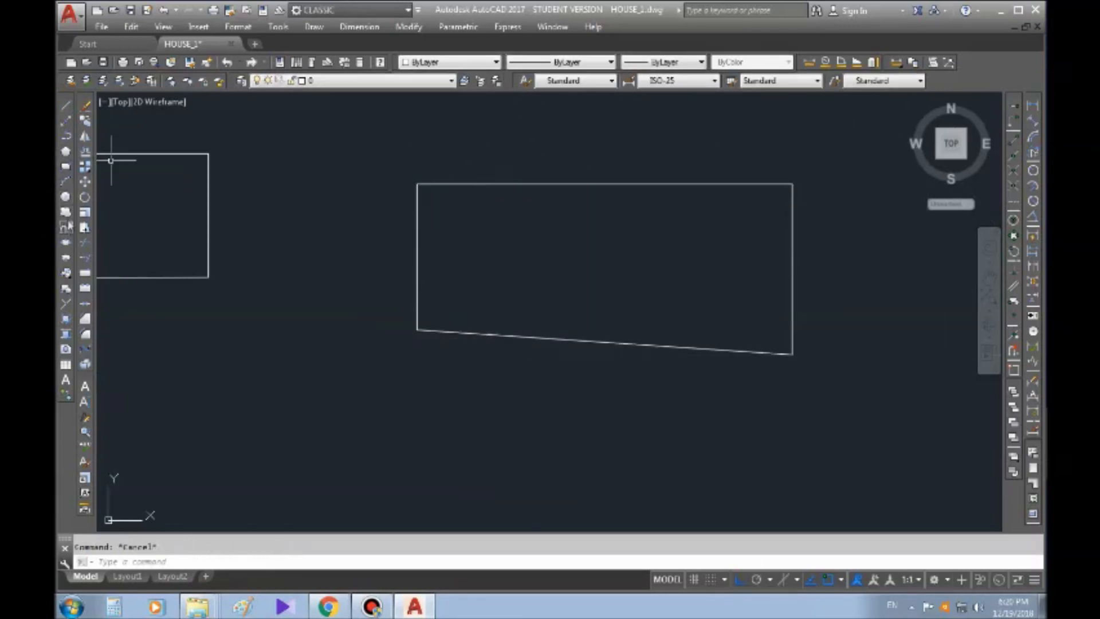
pyautogui.click(65, 319)
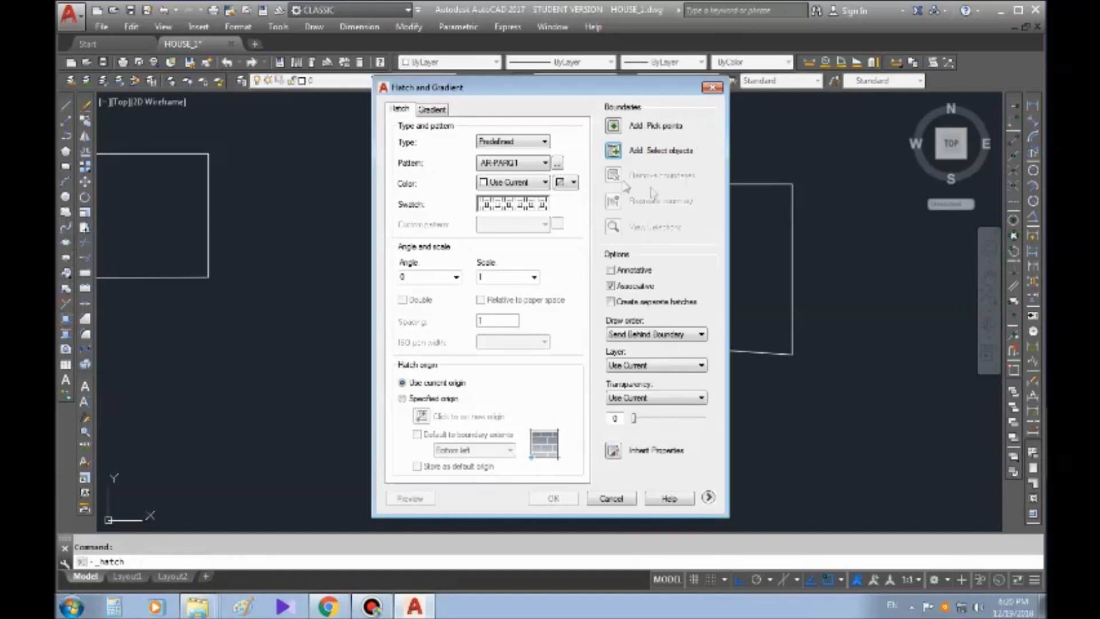
pyautogui.click(613, 150)
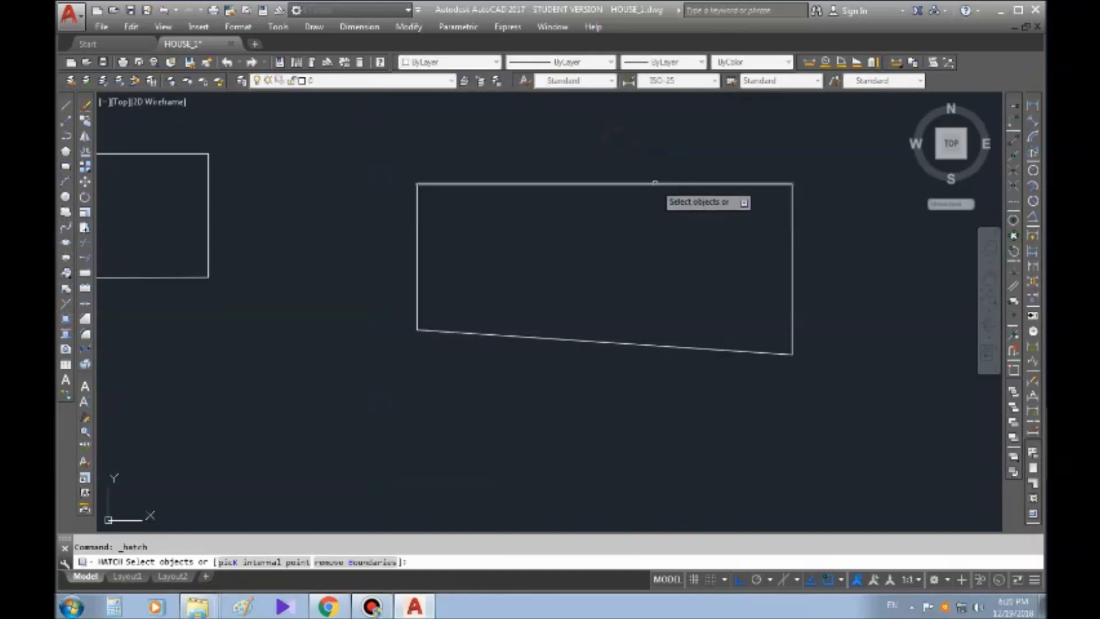
pyautogui.press('Escape')
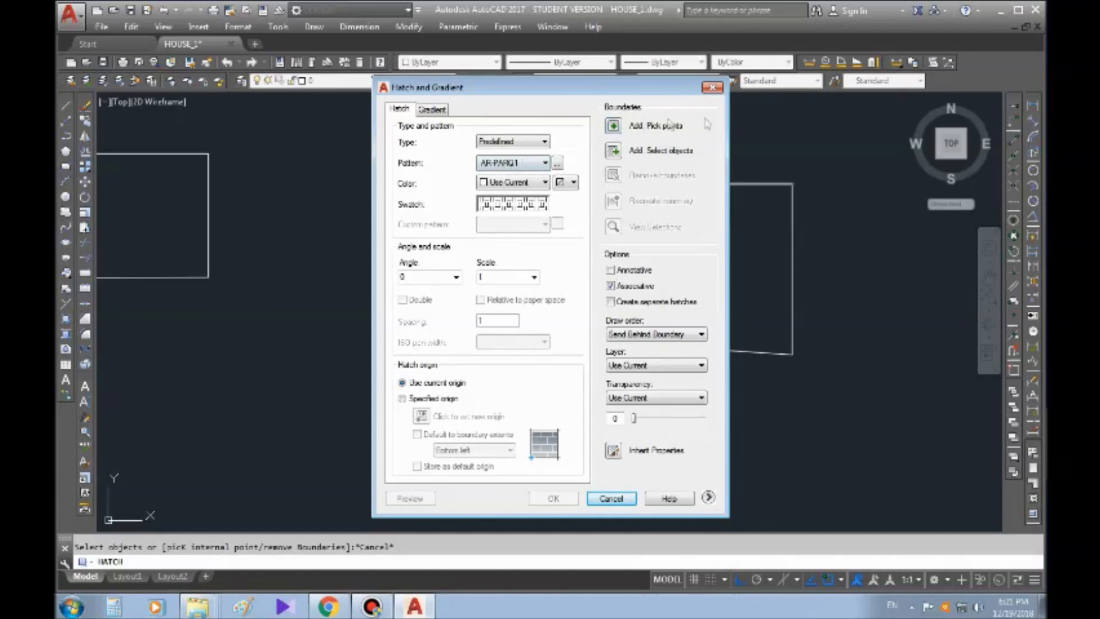
pyautogui.press('Escape')
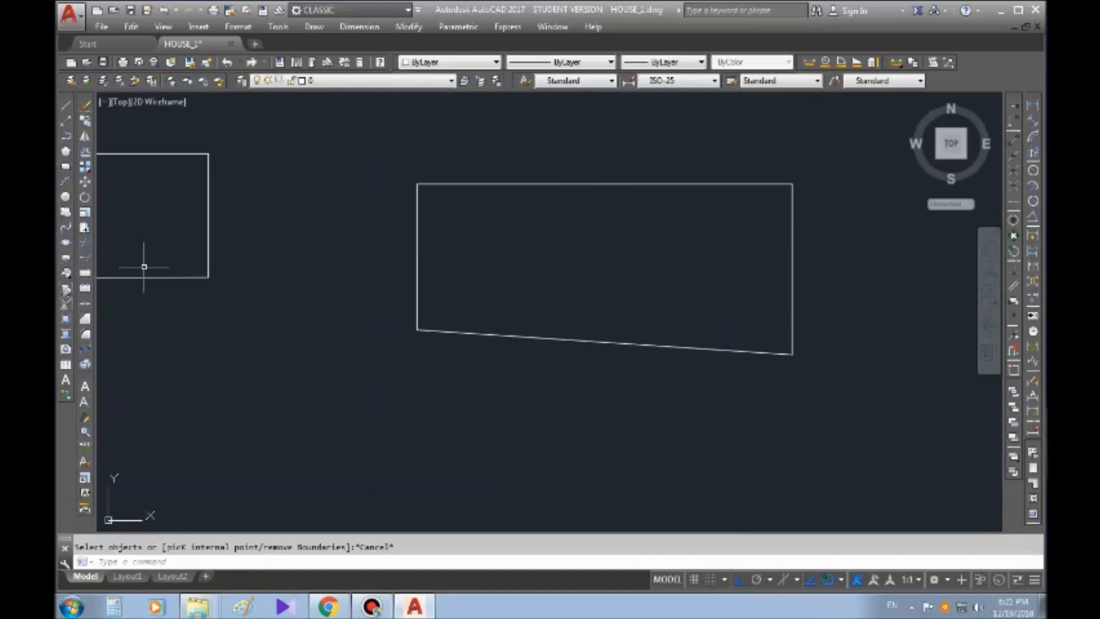
# - Start a new hatch and choose the ISO02W100 pattern from the ISO patterns
pyautogui.click(65, 321)
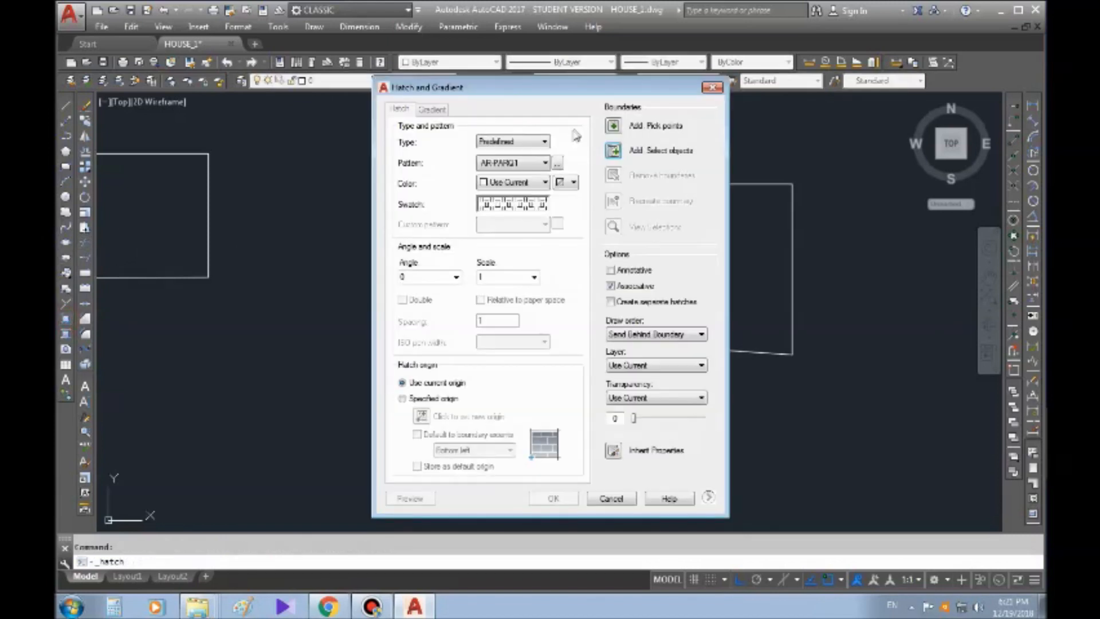
pyautogui.click(557, 164)
pyautogui.click(446, 177)
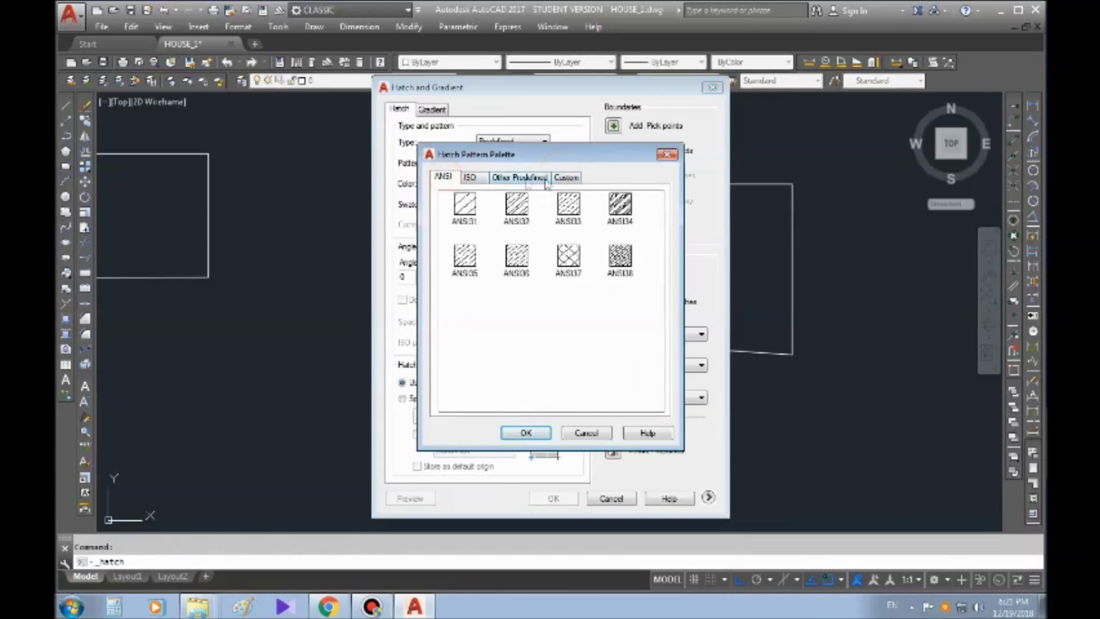
pyautogui.click(476, 177)
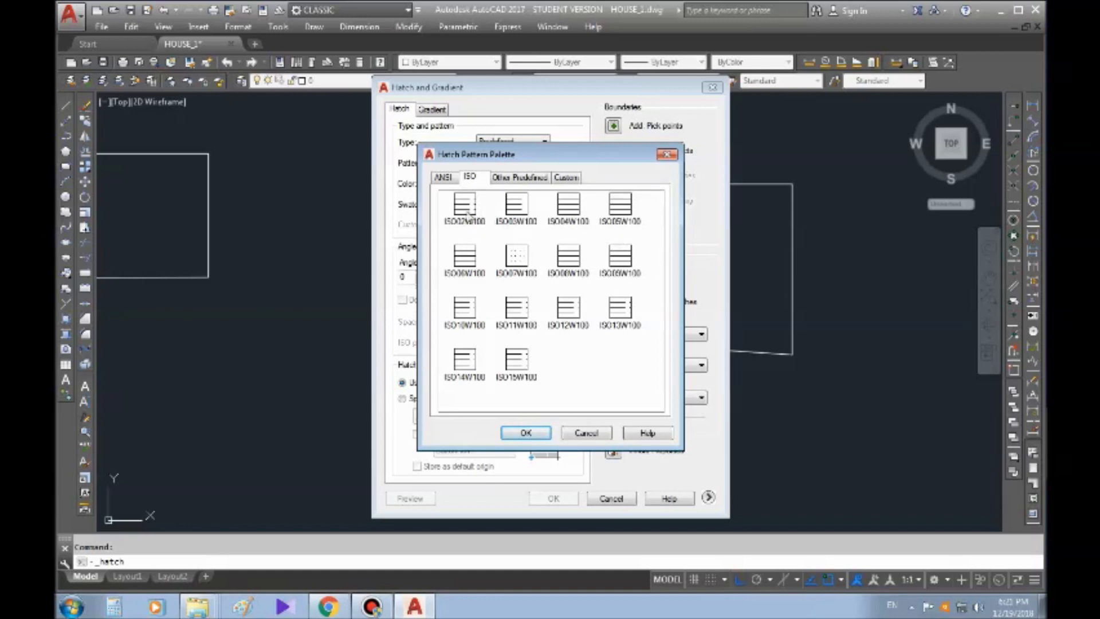
pyautogui.click(464, 207)
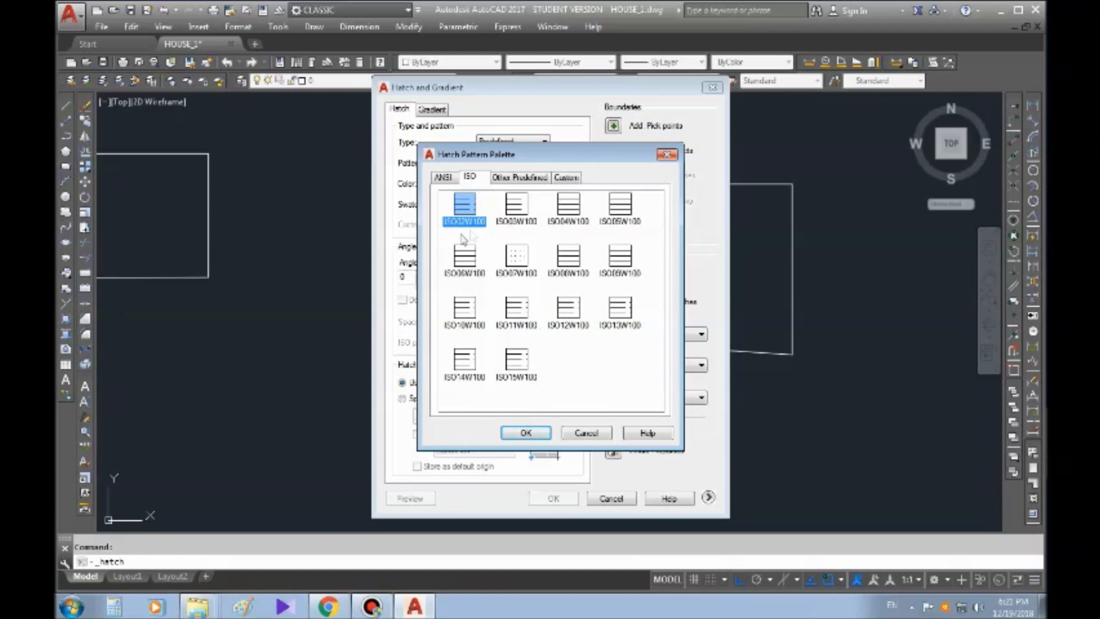
pyautogui.click(525, 433)
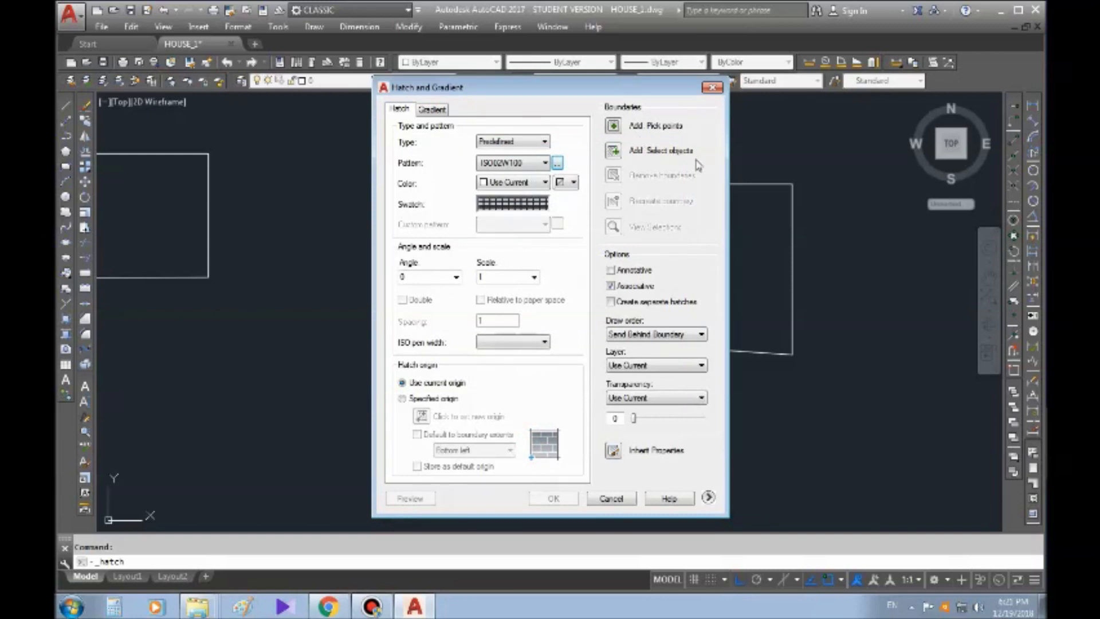
# - Change the hatch pattern to SOLID and fill the four-sided outline with the sloping lower edge, using an internal pick point
pyautogui.click(558, 163)
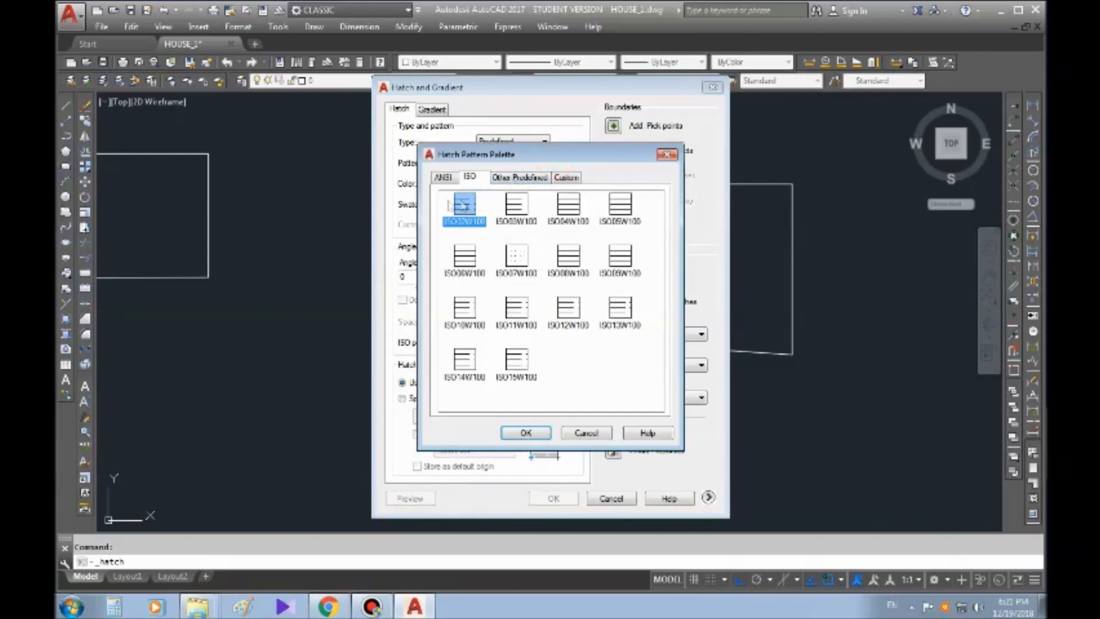
pyautogui.click(520, 178)
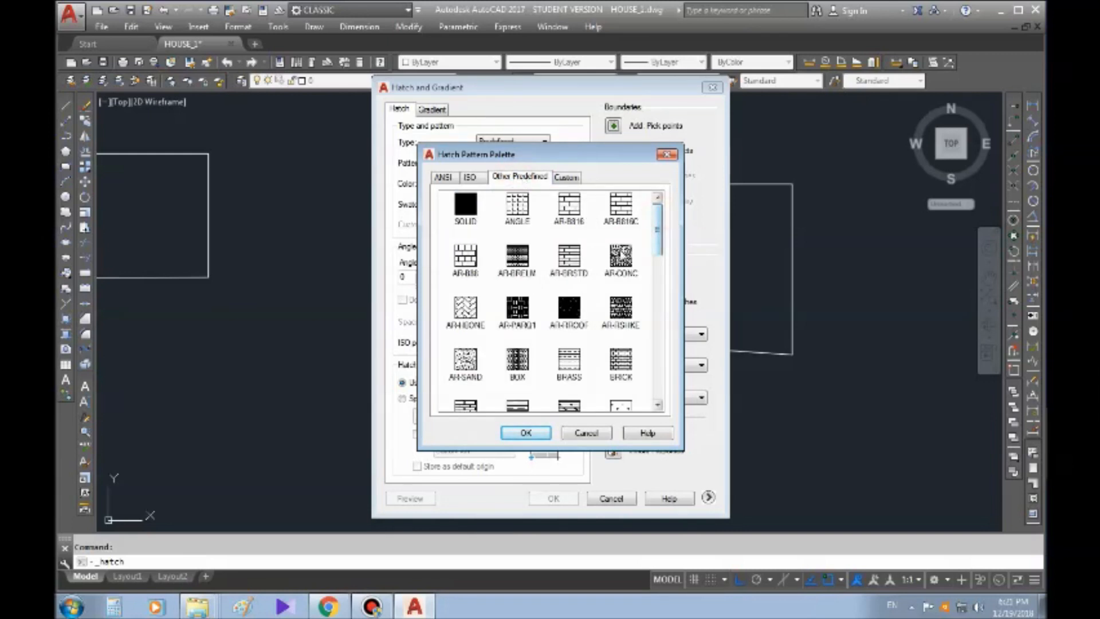
pyautogui.click(468, 204)
pyautogui.click(526, 432)
pyautogui.click(613, 126)
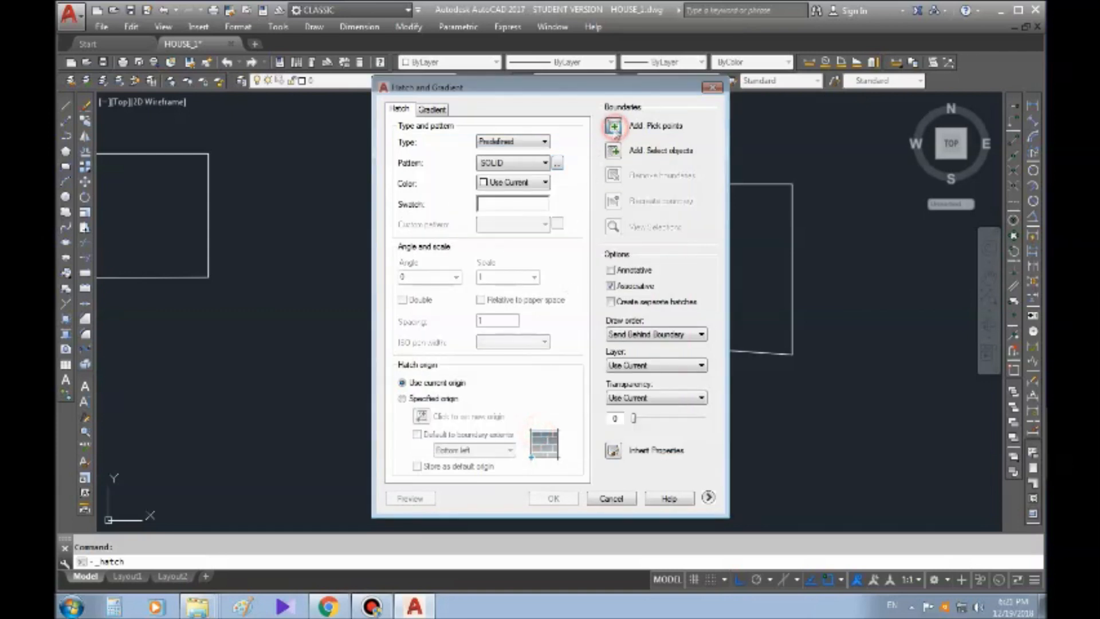
pyautogui.click(544, 241)
pyautogui.press('Return')
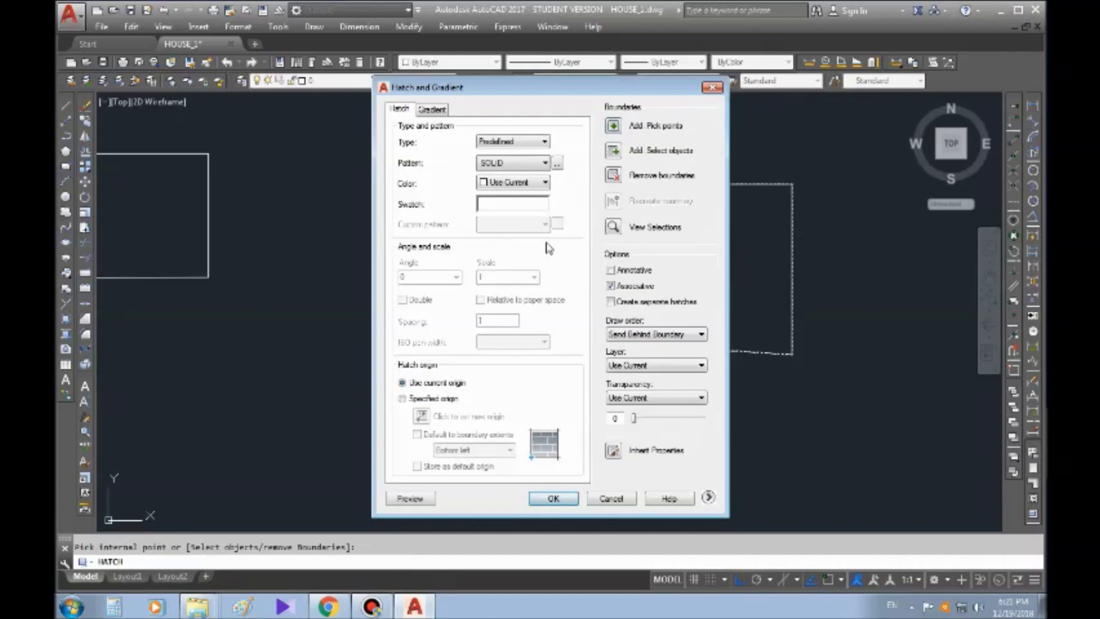
pyautogui.press('Return')
# - Set the color of the solid hatch in the four-sided outline to Red
pyautogui.click(607, 239)
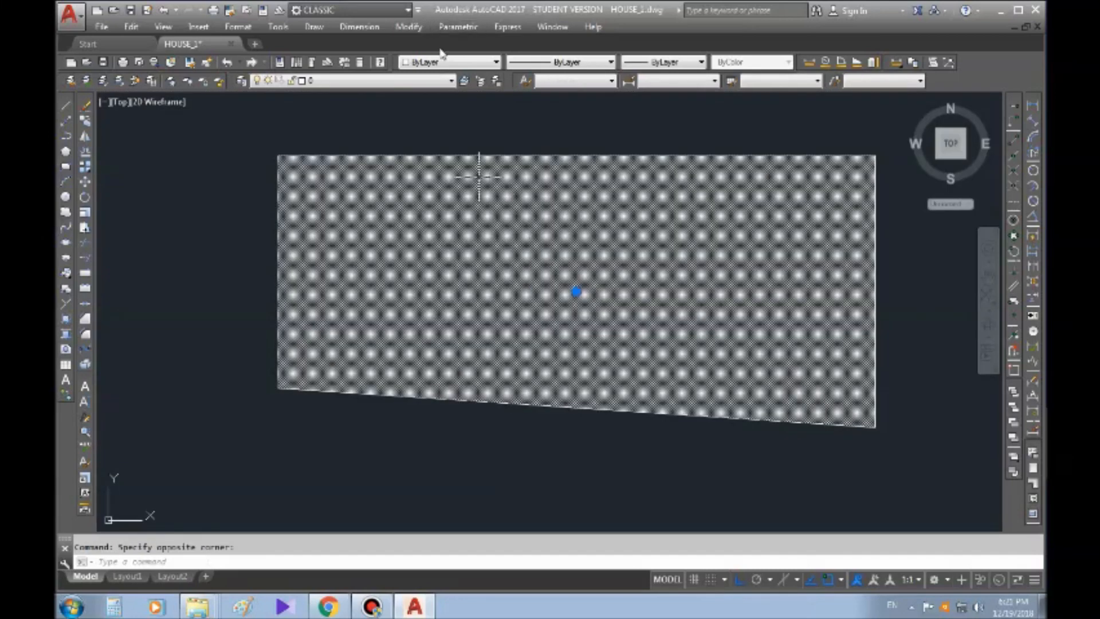
pyautogui.click(427, 62)
pyautogui.click(428, 94)
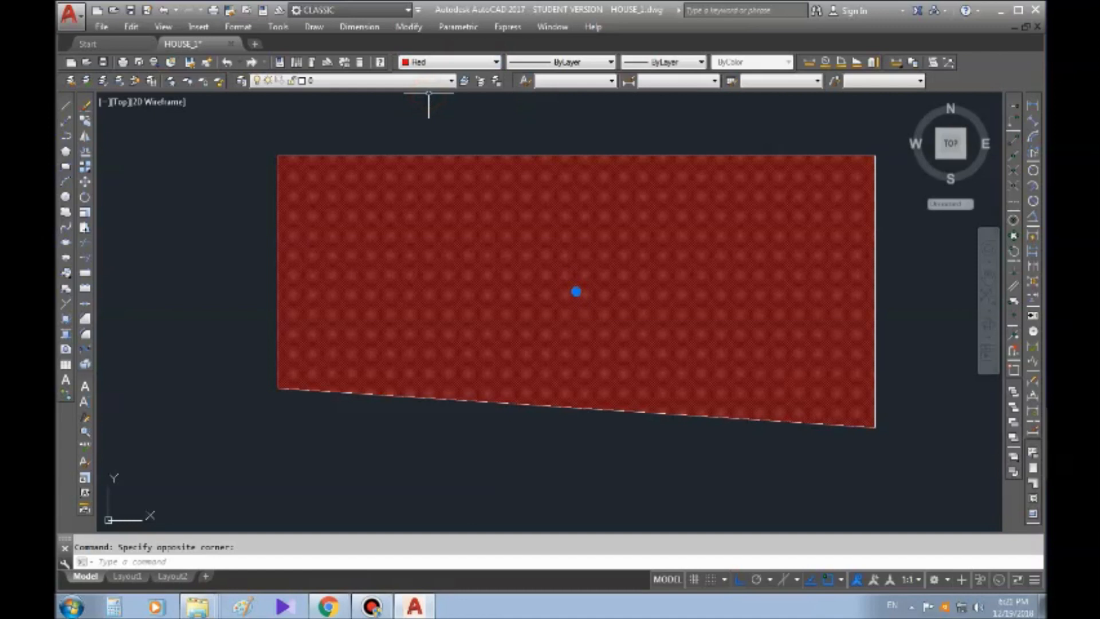
pyautogui.press('Escape')
# - Delete the red solid hatch, keeping the four lines around it
pyautogui.click(495, 178)
pyautogui.press('Escape')
pyautogui.click(495, 177)
pyautogui.press('Delete')
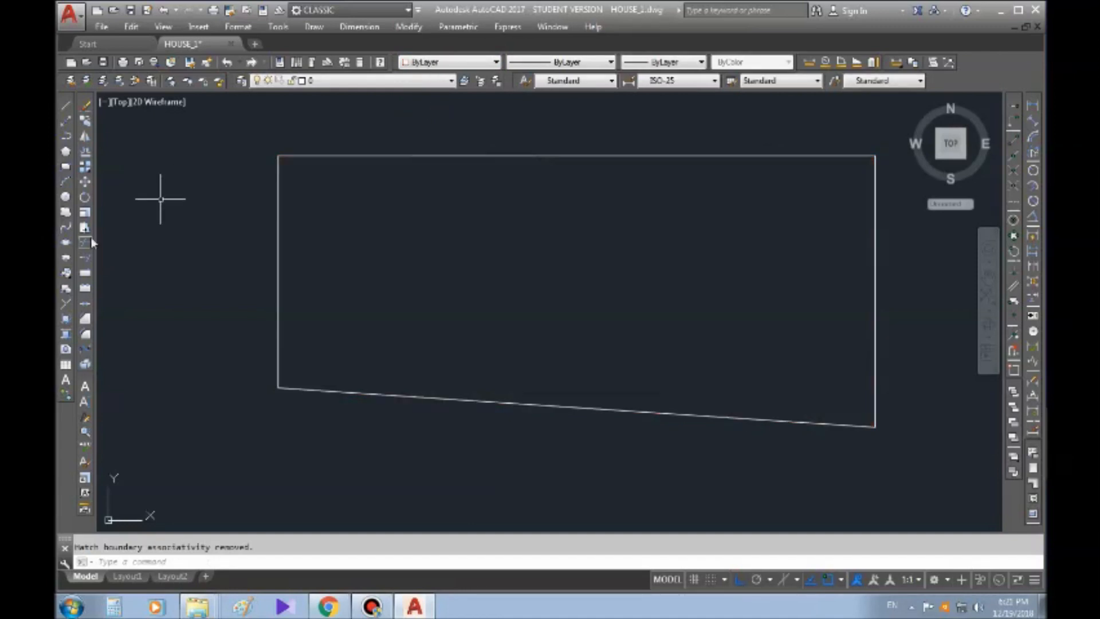
# - Start a new hatch with the AR-CONC pattern and an angle of 45
pyautogui.click(66, 321)
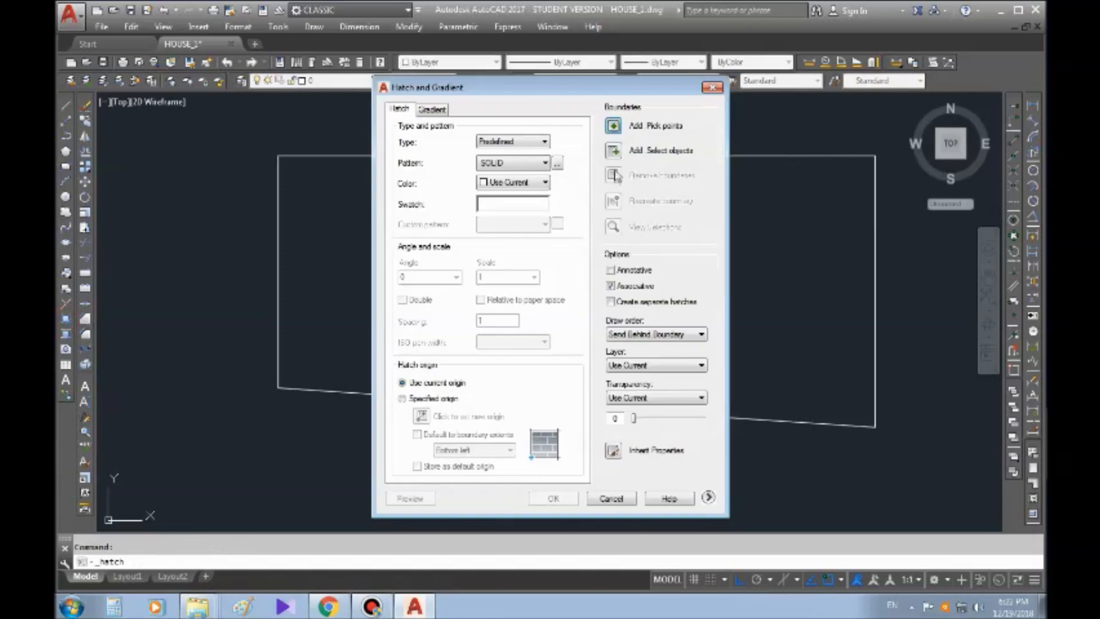
pyautogui.click(557, 164)
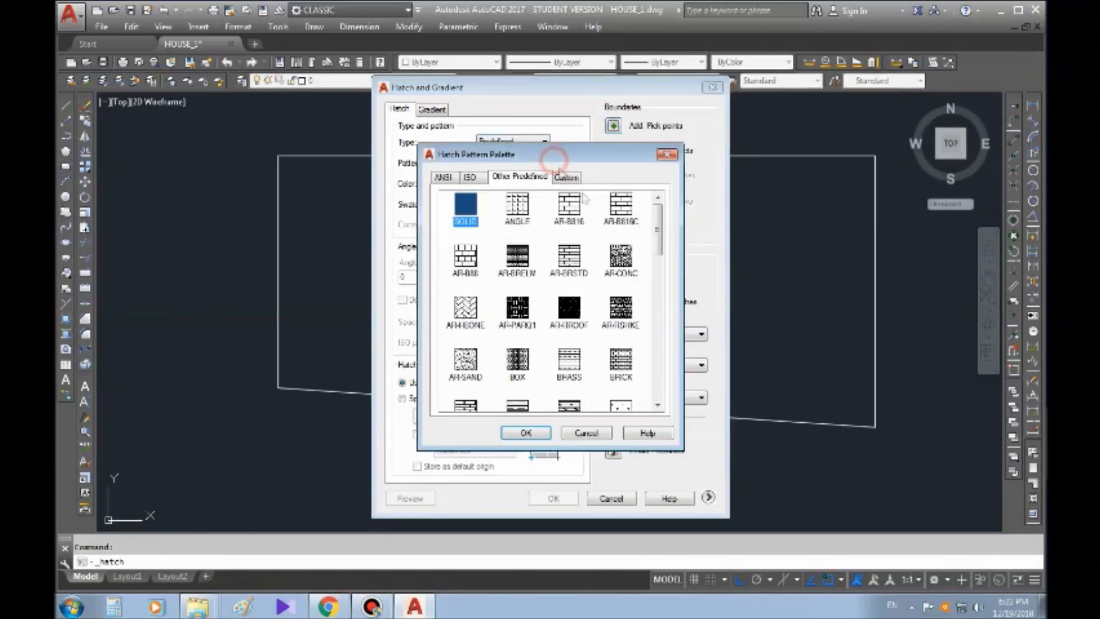
pyautogui.click(621, 256)
pyautogui.click(523, 433)
pyautogui.doubleClick(420, 278)
pyautogui.write('45')
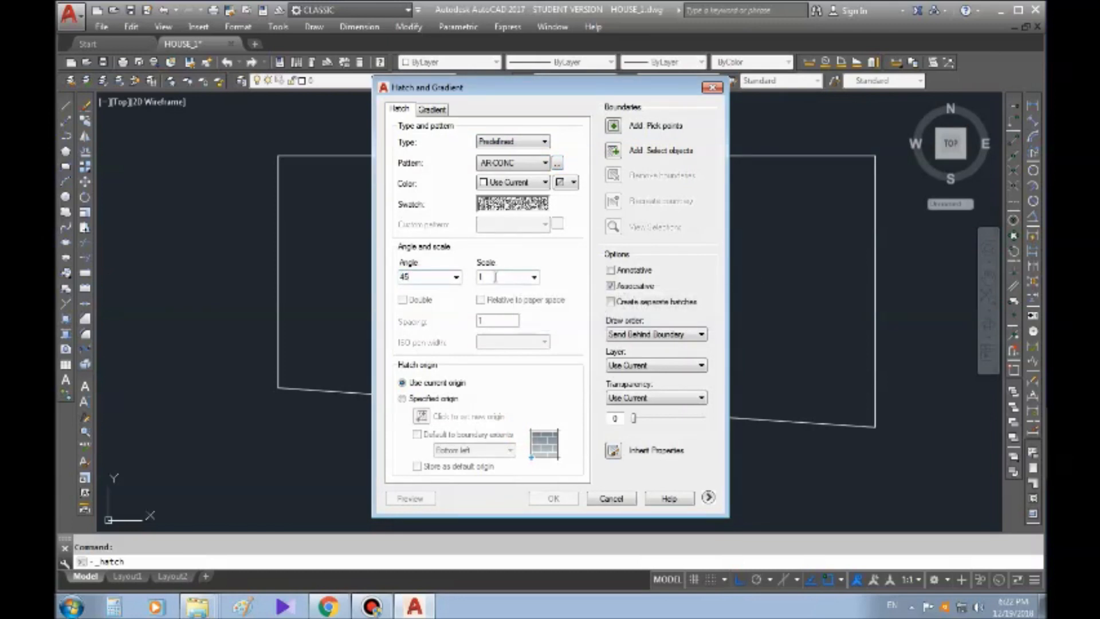
# - Change the new hatch's pattern to ANSI31 and set its scale to 10
pyautogui.click(544, 162)
pyautogui.click(556, 163)
pyautogui.click(557, 163)
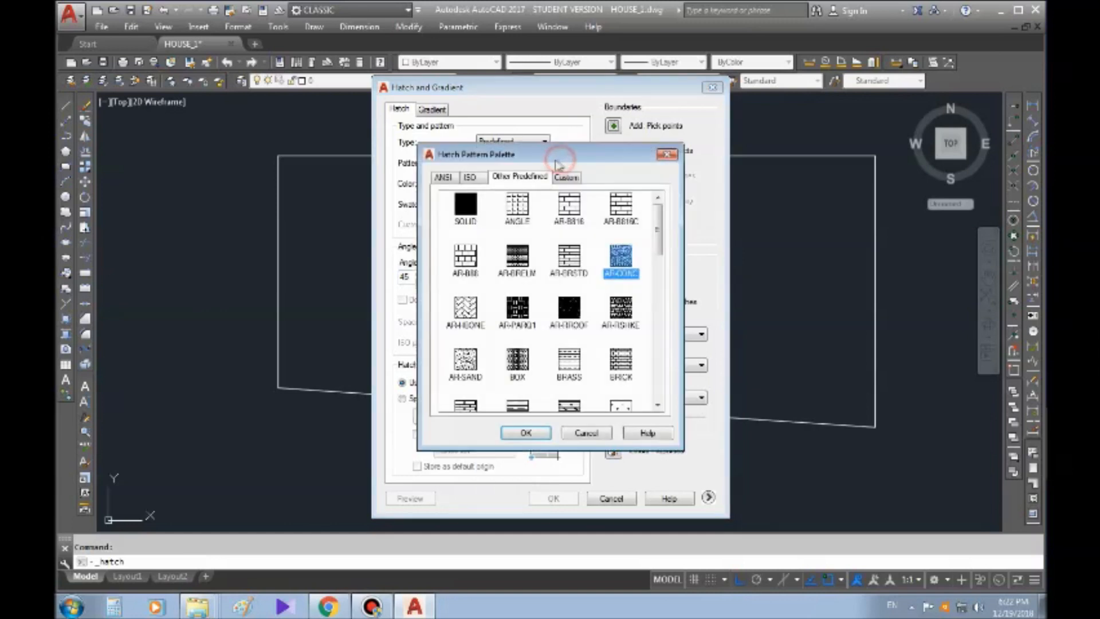
pyautogui.click(442, 176)
pyautogui.click(464, 206)
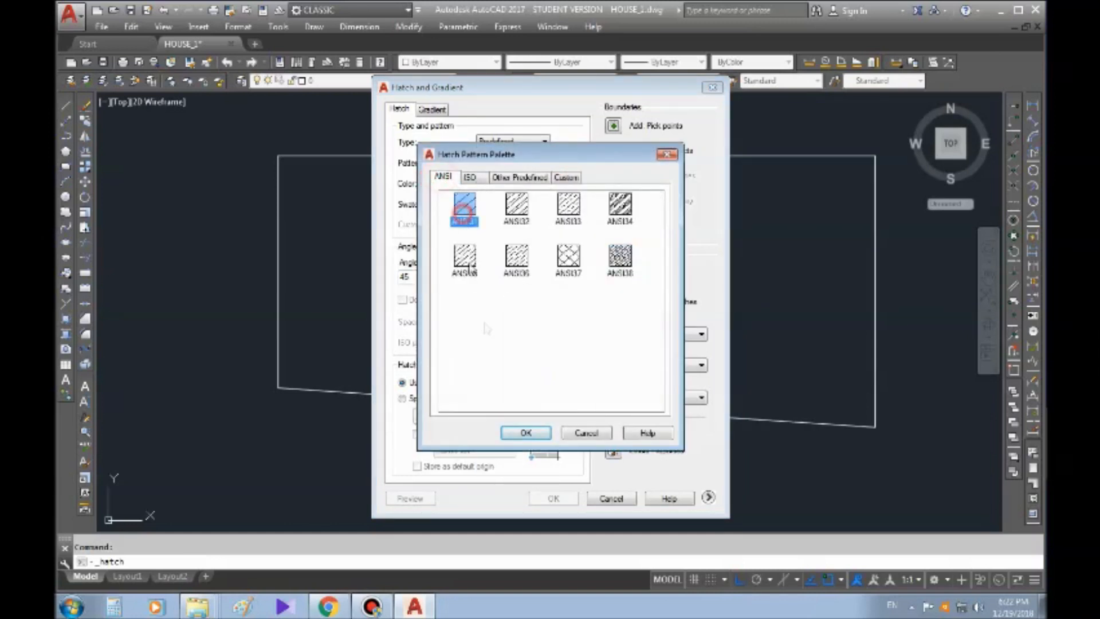
pyautogui.click(518, 431)
pyautogui.click(500, 279)
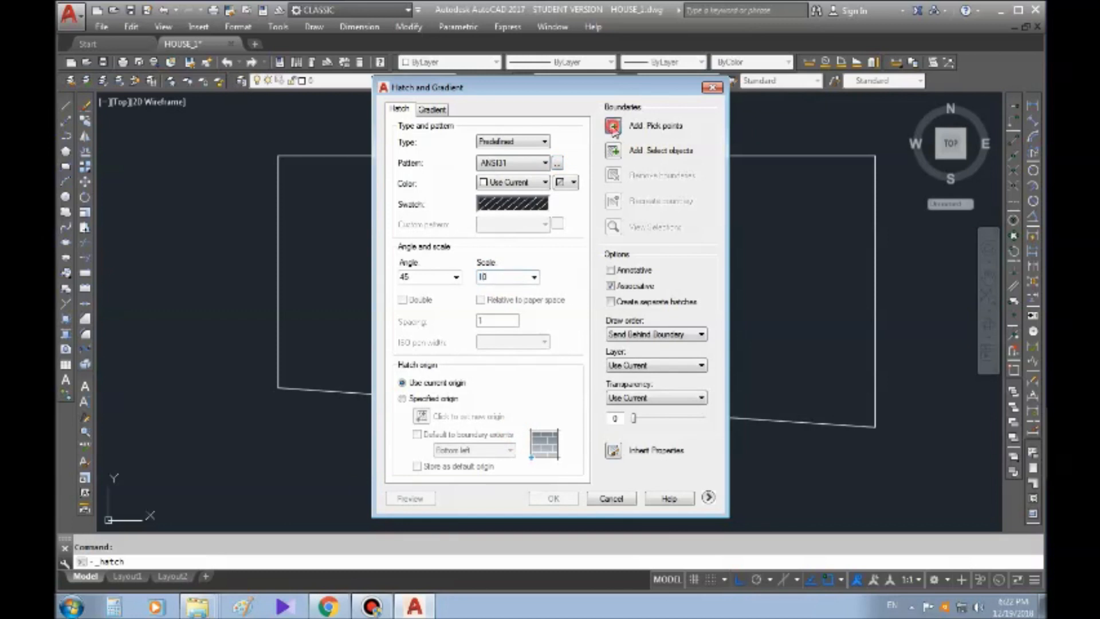
# - Apply the hatch inside the four-sided outline using an internal pick point
pyautogui.click(612, 127)
pyautogui.click(495, 259)
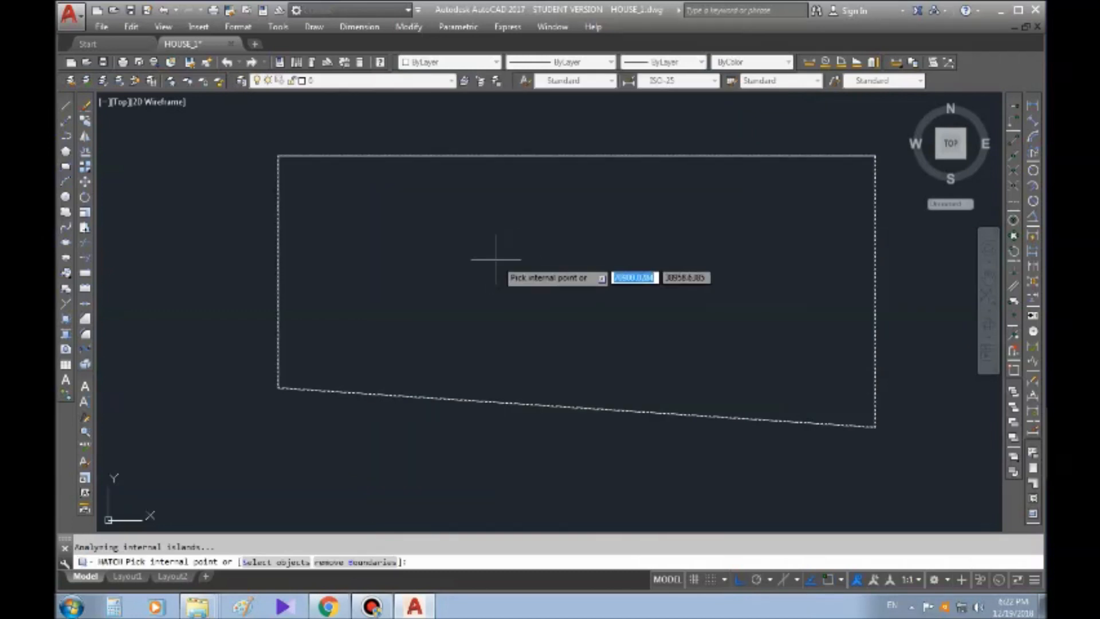
pyautogui.press('Return')
pyautogui.press('Return')
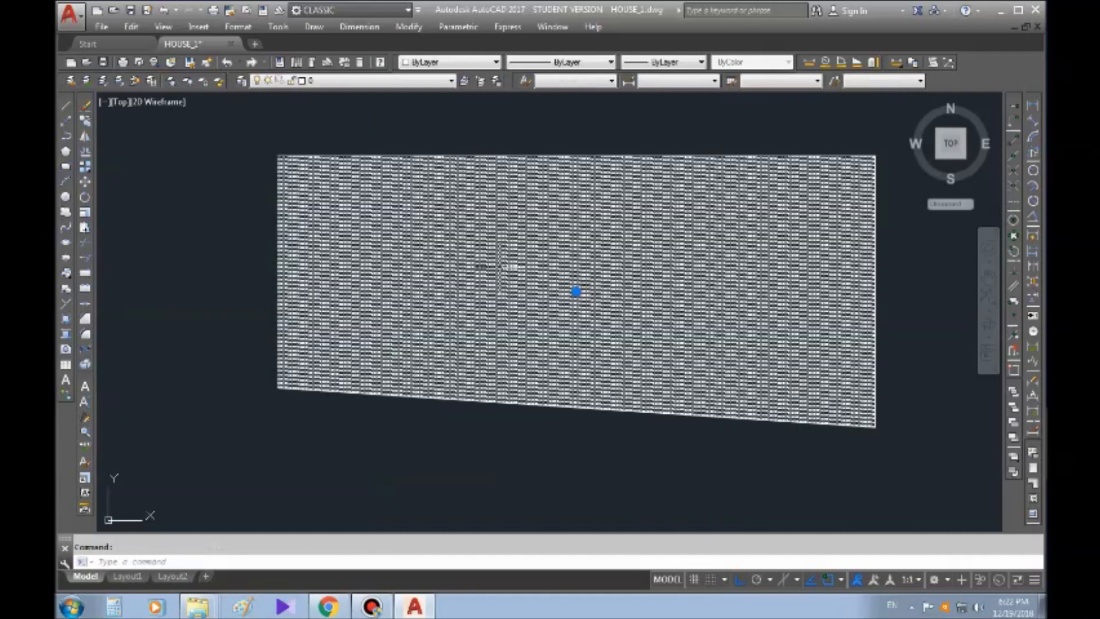
# - Open the properties of the ANSI31 hatch and set its angle to 100
pyautogui.hotkey('ctrl', '1')
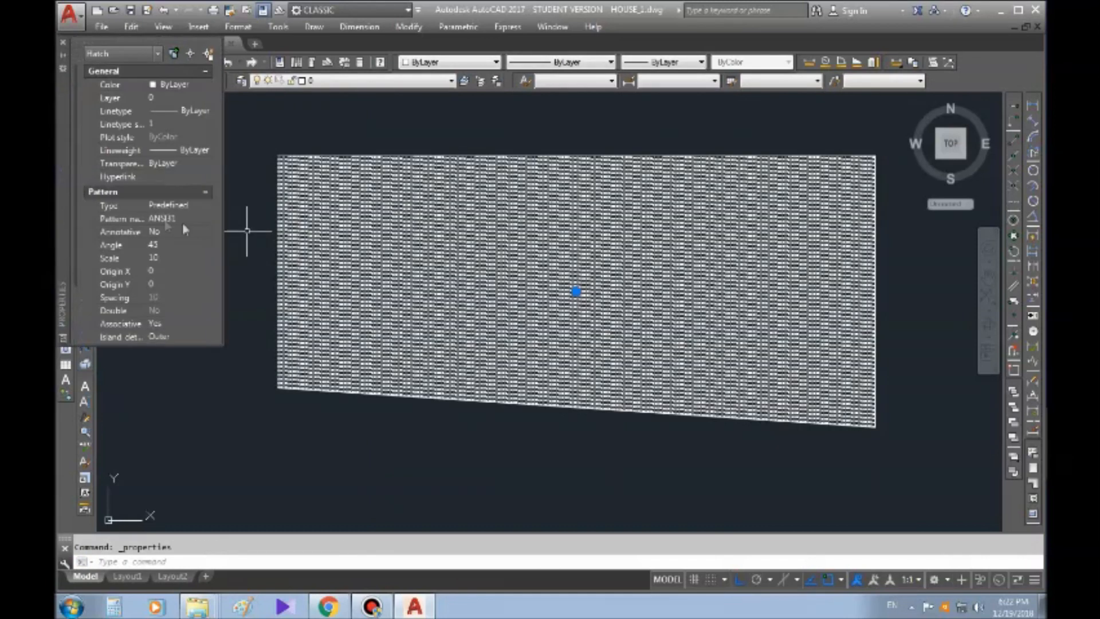
pyautogui.click(157, 247)
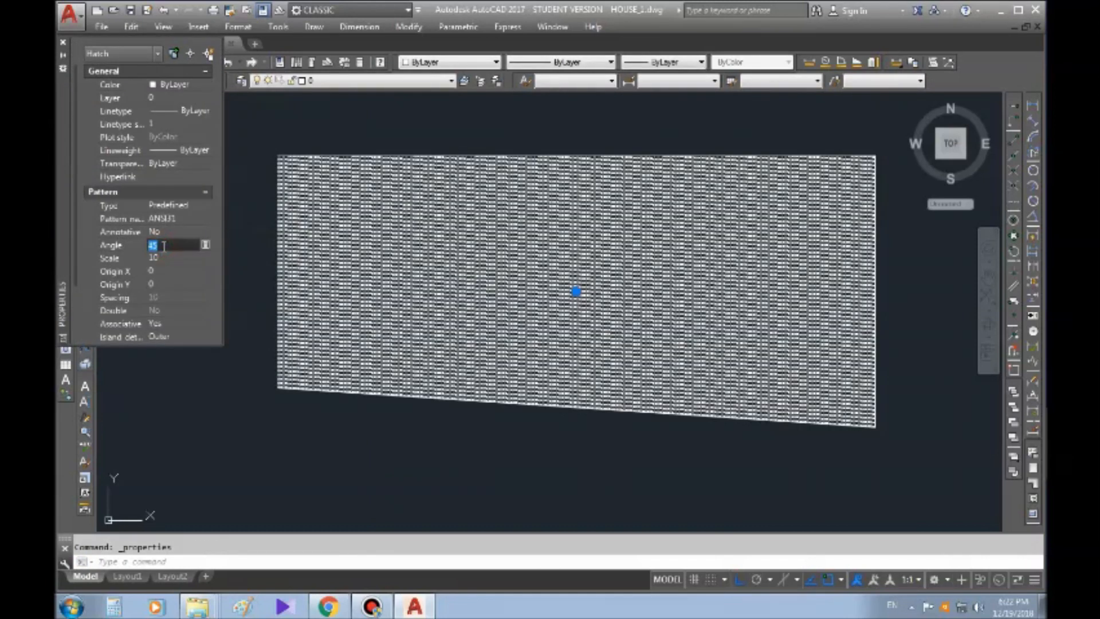
pyautogui.write('100')
pyautogui.press('Tab')
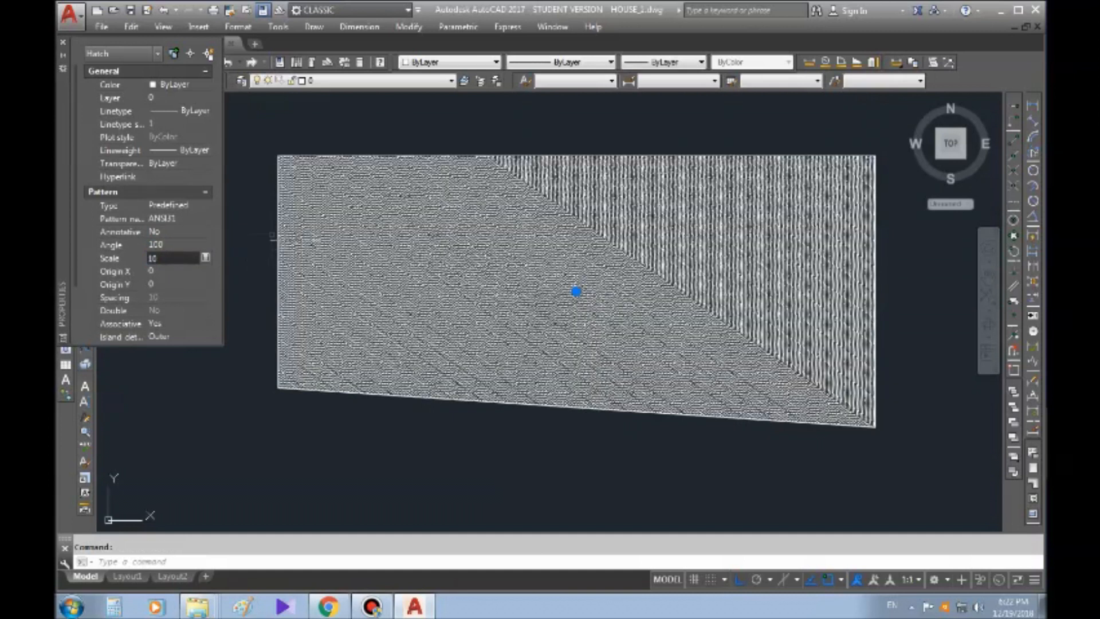
# - Enter 1000 as the angle of the ANSI31 hatch
pyautogui.click(167, 246)
pyautogui.write('1000')
pyautogui.press('Tab')
pyautogui.scroll(2, 520, 271)
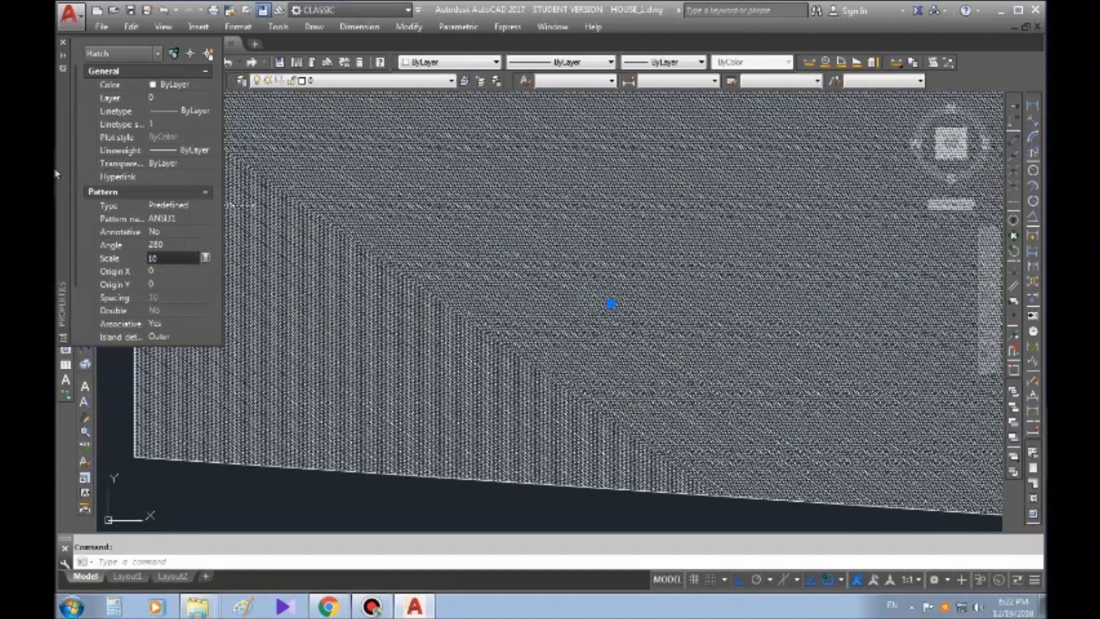
# - Set the scale of the ANSI31 hatch to 1000 and deselect it
pyautogui.click(158, 246)
pyautogui.click(164, 257)
pyautogui.press('Return')
pyautogui.scroll(-3, 610, 303)
pyautogui.scroll(2, 507, 294)
pyautogui.press('Escape')
pyautogui.scroll(2, 508, 294)
# - Reselect the ANSI31 hatch, set its scale to 500 and clear the selection
pyautogui.click(410, 343)
pyautogui.click(314, 344)
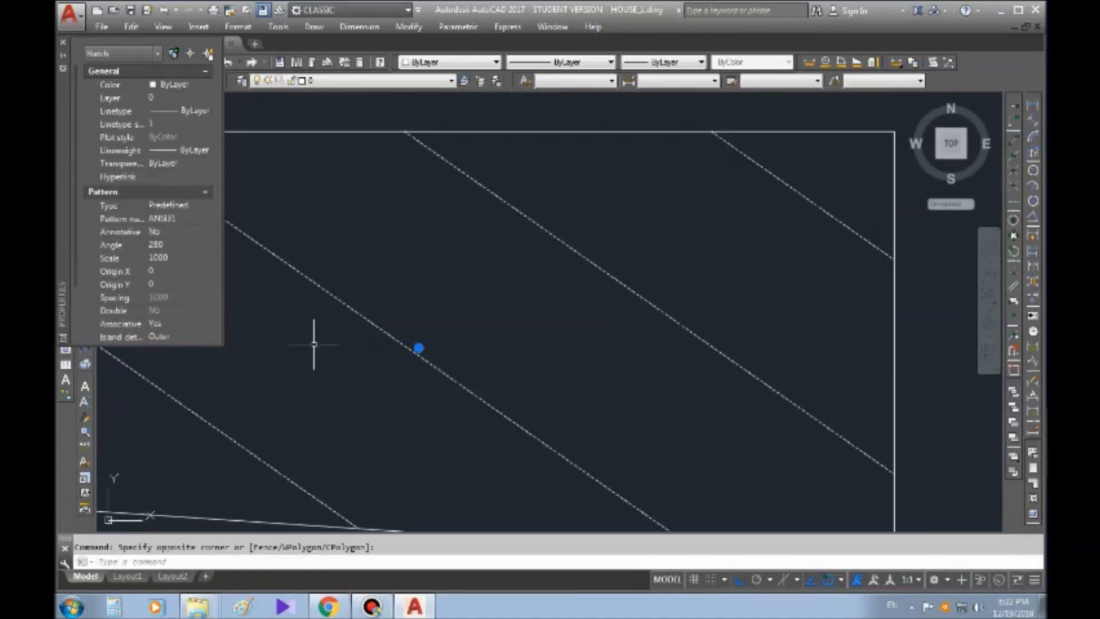
pyautogui.click(169, 259)
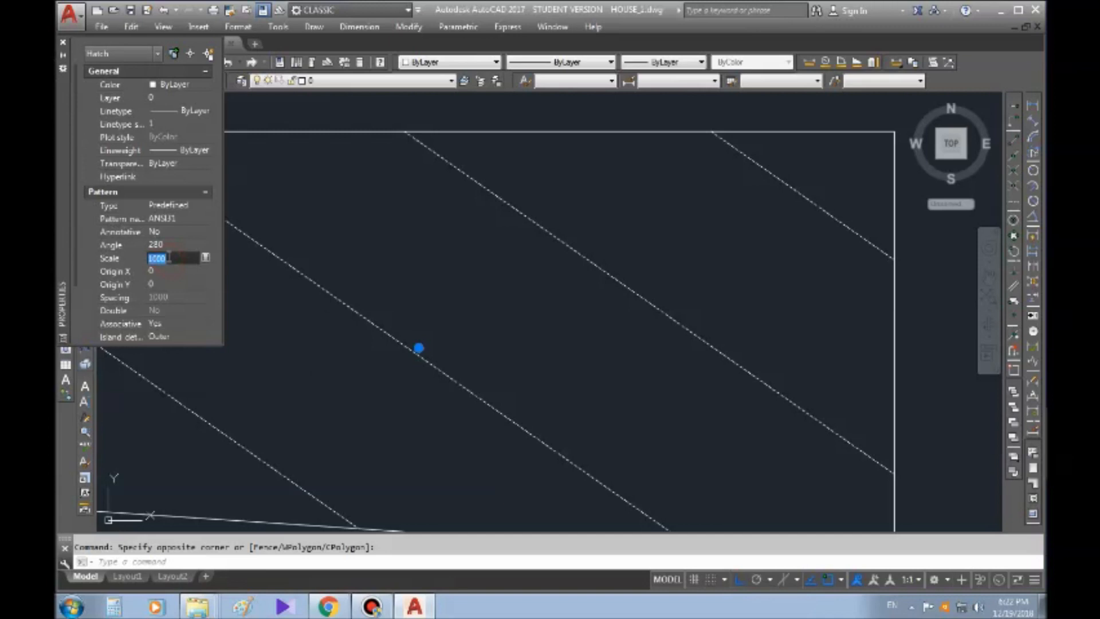
pyautogui.press('Return')
pyautogui.press('Escape')
pyautogui.moveTo(520, 284); pyautogui.dragTo(579, 267, button='middle')
pyautogui.click(558, 301)
pyautogui.click(482, 224)
pyautogui.press('Escape')
pyautogui.press('Escape')
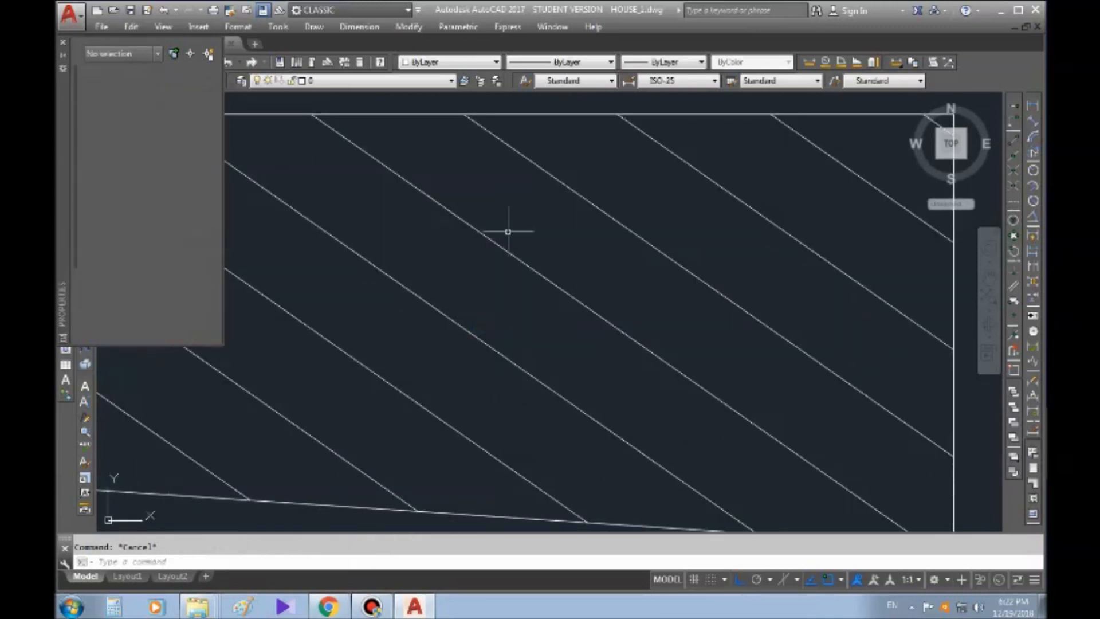
# - Try an angle of 45 on the ANSI31 hatch, and settle on an angle of 35
pyautogui.click(490, 237)
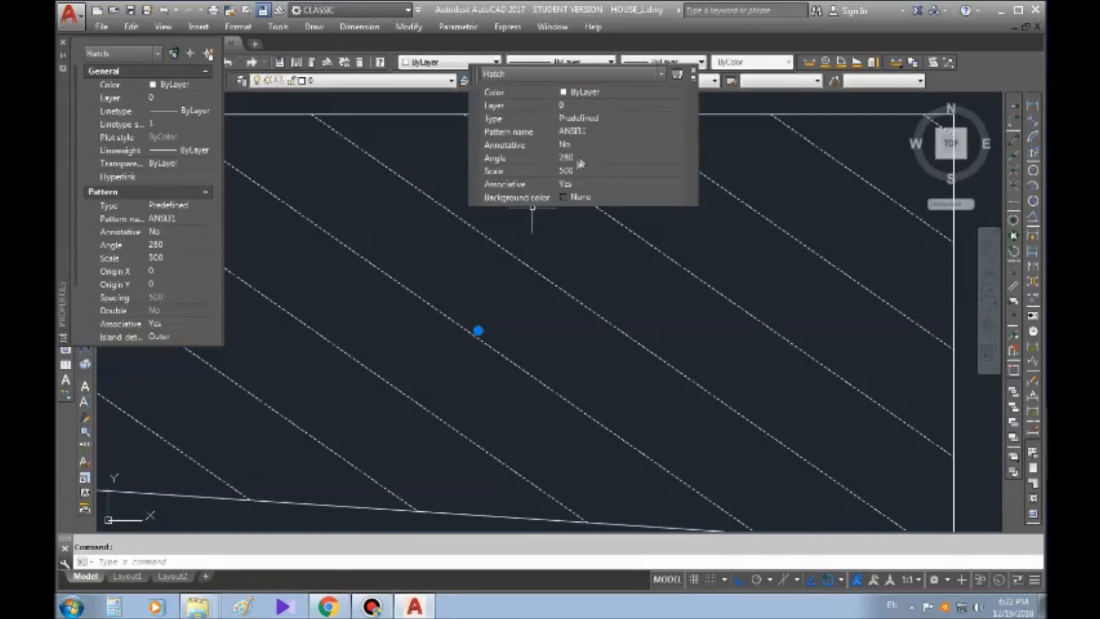
pyautogui.click(577, 157)
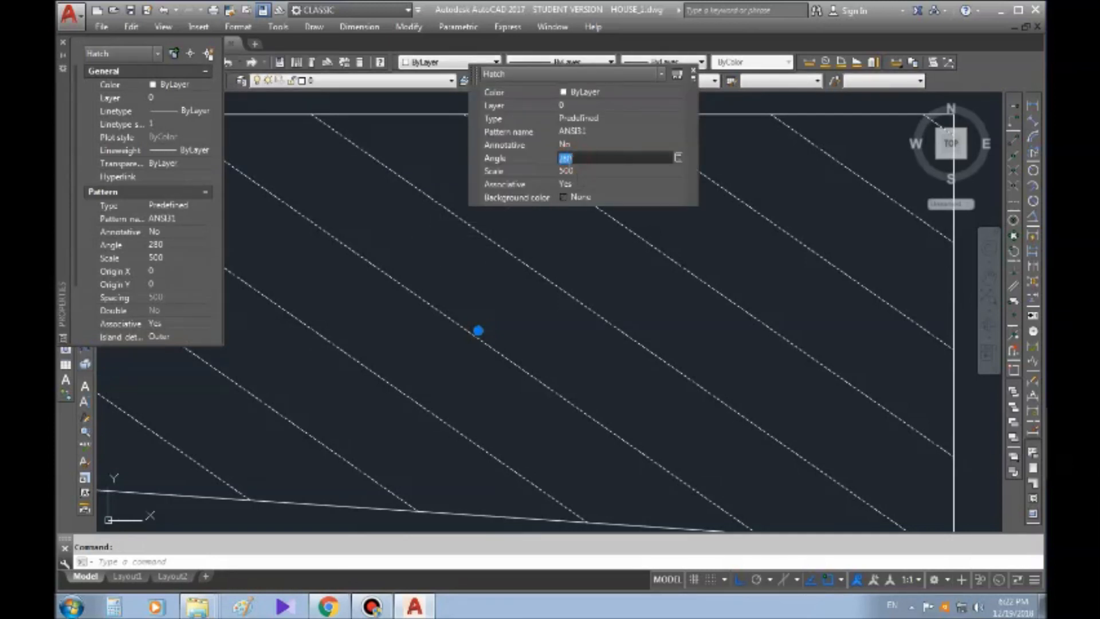
pyautogui.write('45')
pyautogui.press('Return')
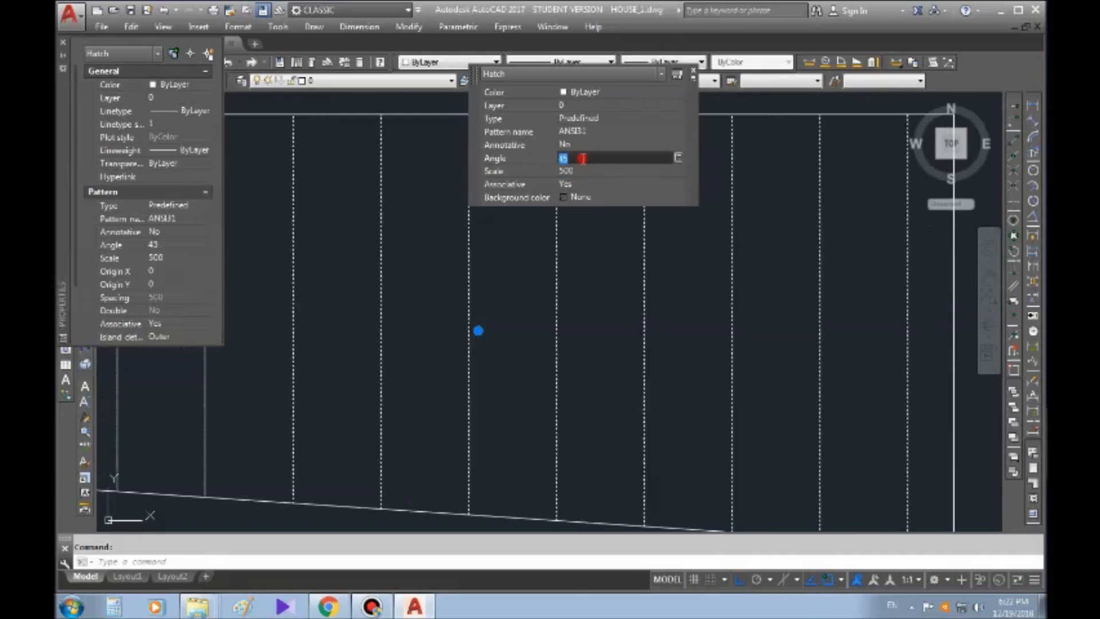
pyautogui.write('35')
pyautogui.press('Tab')
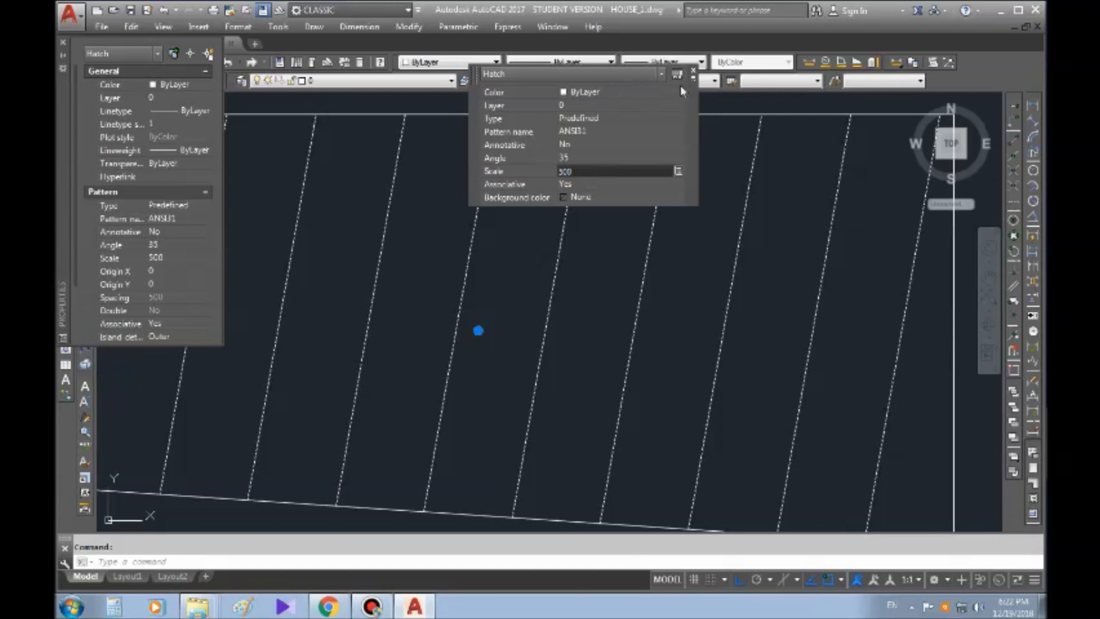
pyautogui.click(673, 129)
pyautogui.click(682, 130)
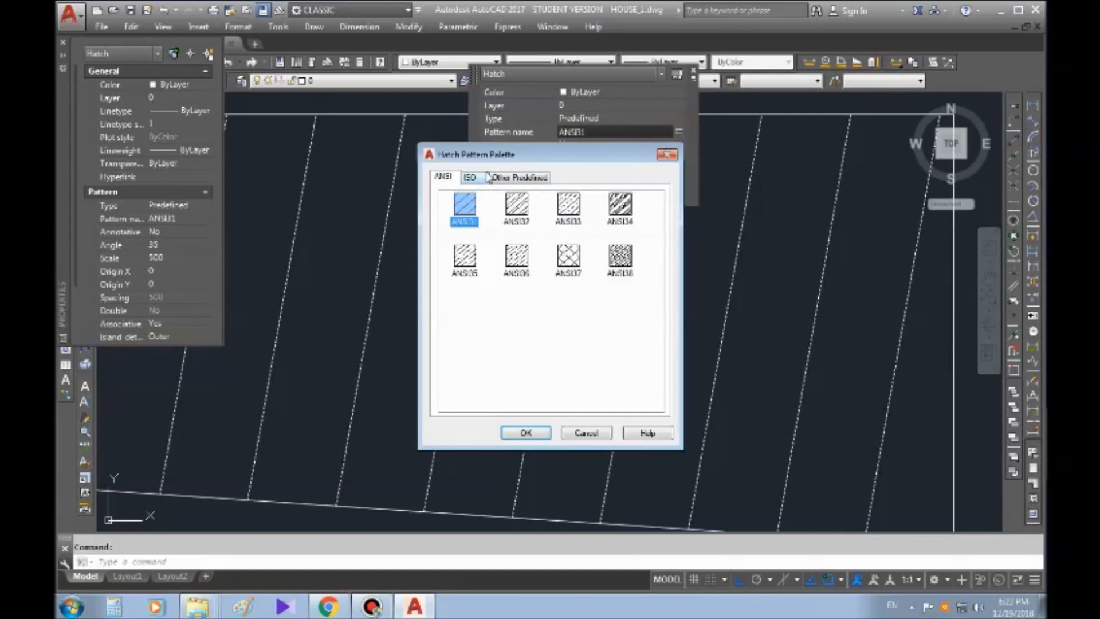
pyautogui.click(670, 154)
pyautogui.click(207, 208)
pyautogui.click(206, 207)
pyautogui.press('Escape')
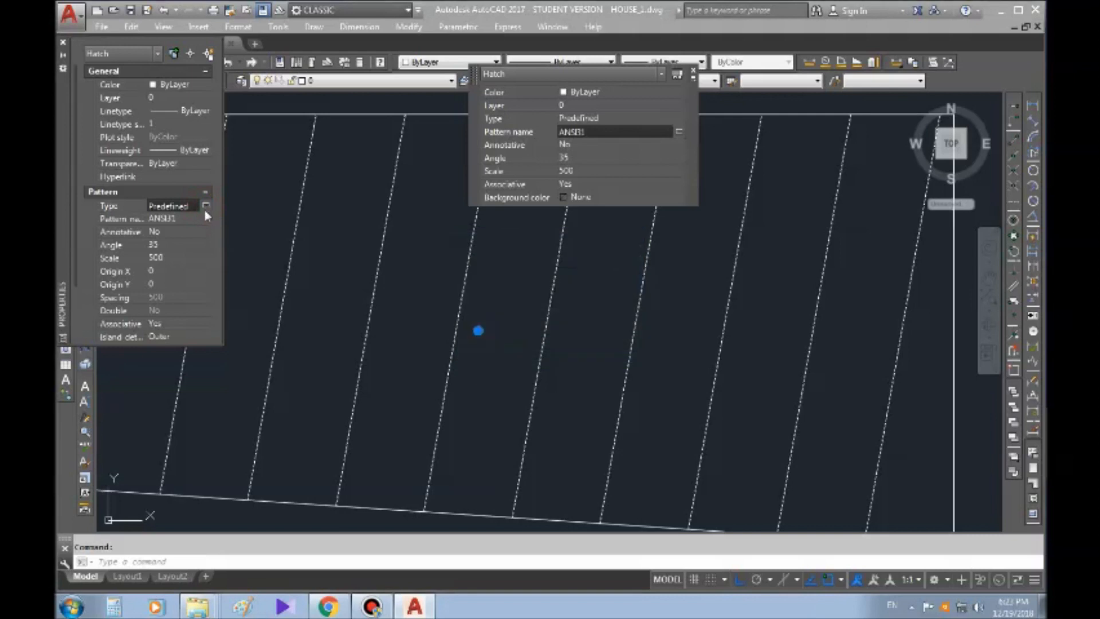
# - Change the existing hatch's pattern to AR-CONC from the other predefined patterns
pyautogui.click(205, 218)
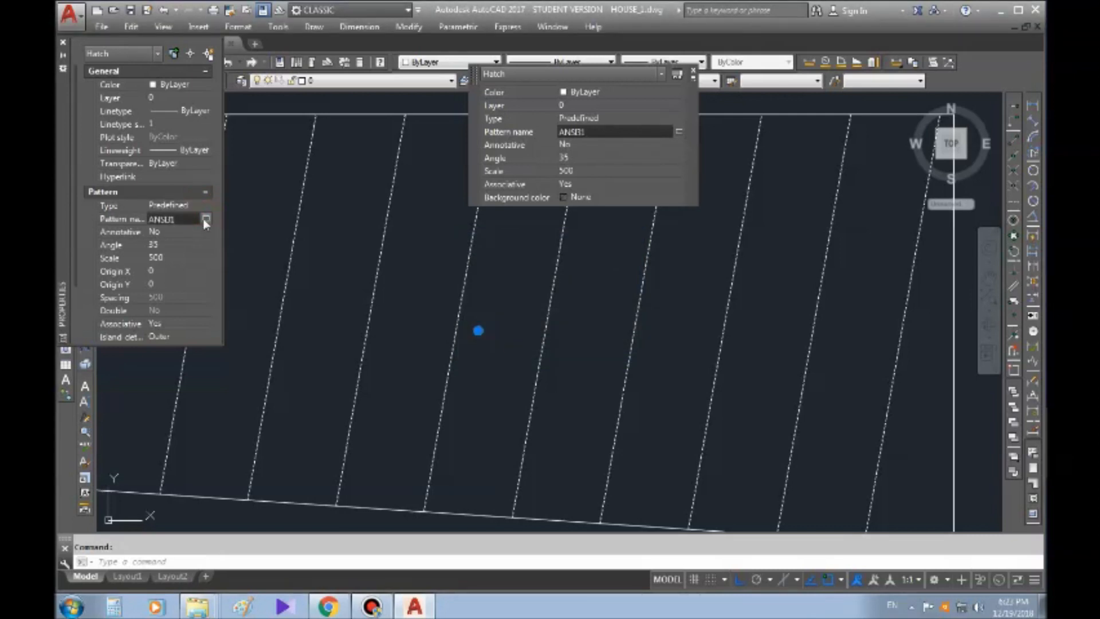
pyautogui.click(204, 218)
pyautogui.click(513, 181)
pyautogui.click(620, 255)
pyautogui.click(525, 433)
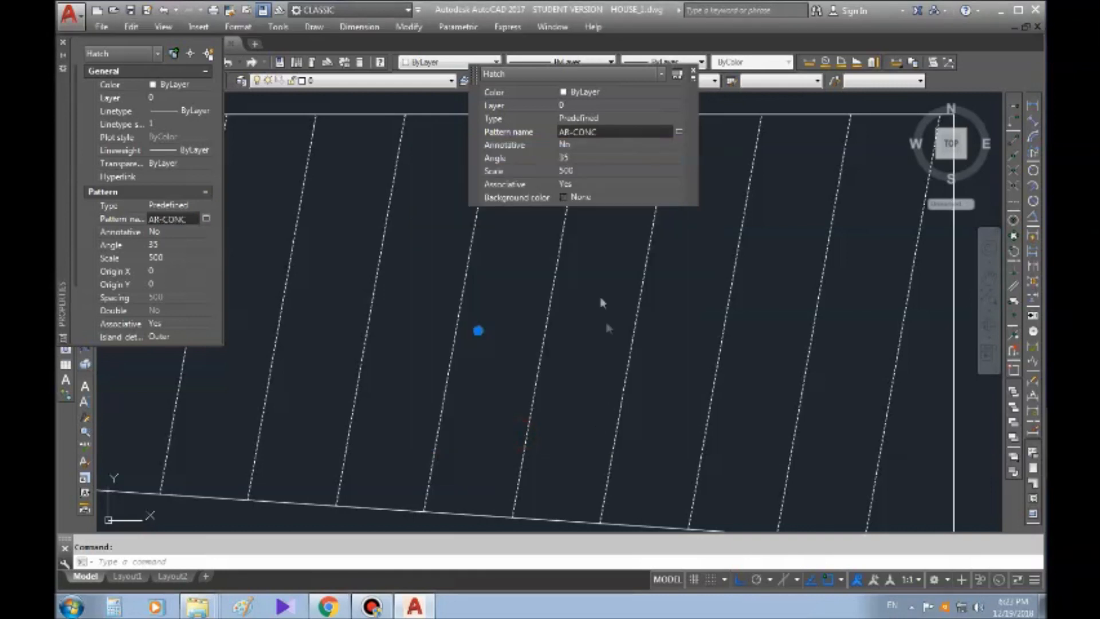
# - Try a scale of 100 on the AR-CONC hatch, and settle on a scale of 10
pyautogui.scroll(-2, 573, 289)
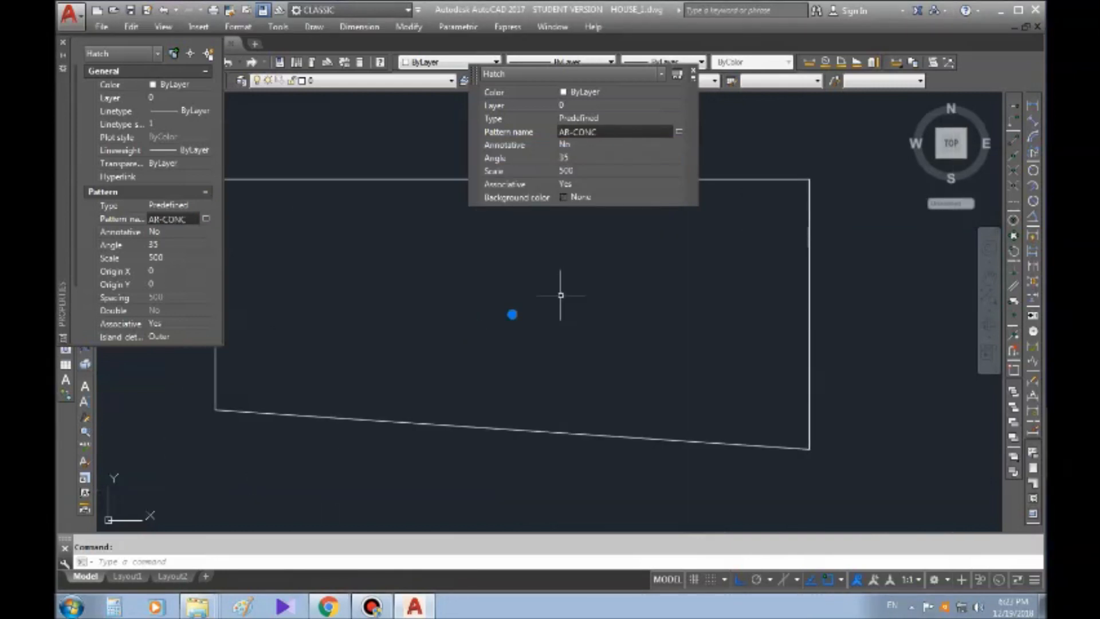
pyautogui.click(576, 169)
pyautogui.write('100')
pyautogui.press('Return')
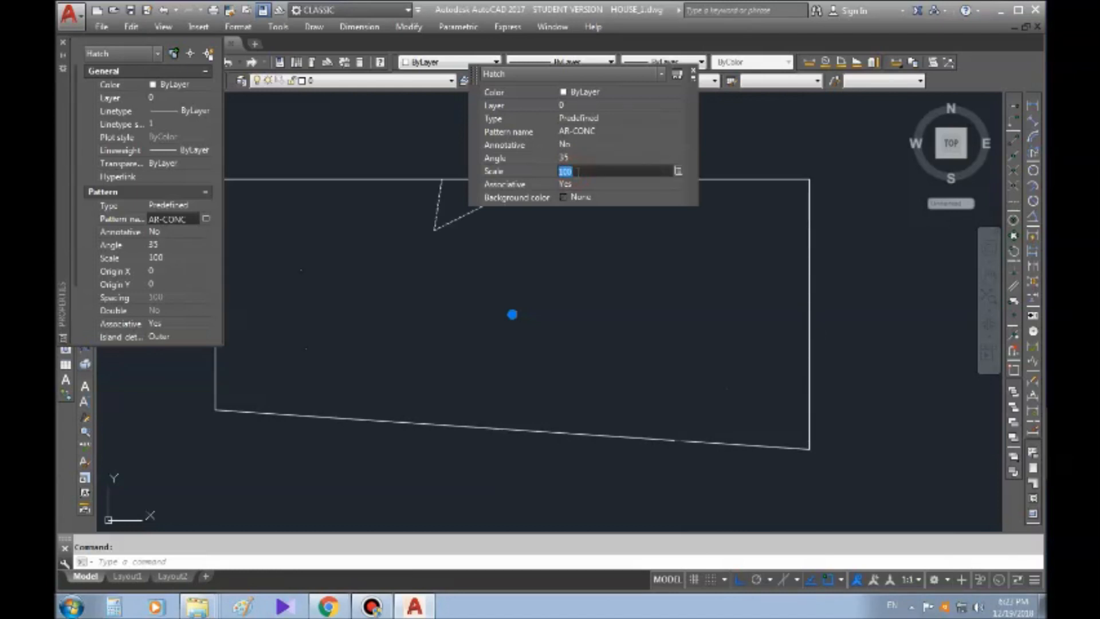
pyautogui.click(577, 183)
pyautogui.press('Escape')
pyautogui.click(645, 315)
pyautogui.scroll(-2, 542, 317)
pyautogui.moveTo(529, 341)
pyautogui.mouseDown(button='middle')
pyautogui.moveTo(685, 346)
pyautogui.moveTo(620, 350)
pyautogui.mouseUp(button='middle')
pyautogui.scroll(2, 630, 348)
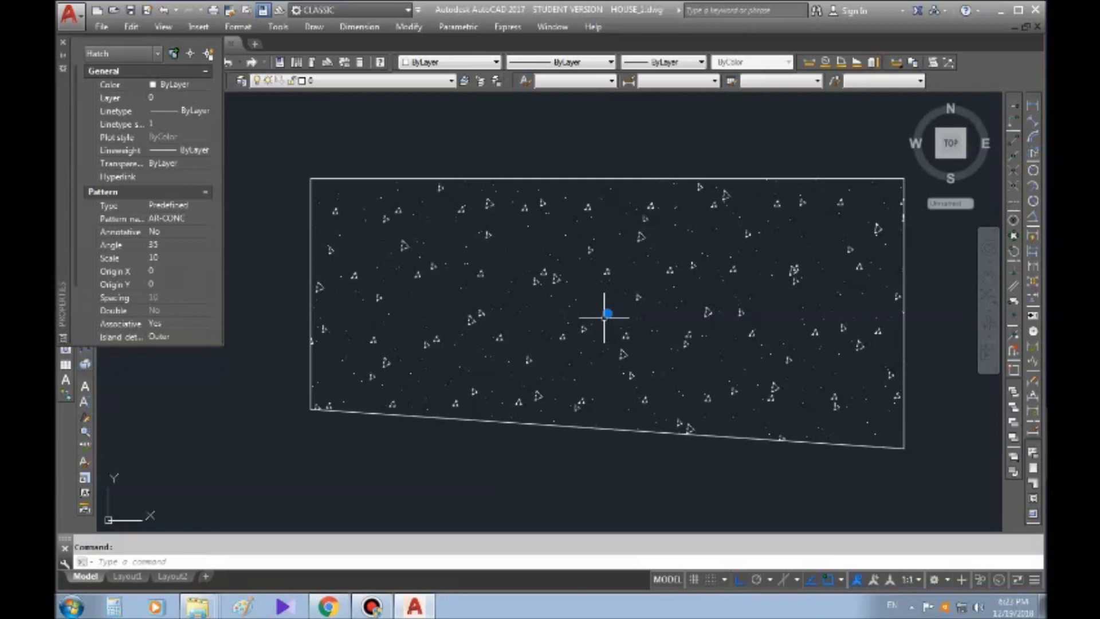
pyautogui.moveTo(635, 306); pyautogui.dragTo(615, 316, button='middle')
pyautogui.moveTo(672, 340); pyautogui.dragTo(638, 319, button='middle')
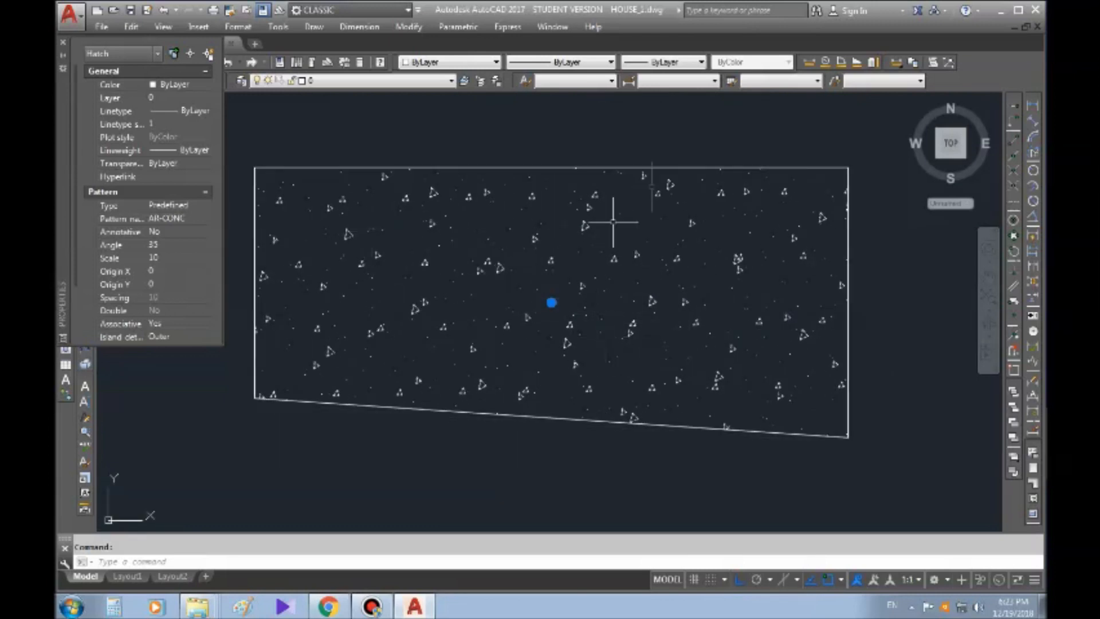
# - Delete the AR-CONC hatch together with its boundary beside the floor plan, and close the Properties palette
pyautogui.press('Escape')
pyautogui.scroll(-6, 553, 387)
pyautogui.moveTo(595, 332); pyautogui.dragTo(405, 318, button='middle')
pyautogui.scroll(2, 406, 318)
pyautogui.click(548, 309)
pyautogui.click(406, 405)
pyautogui.press('Escape')
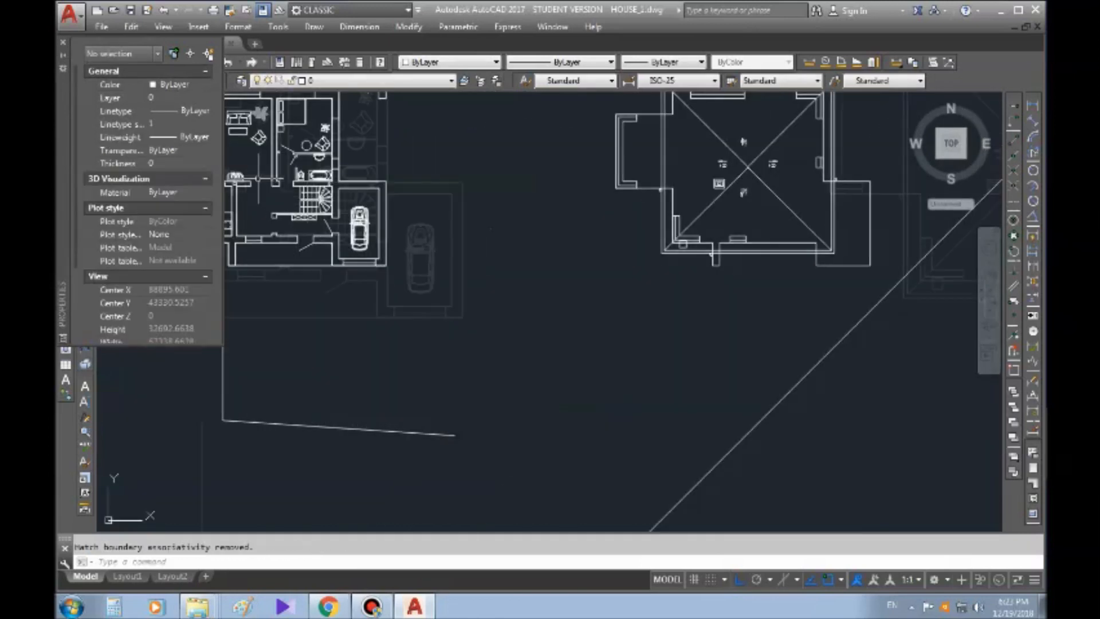
pyautogui.scroll(4, 271, 165)
pyautogui.click(65, 44)
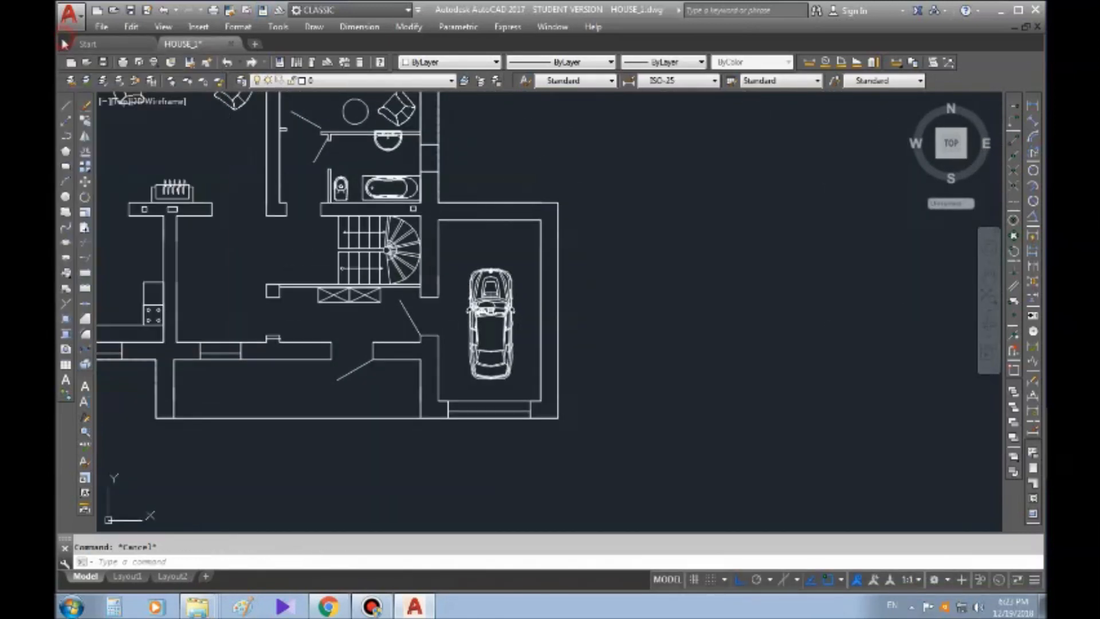
# - Draw a short vertical line closing off the garage's upper wall where it meets the house wall
pyautogui.click(66, 108)
pyautogui.scroll(4, 493, 222)
pyautogui.click(348, 184)
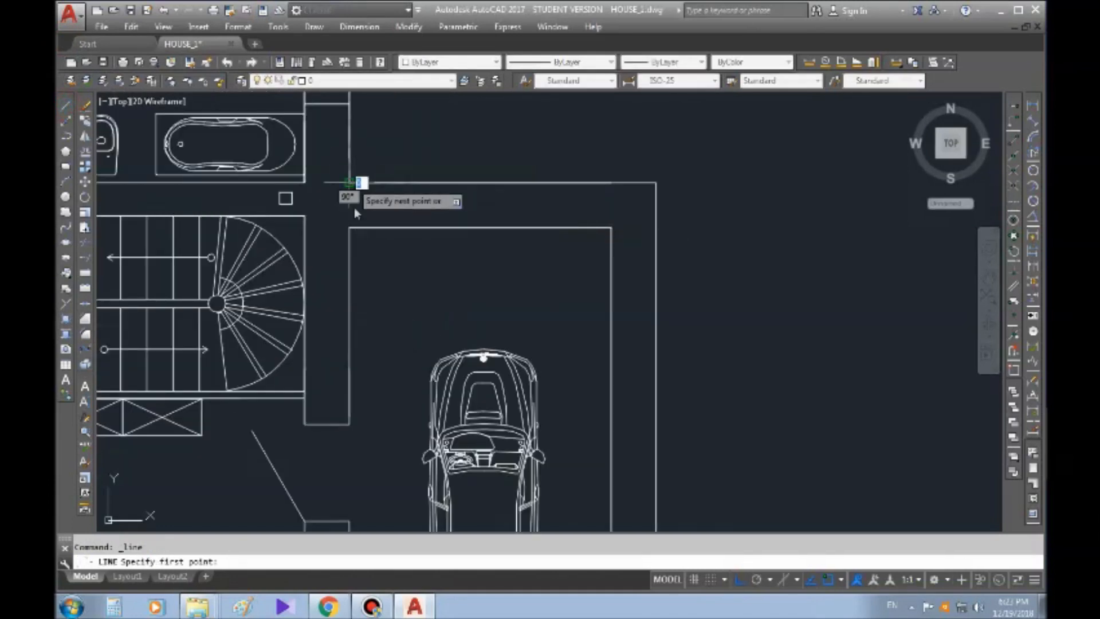
pyautogui.scroll(-2, 349, 227)
pyautogui.press('Escape')
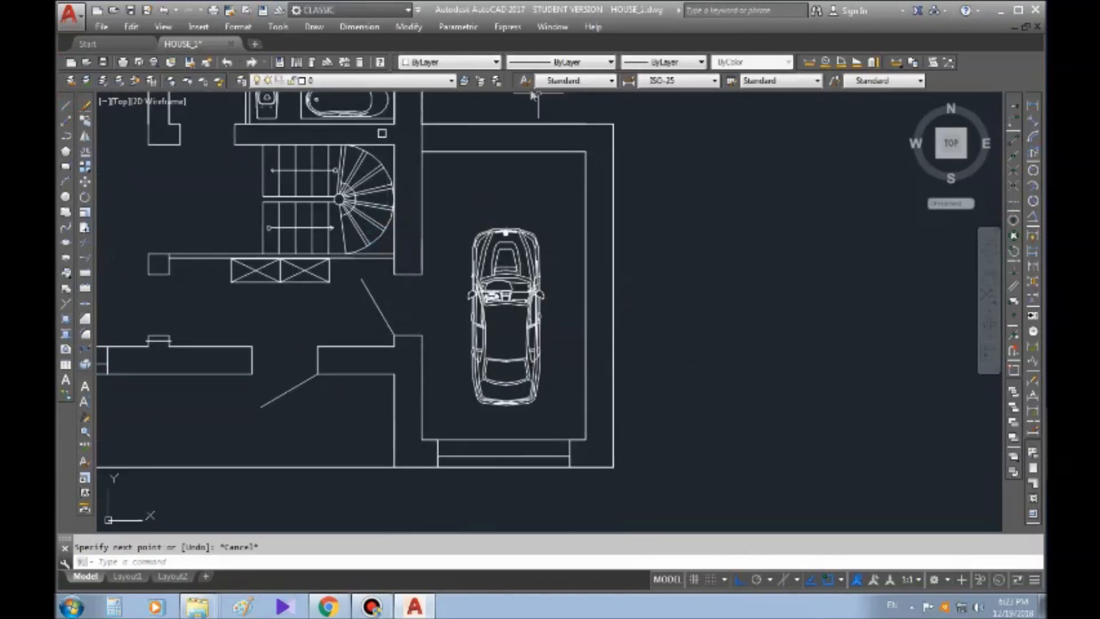
pyautogui.moveTo(433, 110); pyautogui.dragTo(442, 156, button='middle')
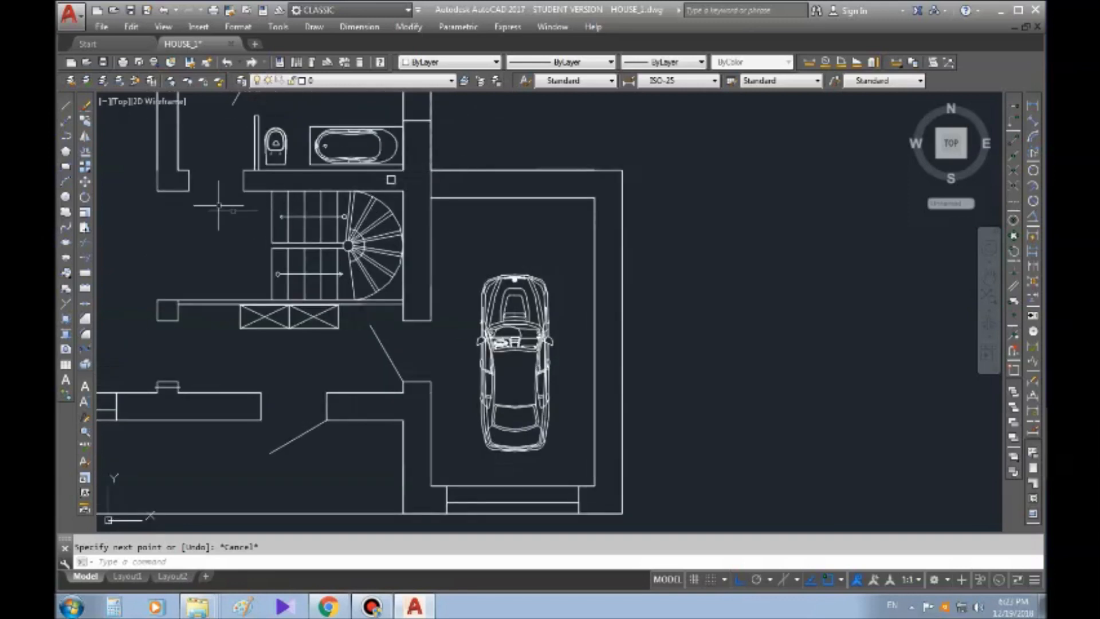
pyautogui.press('Escape')
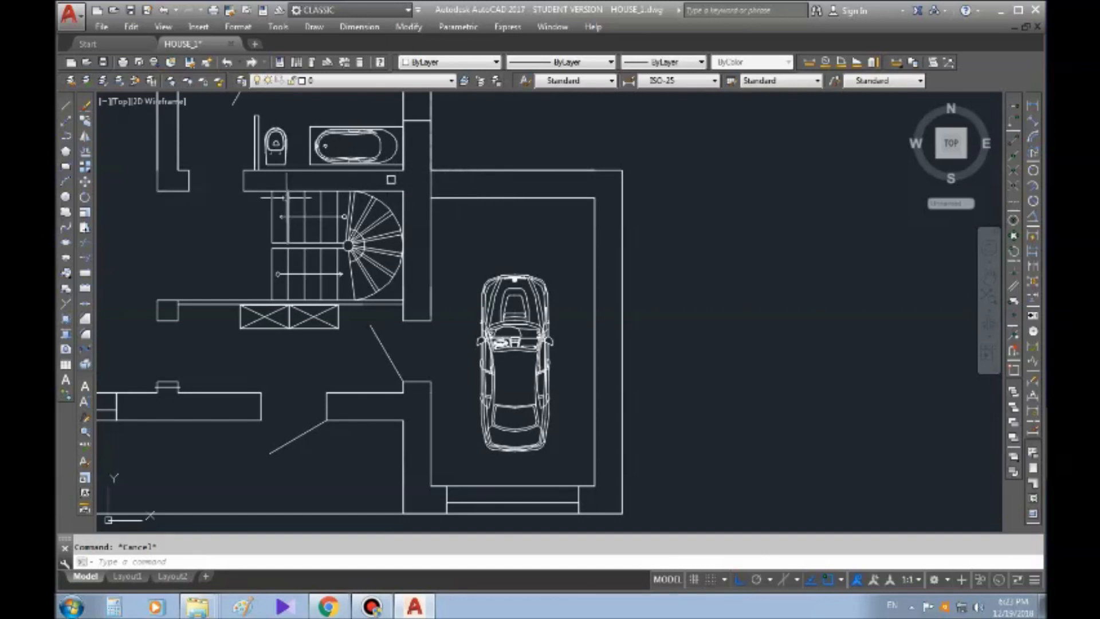
# - Hatch the garage's outer wall with the SOLID pattern from the other predefined patterns, picking a point inside the wall
pyautogui.click(65, 319)
pyautogui.click(613, 124)
pyautogui.press('Escape')
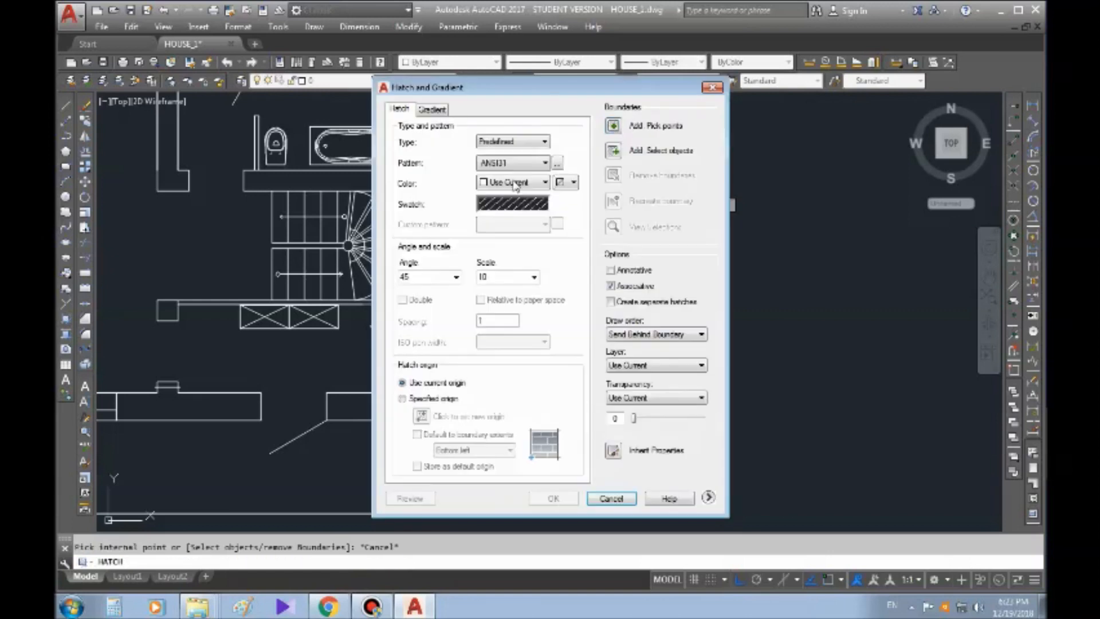
pyautogui.click(556, 163)
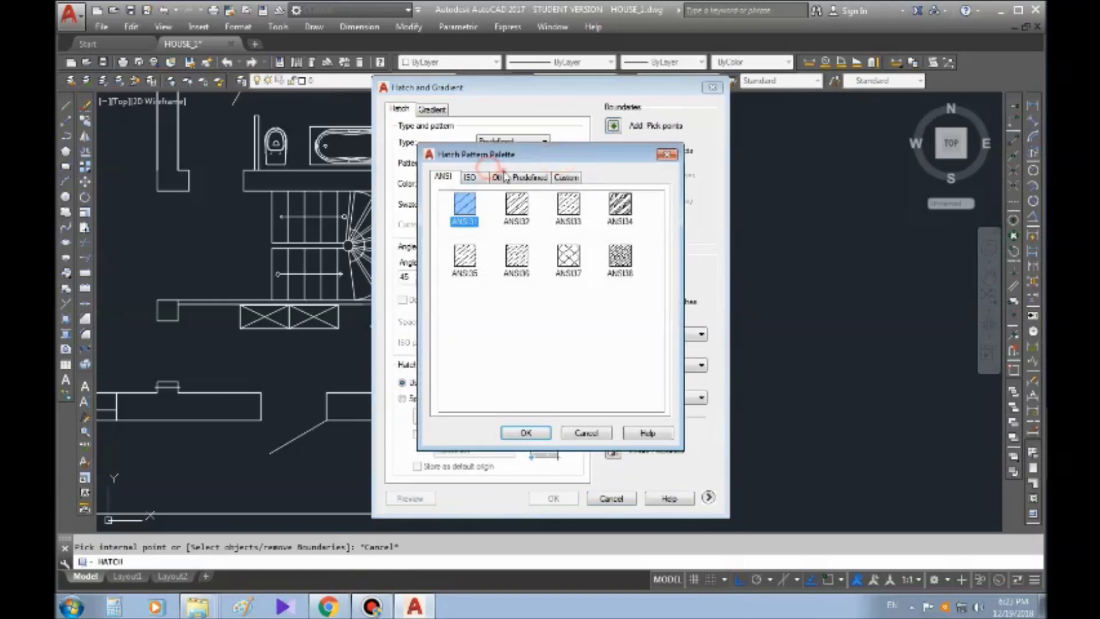
pyautogui.click(504, 179)
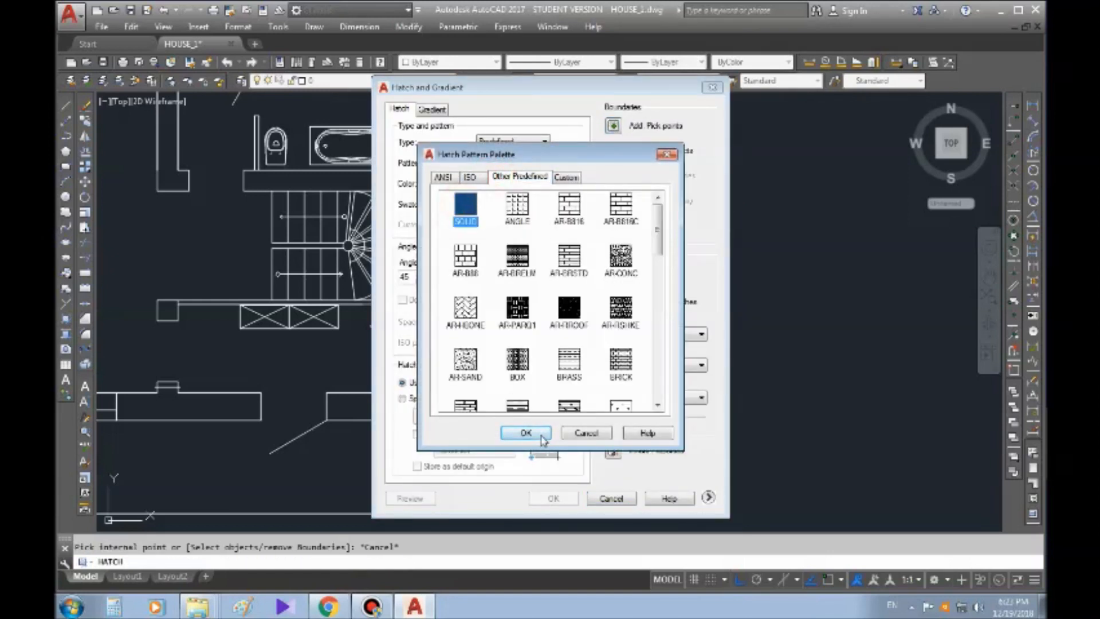
pyautogui.click(525, 433)
pyautogui.click(615, 128)
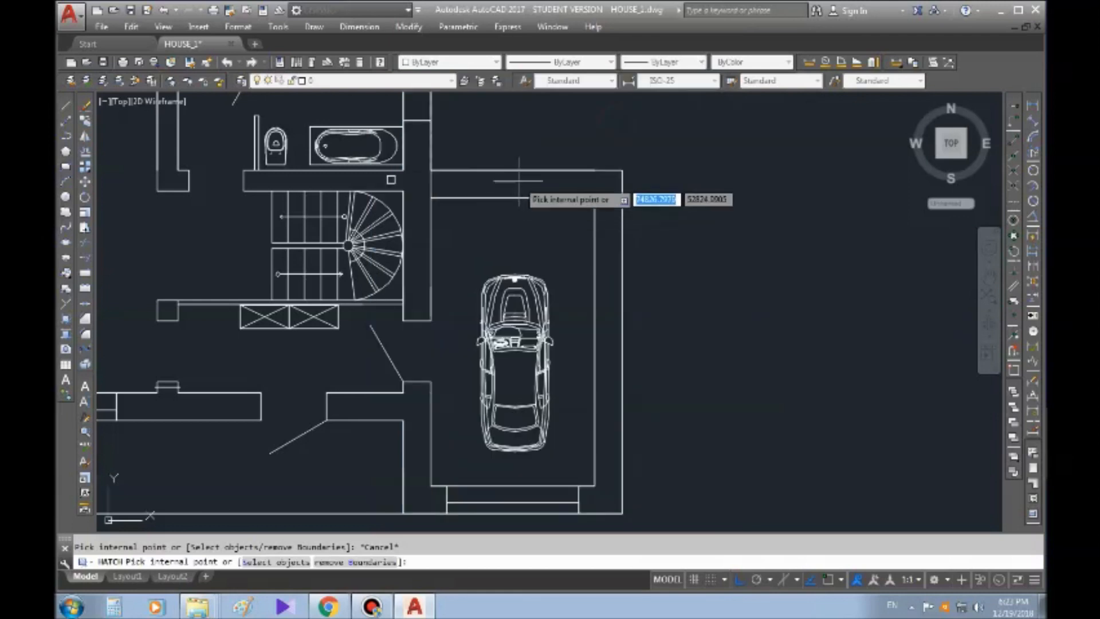
pyautogui.press('Return')
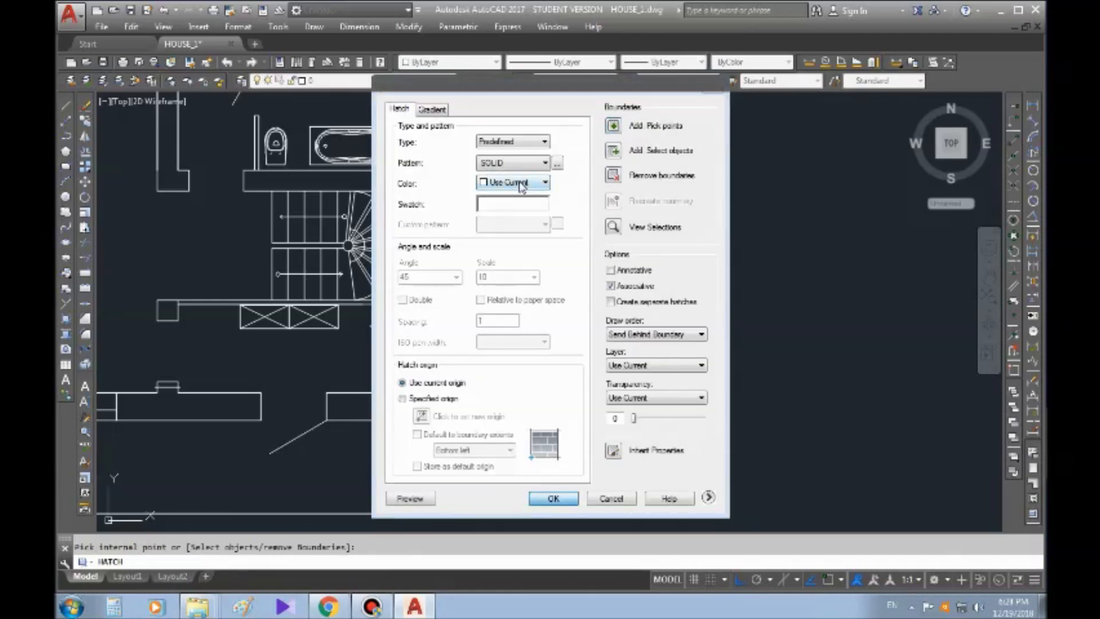
pyautogui.click(553, 499)
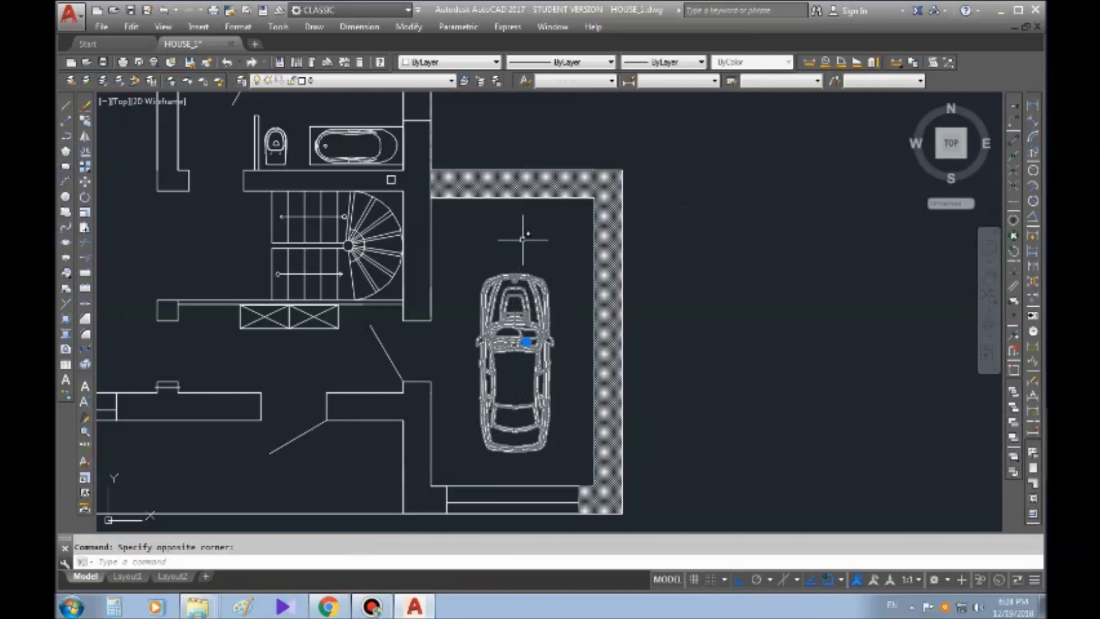
pyautogui.moveTo(507, 165); pyautogui.dragTo(501, 172, button='middle')
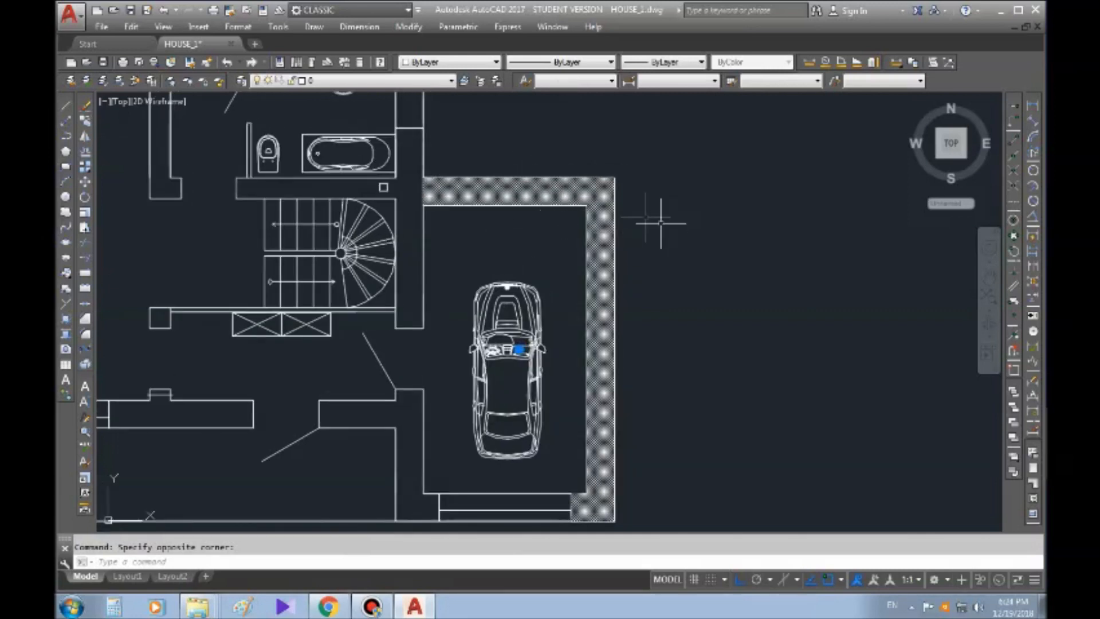
pyautogui.press('Escape')
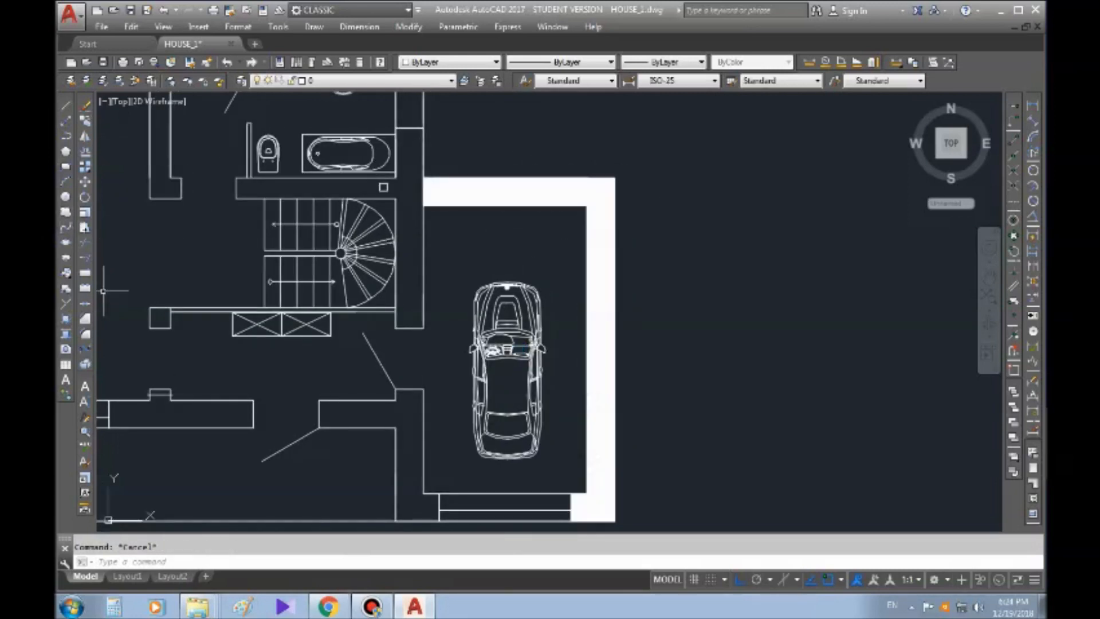
# - Try to stretch the end of the solid garage-wall hatch with its lines to the stair-side wall face, and undo it
pyautogui.click(84, 229)
pyautogui.scroll(4, 434, 195)
pyautogui.click(426, 117)
pyautogui.click(383, 236)
pyautogui.press('Return')
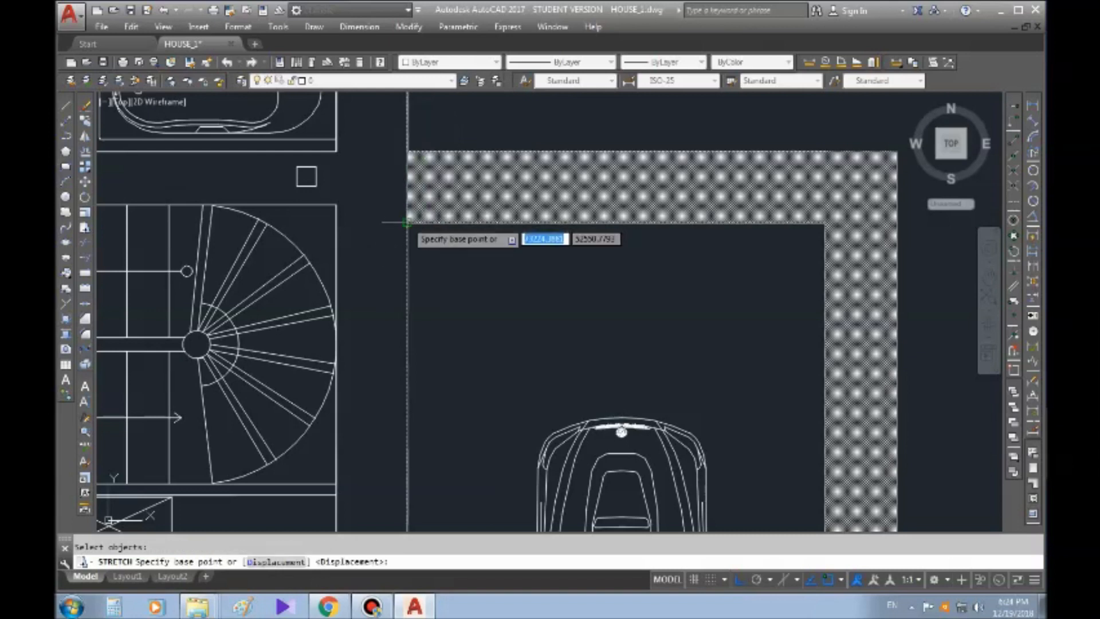
pyautogui.click(407, 222)
pyautogui.click(336, 225)
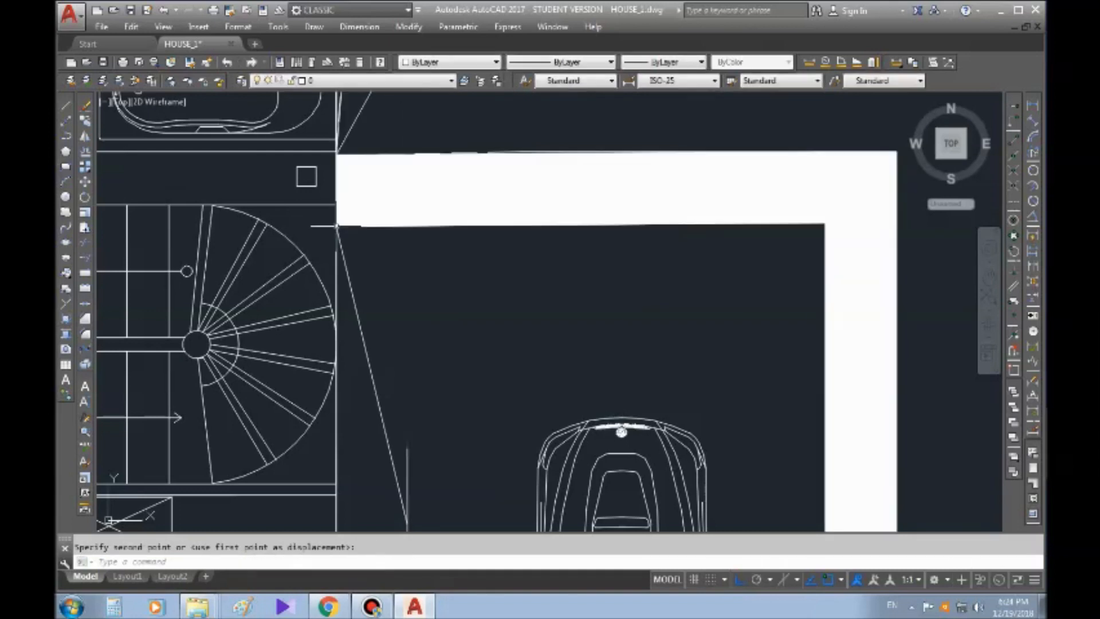
pyautogui.click(382, 189)
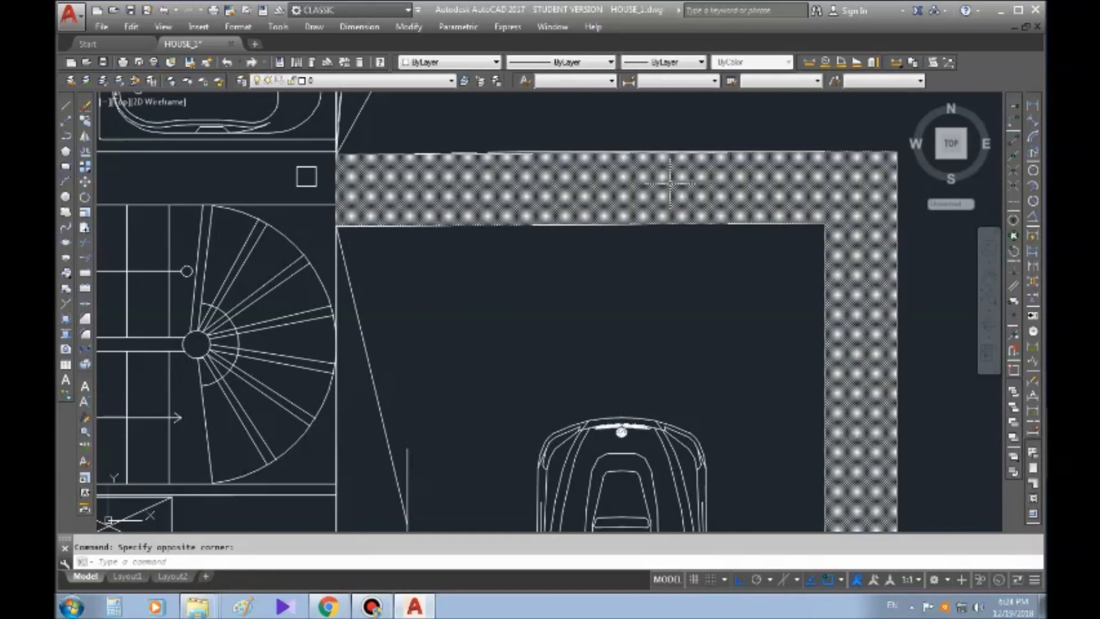
pyautogui.scroll(-3, 427, 223)
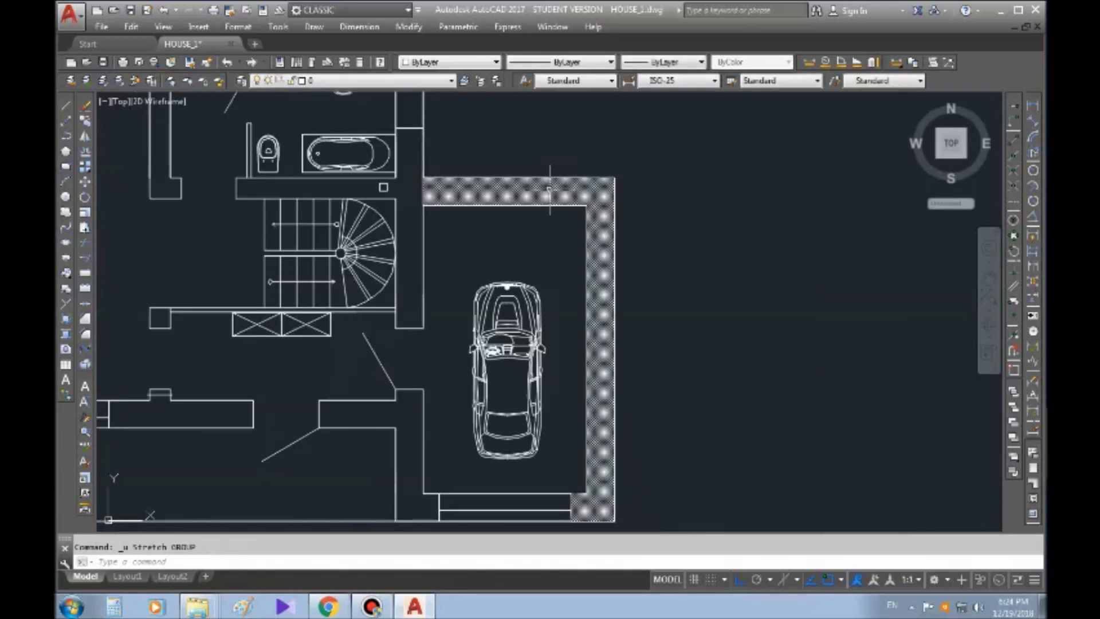
pyautogui.scroll(2, 455, 217)
pyautogui.press('Escape')
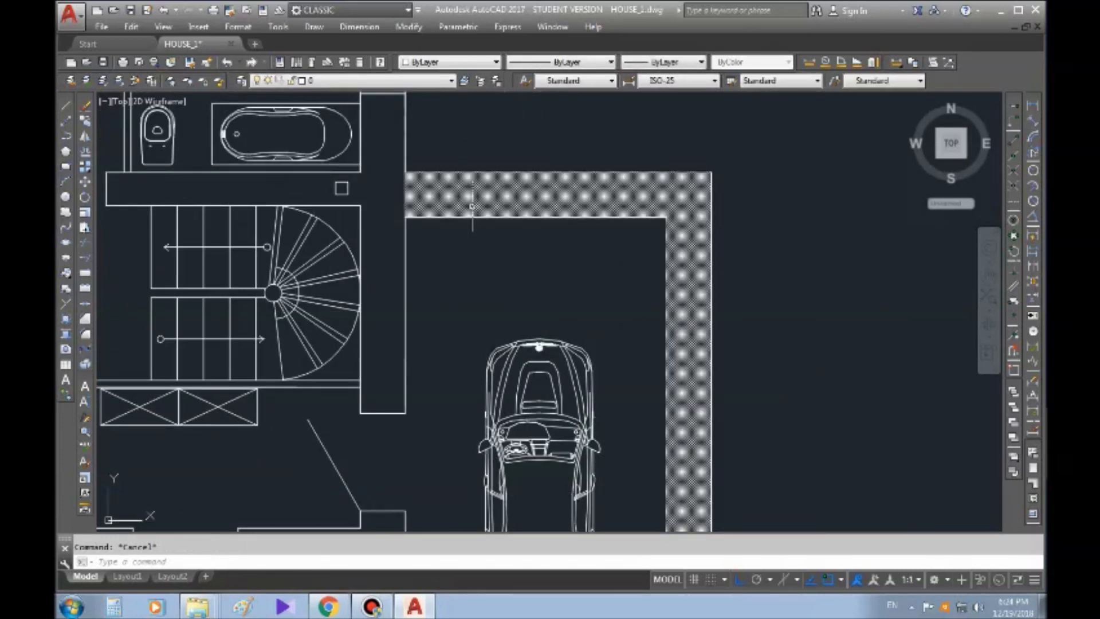
# - Move the solid garage-wall hatch 100 units upward
pyautogui.click(444, 205)
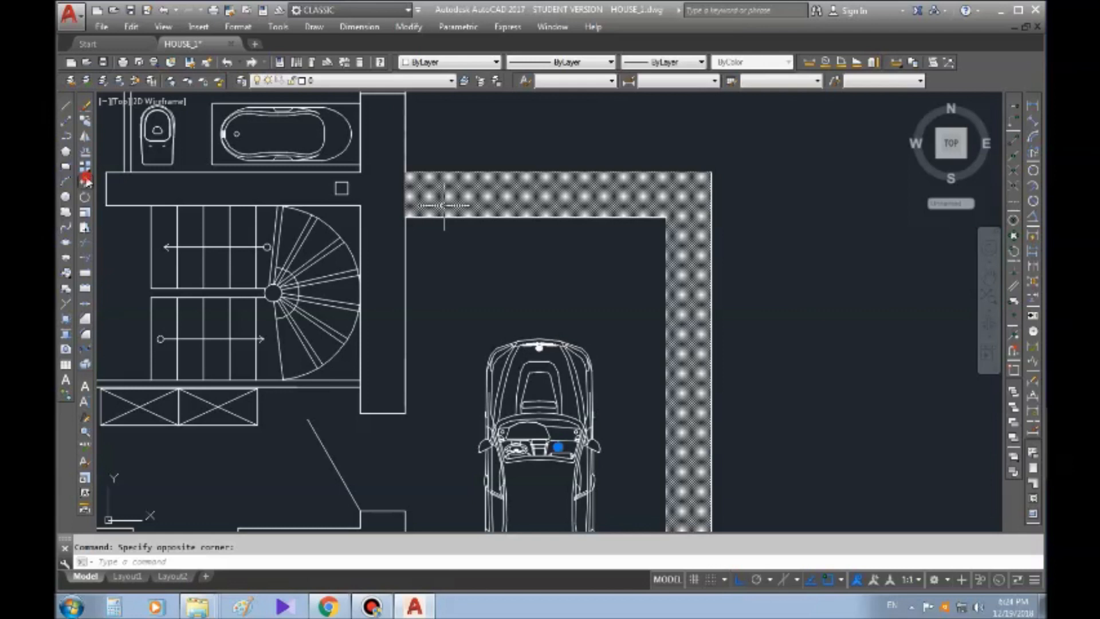
pyautogui.click(86, 181)
pyautogui.moveTo(561, 250); pyautogui.dragTo(556, 252, button='middle')
pyautogui.click(558, 301)
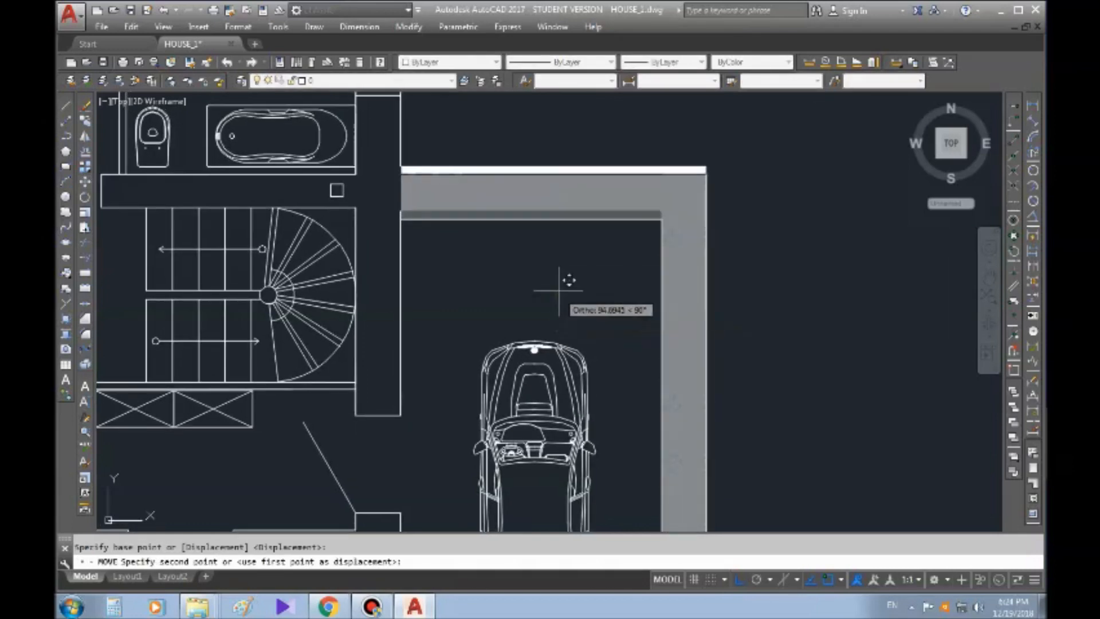
pyautogui.write('100')
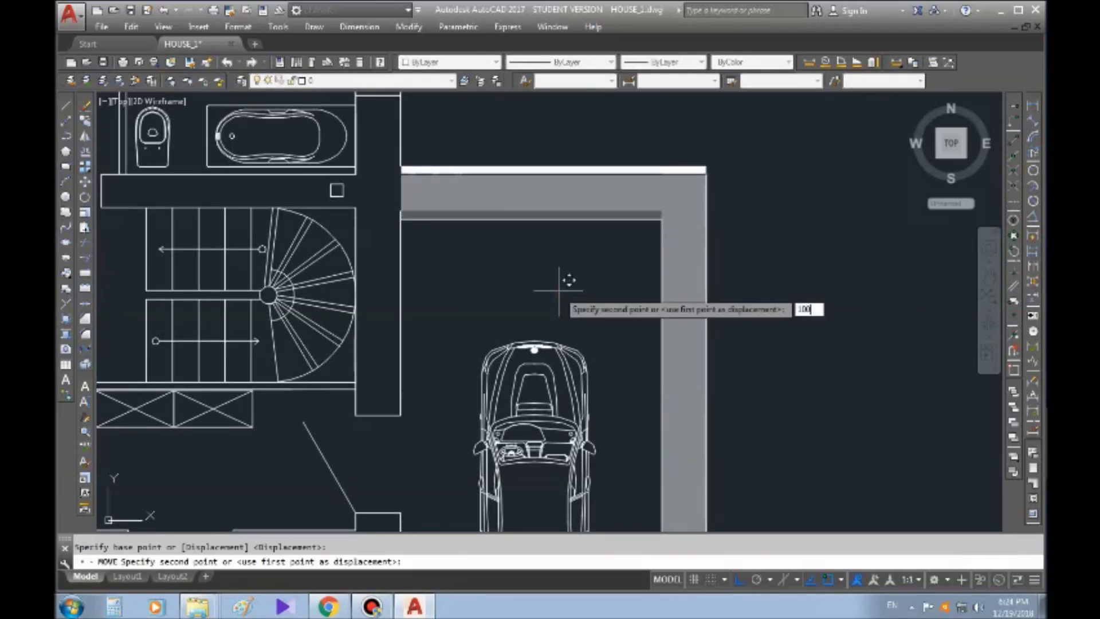
pyautogui.press('Return')
# - Move the solid hatch 100 units back down onto the garage wall
pyautogui.press('Return')
pyautogui.click(590, 198)
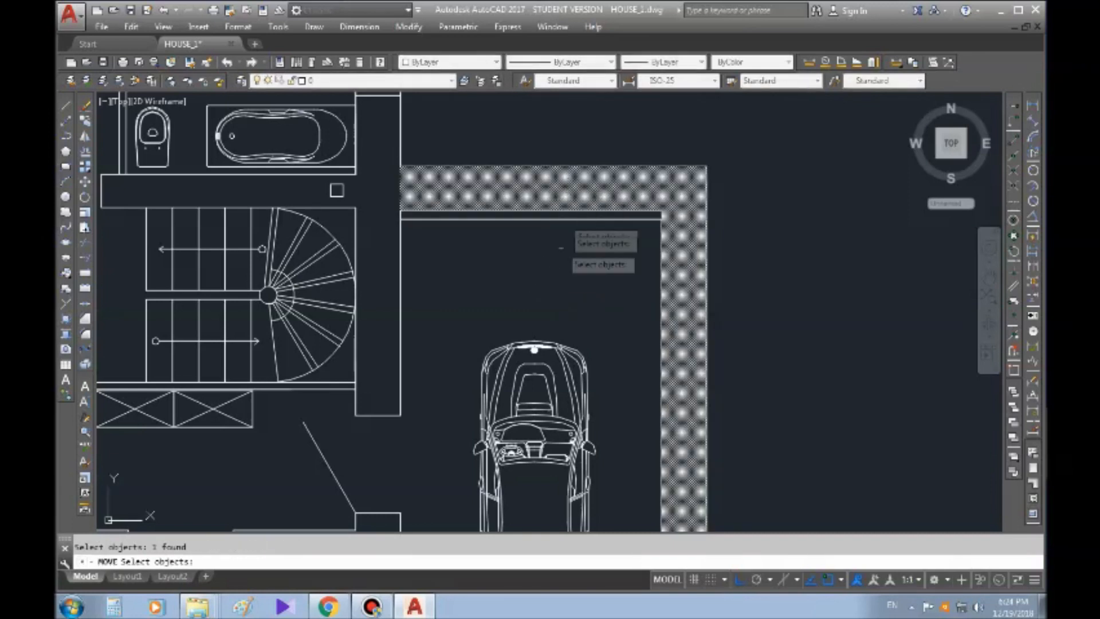
pyautogui.press('Return')
pyautogui.click(576, 217)
pyautogui.write('10')
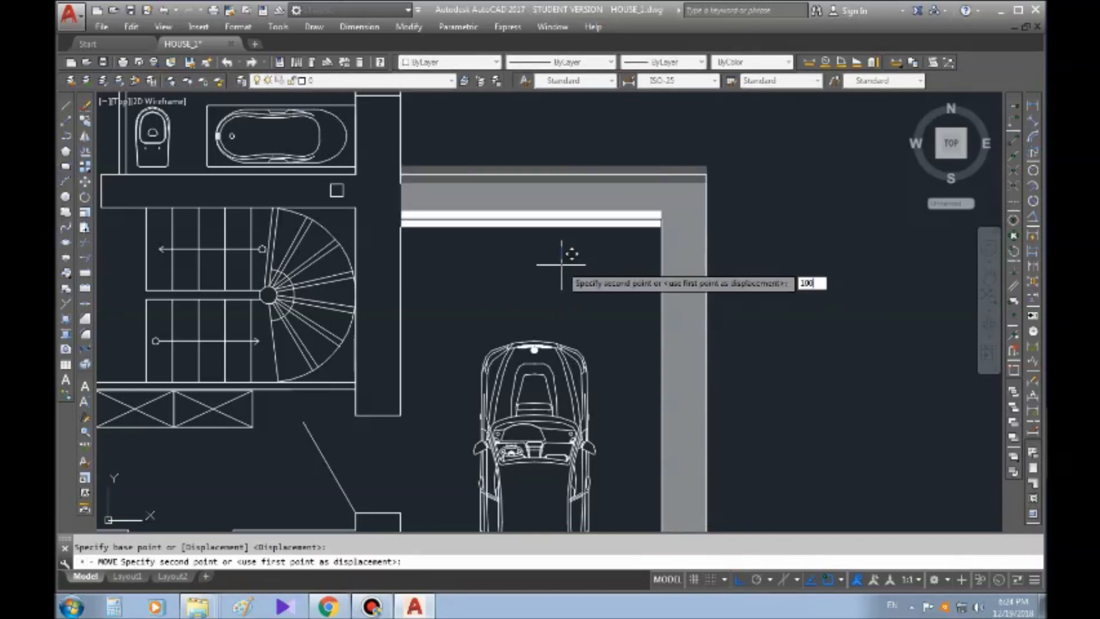
pyautogui.write('0')
pyautogui.press('Return')
# - Stretch the end edge of the solid hatch horizontally into the adjoining house wall
pyautogui.click(559, 195)
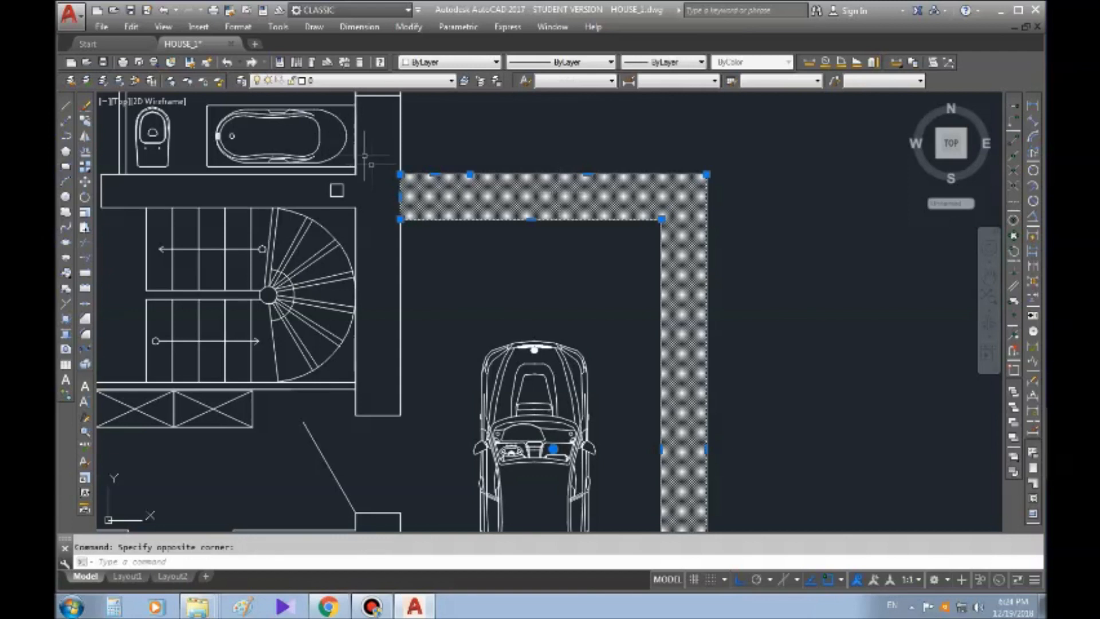
pyautogui.scroll(4, 390, 195)
pyautogui.click(399, 196)
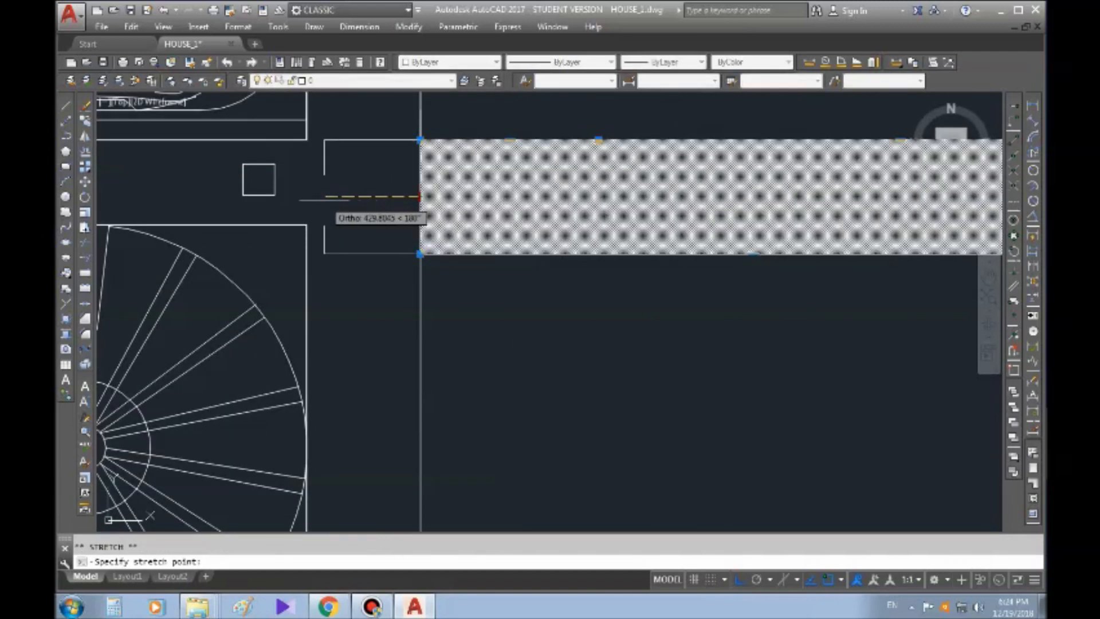
pyautogui.click(324, 196)
pyautogui.moveTo(324, 196); pyautogui.dragTo(285, 259, button='middle')
# - Move the hatch's two end corners onto the stair-side face of the house wall and clear the selection
pyautogui.click(284, 202)
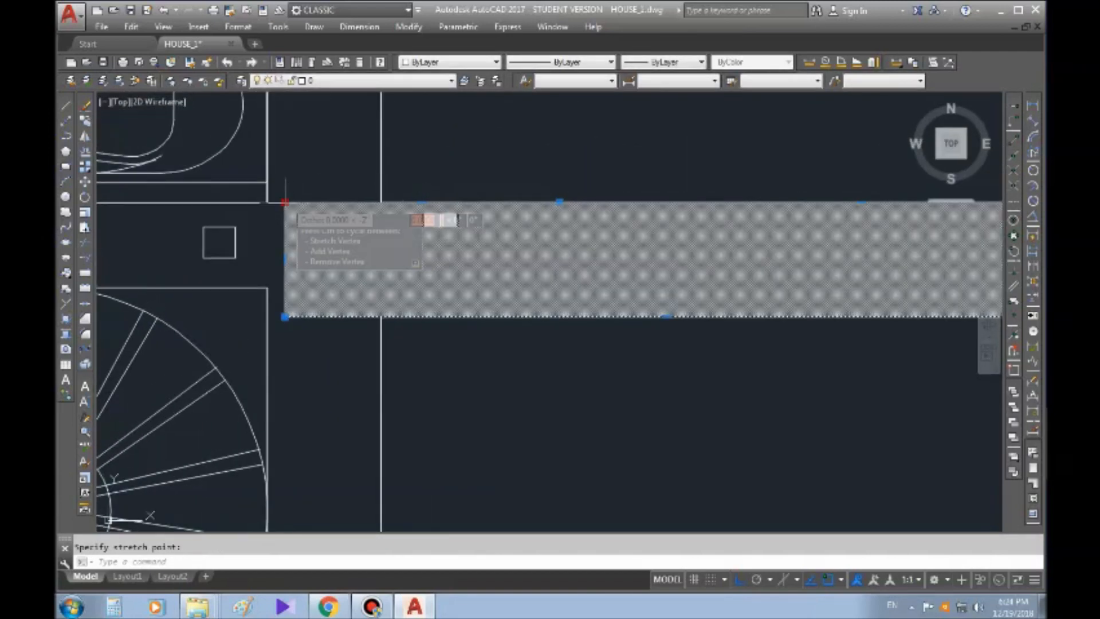
pyautogui.click(265, 202)
pyautogui.click(285, 316)
pyautogui.click(267, 316)
pyautogui.press('Escape')
pyautogui.scroll(-4, 349, 278)
pyautogui.moveTo(347, 276); pyautogui.dragTo(360, 231, button='middle')
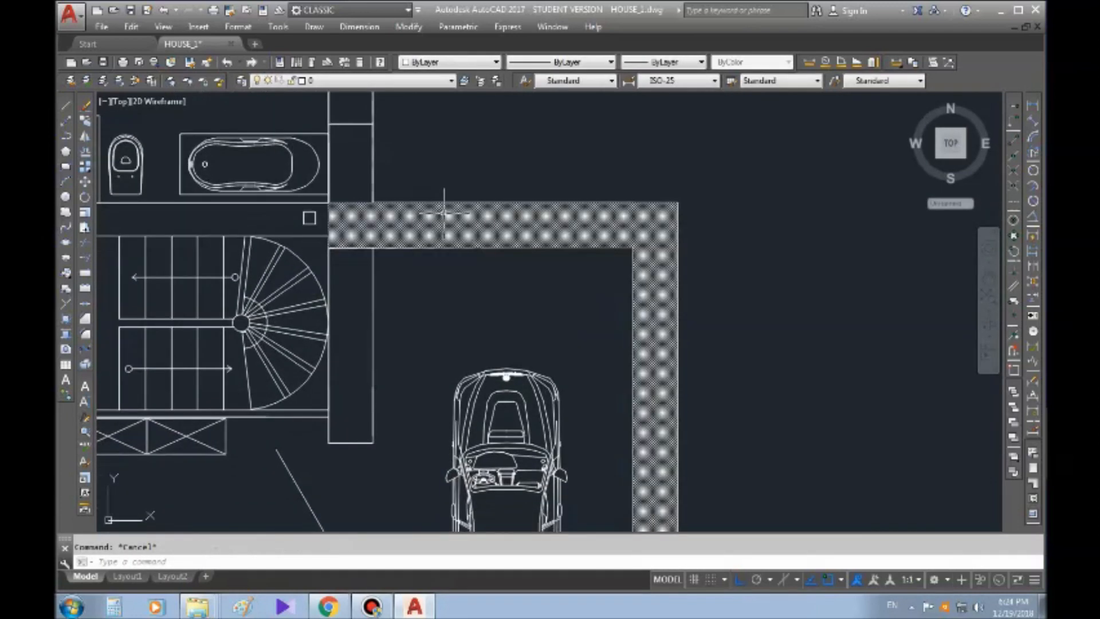
# - Delete the solid hatch from the garage wall
pyautogui.moveTo(554, 254); pyautogui.dragTo(497, 225, button='middle')
pyautogui.scroll(-4, 533, 300)
pyautogui.moveTo(496, 150); pyautogui.dragTo(540, 330, button='middle')
pyautogui.moveTo(560, 213); pyautogui.dragTo(587, 132, button='middle')
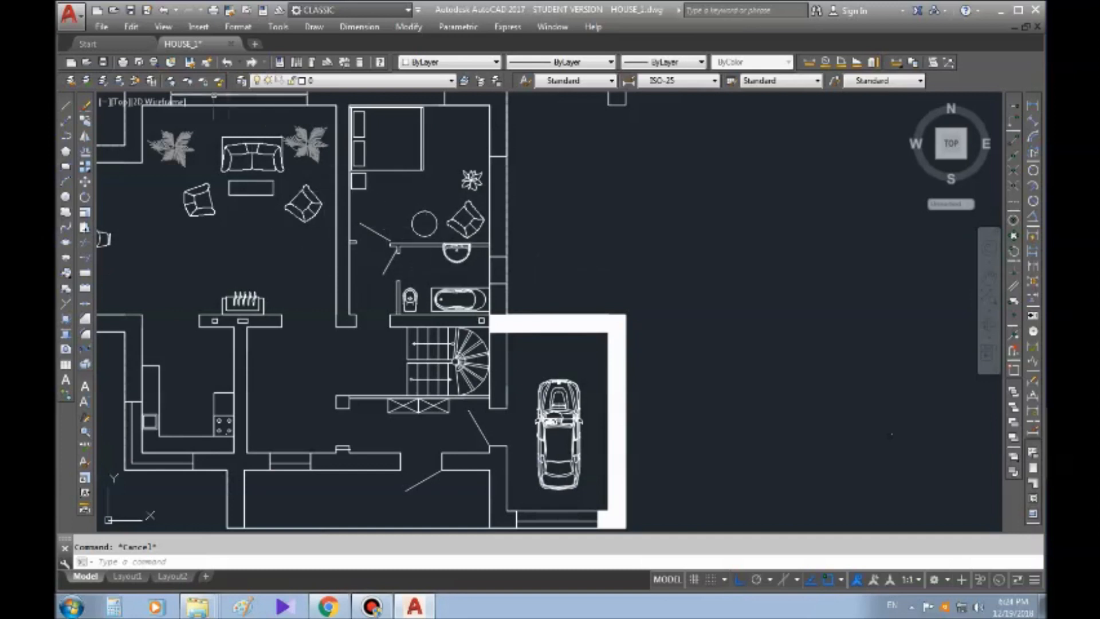
pyautogui.moveTo(329, 303); pyautogui.dragTo(407, 234, button='middle')
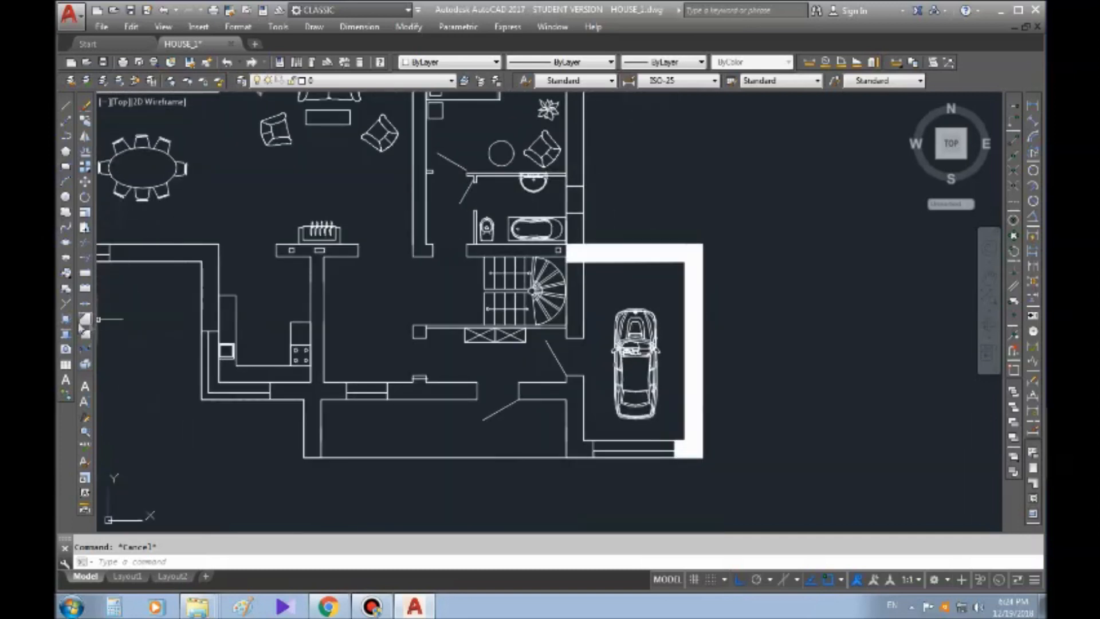
pyautogui.click(586, 255)
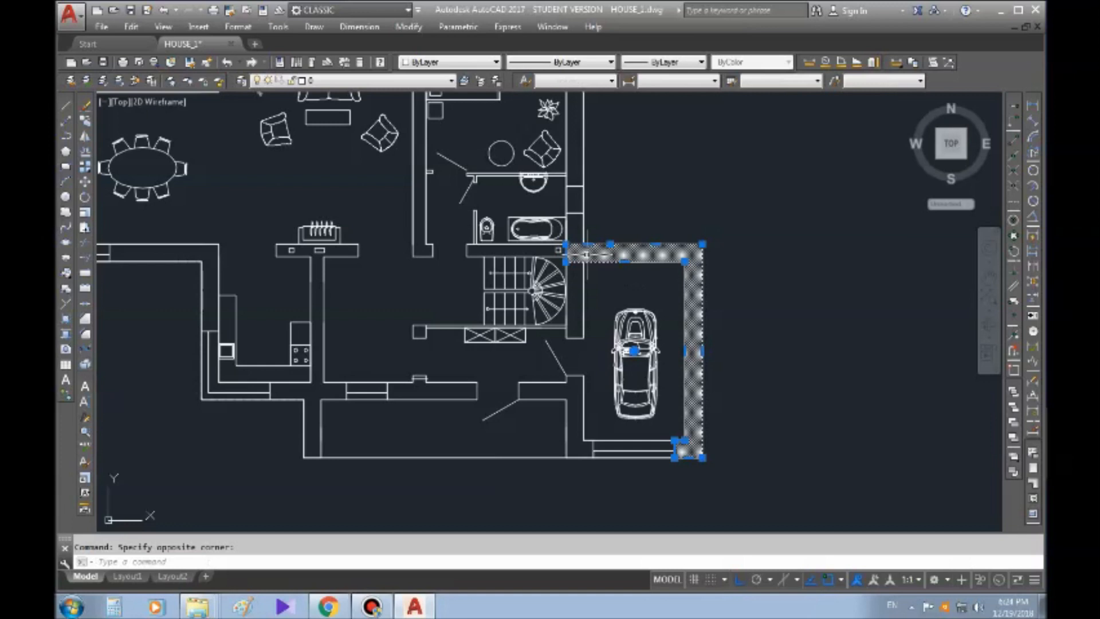
pyautogui.press('Escape')
# - Start a gradient fill with two colors, keeping blue as Color 1 and setting Color 2 to red
pyautogui.click(66, 332)
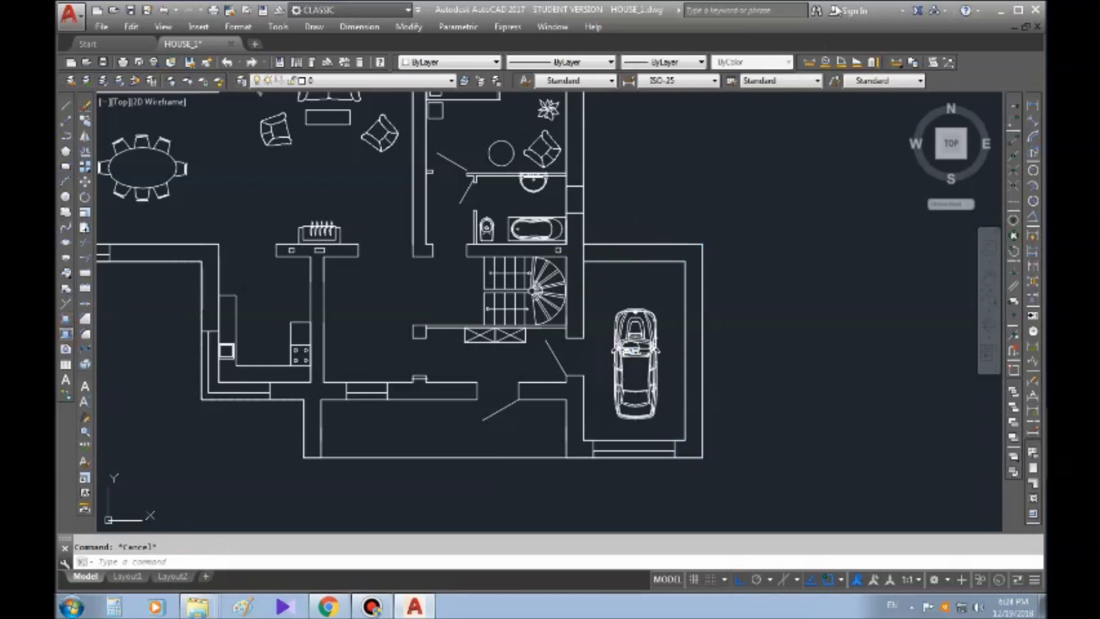
pyautogui.click(406, 139)
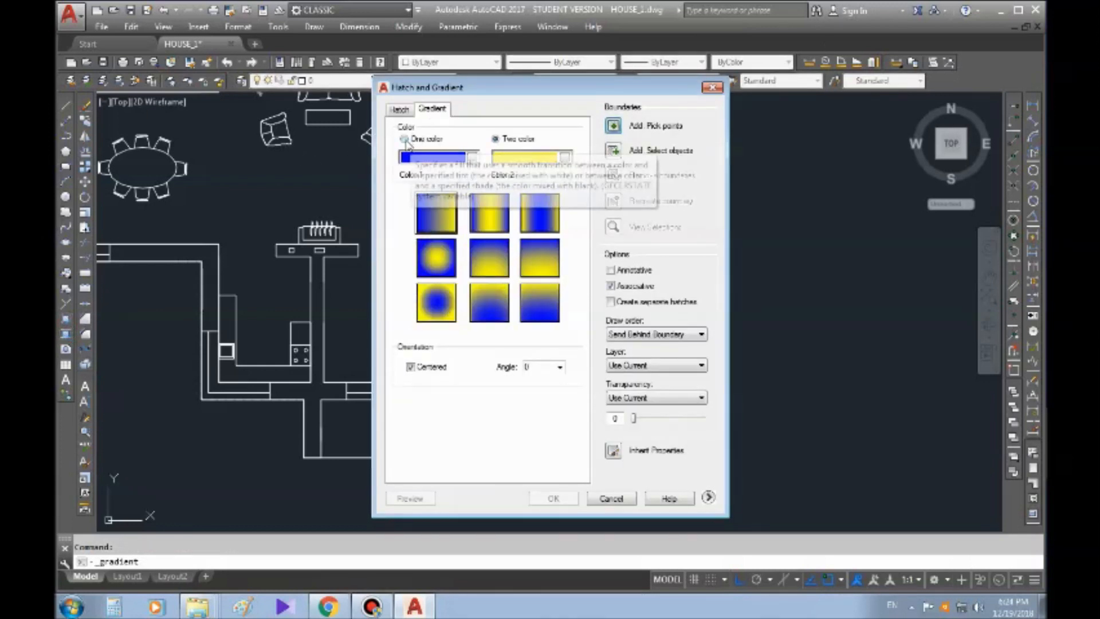
pyautogui.click(496, 139)
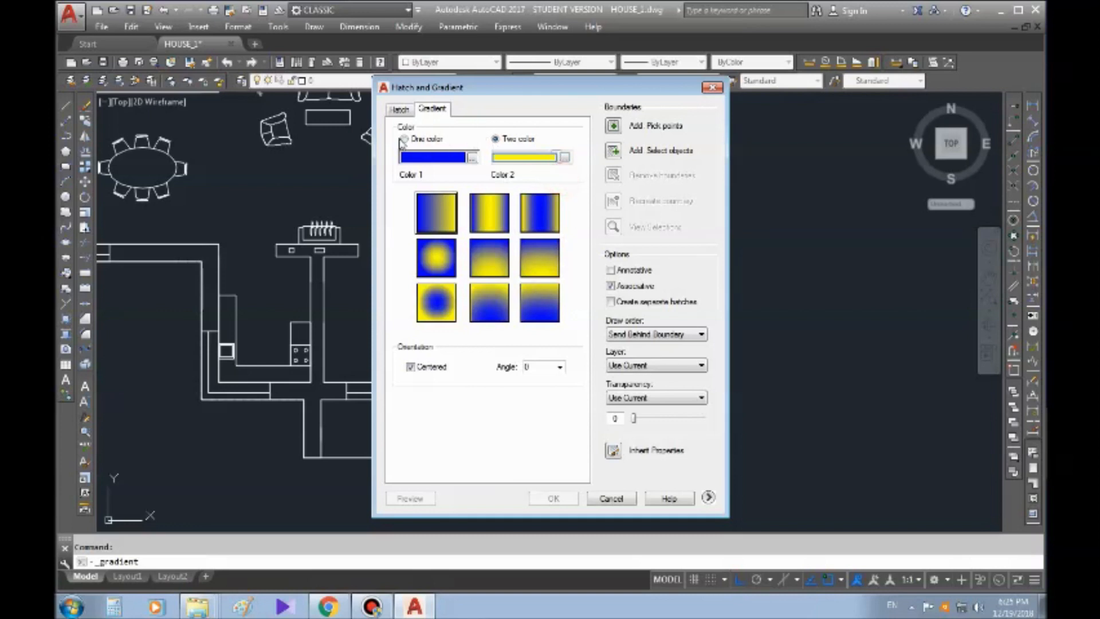
pyautogui.click(516, 157)
pyautogui.click(566, 158)
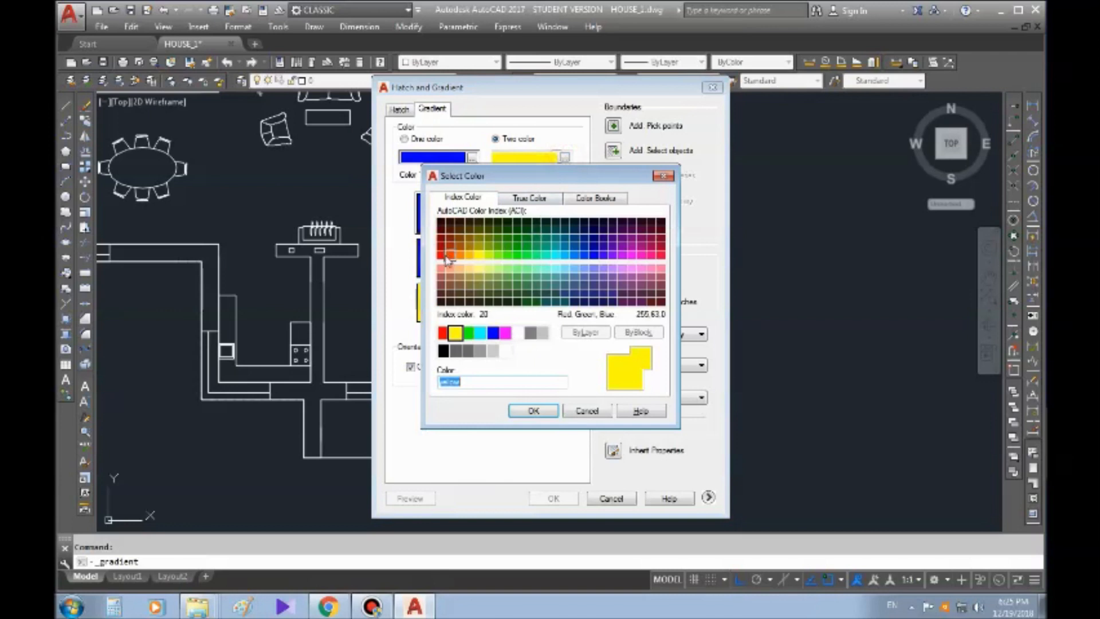
pyautogui.click(440, 255)
pyautogui.click(534, 411)
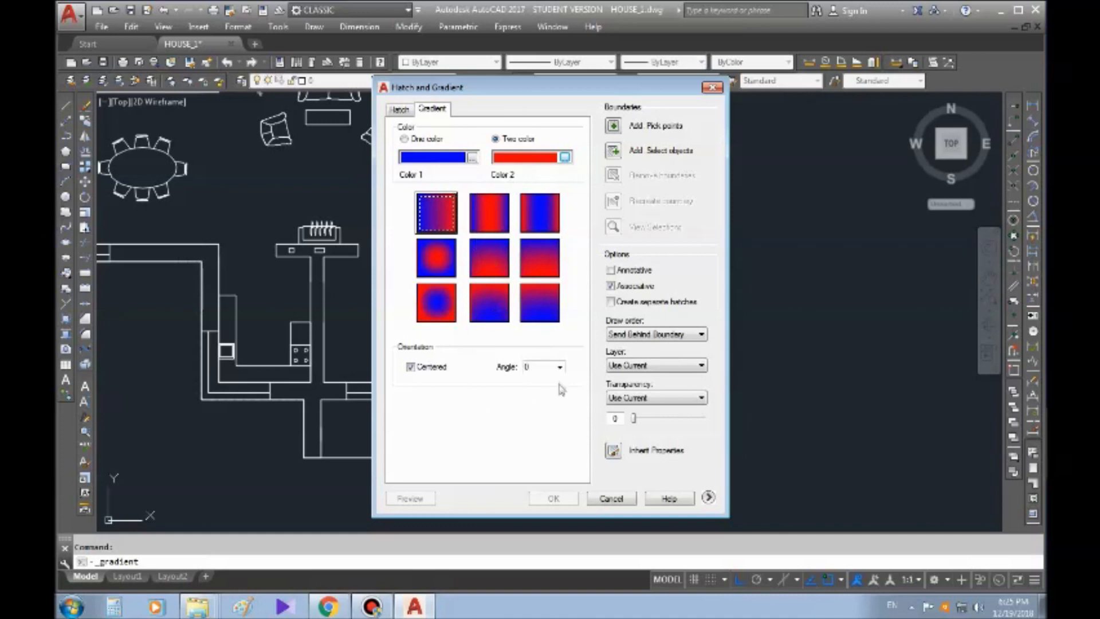
# - Choose the last gradient pattern and switch to a one-color blue gradient with a midway shade/tint
pyautogui.click(543, 319)
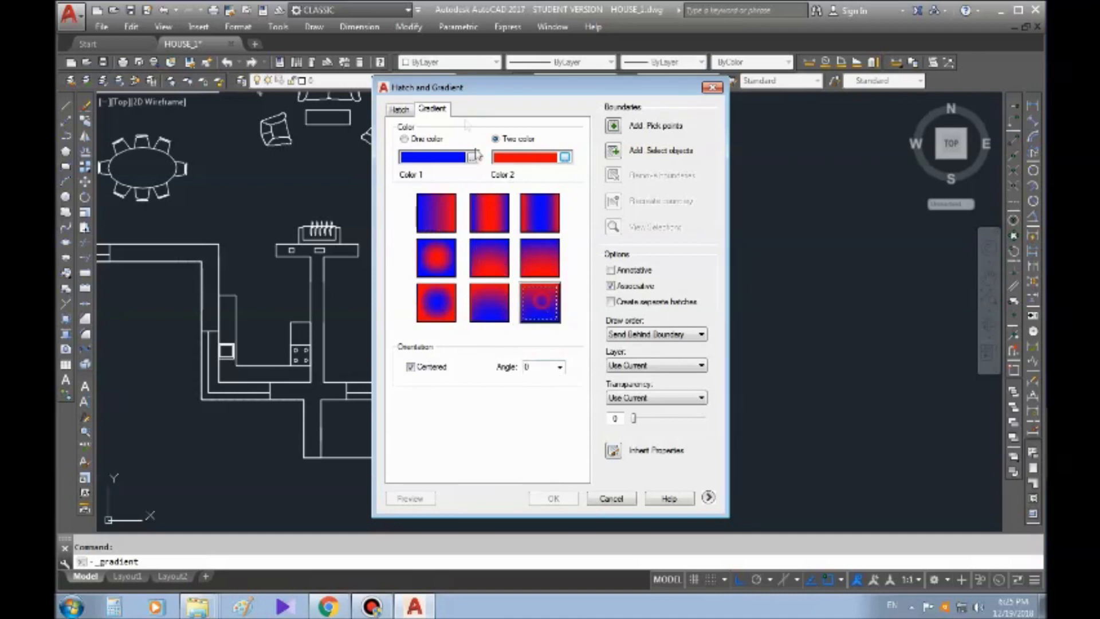
pyautogui.click(404, 140)
pyautogui.moveTo(560, 154); pyautogui.dragTo(527, 158)
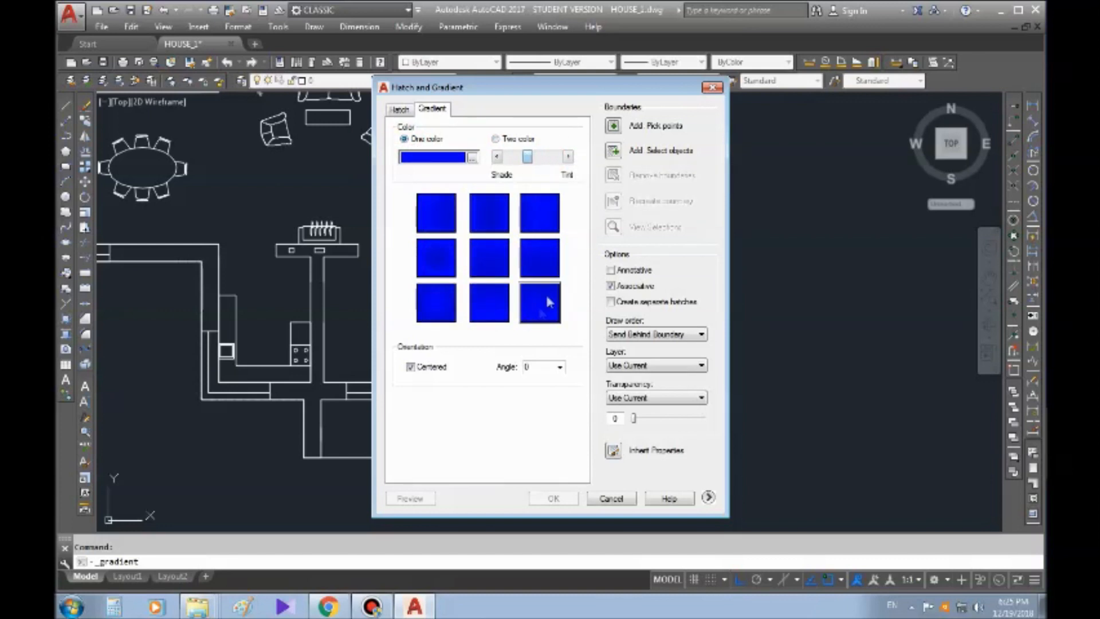
# - Apply the one-color blue gradient inside the garage wall and end the command
pyautogui.click(612, 126)
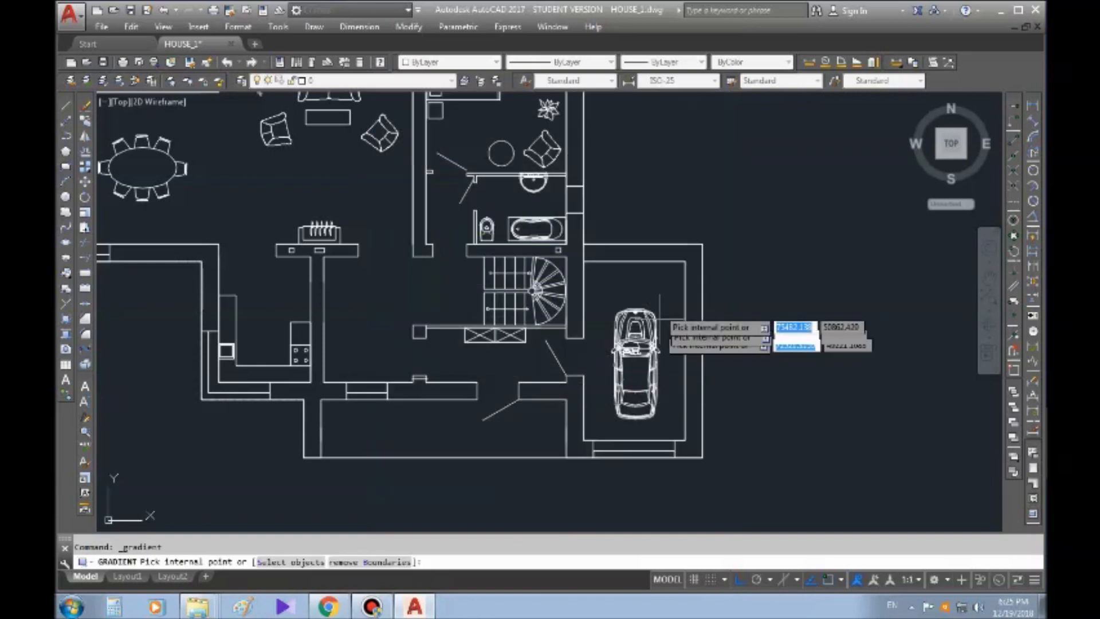
pyautogui.scroll(4, 596, 229)
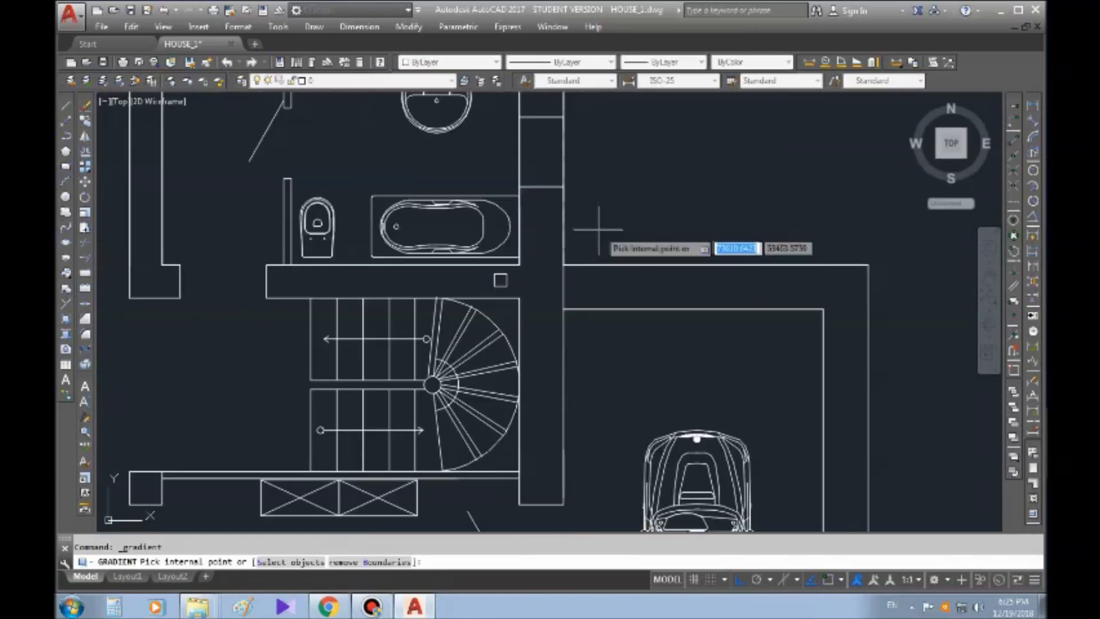
pyautogui.click(641, 271)
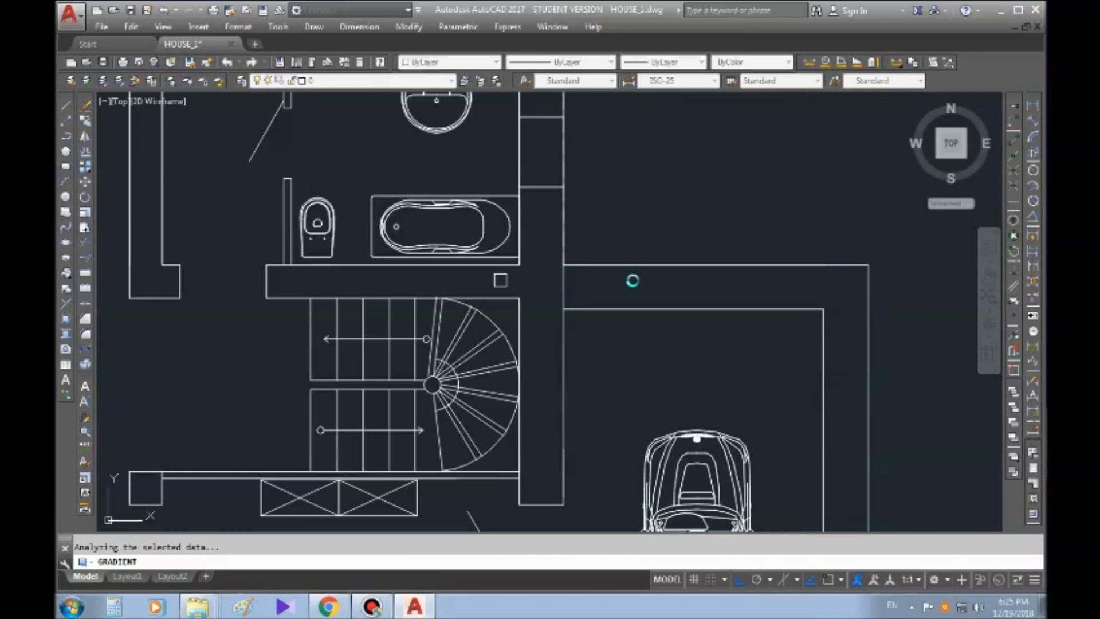
pyautogui.press('Return')
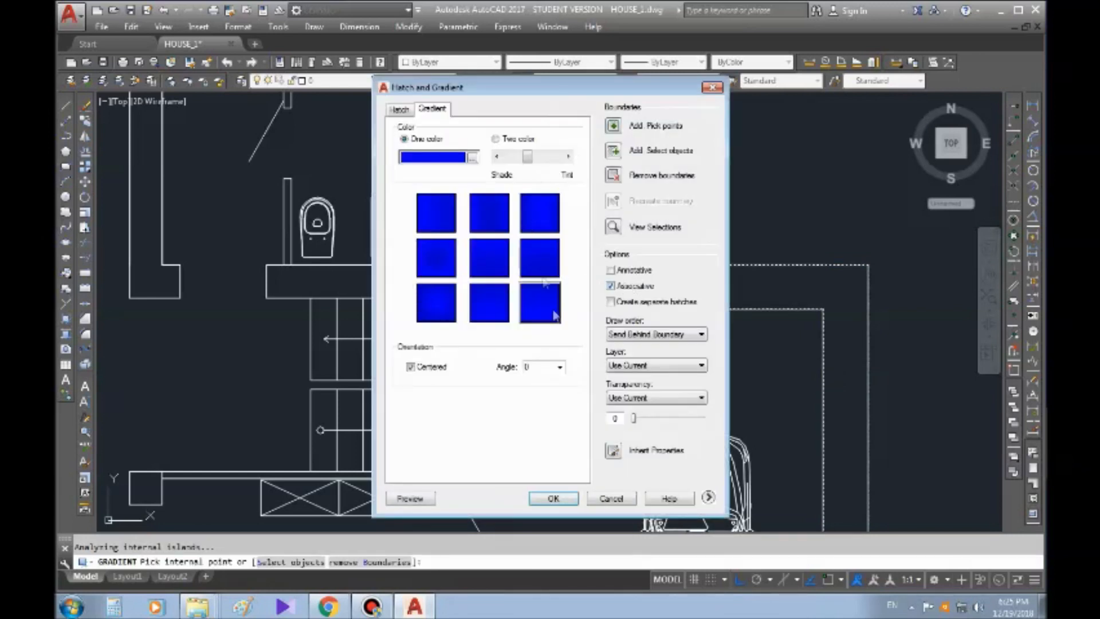
pyautogui.click(553, 499)
pyautogui.press('Return')
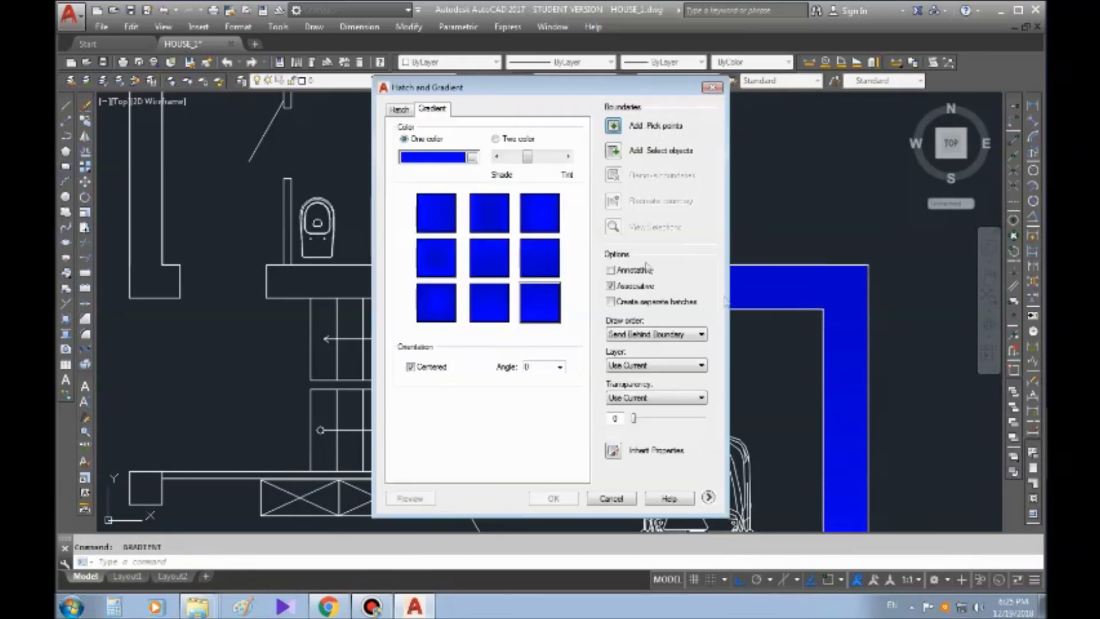
pyautogui.click(711, 87)
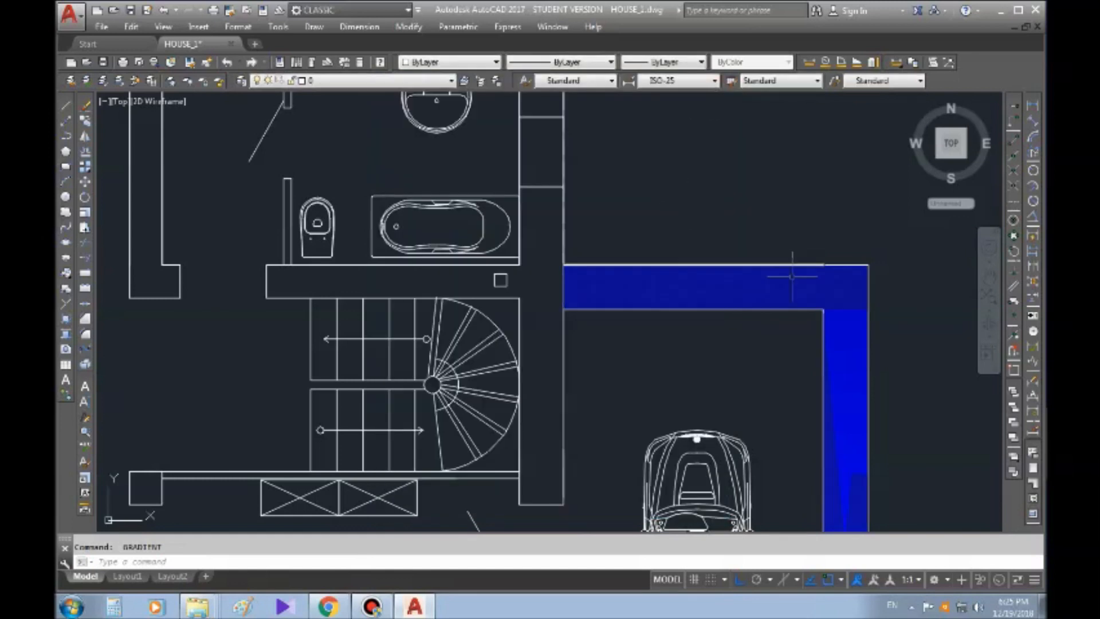
pyautogui.moveTo(815, 311); pyautogui.dragTo(683, 182, button='middle')
pyautogui.scroll(-5, 683, 183)
pyautogui.scroll(1, 678, 282)
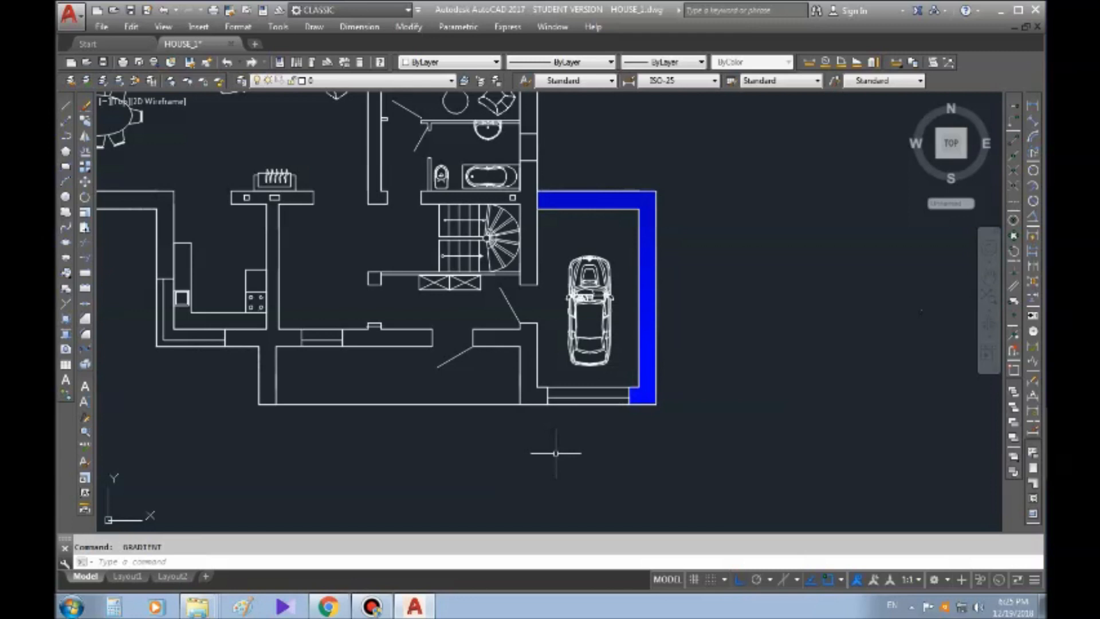
pyautogui.click(371, 606)
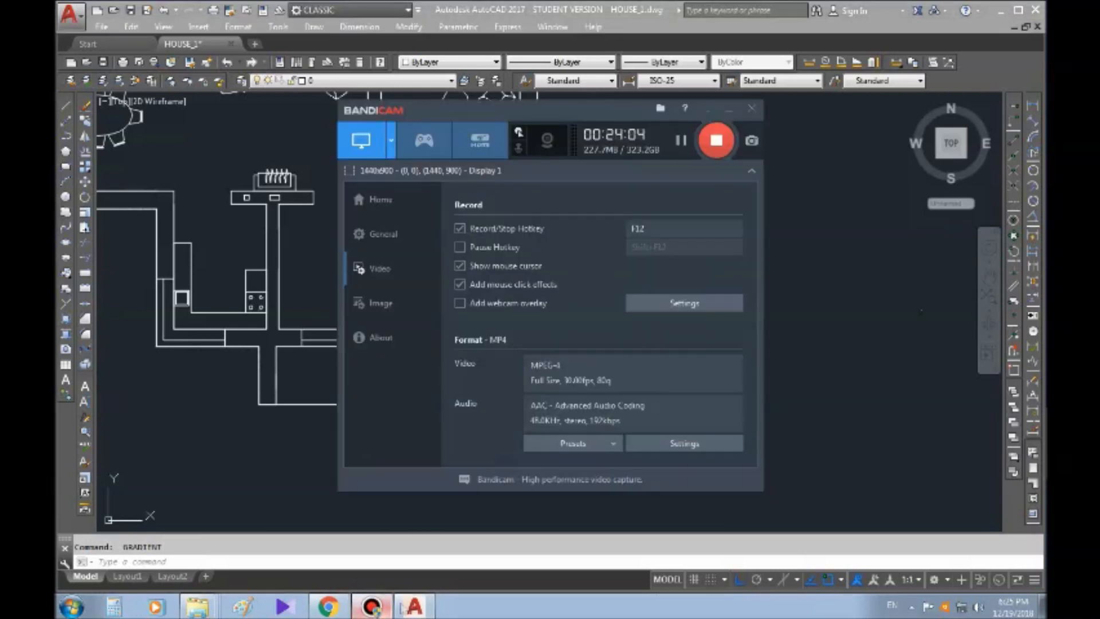
pyautogui.click(805, 238)
pyautogui.scroll(4, 617, 210)
pyautogui.scroll(-8, 615, 211)
pyautogui.press('Escape')
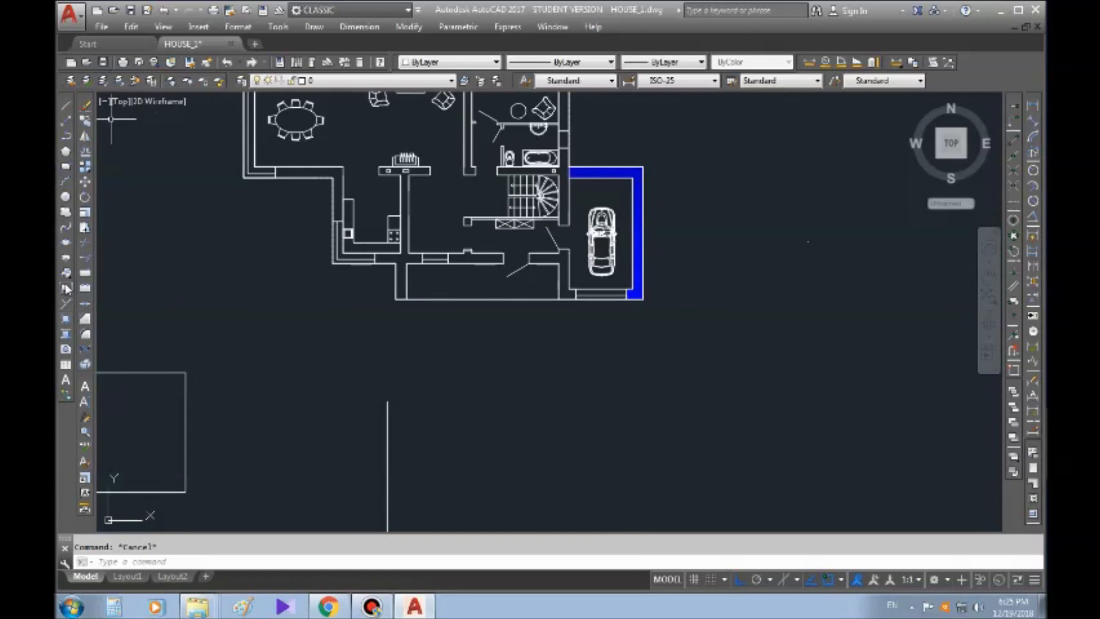
# - Start a hatch with the SOLID pattern and pick the house walls around the stairs, front door and garage as boundaries
pyautogui.click(65, 320)
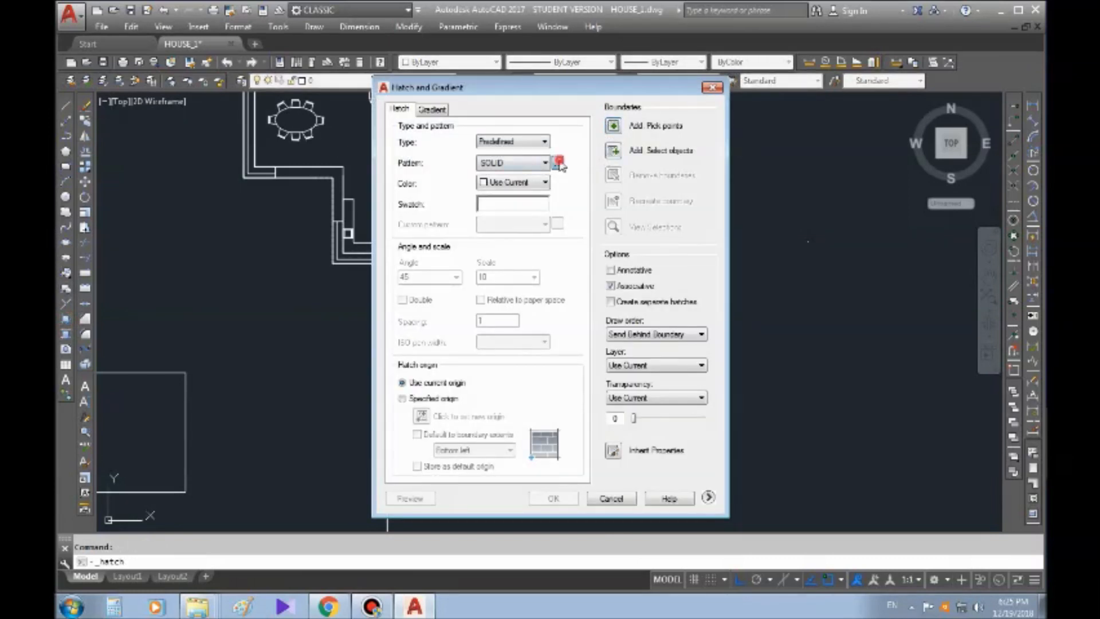
pyautogui.click(559, 162)
pyautogui.click(526, 433)
pyautogui.click(614, 125)
pyautogui.scroll(5, 584, 189)
pyautogui.click(569, 472)
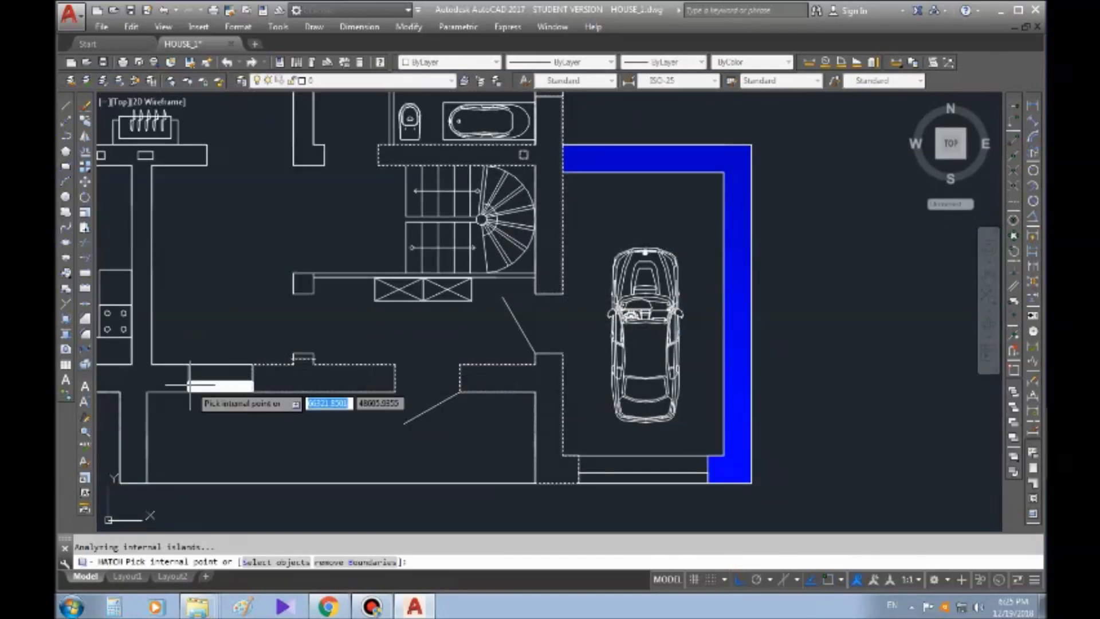
# - Add the kitchen partition with the fireplace wall and the adjoining front wall section to the solid hatch boundaries
pyautogui.scroll(2, 240, 245)
pyautogui.moveTo(235, 253); pyautogui.dragTo(380, 280, button='middle')
pyautogui.scroll(-4, 380, 280)
pyautogui.moveTo(473, 274); pyautogui.dragTo(434, 290, button='middle')
pyautogui.scroll(2, 290, 269)
pyautogui.click(275, 259)
pyautogui.moveTo(198, 174); pyautogui.dragTo(472, 223, button='middle')
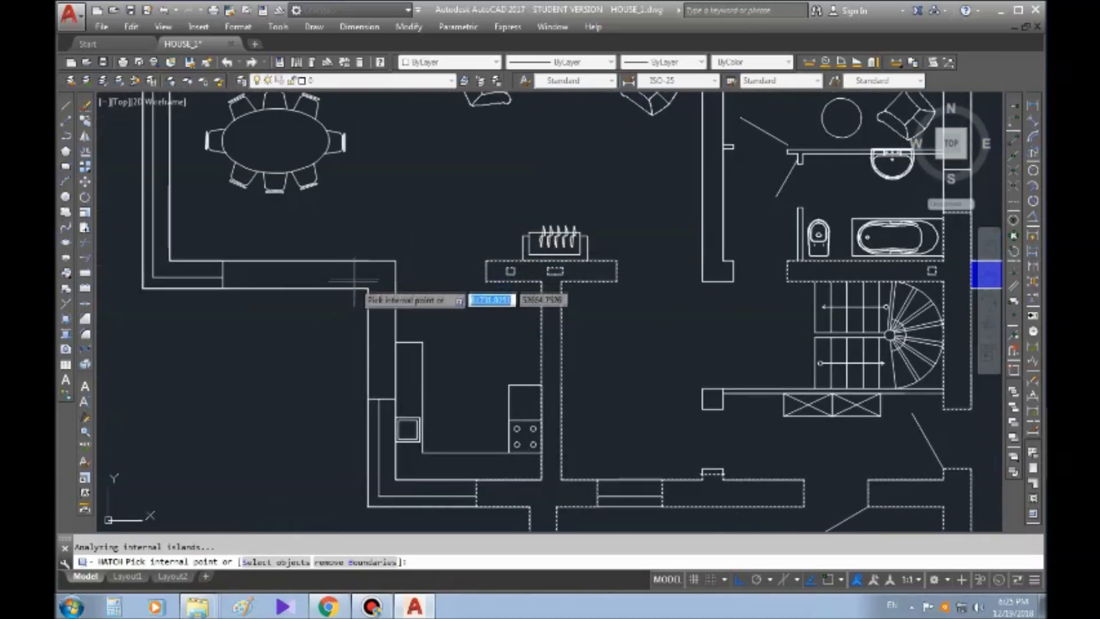
# - Add the outer wall between dining area and kitchen and the living room–bedroom wall to the boundaries, and create the solid hatch
pyautogui.scroll(-1, 355, 270)
pyautogui.moveTo(286, 190); pyautogui.dragTo(278, 289, button='middle')
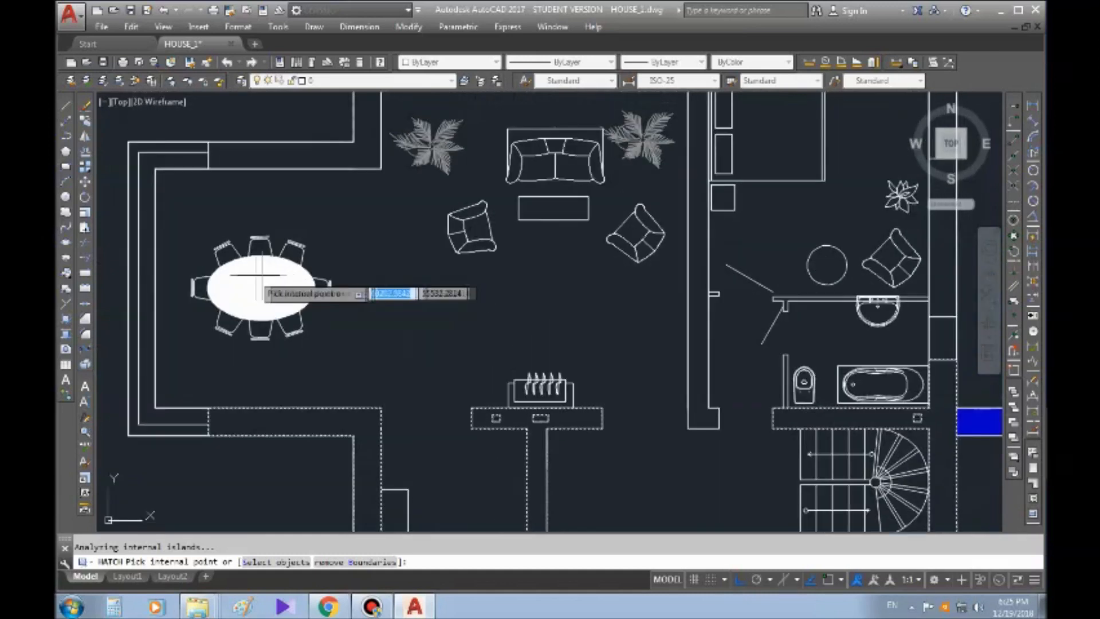
pyautogui.moveTo(330, 223); pyautogui.dragTo(308, 277, button='middle')
pyautogui.moveTo(614, 281); pyautogui.dragTo(378, 318, button='middle')
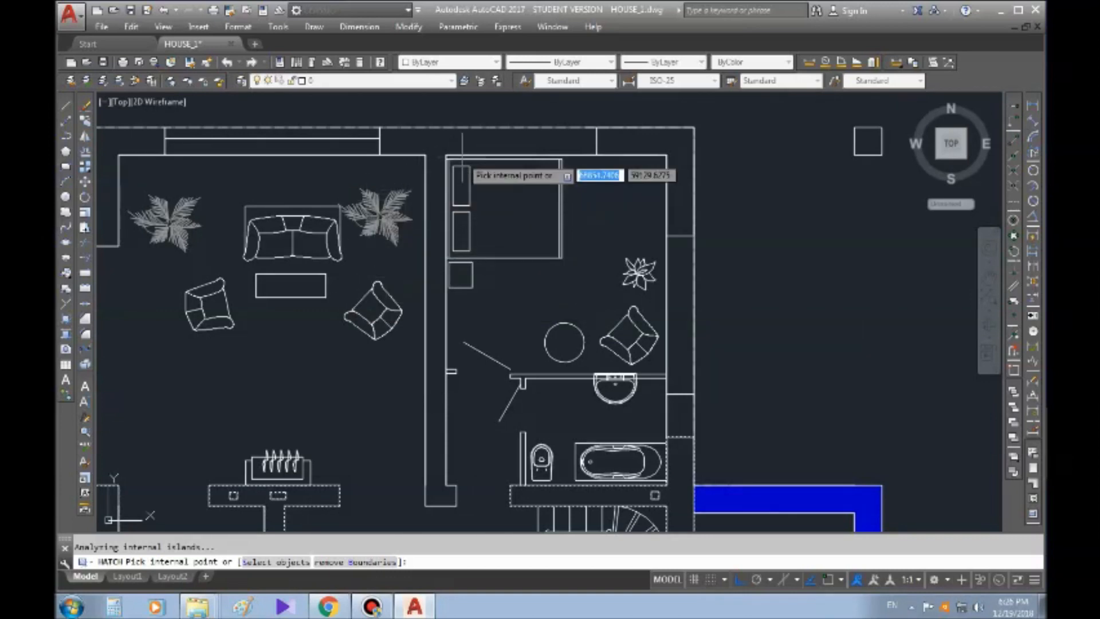
pyautogui.press('Return')
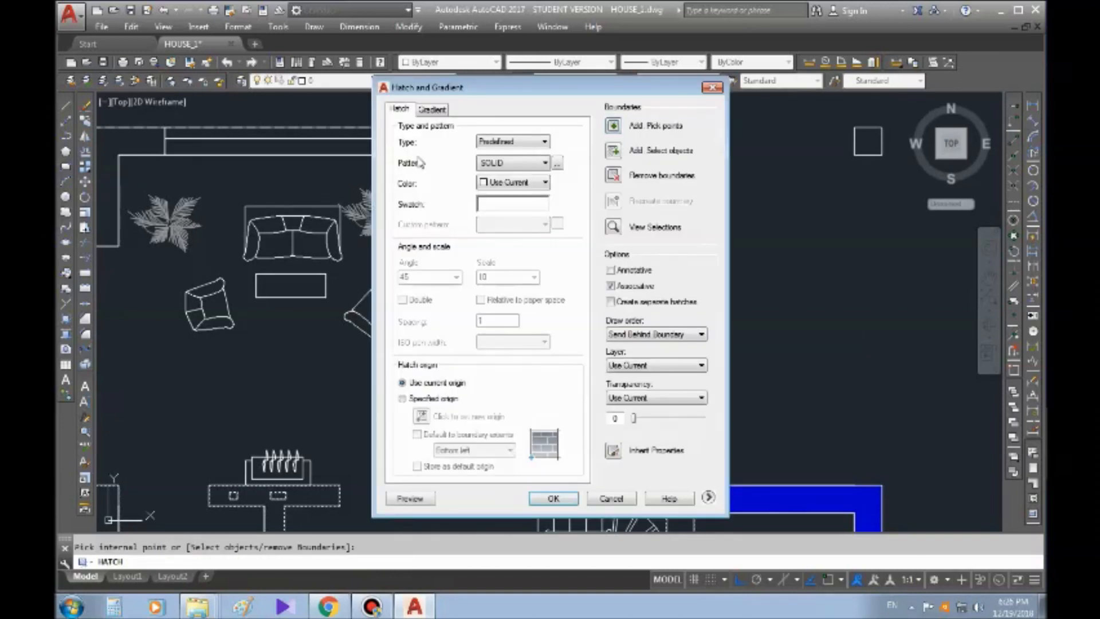
pyautogui.click(553, 497)
# - Change the color of the solid house-wall hatch to Red and clear the selection
pyautogui.scroll(5, 393, 214)
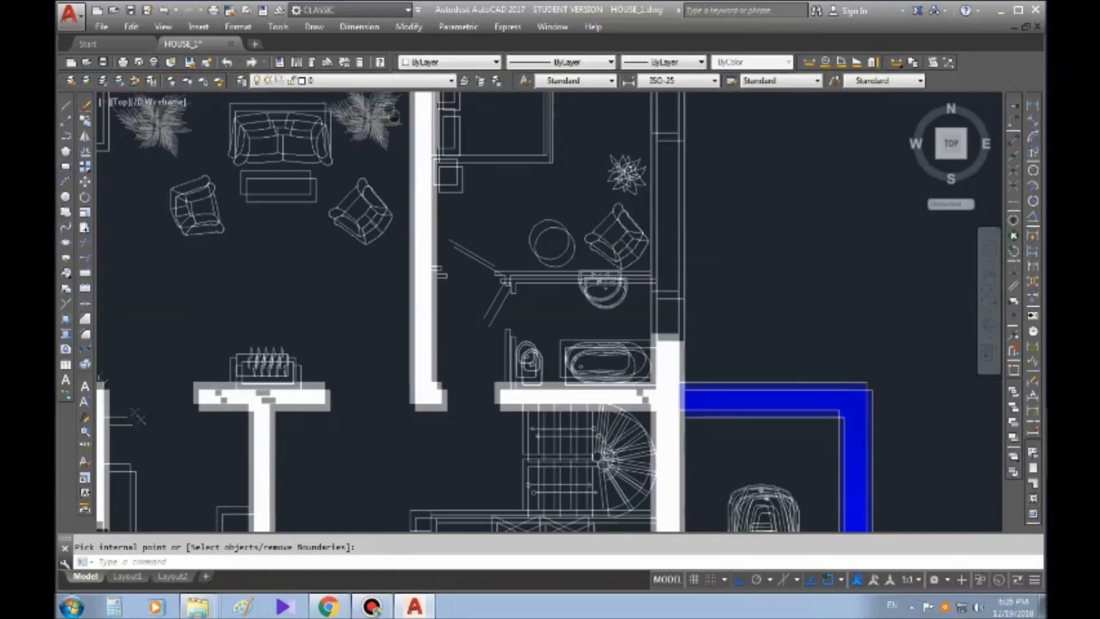
pyautogui.scroll(3, 393, 214)
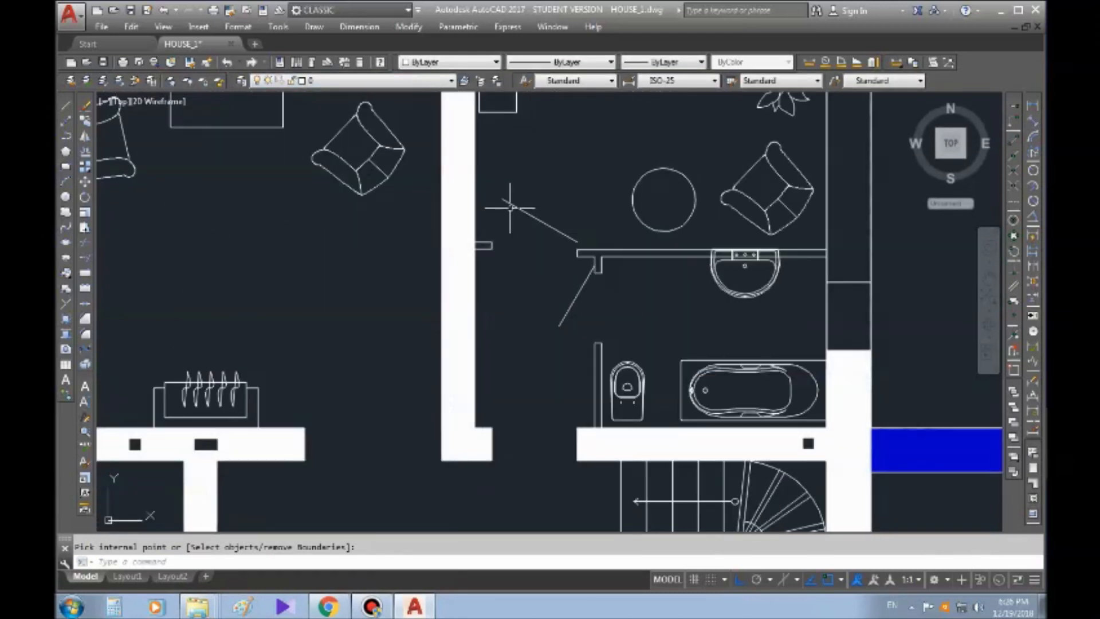
pyautogui.click(467, 234)
pyautogui.click(450, 62)
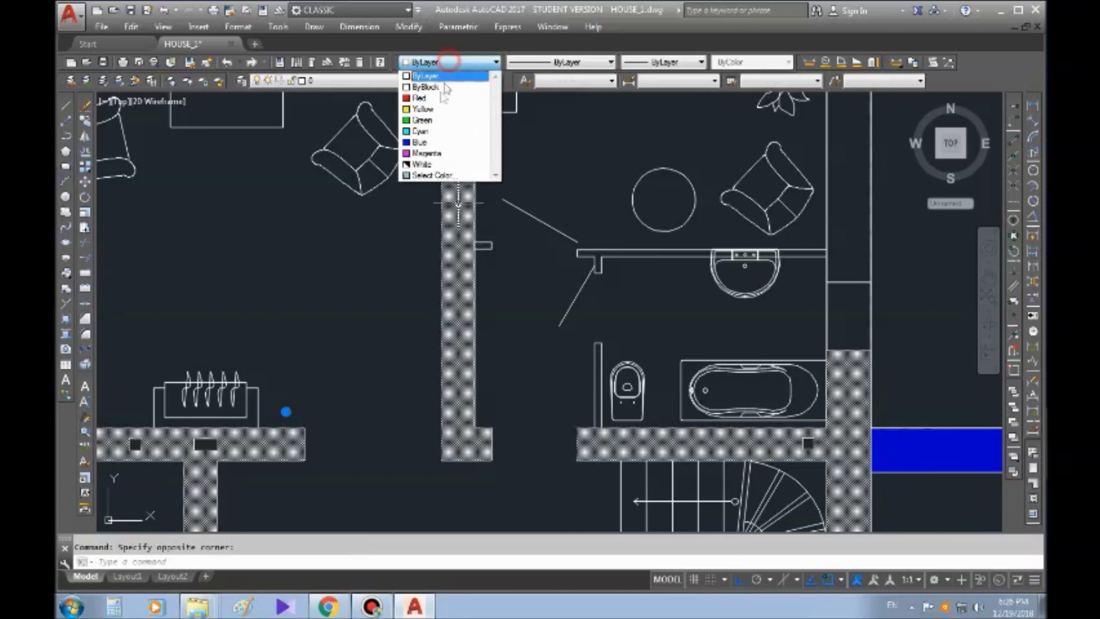
pyautogui.click(418, 98)
pyautogui.press('Escape')
pyautogui.scroll(-5, 416, 100)
pyautogui.scroll(2, 700, 249)
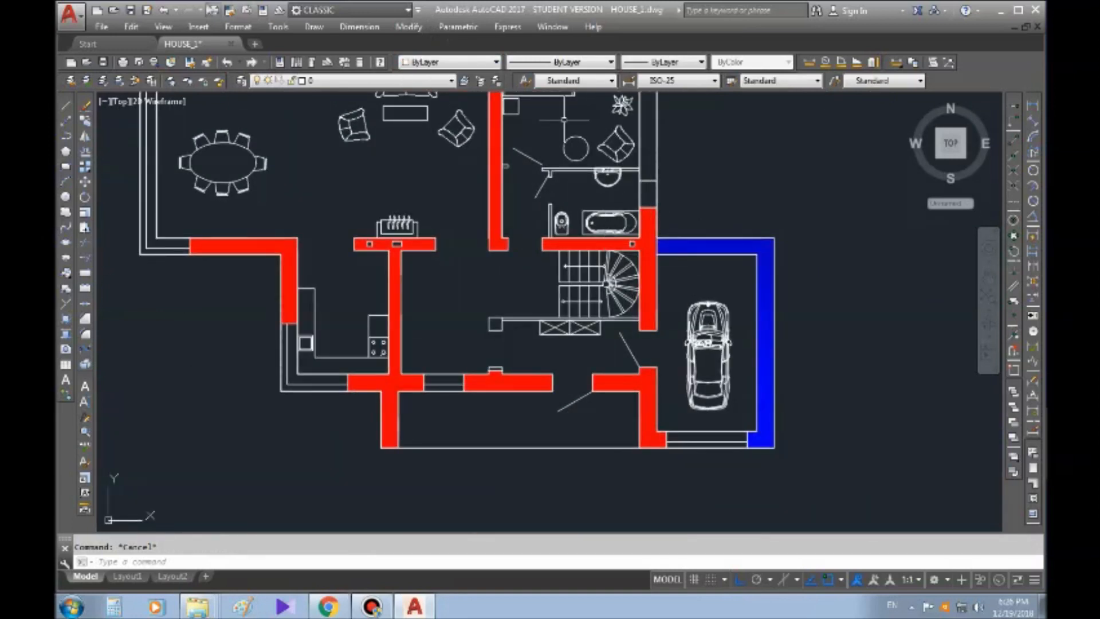
# - Match the properties of the red house-wall hatch onto the blue garage-wall gradient
pyautogui.click(231, 11)
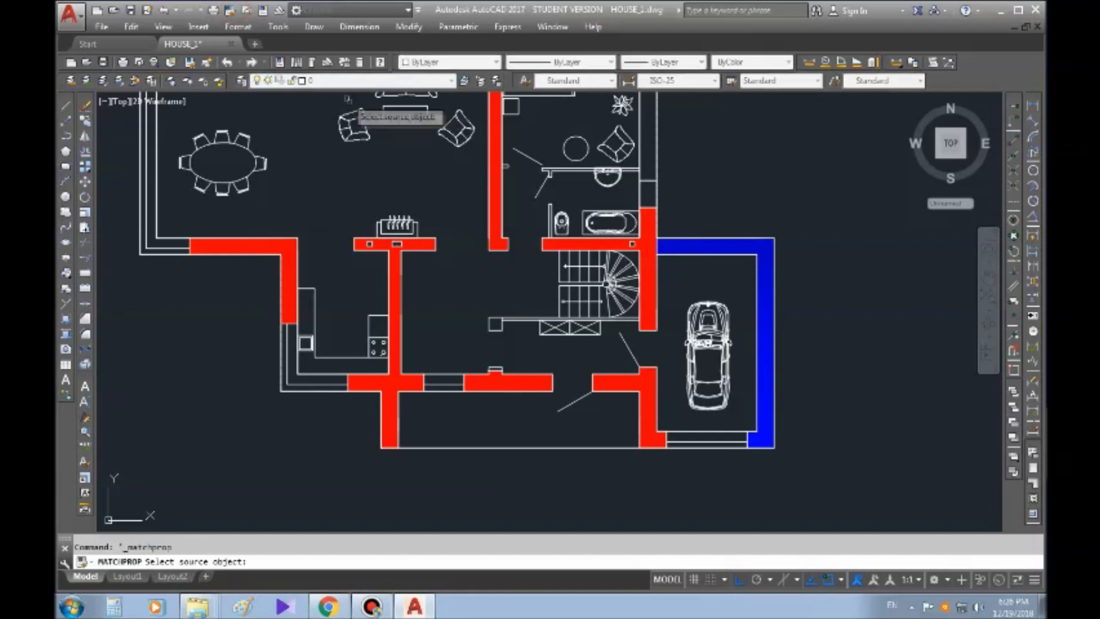
pyautogui.click(495, 211)
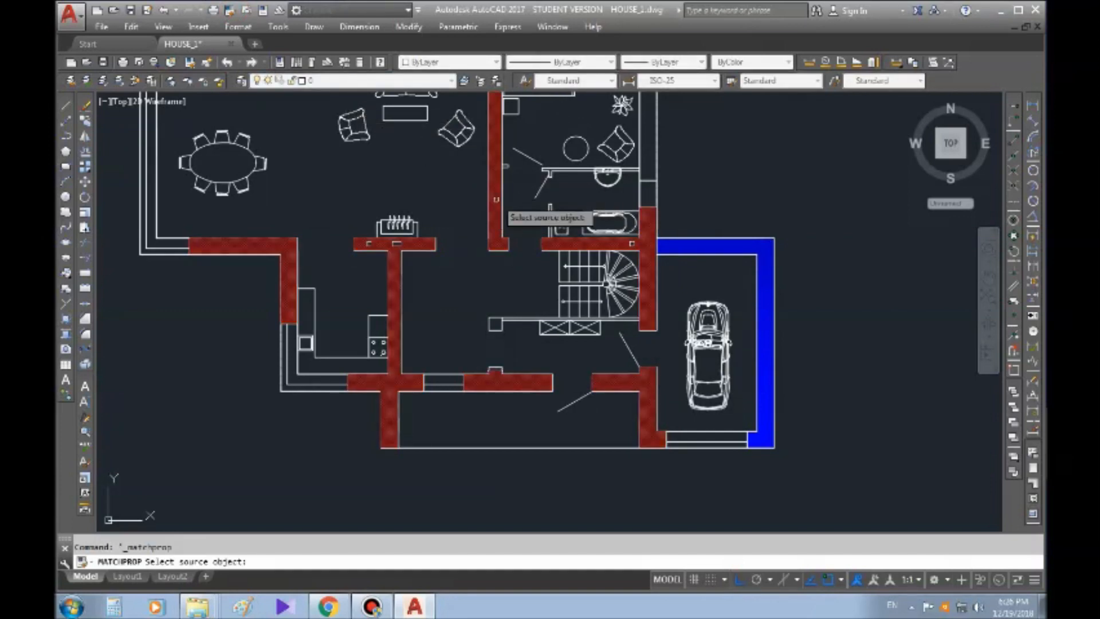
pyautogui.click(765, 245)
pyautogui.press('Escape')
pyautogui.scroll(-3, 723, 392)
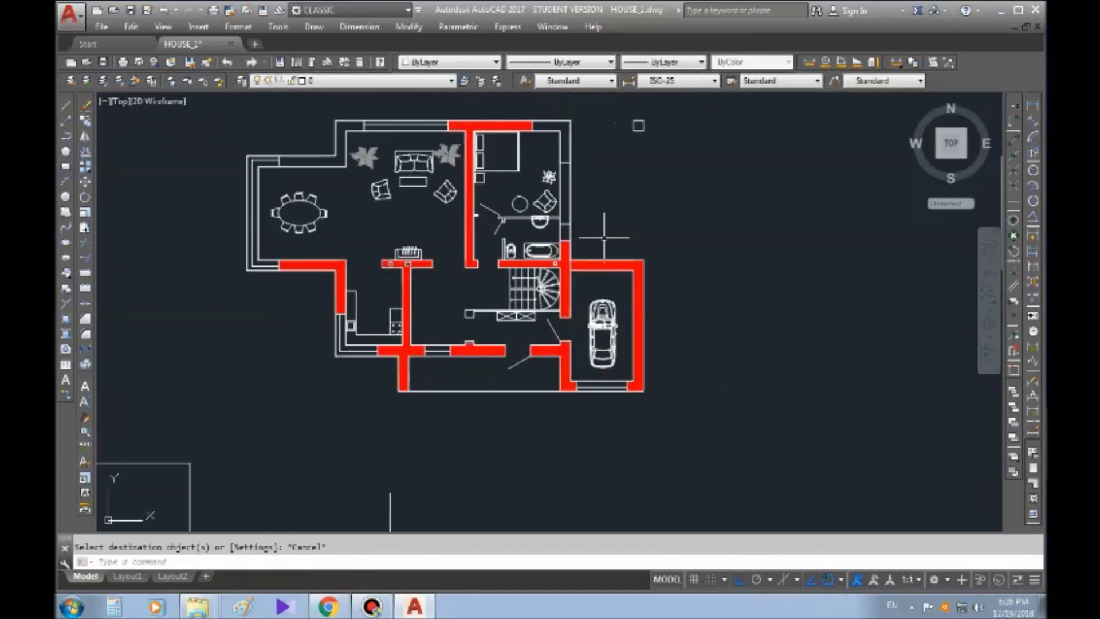
pyautogui.moveTo(722, 392); pyautogui.dragTo(548, 234, button='middle')
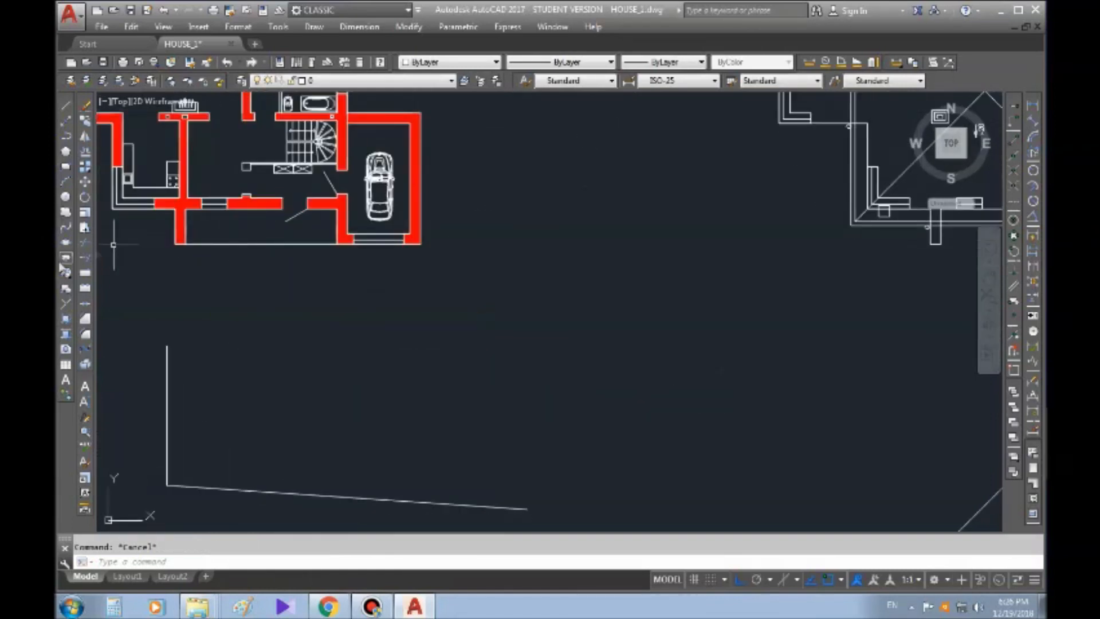
pyautogui.moveTo(443, 239); pyautogui.dragTo(389, 276, button='middle')
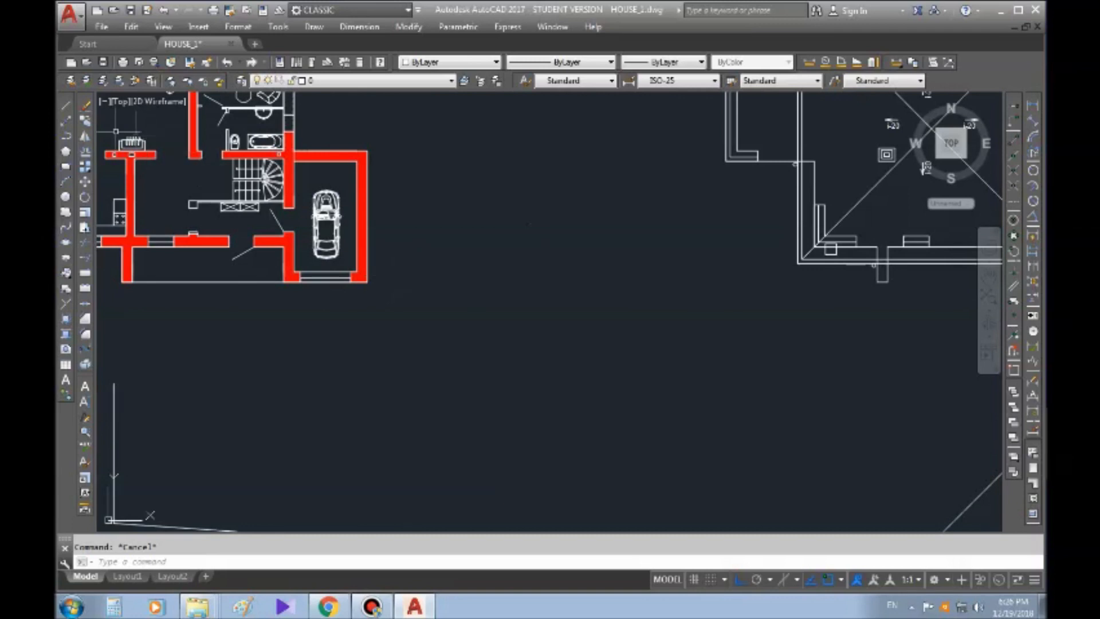
pyautogui.moveTo(431, 262)
pyautogui.mouseDown(button='middle')
pyautogui.moveTo(407, 277)
pyautogui.moveTo(352, 420)
pyautogui.mouseUp(button='middle')
pyautogui.moveTo(779, 388); pyautogui.dragTo(853, 381, button='middle')
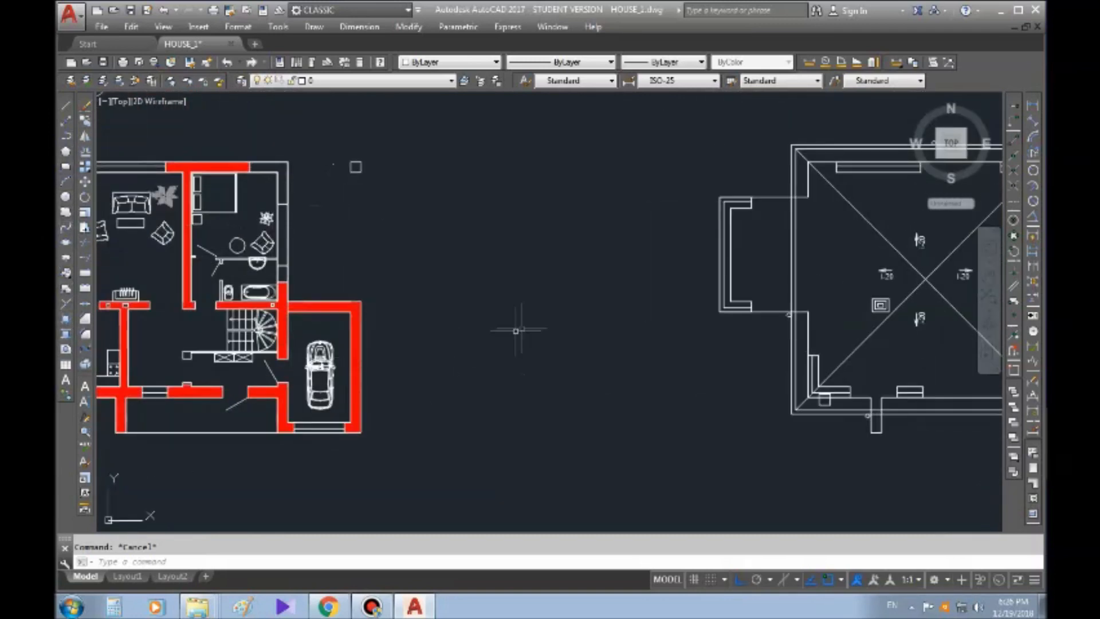
pyautogui.moveTo(516, 319); pyautogui.dragTo(425, 208, button='middle')
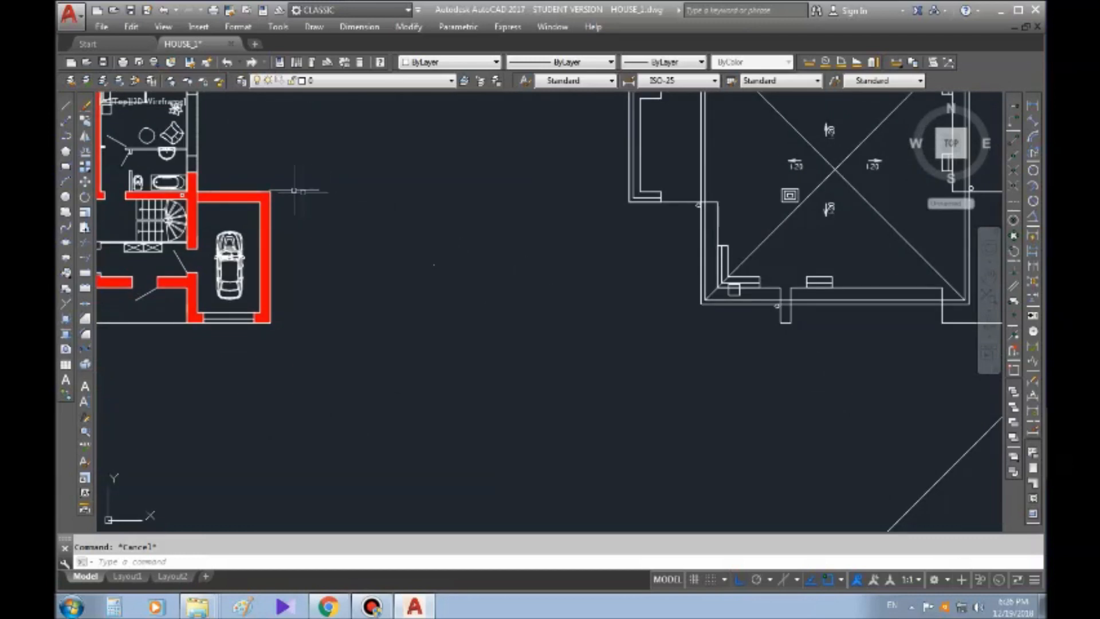
pyautogui.moveTo(268, 155); pyautogui.dragTo(285, 155, button='middle')
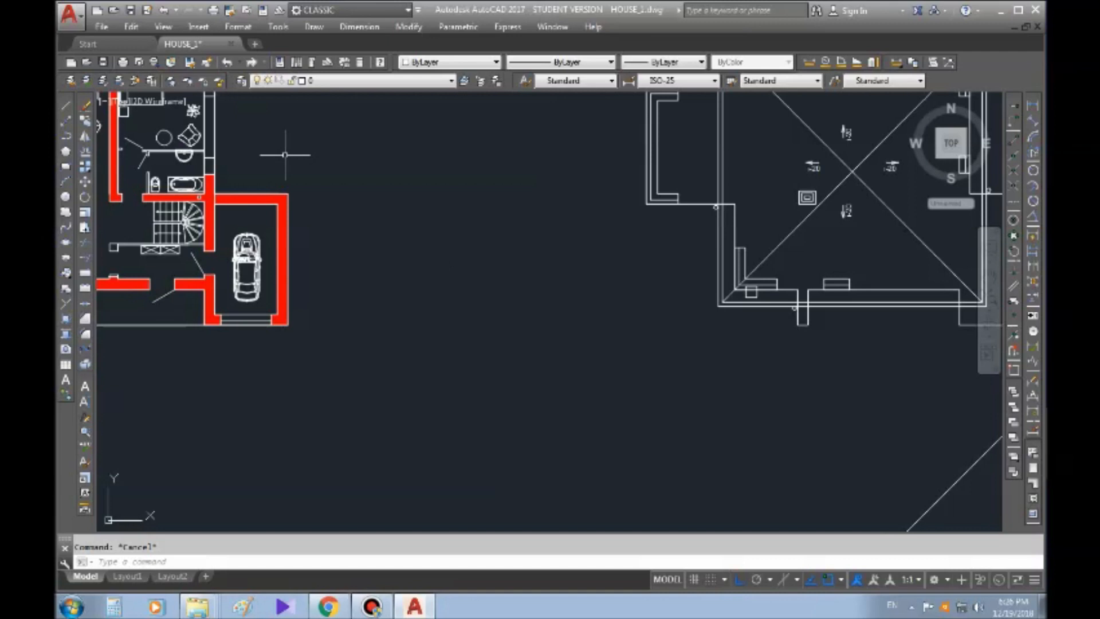
pyautogui.moveTo(348, 196); pyautogui.dragTo(481, 219, button='middle')
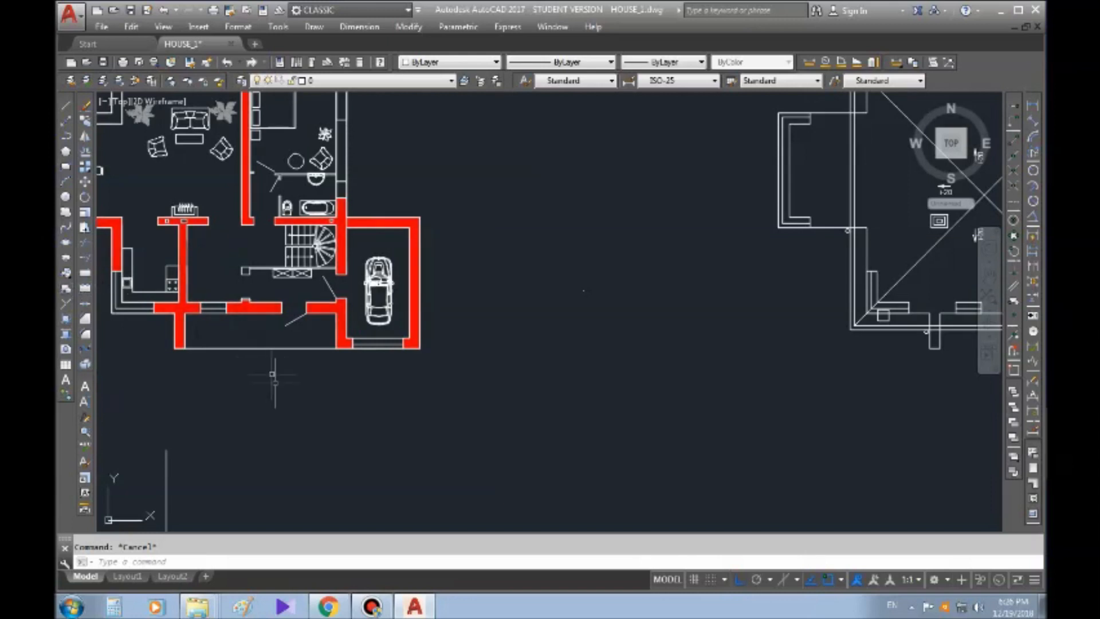
pyautogui.moveTo(491, 362); pyautogui.dragTo(440, 243, button='middle')
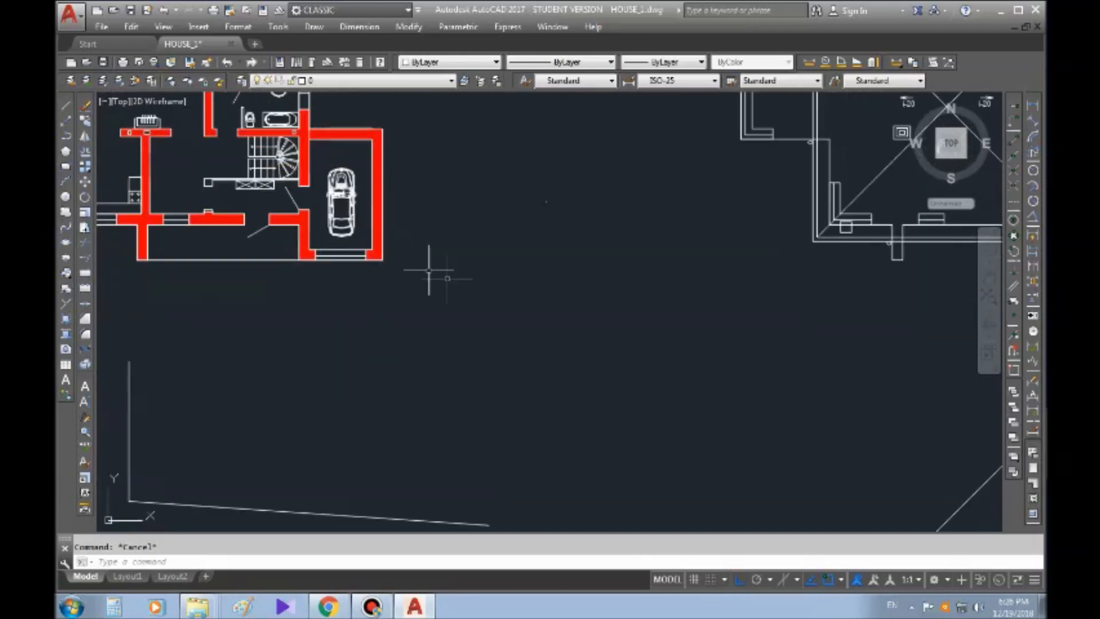